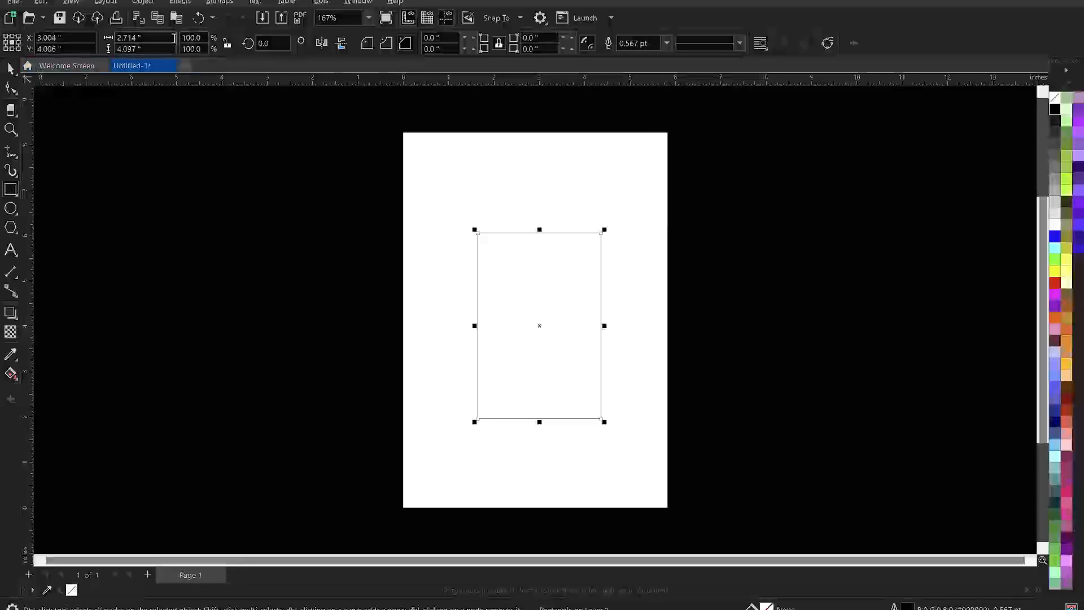
Set the rectangle's width to 5.827 inches to match the A5 page.
{"action": "left_click", "coordinate": [10, 67]}
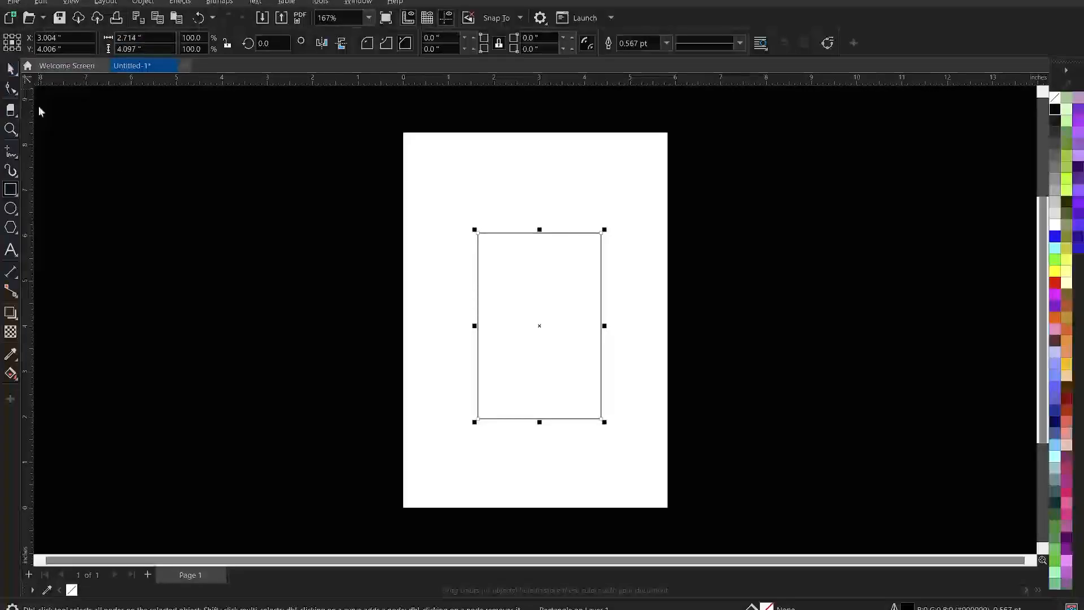
{"action": "left_click", "coordinate": [174, 208]}
{"action": "left_click", "coordinate": [168, 37]}
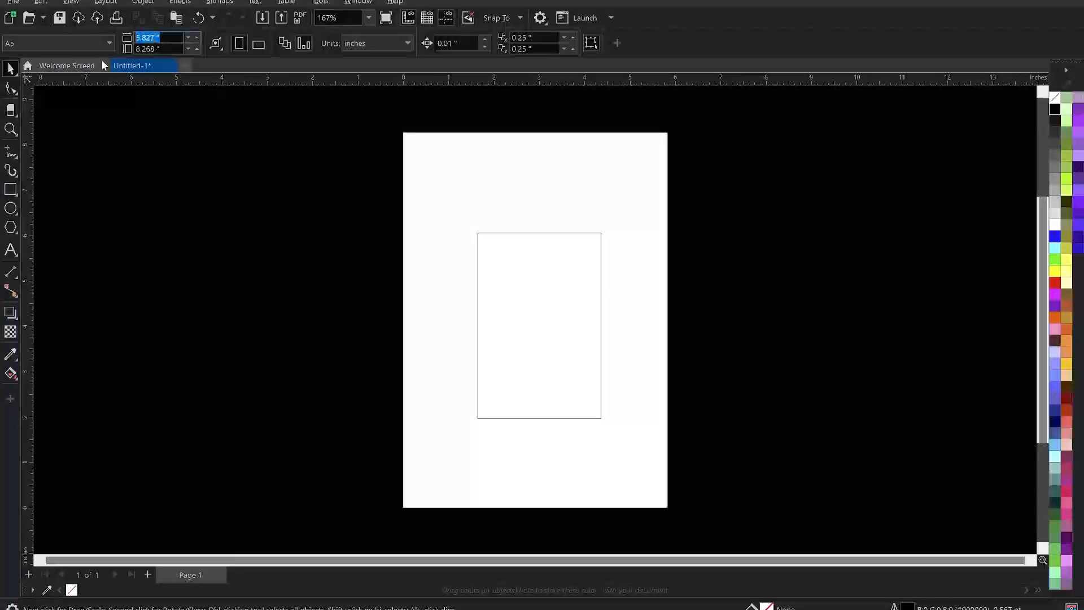
{"action": "left_click", "coordinate": [582, 308]}
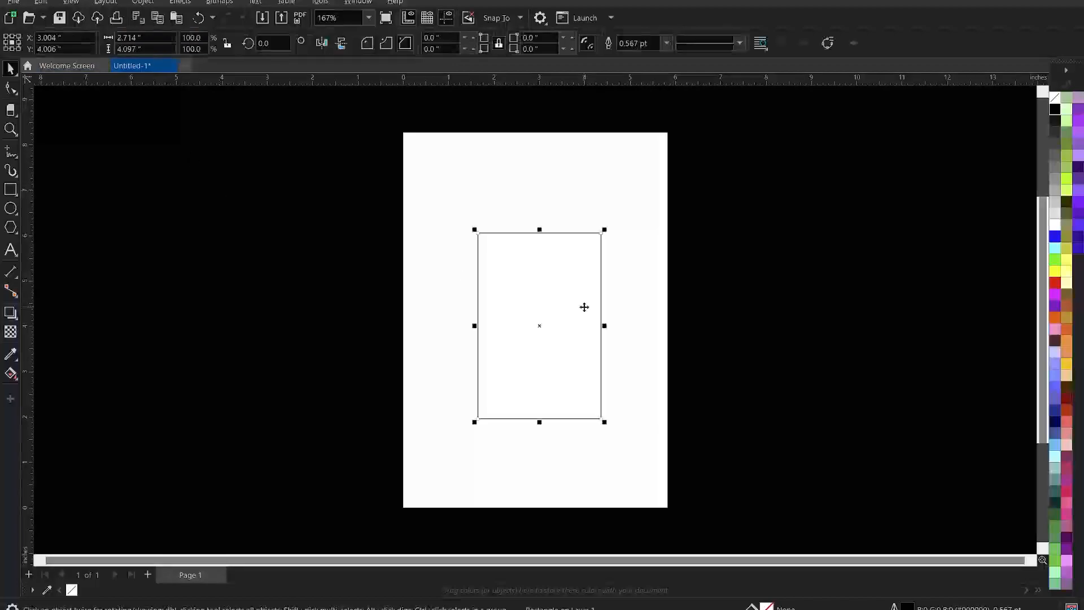
{"action": "left_click", "coordinate": [144, 37]}
{"action": "type", "text": "5.827"}
{"action": "key", "text": "Return"}
Copy the page height of 8.268 into the rectangle's height.
{"action": "left_click", "coordinate": [158, 203]}
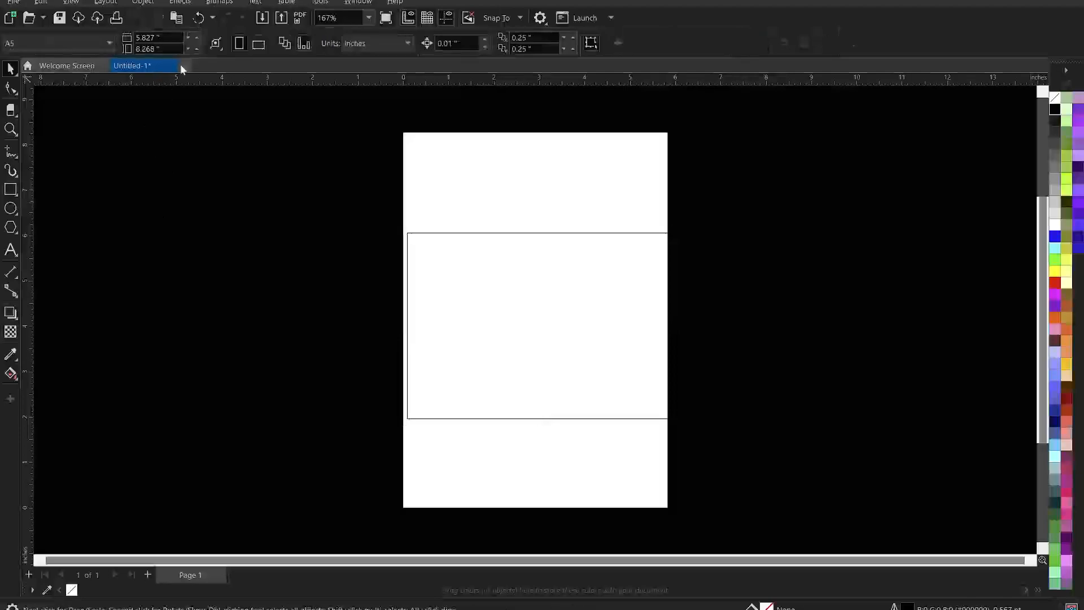
{"action": "left_click_drag", "start_coordinate": [166, 49], "coordinate": [113, 59]}
{"action": "key", "text": "ctrl+c"}
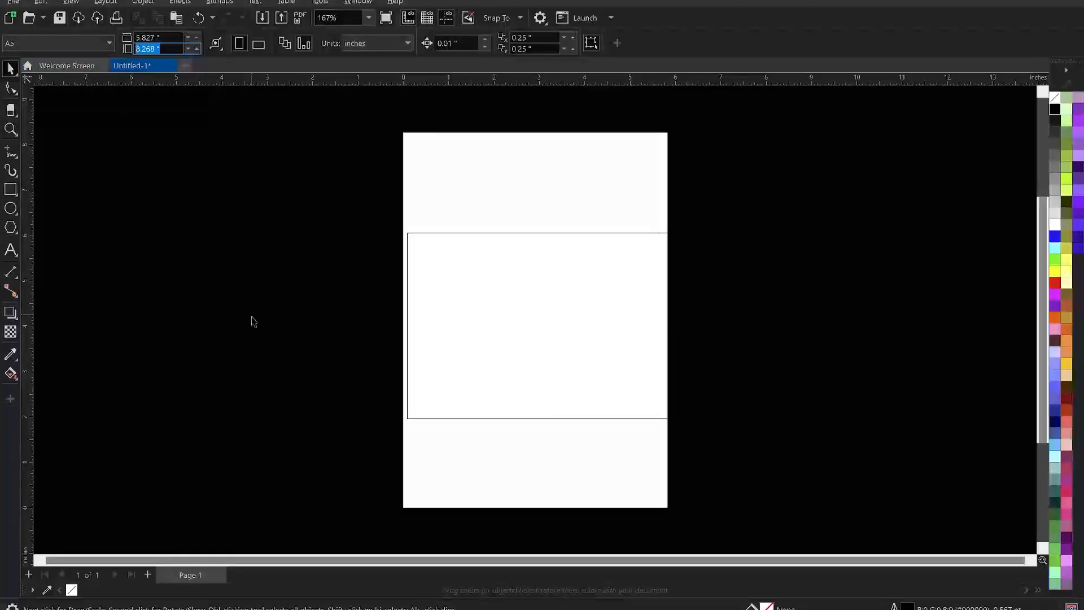
{"action": "left_click", "coordinate": [469, 321]}
{"action": "left_click_drag", "start_coordinate": [160, 49], "coordinate": [76, 70]}
{"action": "key", "text": "ctrl+v"}
{"action": "key", "text": "Return"}
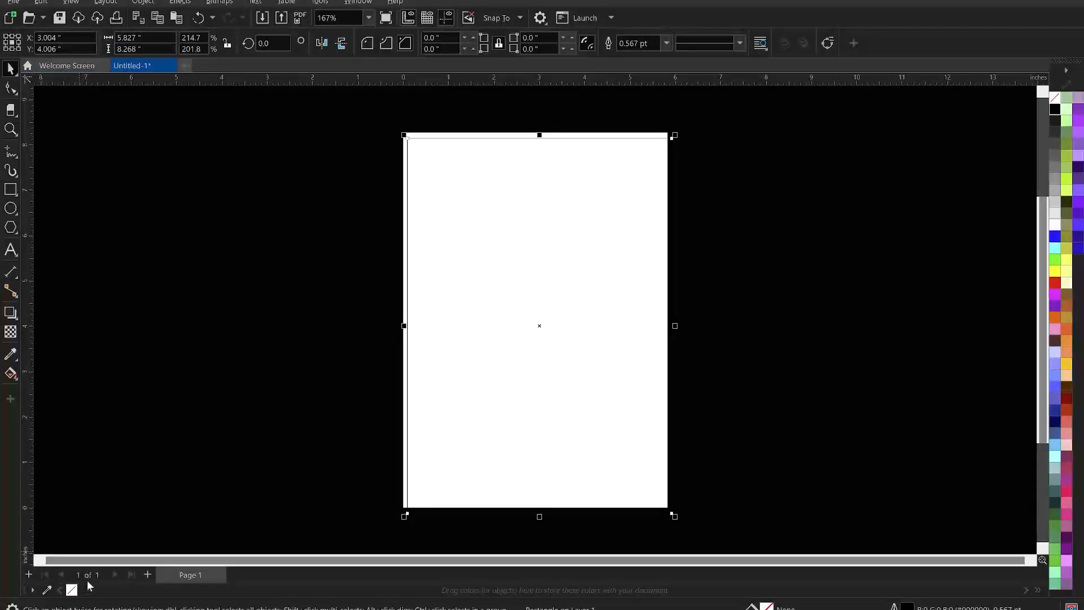
Centre the rectangle on the page and remove its outline.
{"action": "key", "text": "p"}
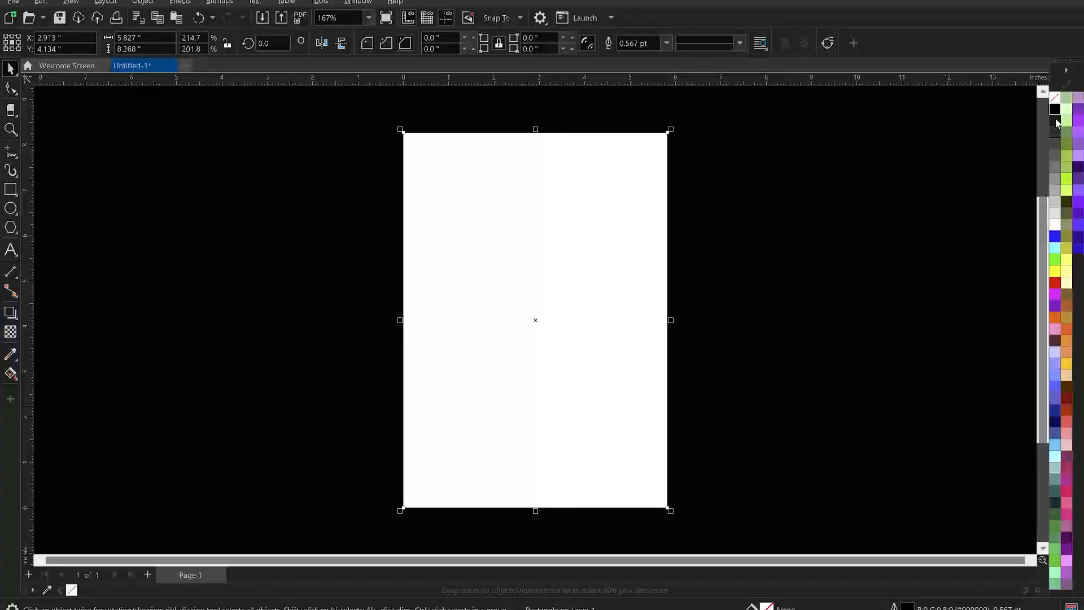
{"action": "right_click", "coordinate": [1055, 97]}
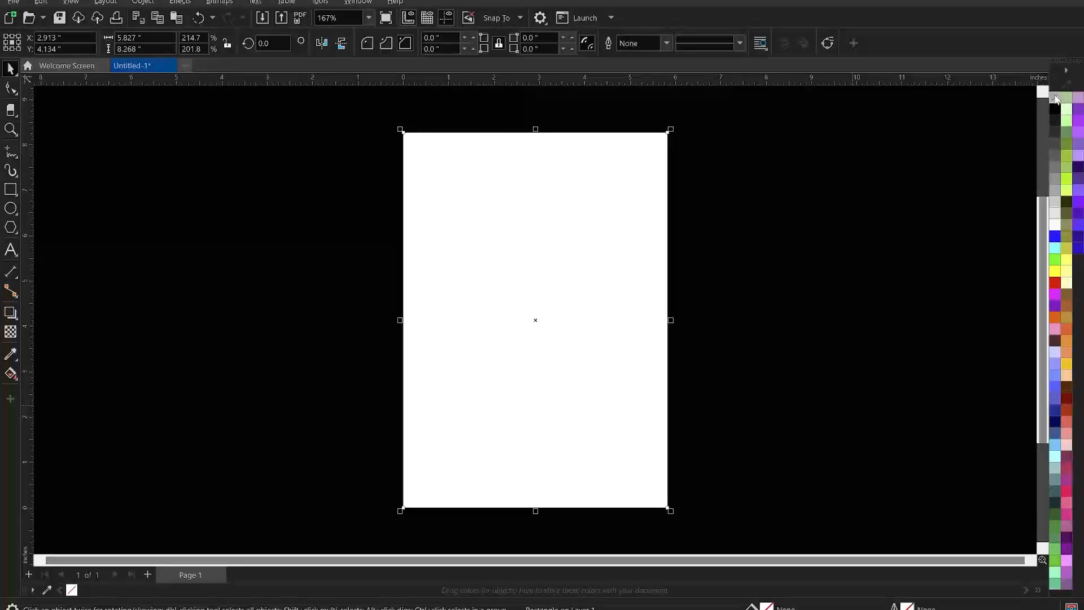
{"action": "left_click", "coordinate": [798, 232]}
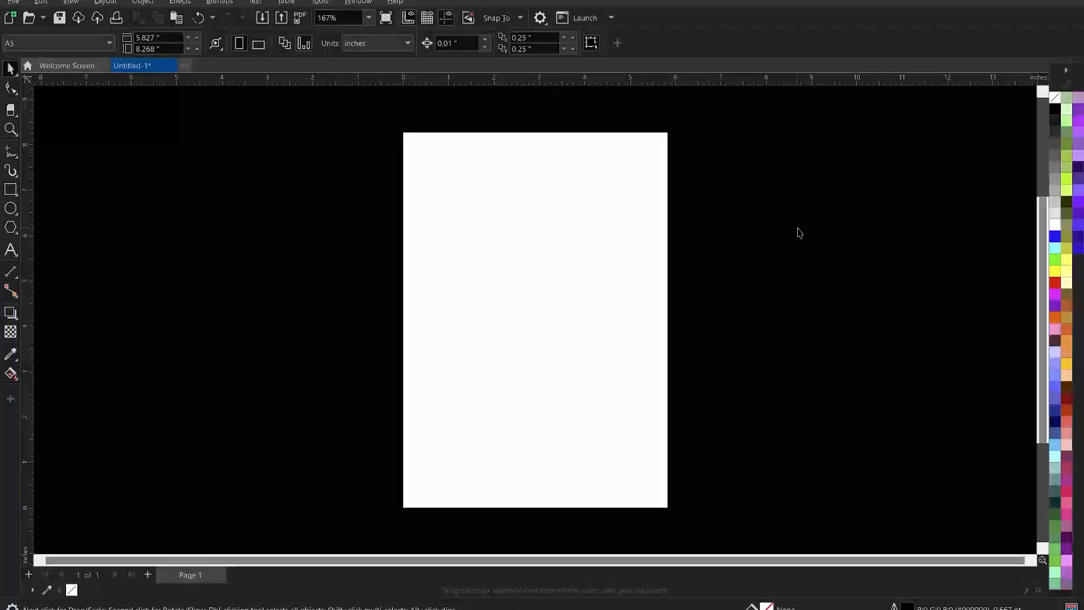
Start an import and browse to the TUTORIALS > MUSIC NIGHT POSTER folder.
{"action": "right_click", "coordinate": [736, 194]}
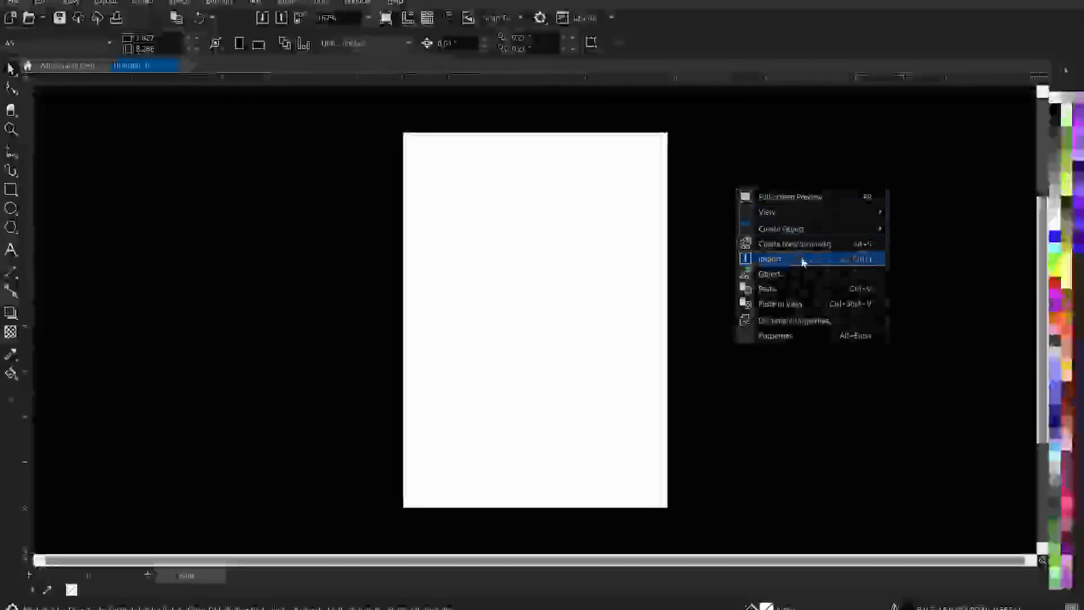
{"action": "left_click", "coordinate": [783, 259]}
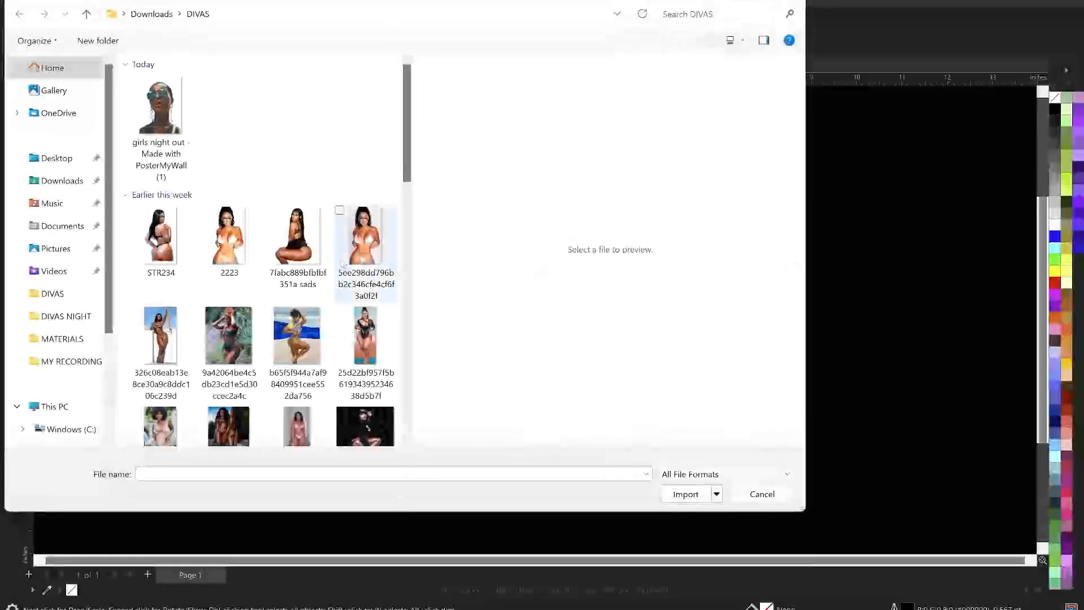
{"action": "left_click", "coordinate": [62, 181]}
{"action": "scroll", "coordinate": [240, 237], "scroll_direction": "up", "scroll_amount": 2}
{"action": "scroll", "coordinate": [240, 265], "scroll_direction": "down", "scroll_amount": 6}
{"action": "scroll", "coordinate": [231, 316], "scroll_direction": "up", "scroll_amount": 6}
{"action": "left_click", "coordinate": [63, 316]}
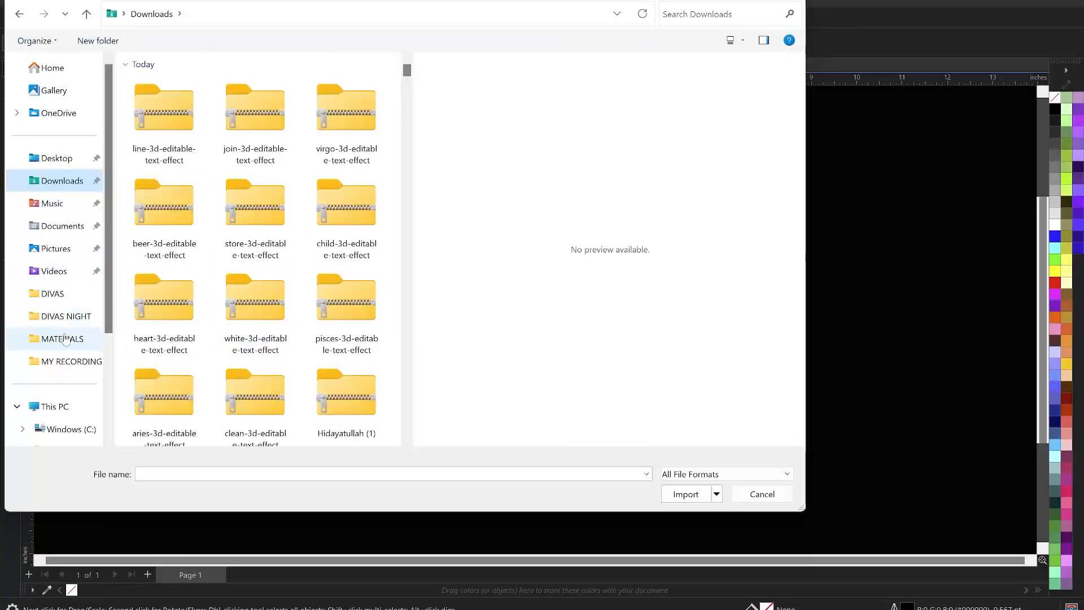
{"action": "left_click", "coordinate": [213, 14]}
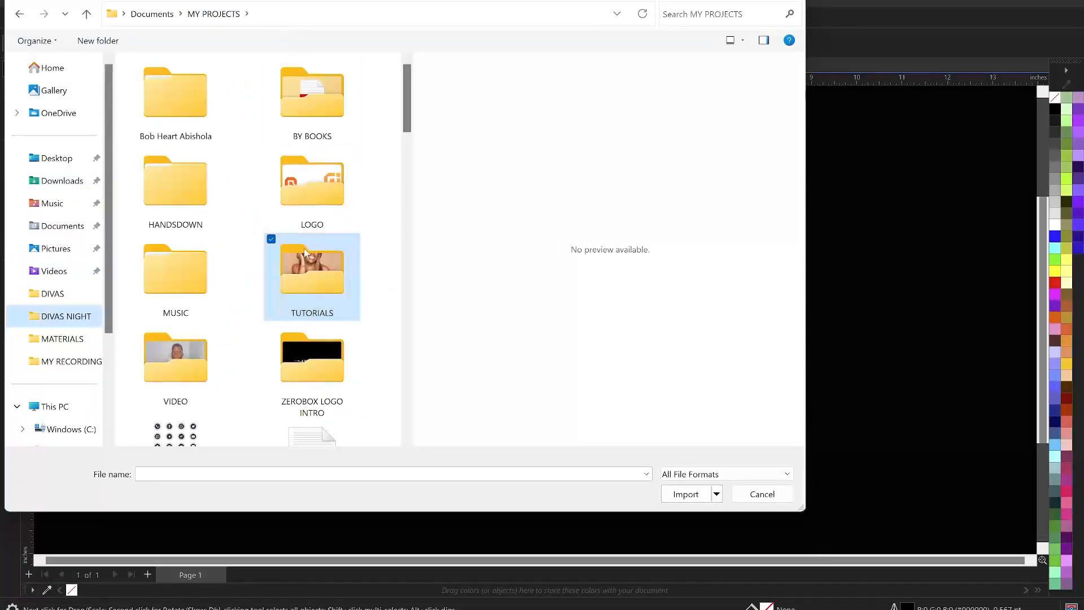
{"action": "double_click", "coordinate": [316, 268]}
{"action": "double_click", "coordinate": [173, 289]}
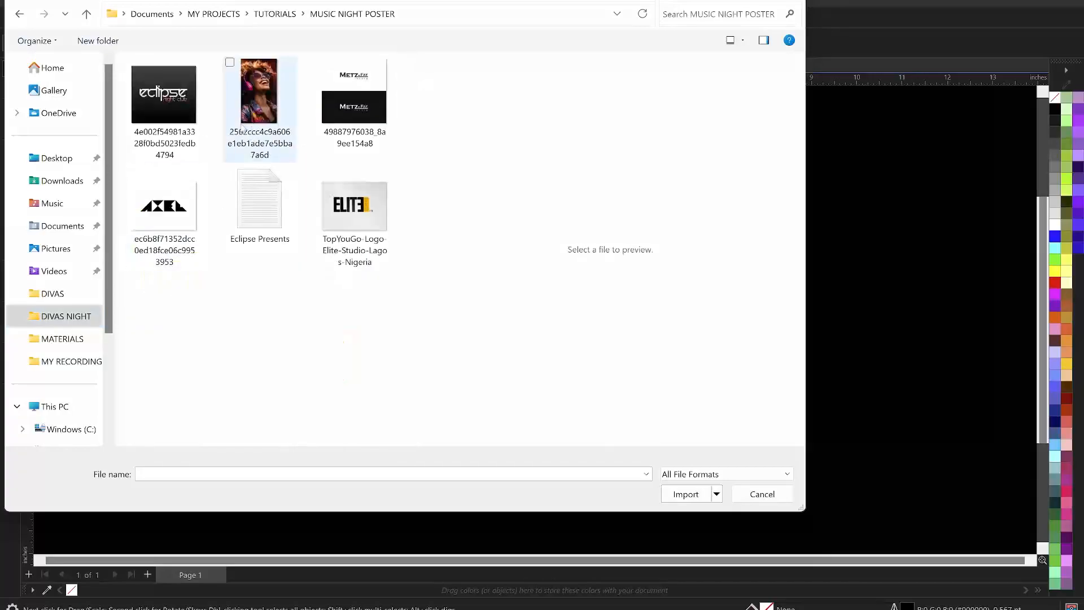
Import the eclipse, headphone, Metz-Fay, AXEL and Elite images together.
{"action": "left_click", "coordinate": [164, 110]}
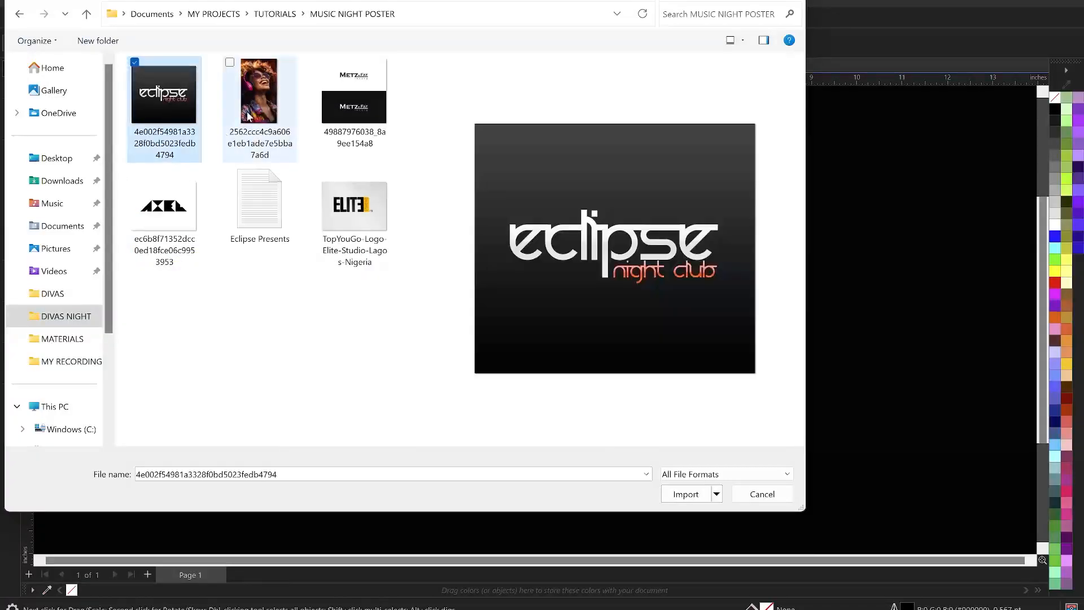
{"action": "left_click", "coordinate": [259, 93], "text": "ctrl"}
{"action": "left_click", "coordinate": [354, 96], "text": "ctrl"}
{"action": "left_click", "coordinate": [179, 219], "text": "ctrl"}
{"action": "left_click", "coordinate": [332, 227], "text": "ctrl"}
{"action": "left_click", "coordinate": [685, 494]}
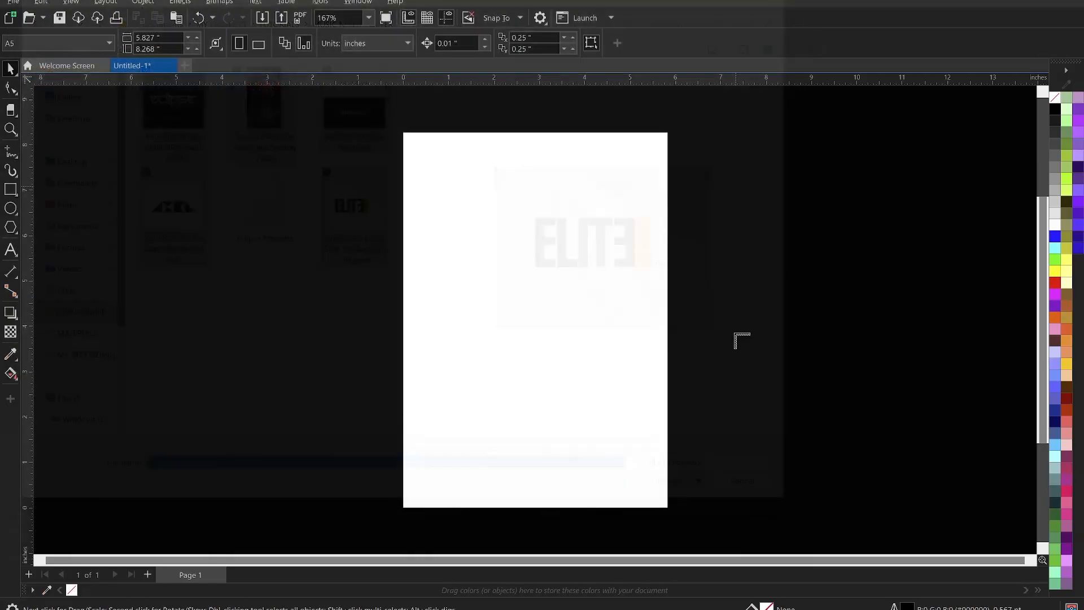
Place the logos around the page and move the headphone photo onto it.
{"action": "left_click_drag", "start_coordinate": [716, 179], "coordinate": [849, 465]}
{"action": "left_click_drag", "start_coordinate": [282, 145], "coordinate": [452, 377]}
{"action": "left_click_drag", "start_coordinate": [190, 225], "coordinate": [367, 438]}
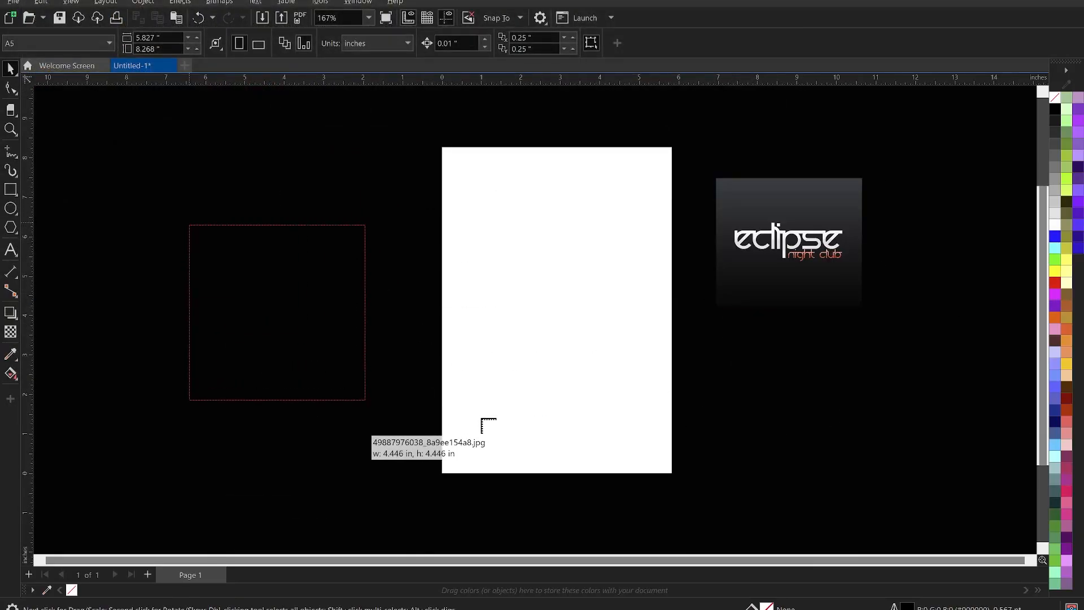
{"action": "left_click_drag", "start_coordinate": [732, 351], "coordinate": [852, 442]}
{"action": "left_click", "coordinate": [892, 349]}
{"action": "left_click_drag", "start_coordinate": [247, 286], "coordinate": [166, 288]}
{"action": "left_click", "coordinate": [347, 229]}
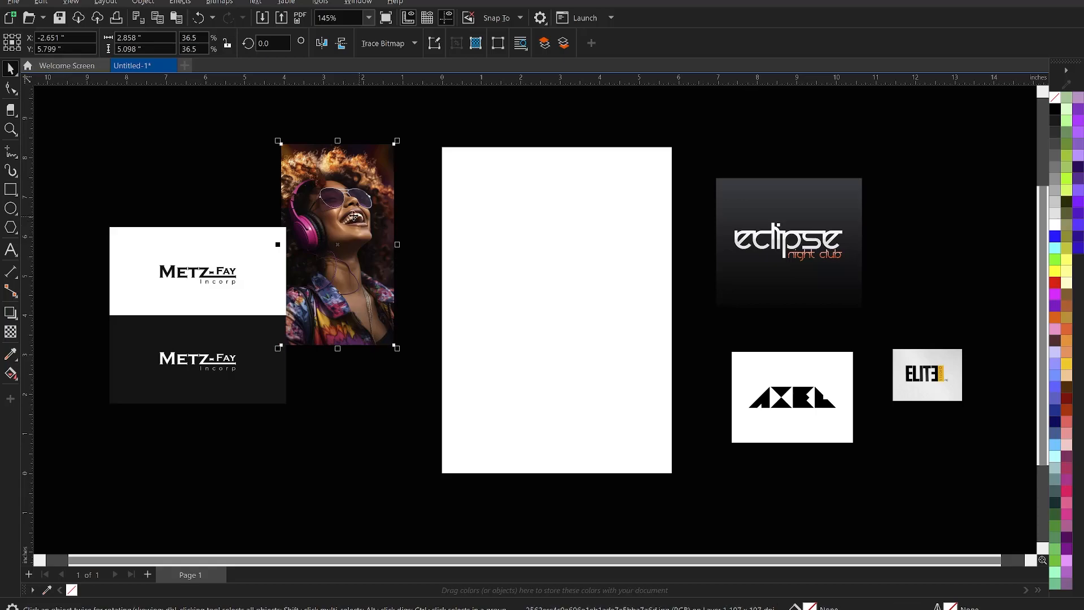
{"action": "left_click_drag", "start_coordinate": [353, 216], "coordinate": [546, 251]}
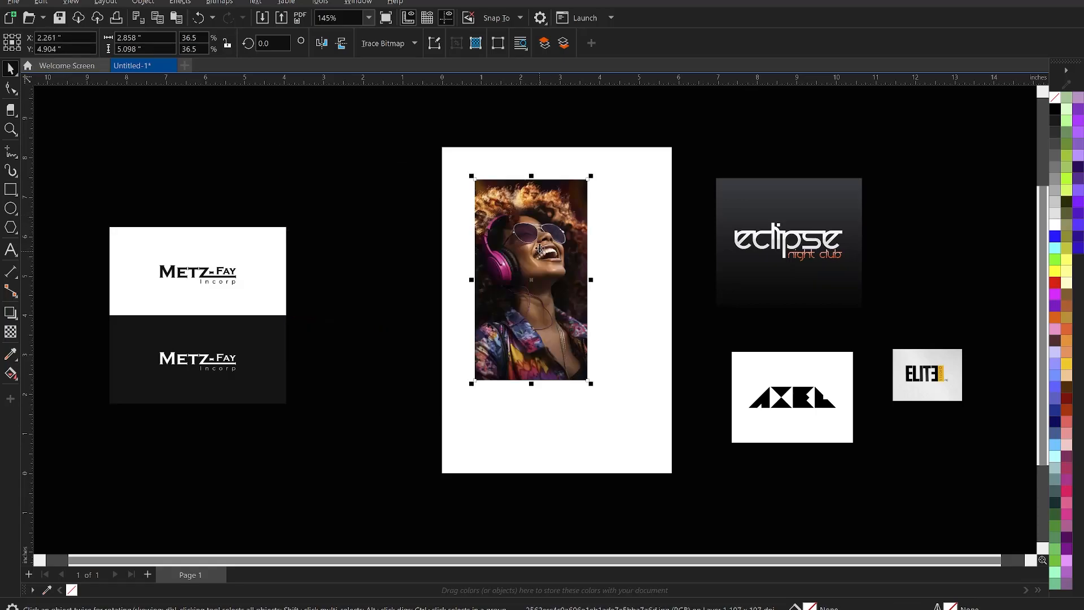
PowerClip the headphone photo inside the page rectangle.
{"action": "right_click", "coordinate": [541, 226]}
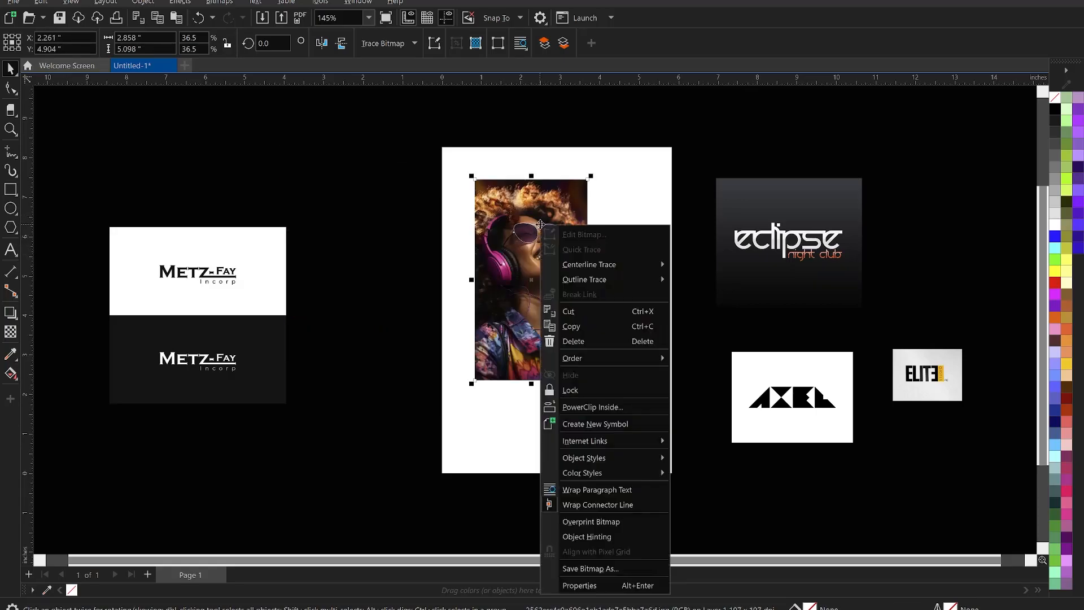
{"action": "left_click", "coordinate": [606, 408]}
{"action": "left_click", "coordinate": [612, 416]}
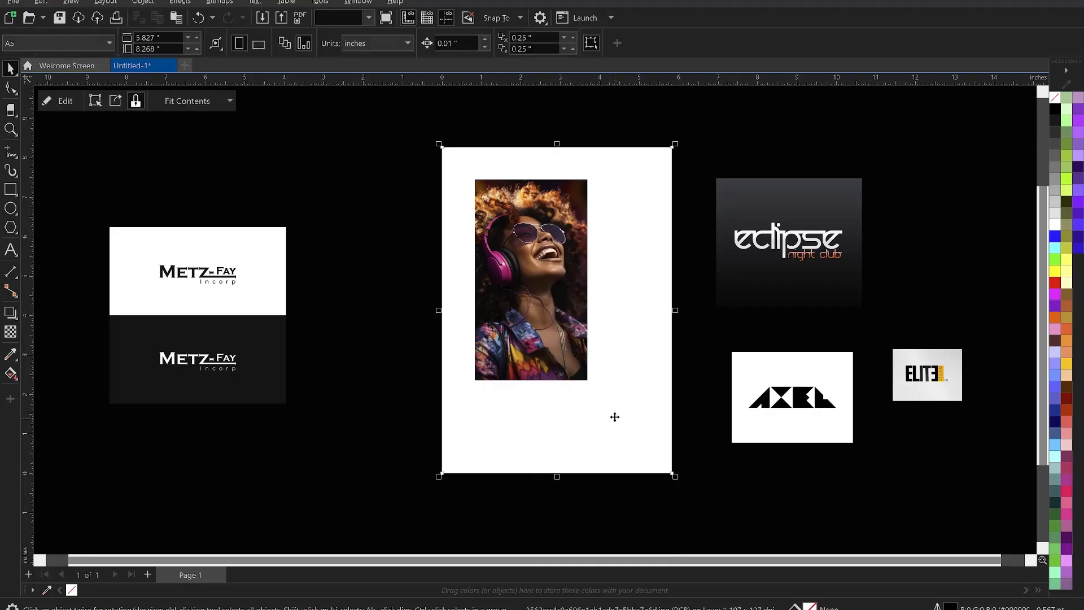
{"action": "left_click", "coordinate": [398, 357]}
Edit the PowerClip contents and enlarge the photo to cover the frame.
{"action": "right_click", "coordinate": [529, 254]}
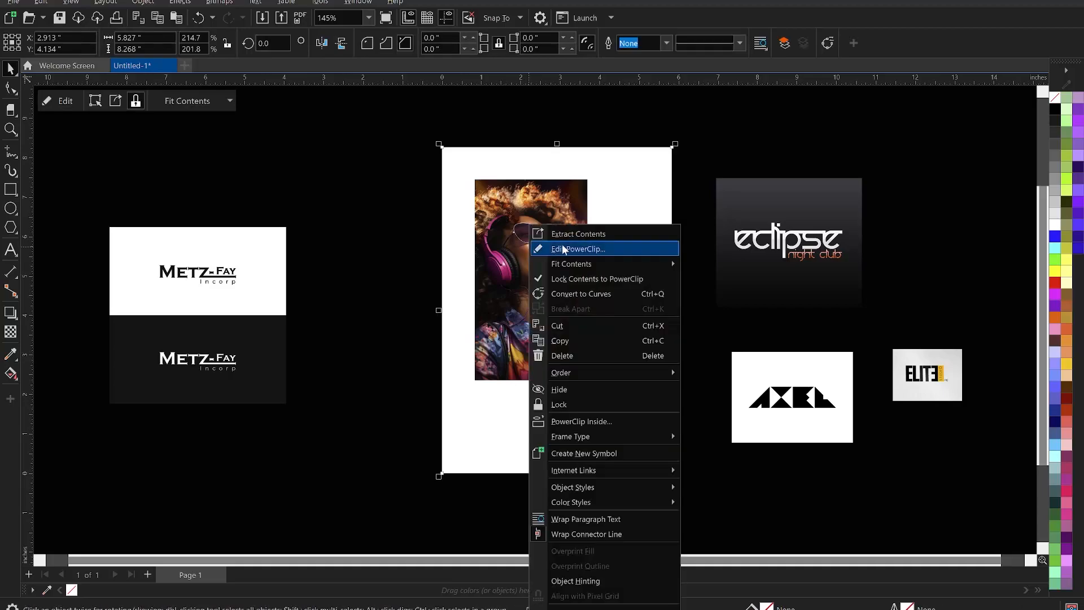
{"action": "left_click", "coordinate": [592, 249]}
{"action": "left_click_drag", "start_coordinate": [552, 257], "coordinate": [511, 224]}
{"action": "scroll", "coordinate": [504, 151], "scroll_direction": "down", "scroll_amount": 3}
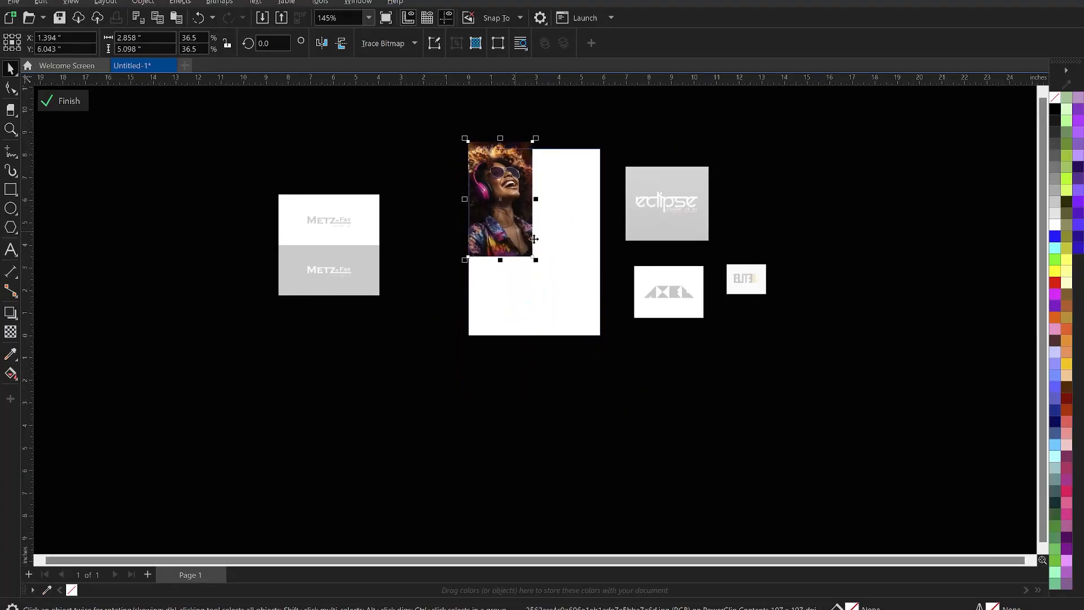
{"action": "left_click_drag", "start_coordinate": [539, 264], "coordinate": [640, 379]}
{"action": "scroll", "coordinate": [533, 171], "scroll_direction": "up", "scroll_amount": 2}
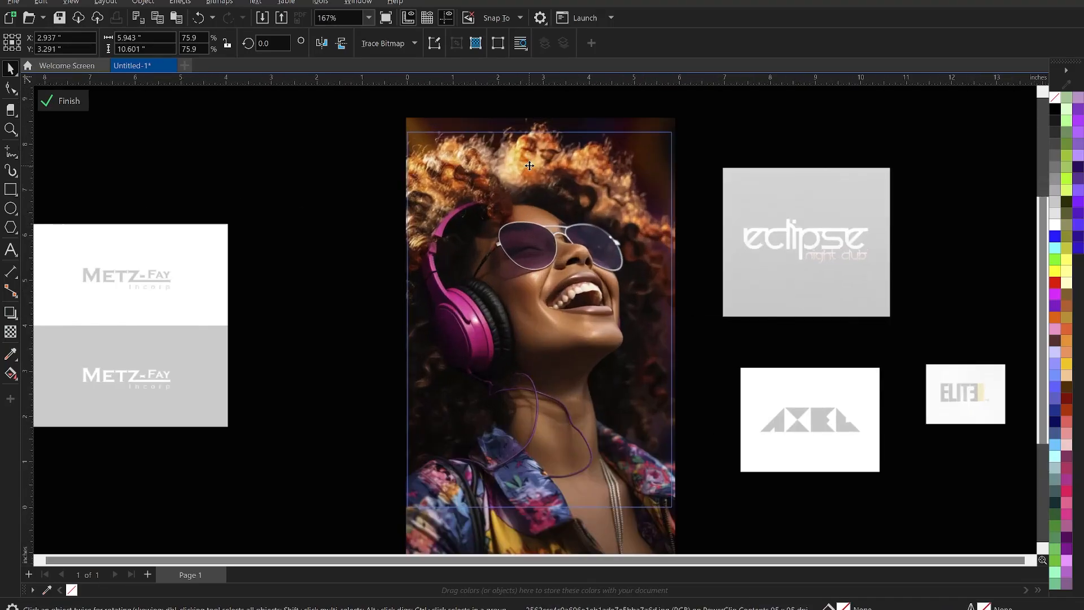
Fine-tune the photo's size and position so it fills the frame.
{"action": "left_click", "coordinate": [404, 112]}
{"action": "left_click", "coordinate": [404, 108]}
{"action": "left_click_drag", "start_coordinate": [403, 112], "coordinate": [393, 107]}
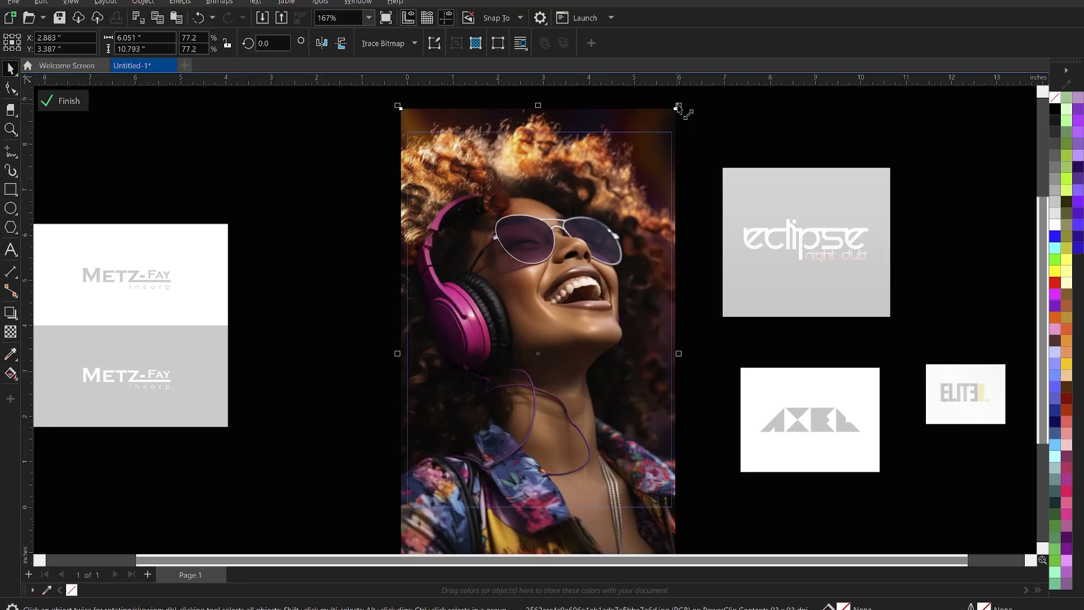
{"action": "left_click_drag", "start_coordinate": [644, 181], "coordinate": [644, 184]}
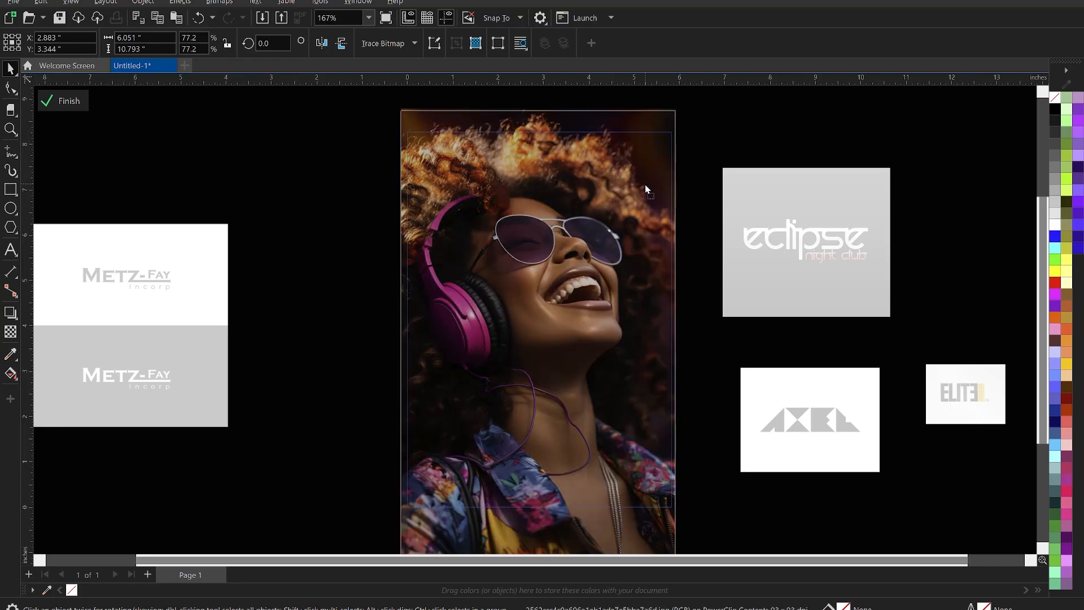
{"action": "scroll", "coordinate": [753, 206], "scroll_direction": "down", "scroll_amount": 2}
{"action": "left_click", "coordinate": [738, 152]}
{"action": "scroll", "coordinate": [594, 280], "scroll_direction": "up", "scroll_amount": 1}
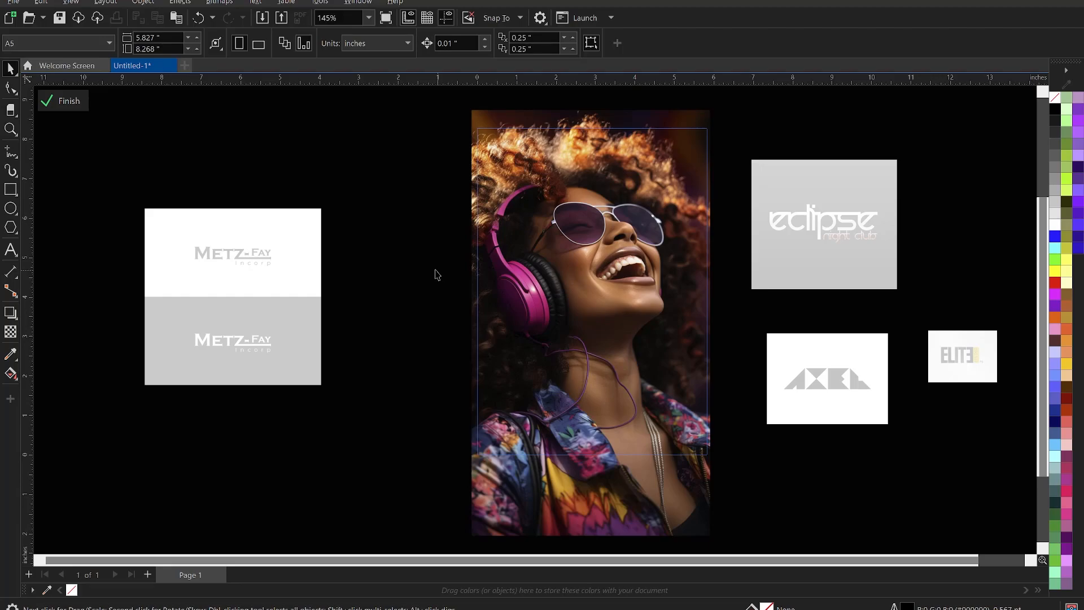
Finish PowerClip editing and draw a tall rectangle over the photo's middle.
{"action": "left_click", "coordinate": [55, 102]}
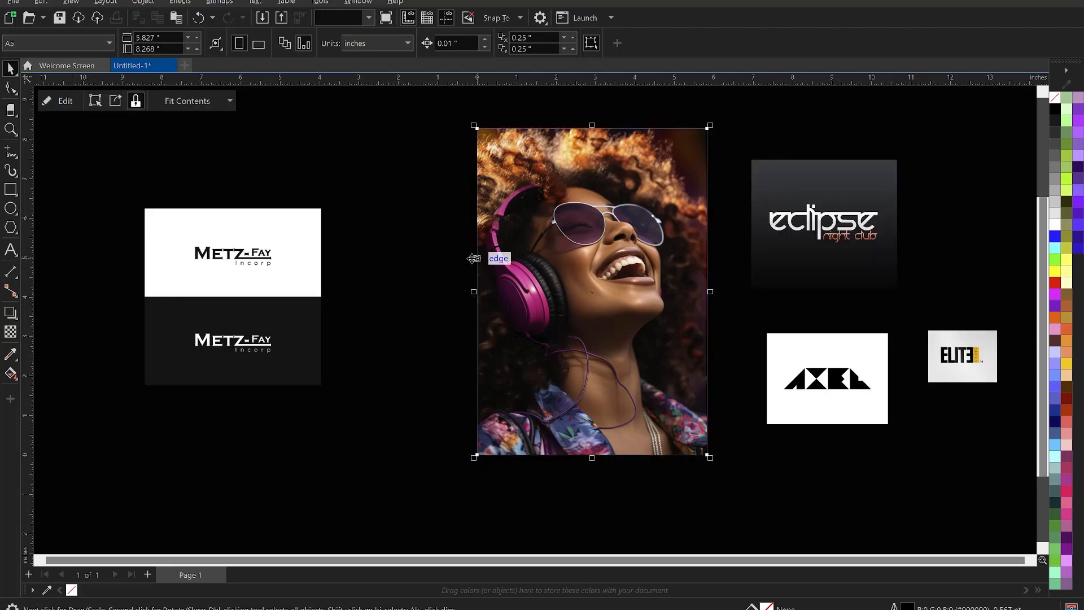
{"action": "left_click", "coordinate": [421, 242]}
{"action": "left_click", "coordinate": [583, 274]}
{"action": "scroll", "coordinate": [606, 323], "scroll_direction": "up", "scroll_amount": 2}
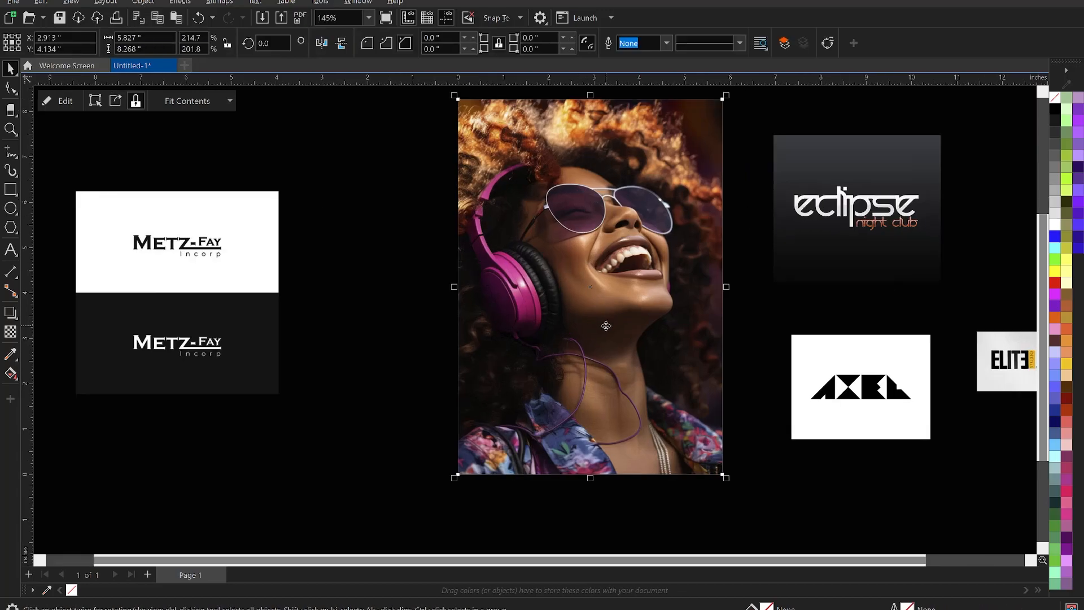
{"action": "scroll", "coordinate": [605, 322], "scroll_direction": "down", "scroll_amount": 1}
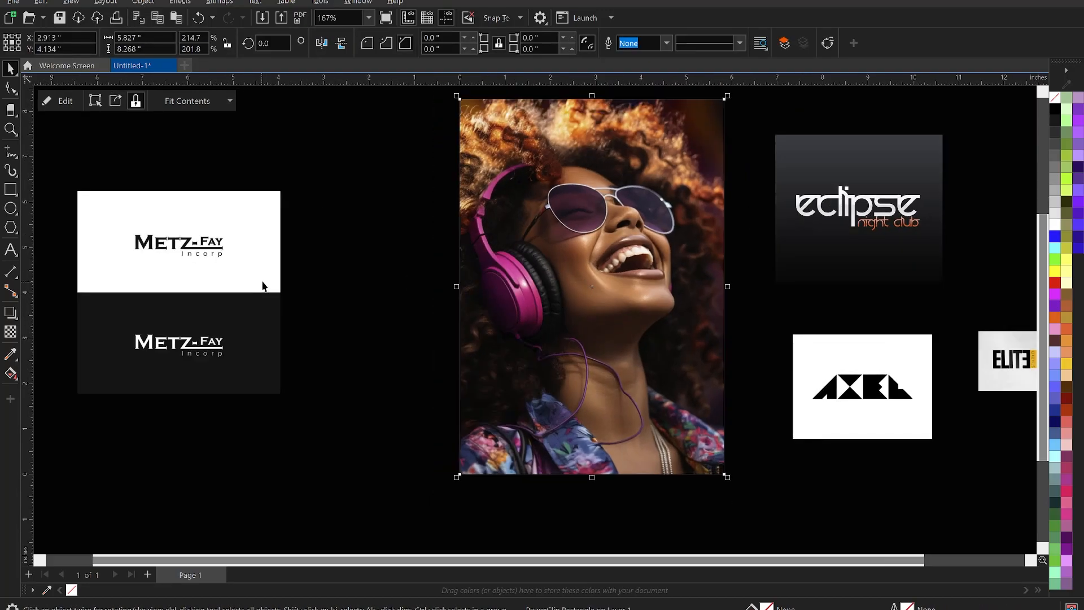
{"action": "left_click", "coordinate": [7, 192]}
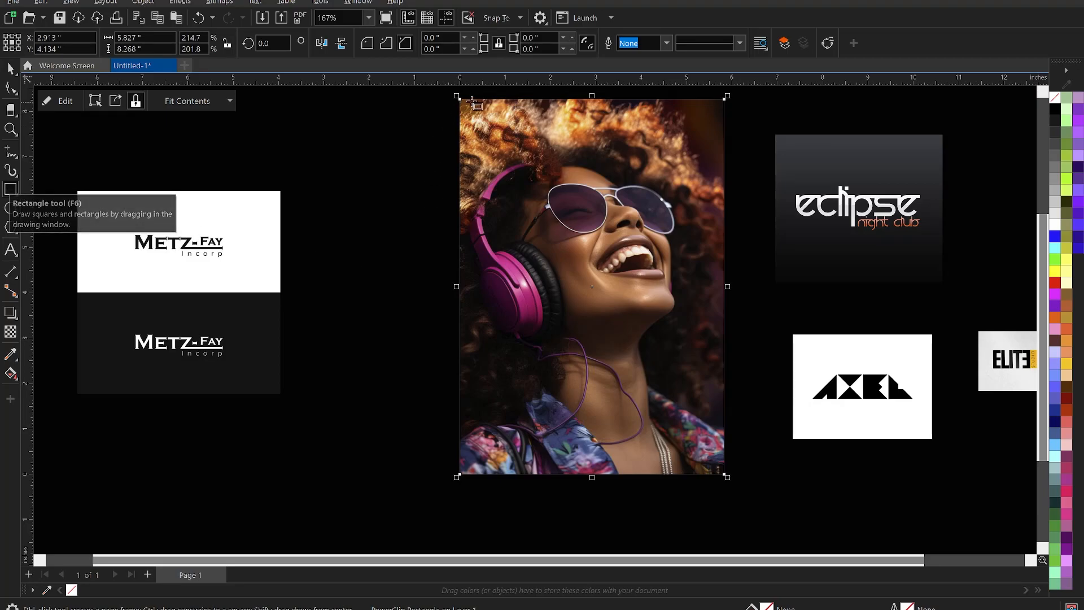
{"action": "left_click_drag", "start_coordinate": [488, 99], "coordinate": [599, 473]}
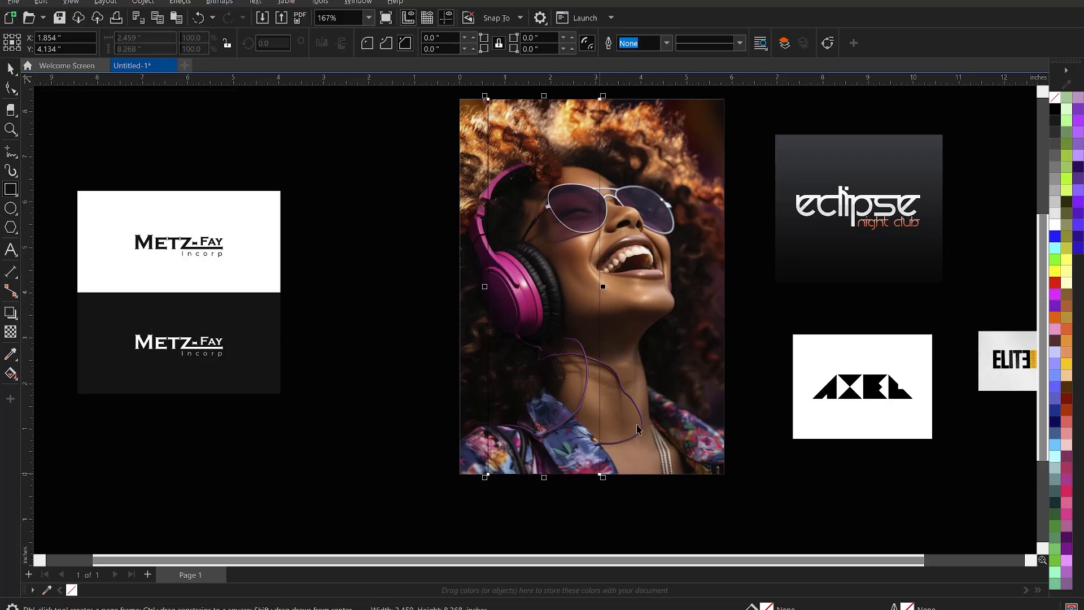
{"action": "key", "text": "space"}
Align the narrow rectangle's left edge with the photo's left edge.
{"action": "left_click", "coordinate": [677, 377], "text": "shift"}
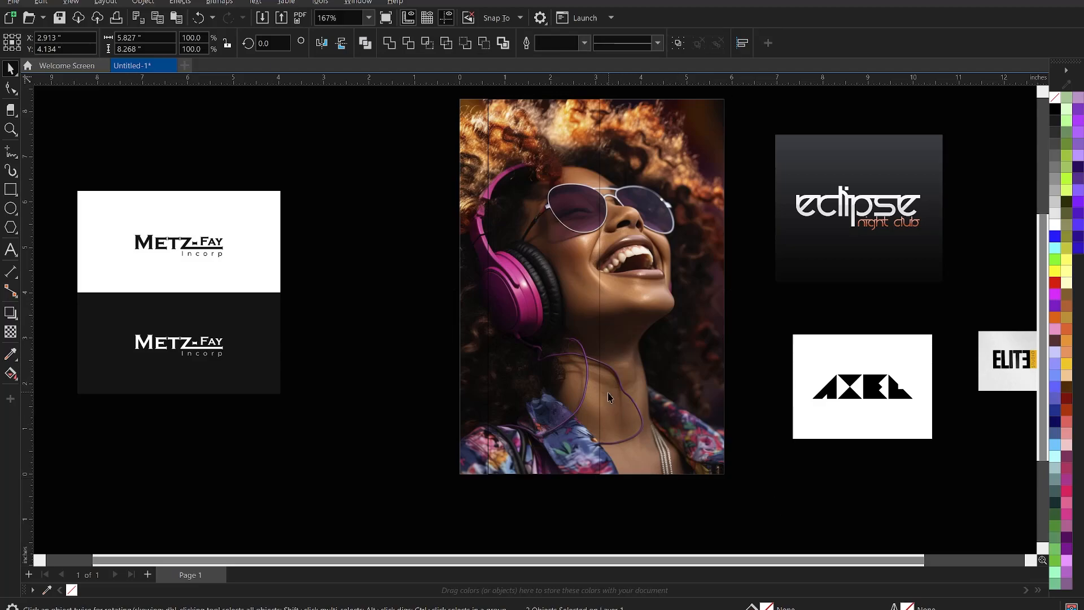
{"action": "left_click", "coordinate": [619, 406], "text": "shift"}
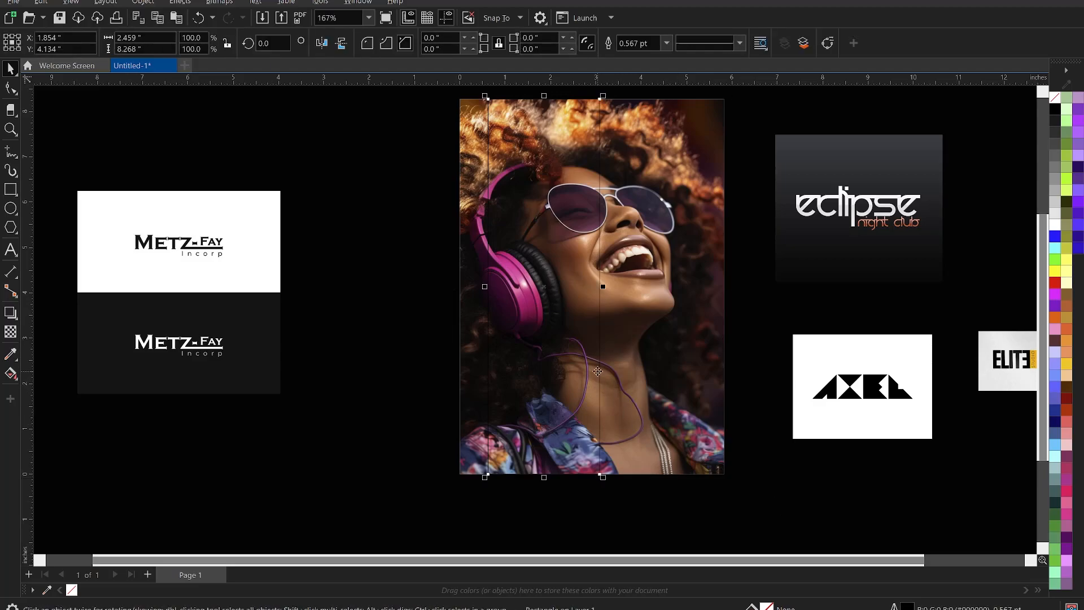
{"action": "left_click", "coordinate": [654, 354], "text": "shift"}
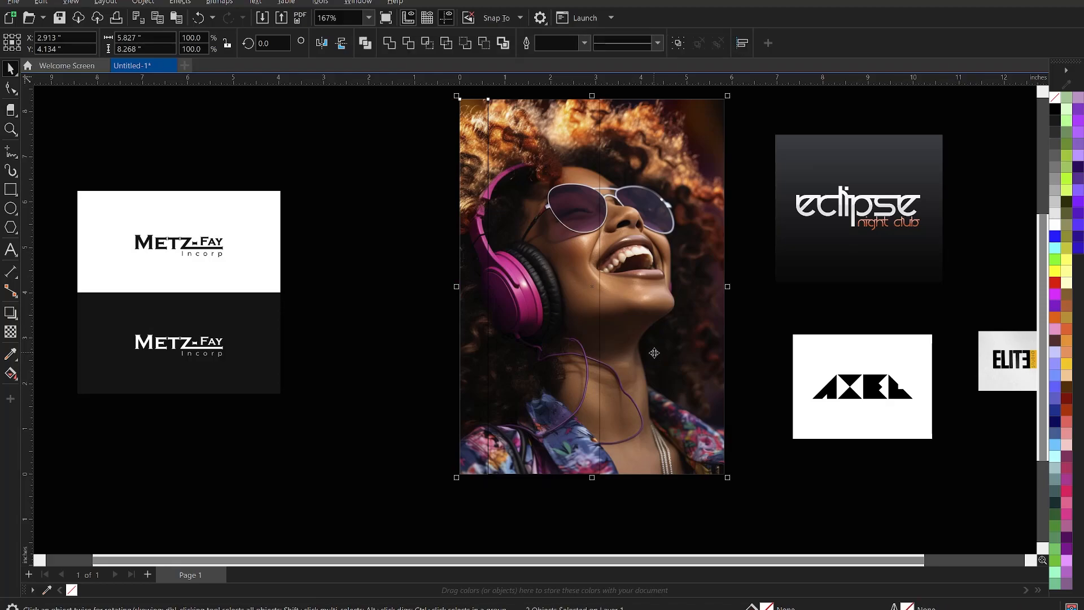
{"action": "key", "text": "l"}
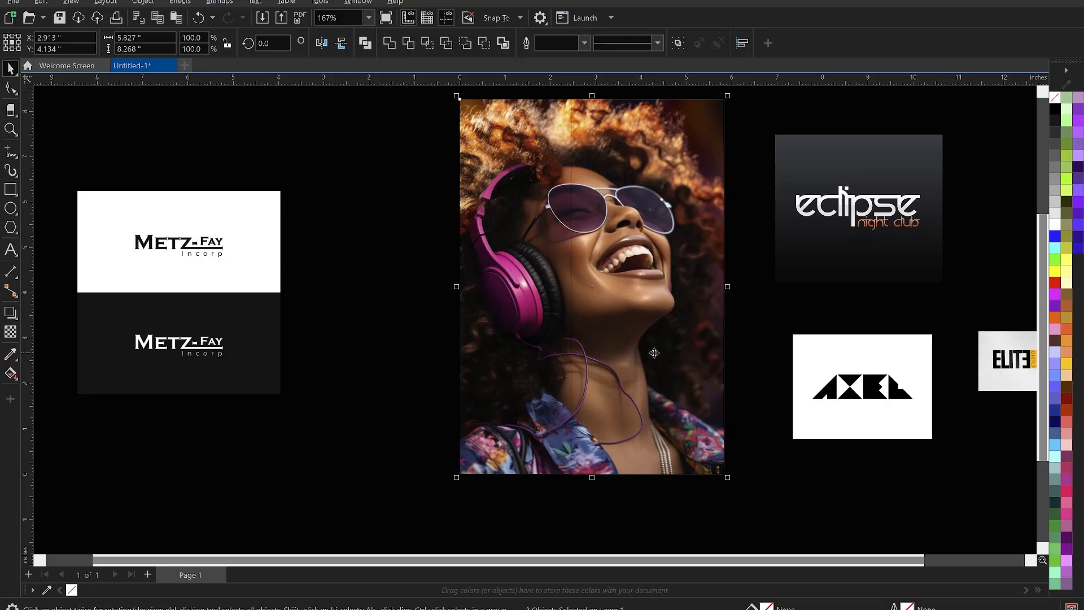
{"action": "left_click", "coordinate": [767, 319]}
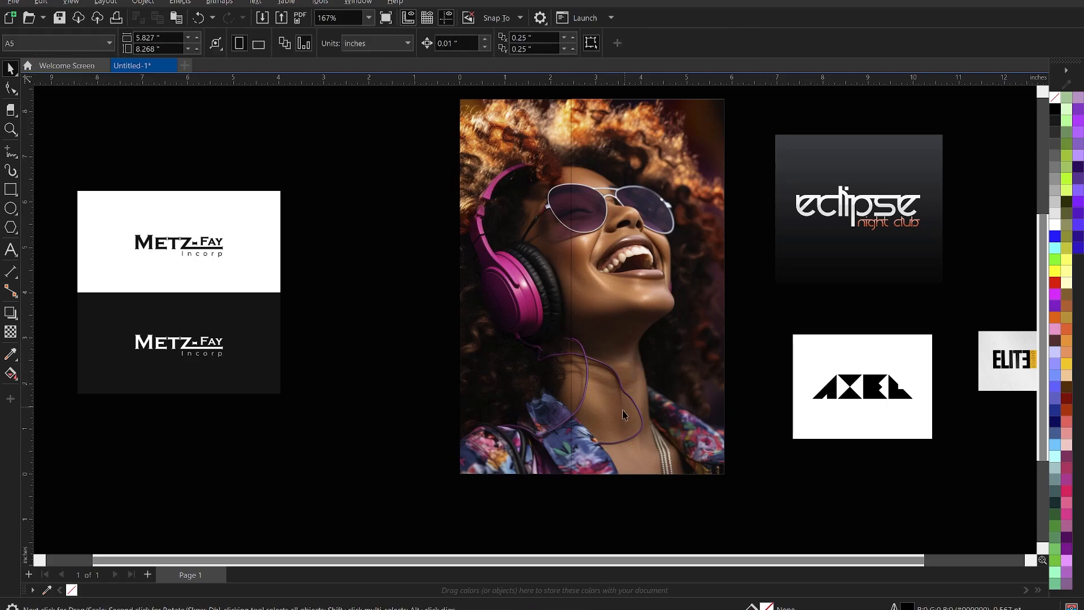
{"action": "scroll", "coordinate": [614, 427], "scroll_direction": "up", "scroll_amount": 2}
{"action": "left_click", "coordinate": [548, 408]}
{"action": "scroll", "coordinate": [566, 462], "scroll_direction": "up", "scroll_amount": 3}
{"action": "scroll", "coordinate": [565, 464], "scroll_direction": "up", "scroll_amount": 1}
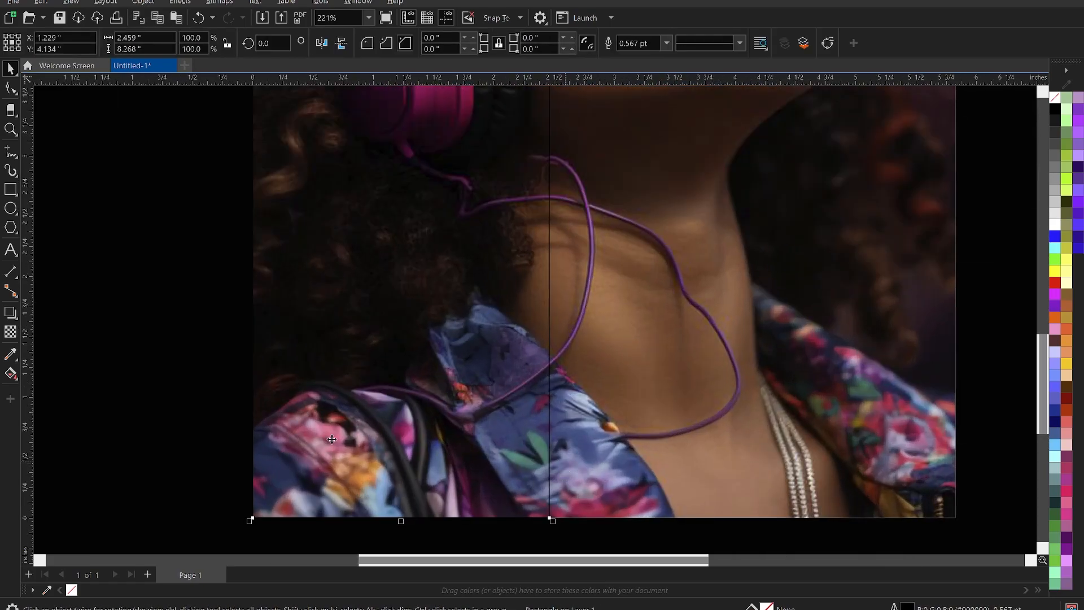
{"action": "scroll", "coordinate": [483, 411], "scroll_direction": "down", "scroll_amount": 1}
{"action": "scroll", "coordinate": [495, 403], "scroll_direction": "down", "scroll_amount": 4}
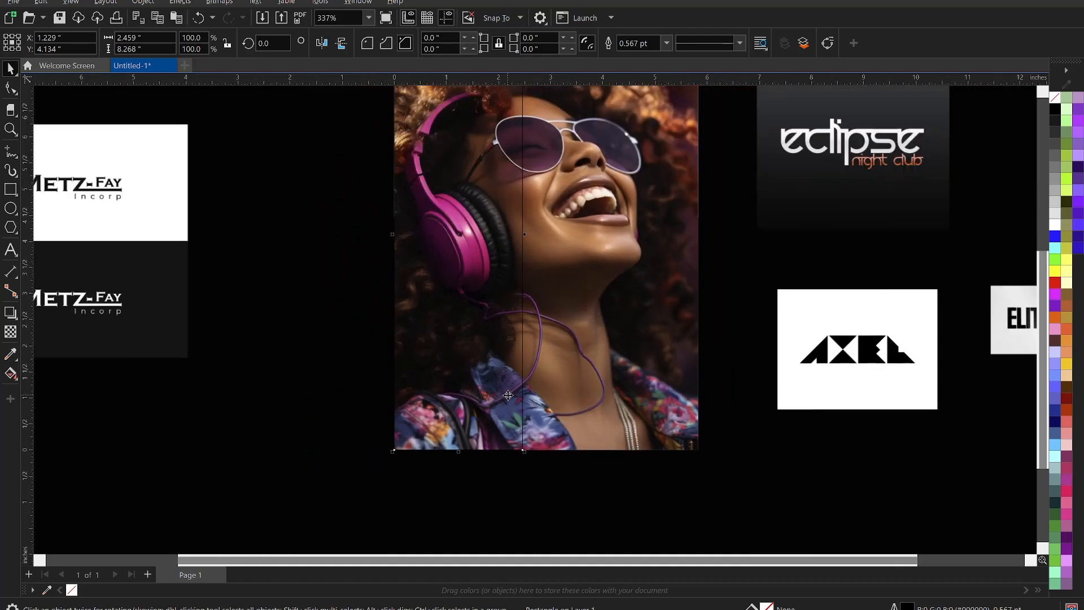
{"action": "key", "text": "Escape"}
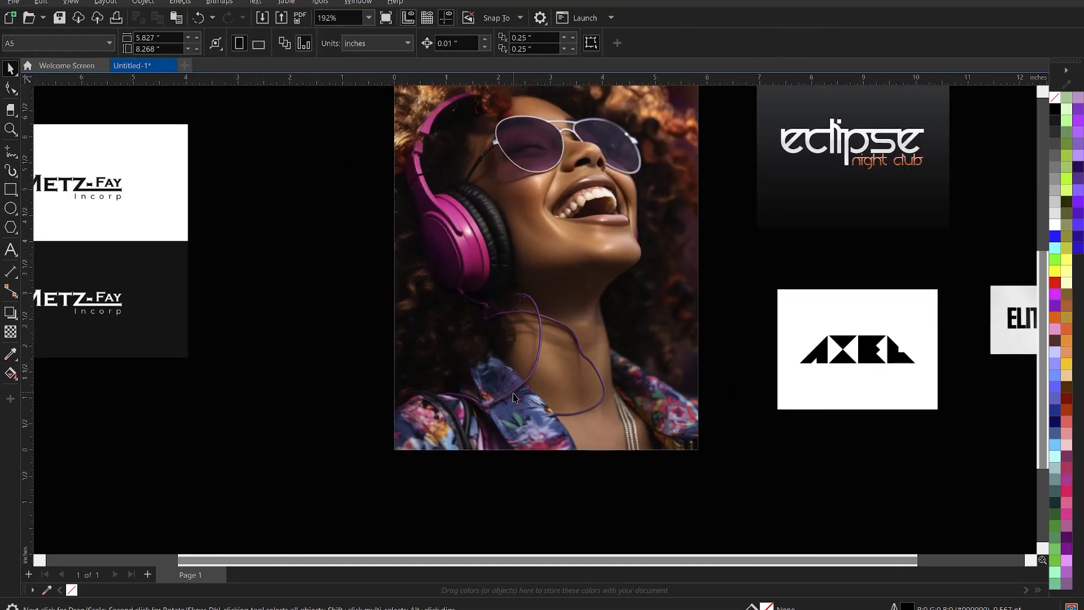
Inside the PowerClip, fill the narrow rectangle with purple #65265F sampled from the shirt.
{"action": "right_click", "coordinate": [547, 224]}
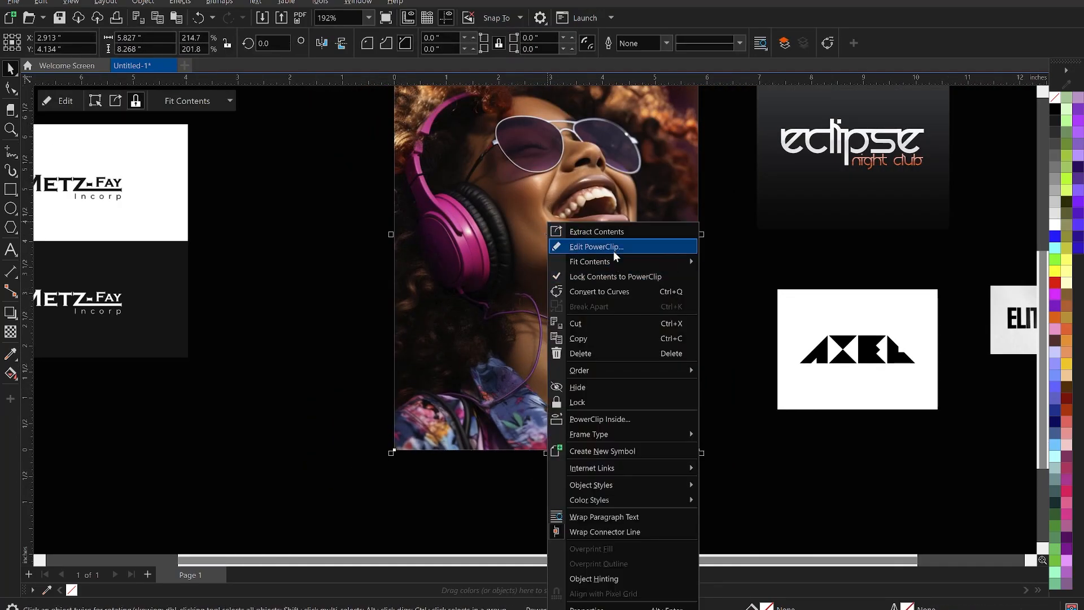
{"action": "left_click", "coordinate": [613, 249]}
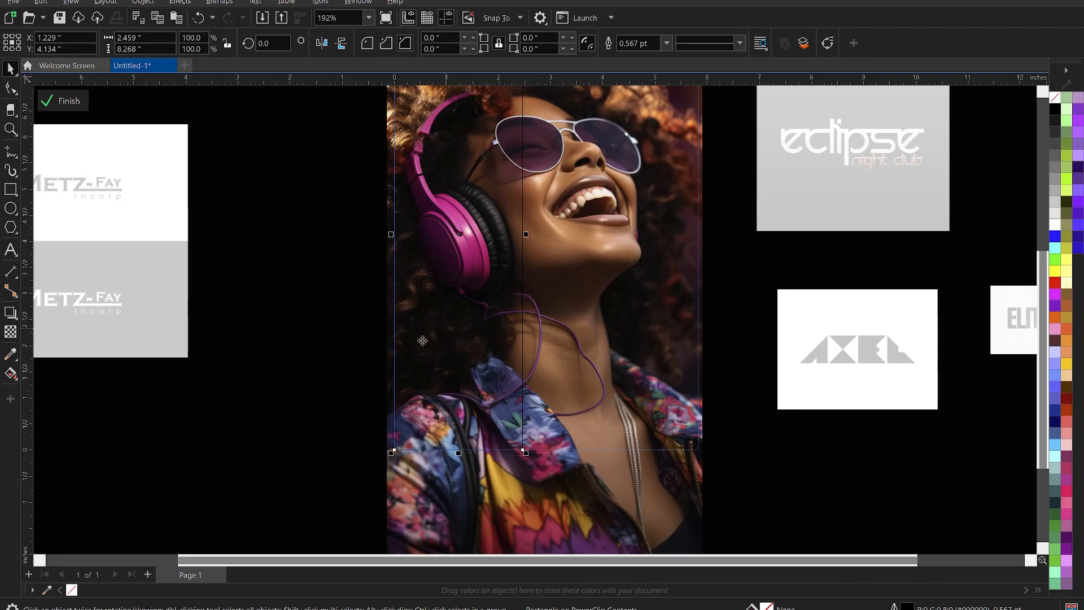
{"action": "left_click", "coordinate": [11, 354]}
{"action": "scroll", "coordinate": [416, 277], "scroll_direction": "down", "scroll_amount": 1}
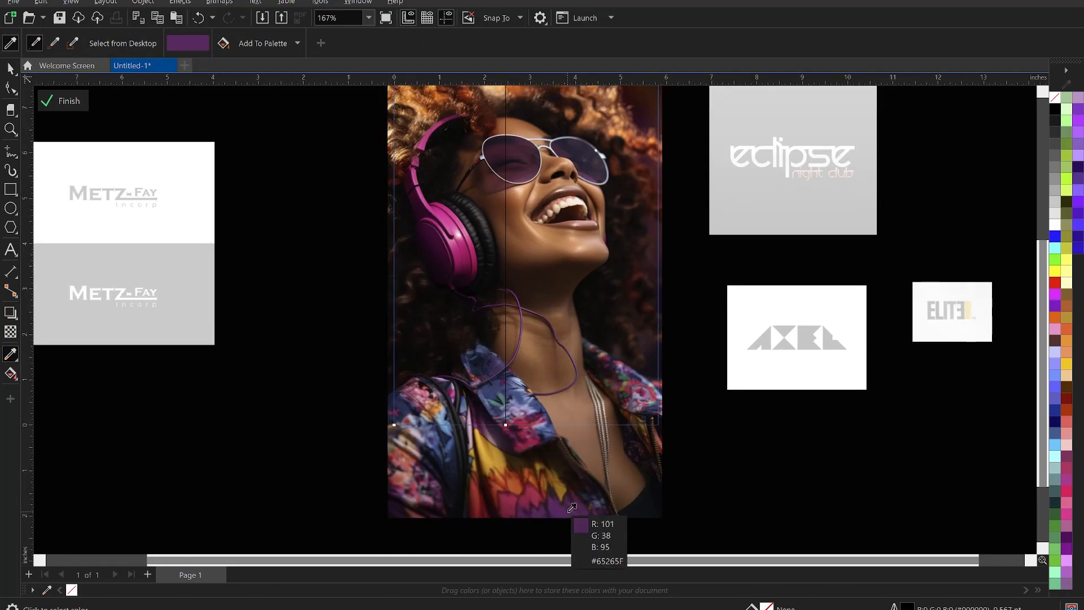
{"action": "left_click", "coordinate": [571, 506]}
{"action": "left_click", "coordinate": [442, 326]}
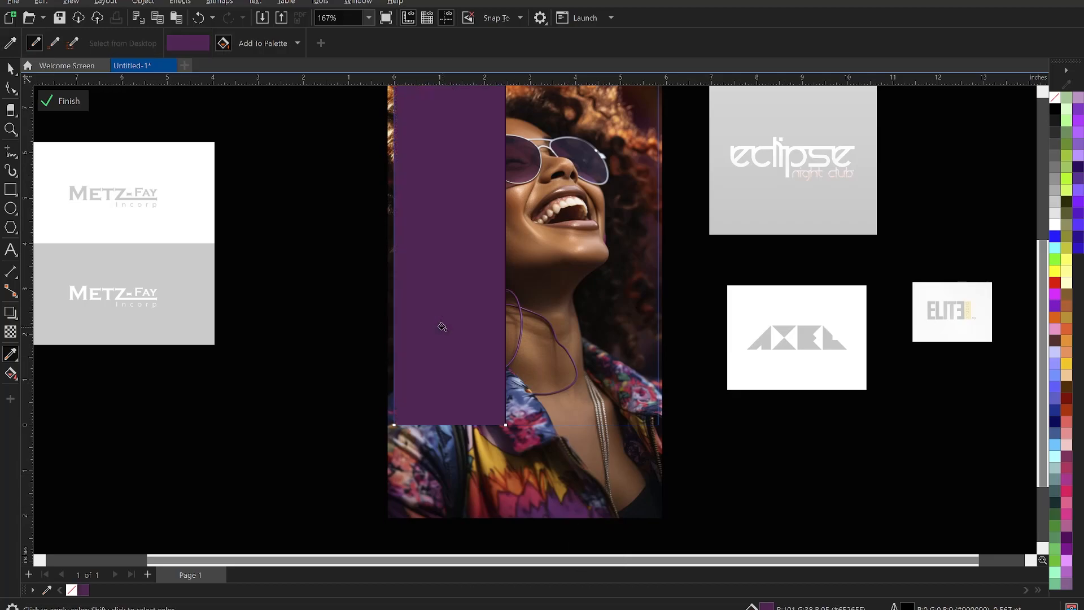
{"action": "scroll", "coordinate": [484, 364], "scroll_direction": "down", "scroll_amount": 1}
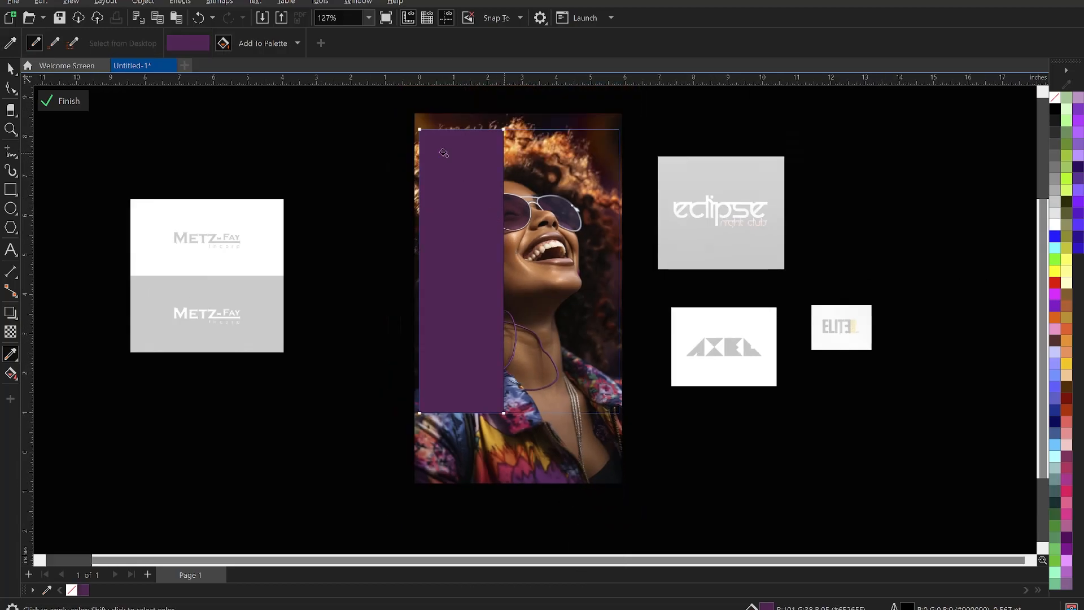
{"action": "scroll", "coordinate": [444, 152], "scroll_direction": "up", "scroll_amount": 1}
Remove the purple rectangle's outline.
{"action": "left_click", "coordinate": [10, 69]}
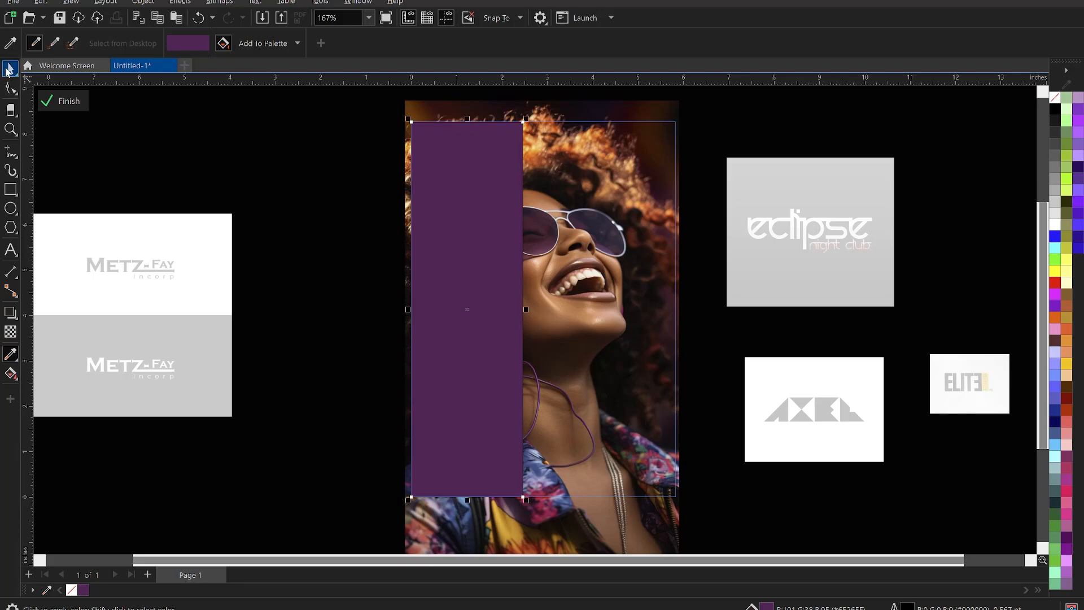
{"action": "right_click", "coordinate": [74, 588]}
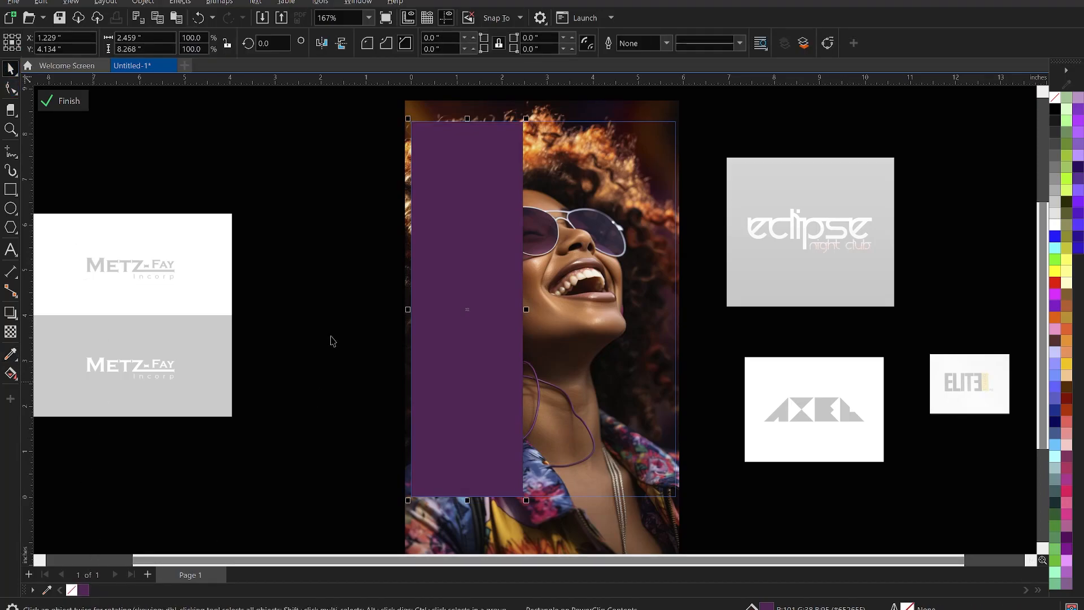
{"action": "left_click", "coordinate": [329, 326]}
{"action": "left_click", "coordinate": [445, 315]}
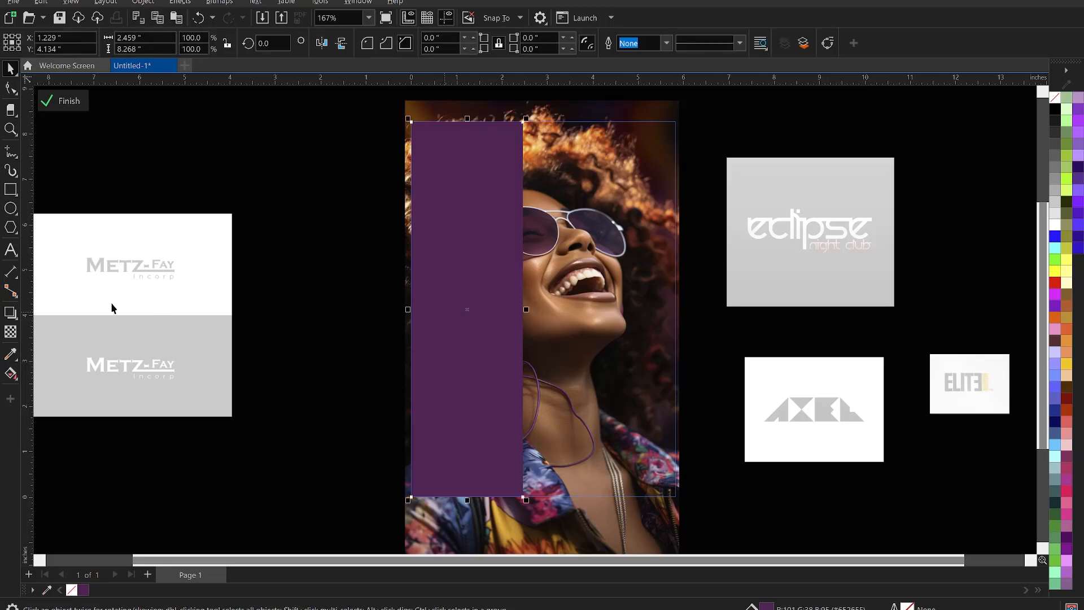
Give the rectangle a left-to-right Soft Light fountain transparency and widen it to 4.724 inches.
{"action": "left_click", "coordinate": [10, 332]}
{"action": "left_click_drag", "start_coordinate": [414, 319], "coordinate": [509, 318]}
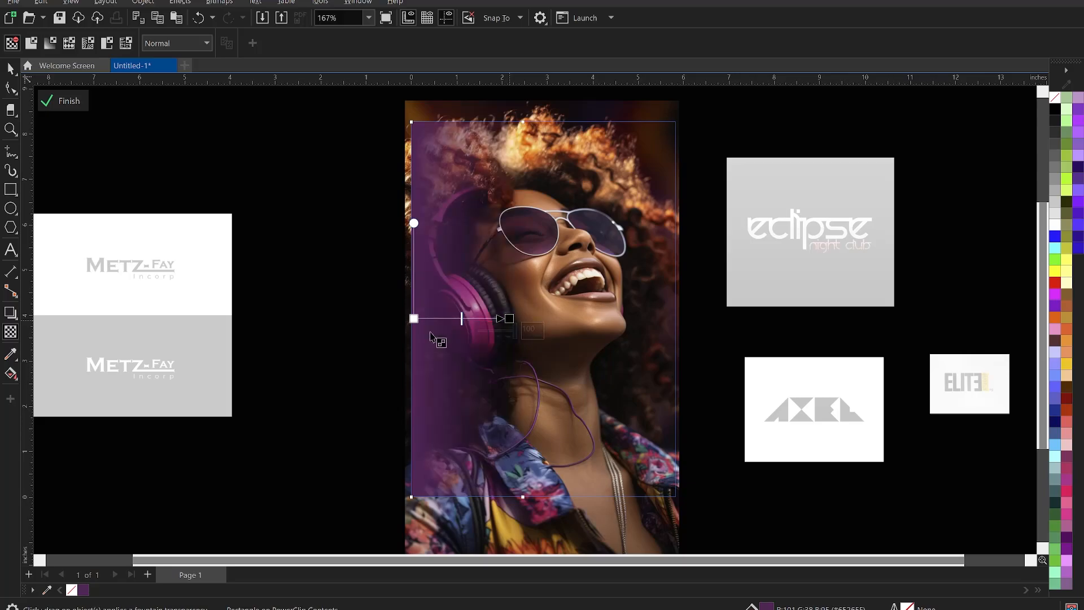
{"action": "mouse_move", "coordinate": [414, 318]}
{"action": "left_mouse_down"}
{"action": "mouse_move", "coordinate": [441, 319]}
{"action": "mouse_move", "coordinate": [426, 318]}
{"action": "left_mouse_up"}
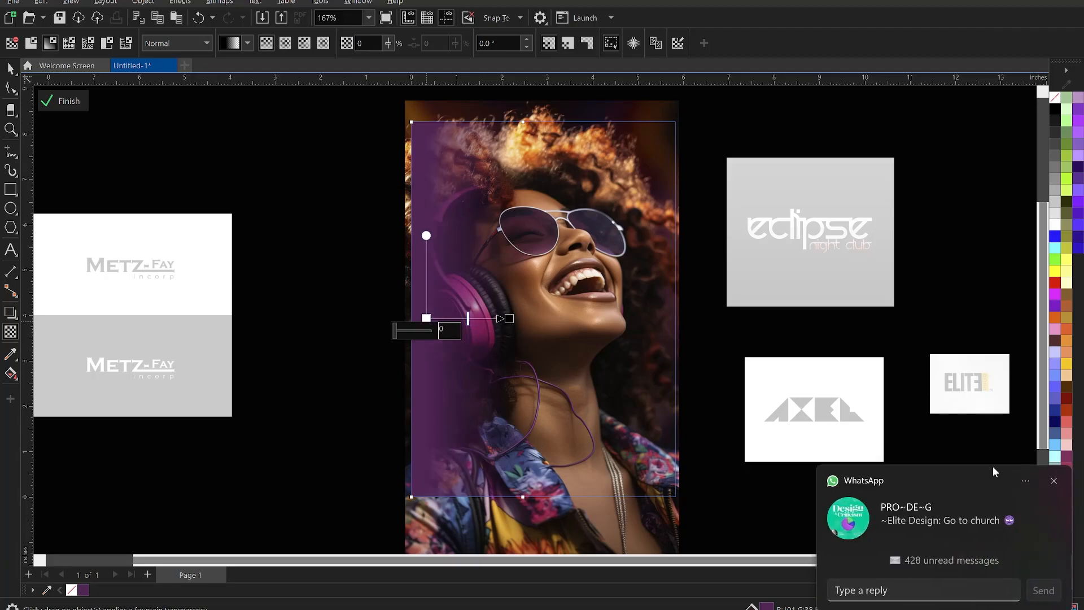
{"action": "left_click", "coordinate": [1053, 483]}
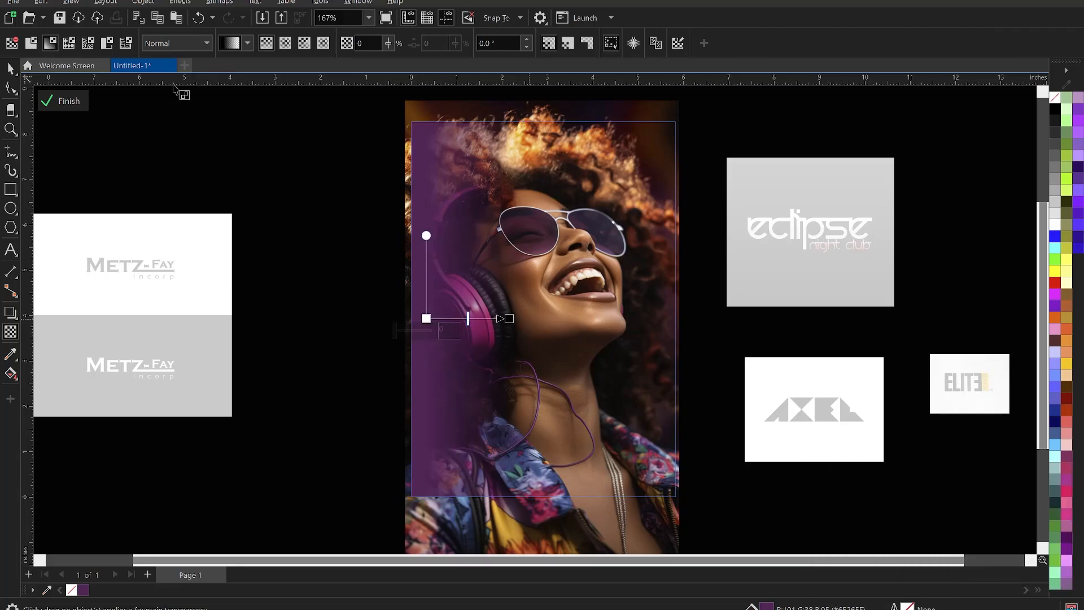
{"action": "left_click", "coordinate": [179, 43]}
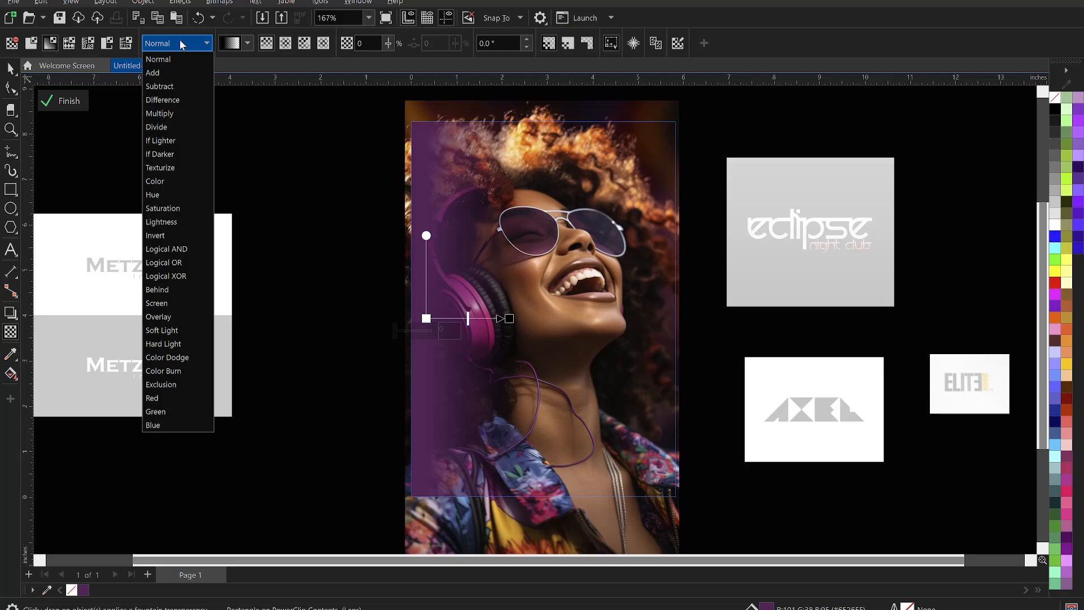
{"action": "left_click", "coordinate": [171, 331]}
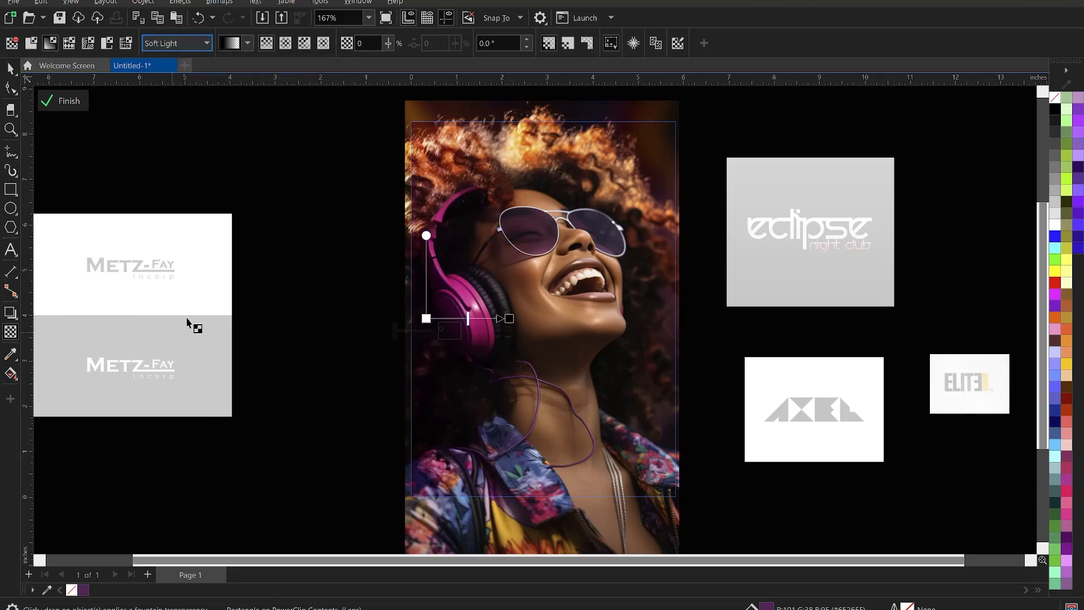
{"action": "left_click", "coordinate": [10, 68]}
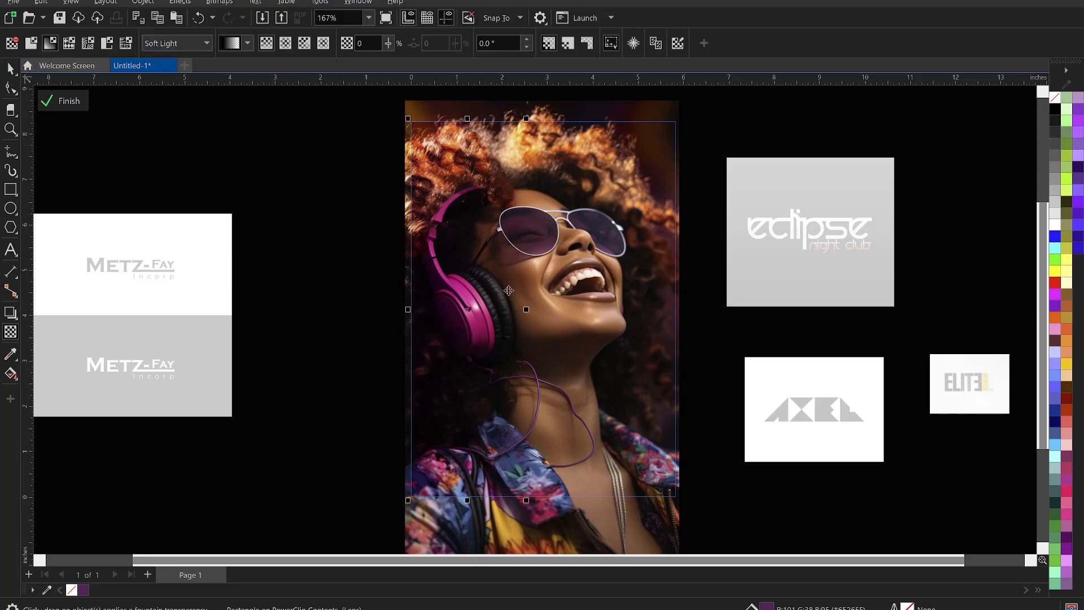
{"action": "left_click_drag", "start_coordinate": [527, 312], "coordinate": [629, 313]}
Undo the accidental move and, after trying Screen and Soft Light, set the fade's merge mode to Overlay.
{"action": "left_click_drag", "start_coordinate": [488, 299], "coordinate": [512, 298]}
{"action": "key", "text": "ctrl+z"}
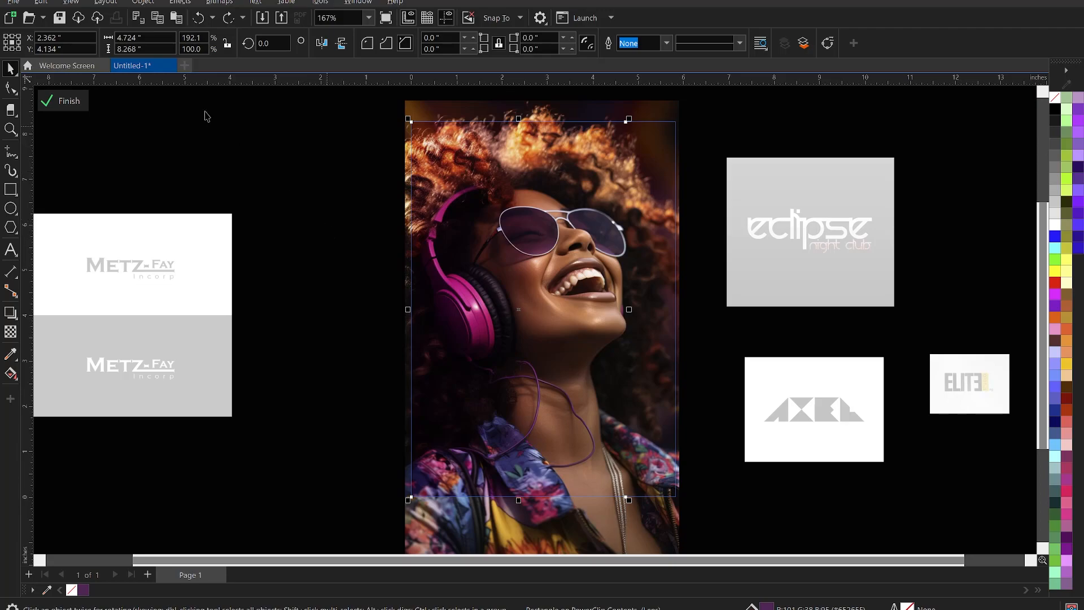
{"action": "left_click", "coordinate": [191, 42]}
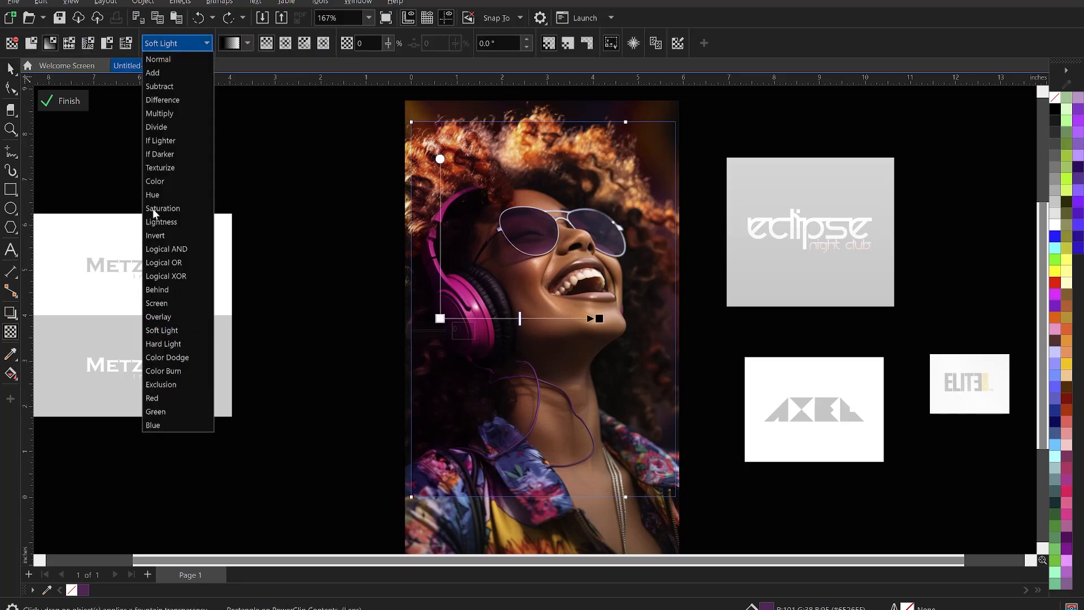
{"action": "left_click", "coordinate": [172, 303]}
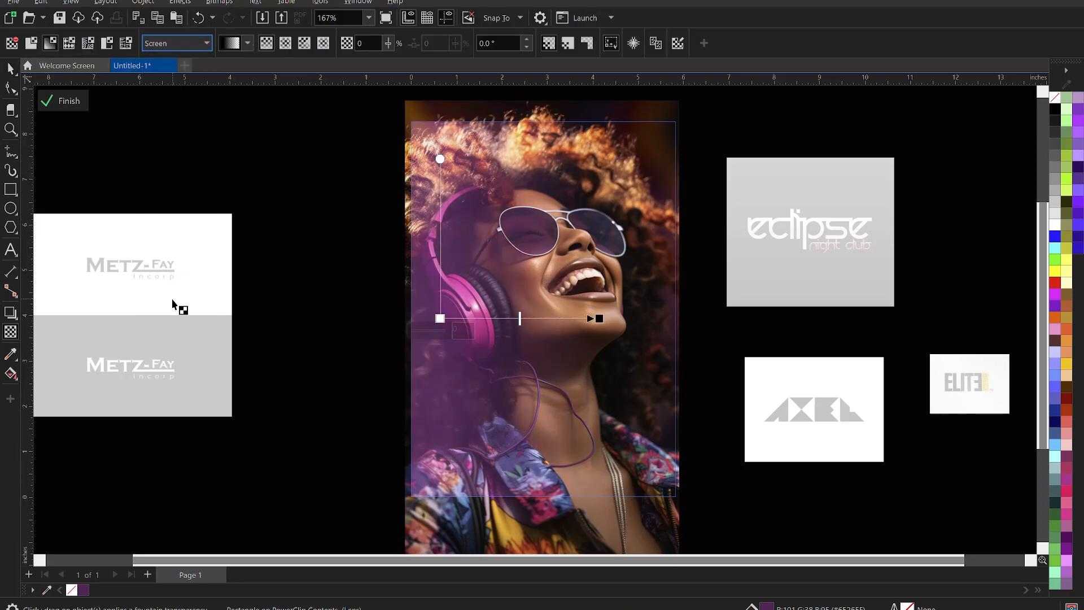
{"action": "left_click", "coordinate": [180, 40]}
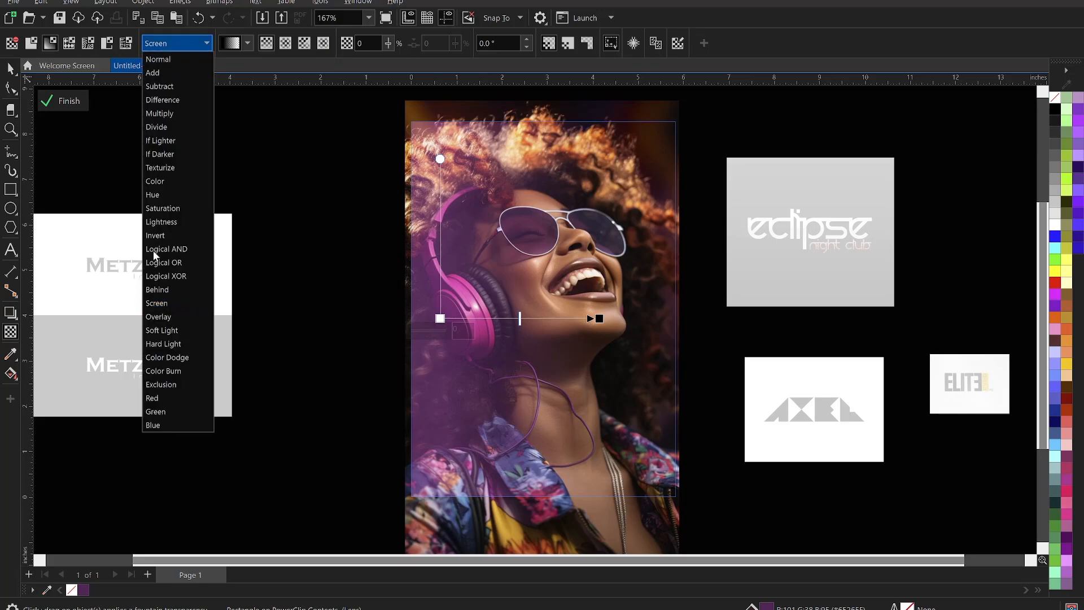
{"action": "left_click", "coordinate": [171, 317]}
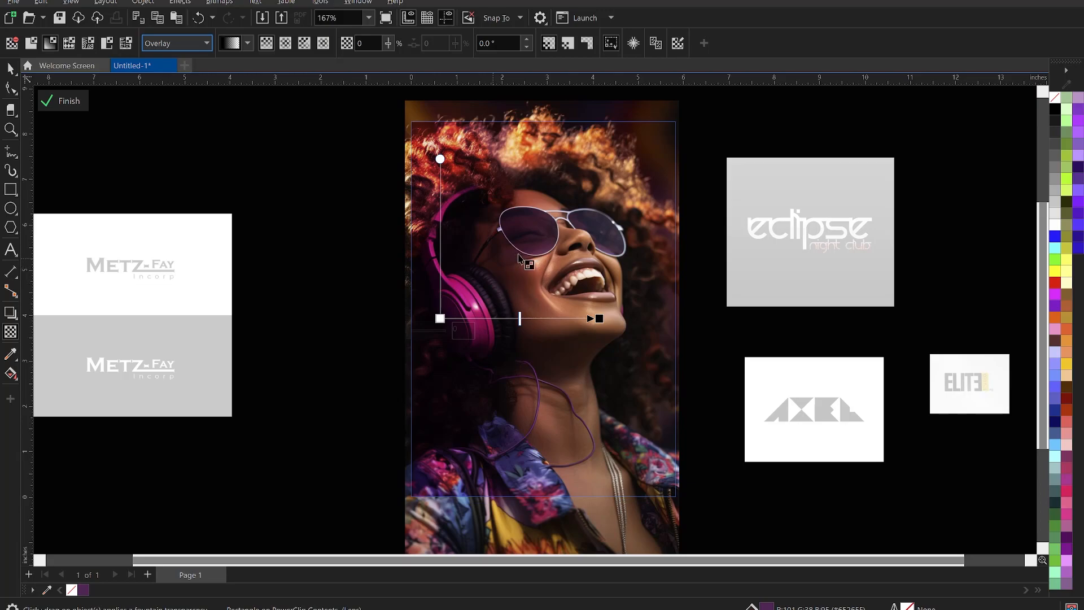
{"action": "left_click", "coordinate": [198, 45]}
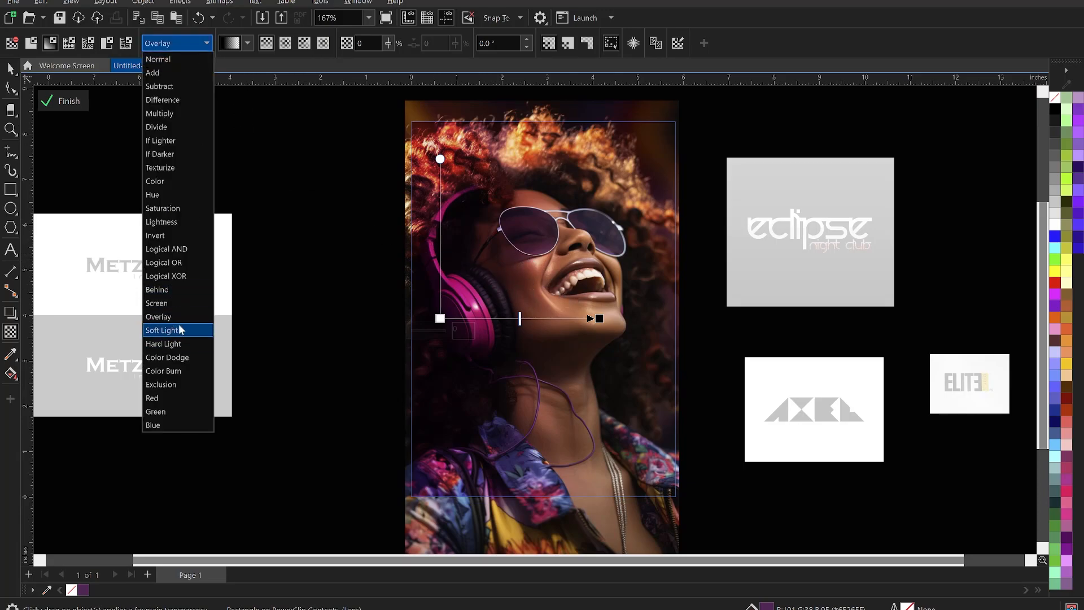
{"action": "left_click", "coordinate": [180, 329]}
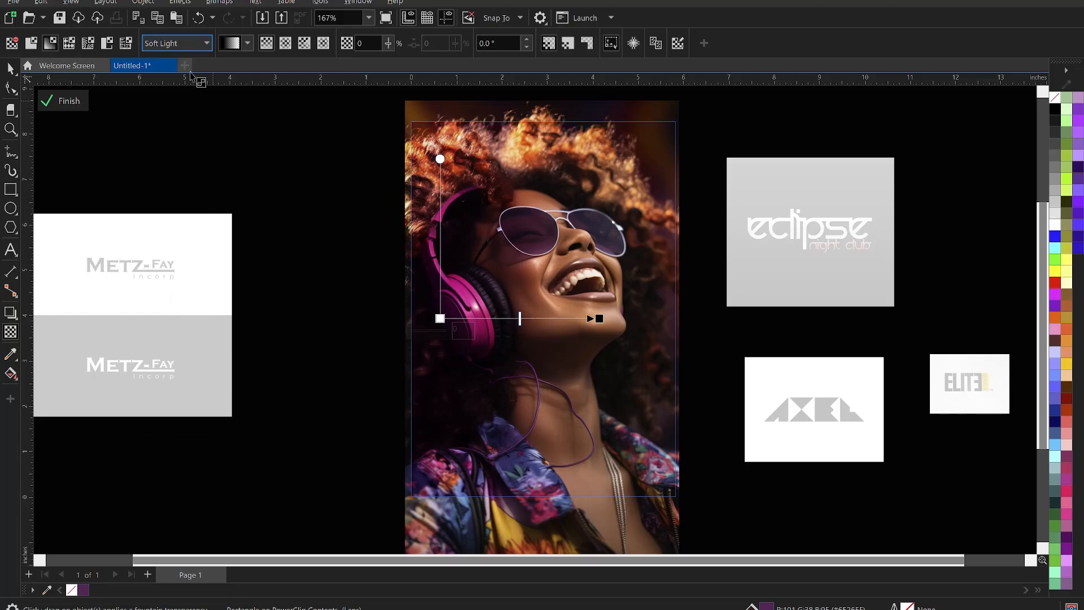
{"action": "left_click", "coordinate": [181, 43]}
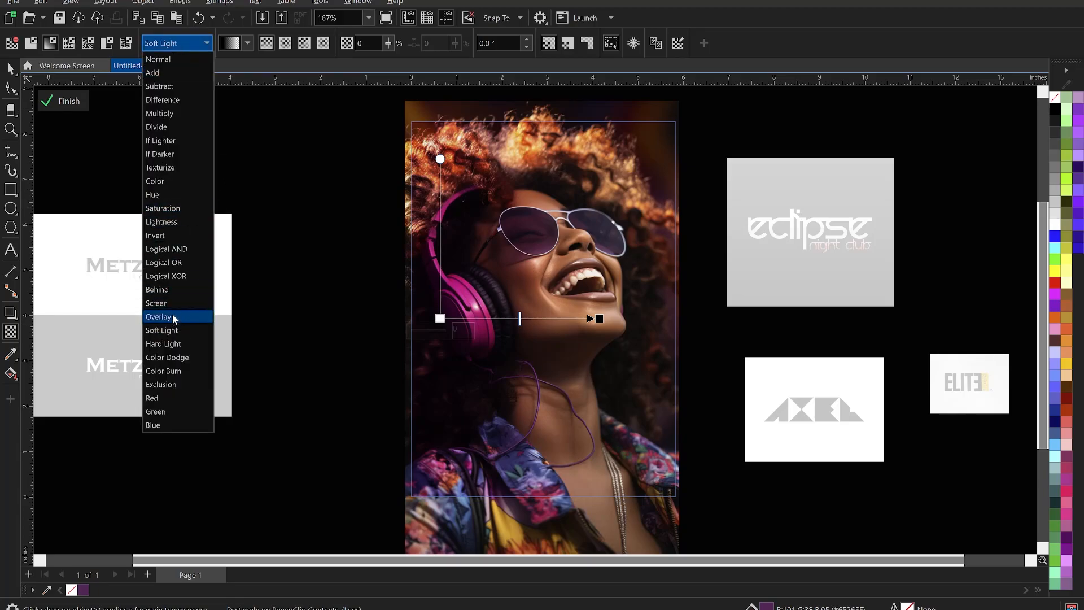
{"action": "left_click", "coordinate": [170, 318]}
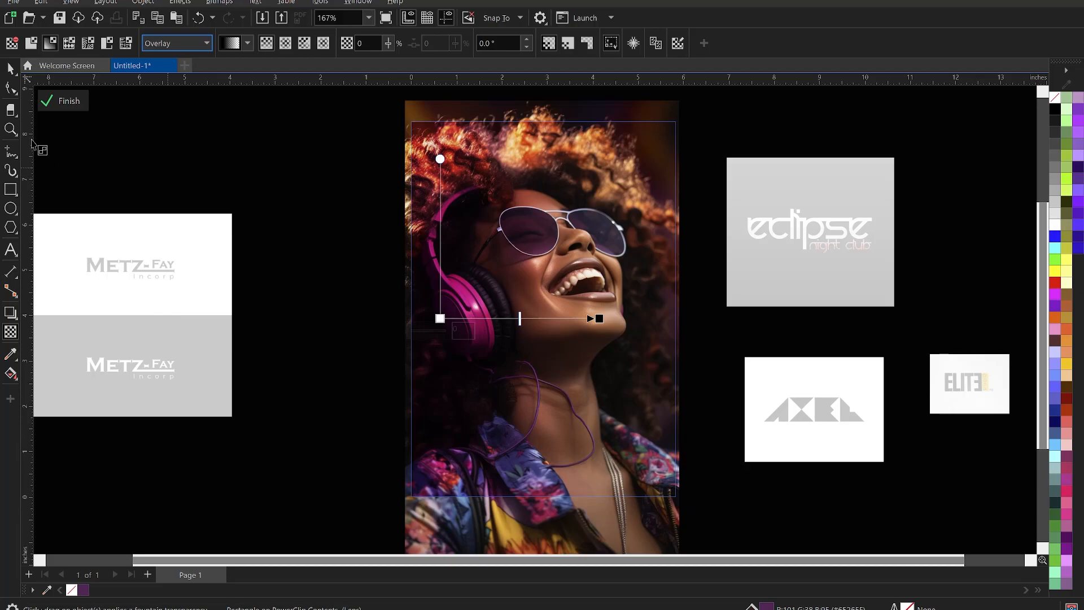
{"action": "left_click", "coordinate": [13, 69]}
{"action": "left_click", "coordinate": [247, 193]}
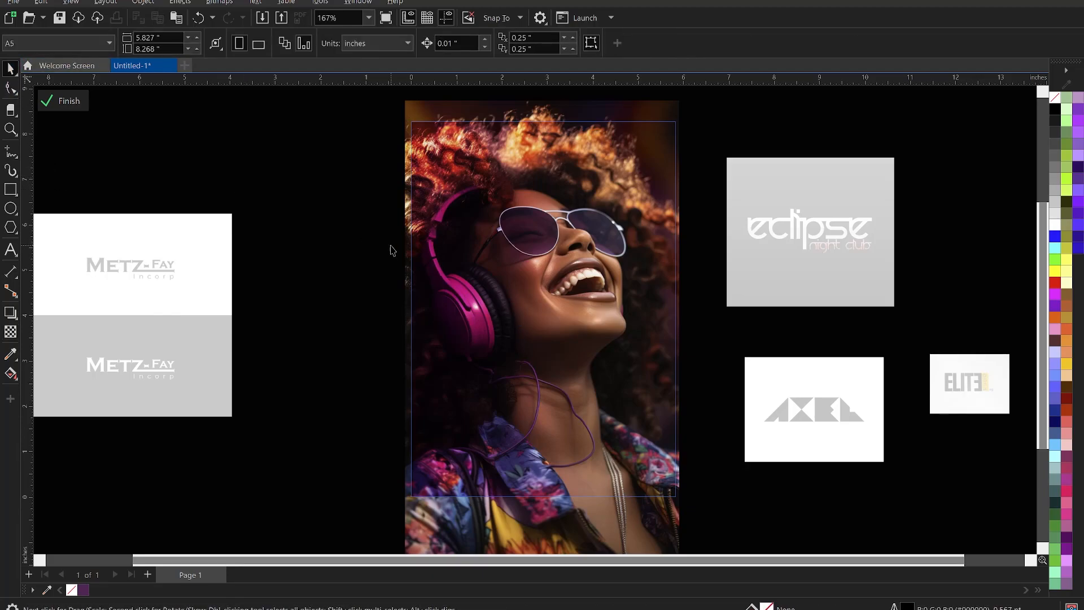
Flip the purple fade horizontally and move it over the photo's right edge.
{"action": "left_click", "coordinate": [432, 232]}
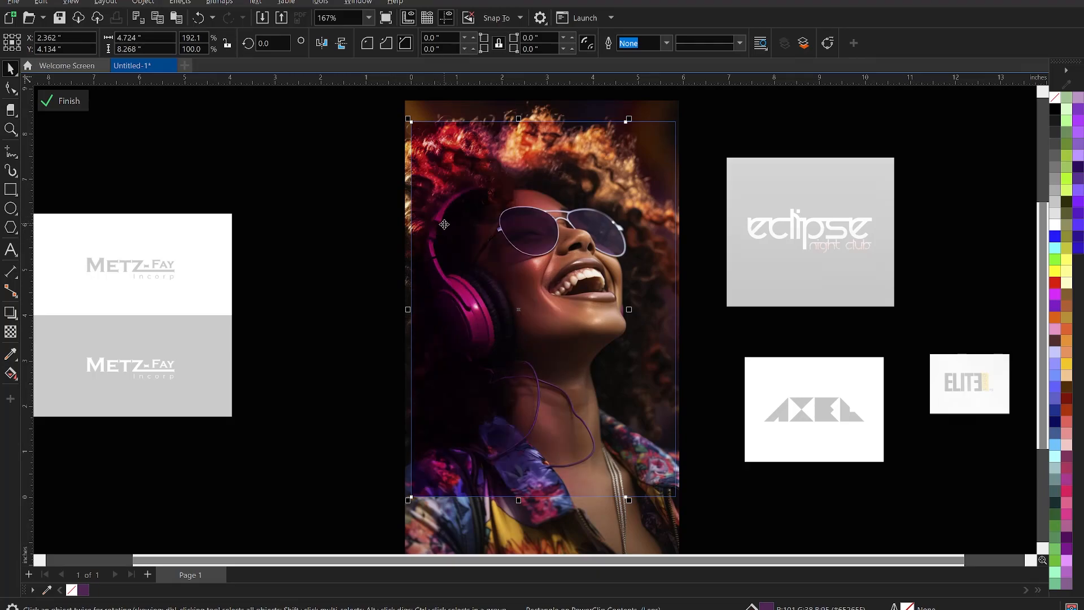
{"action": "left_click", "coordinate": [322, 43]}
{"action": "left_click_drag", "start_coordinate": [579, 225], "coordinate": [630, 227]}
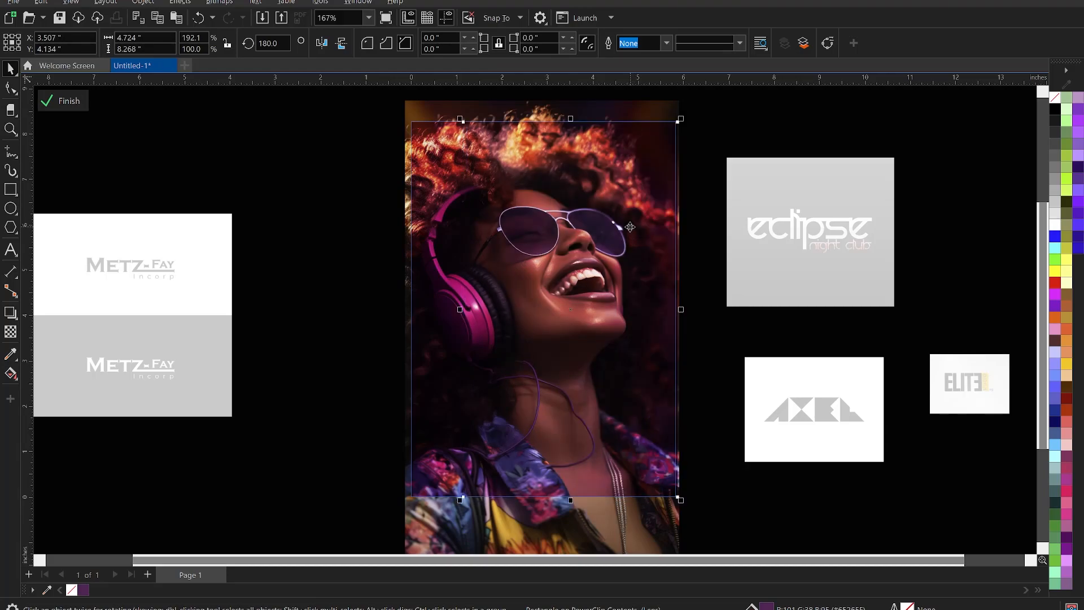
Undo the last nudge of the contents and finish PowerClip editing.
{"action": "key", "text": "ctrl+z"}
{"action": "left_click_drag", "start_coordinate": [463, 310], "coordinate": [464, 314]}
{"action": "left_click", "coordinate": [285, 236], "text": "ctrl"}
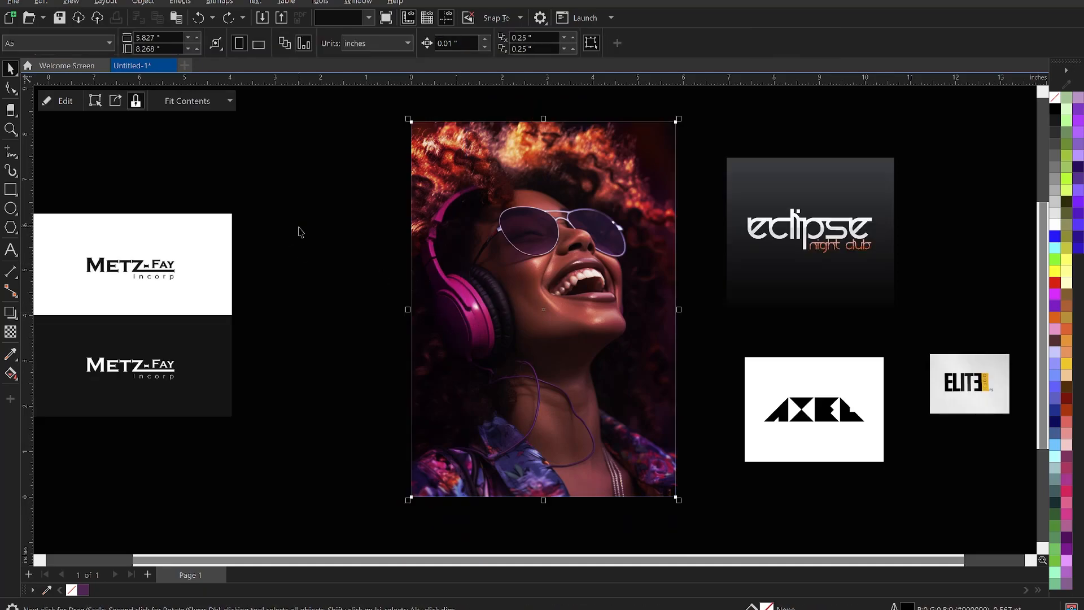
Zoom in on the portrait, reopen the PowerClip, and shift the right rectangle rightward.
{"action": "left_click", "coordinate": [300, 228]}
{"action": "scroll", "coordinate": [653, 299], "scroll_direction": "down", "scroll_amount": 2}
{"action": "scroll", "coordinate": [533, 347], "scroll_direction": "up", "scroll_amount": 3}
{"action": "key", "text": "z"}
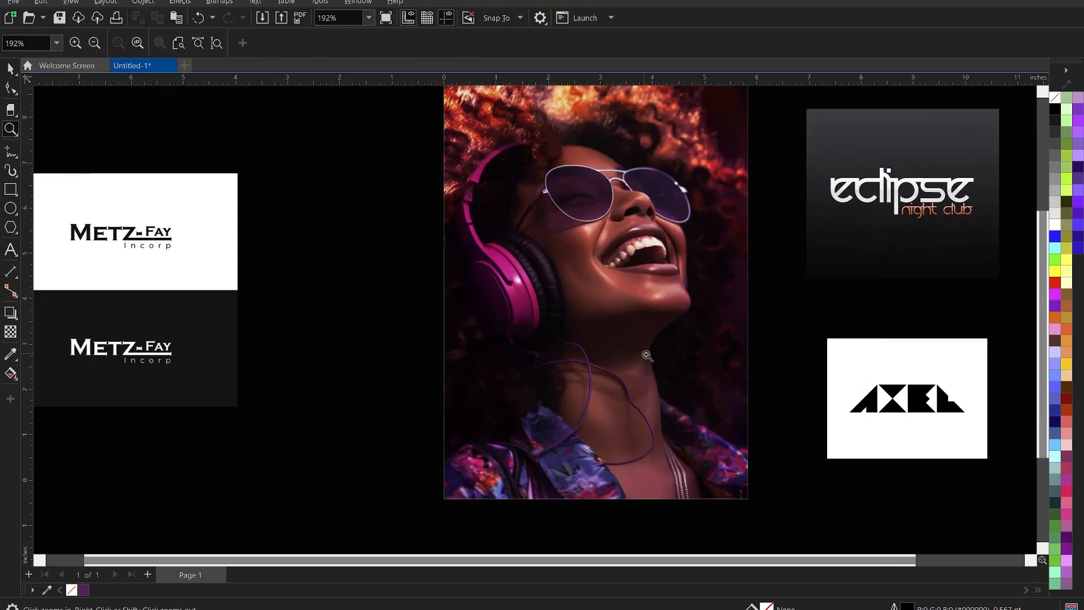
{"action": "scroll", "coordinate": [647, 356], "scroll_direction": "down", "scroll_amount": 2}
{"action": "left_click_drag", "start_coordinate": [476, 128], "coordinate": [737, 476]}
{"action": "key", "text": "space"}
{"action": "double_click", "coordinate": [620, 305]}
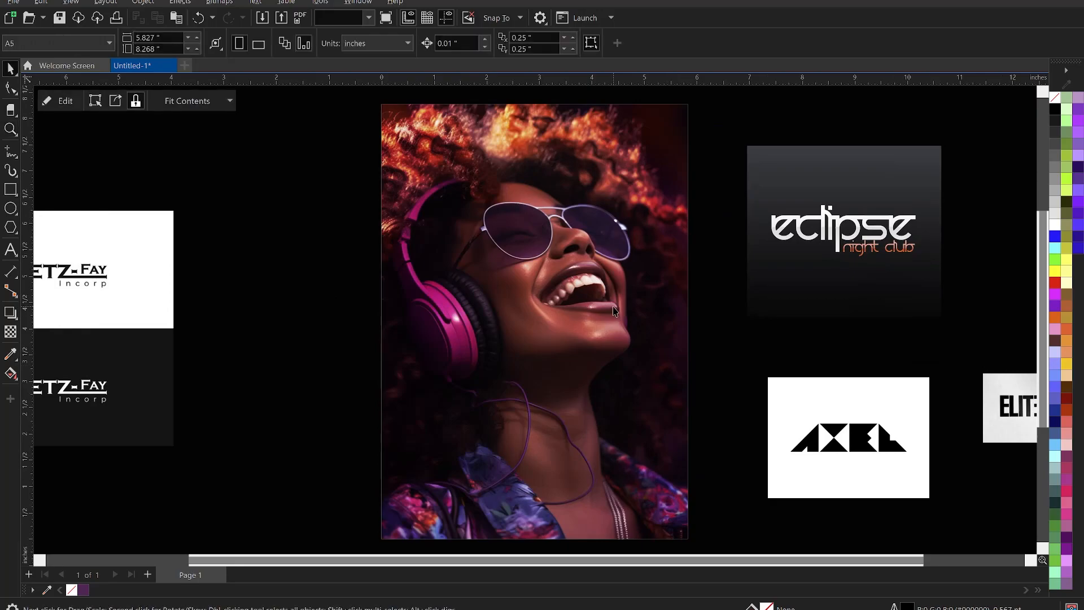
{"action": "left_click", "coordinate": [620, 305]}
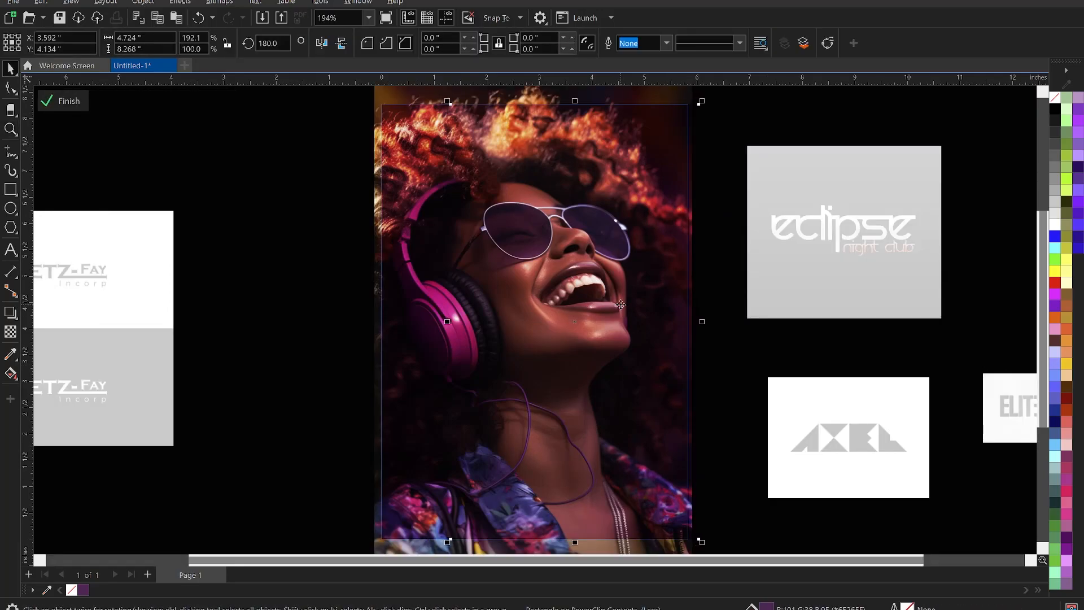
{"action": "left_click_drag", "start_coordinate": [638, 285], "coordinate": [664, 282]}
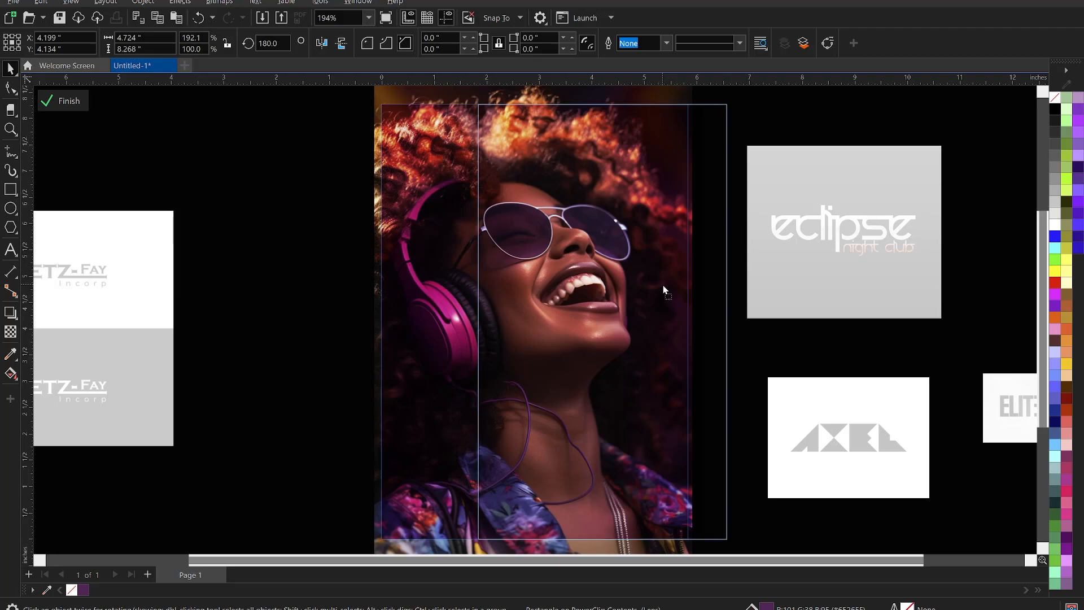
Move the left purple fade slightly further left and finish PowerClip editing.
{"action": "left_click", "coordinate": [454, 299]}
{"action": "left_click_drag", "start_coordinate": [456, 308], "coordinate": [432, 306]}
{"action": "left_click", "coordinate": [654, 305]}
{"action": "left_click_drag", "start_coordinate": [441, 292], "coordinate": [439, 292]}
{"action": "left_click", "coordinate": [674, 296]}
{"action": "left_click", "coordinate": [304, 303], "text": "ctrl"}
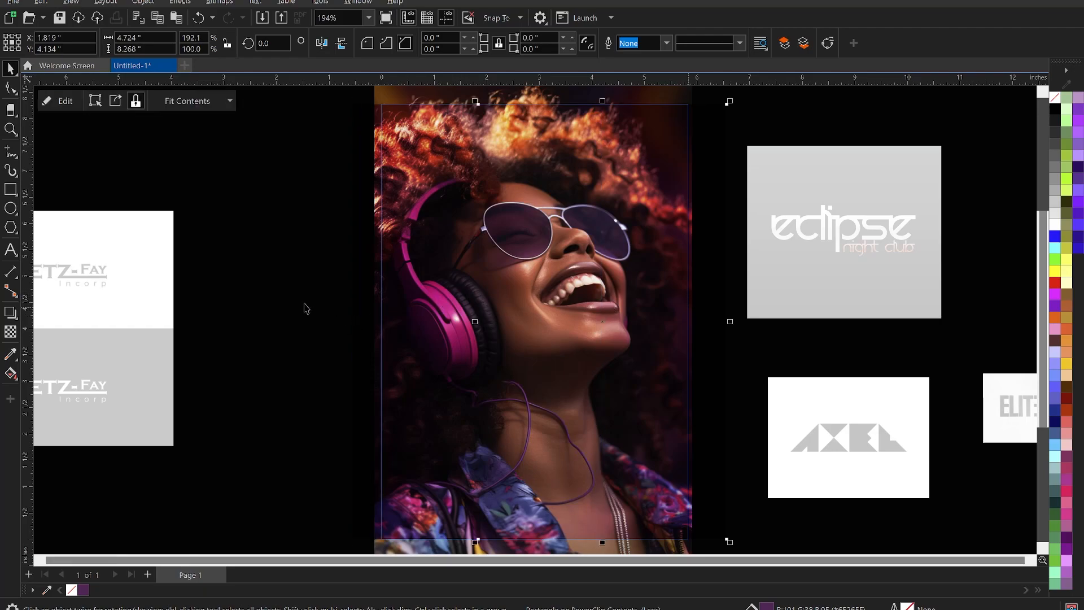
{"action": "left_click", "coordinate": [304, 306]}
{"action": "scroll", "coordinate": [646, 242], "scroll_direction": "down", "scroll_amount": 1}
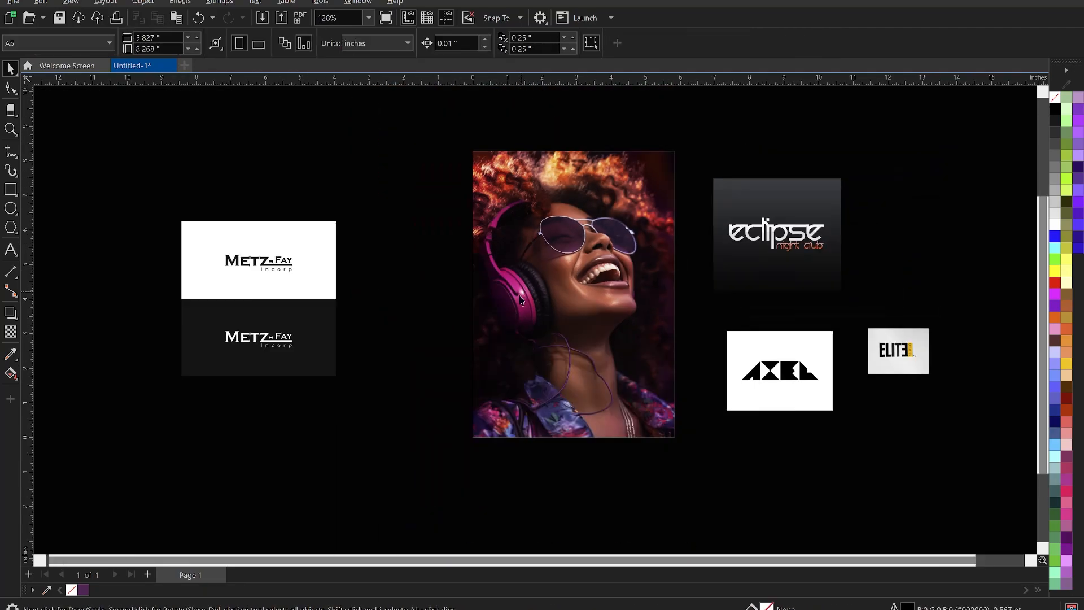
{"action": "scroll", "coordinate": [521, 299], "scroll_direction": "up", "scroll_amount": 1}
{"action": "left_click", "coordinate": [506, 260]}
{"action": "left_click", "coordinate": [504, 257], "text": "ctrl"}
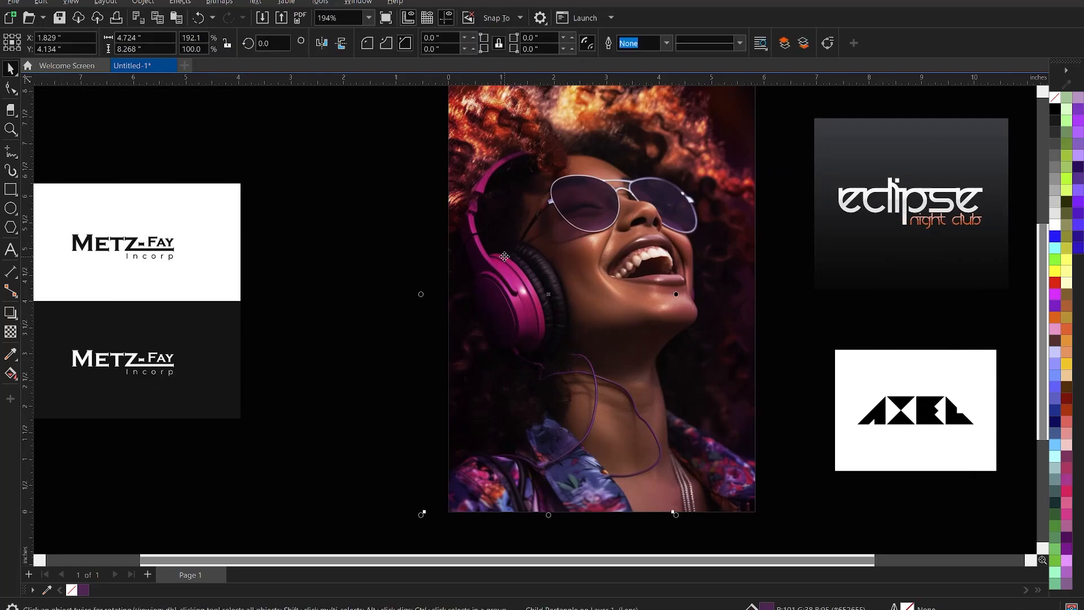
{"action": "left_click", "coordinate": [729, 259]}
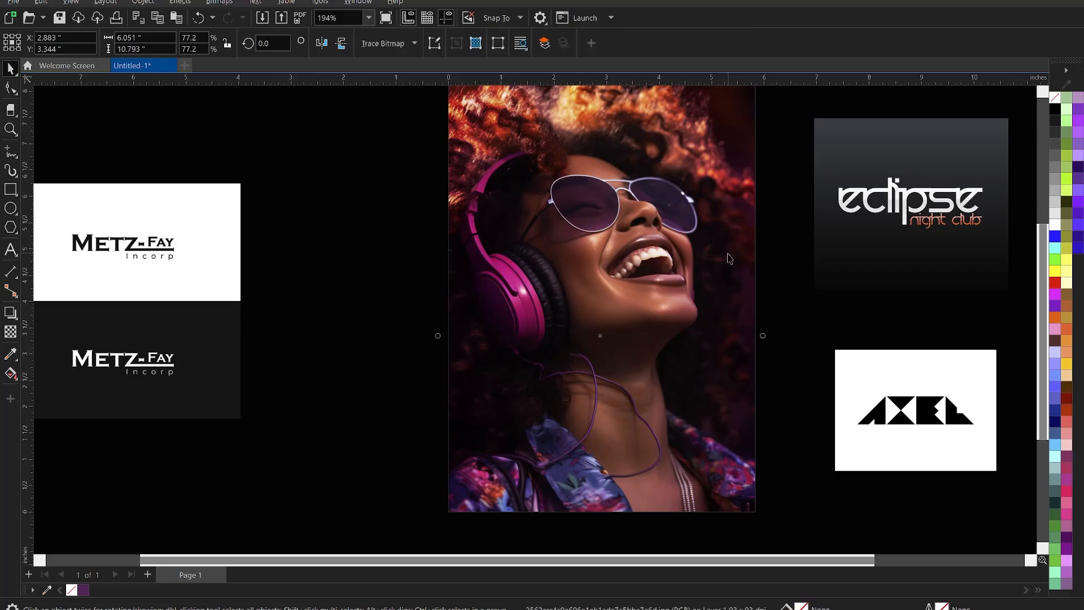
{"action": "left_click", "coordinate": [739, 219], "text": "ctrl"}
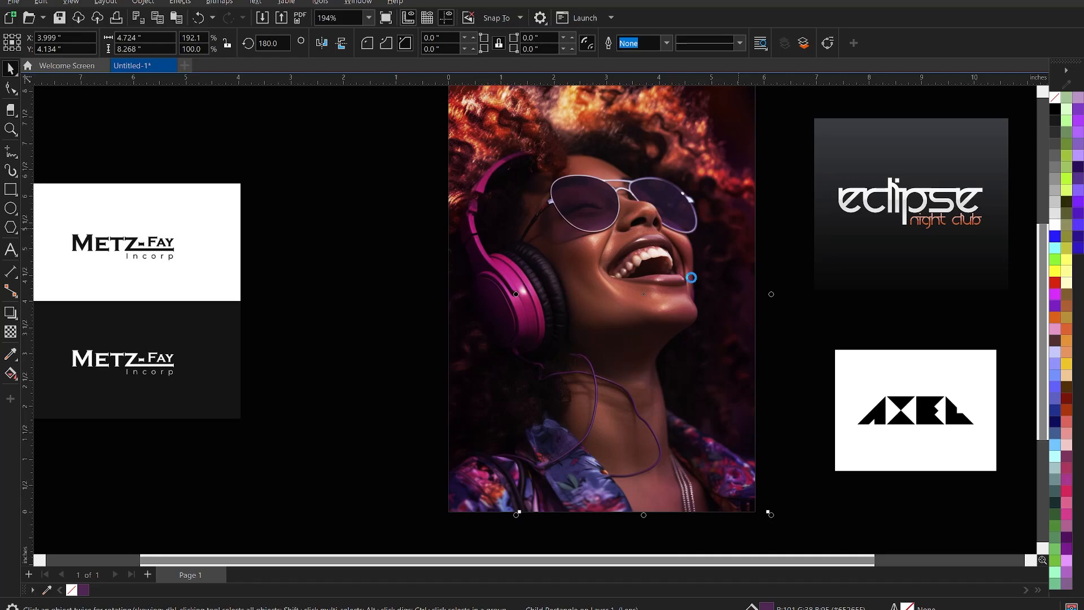
{"action": "scroll", "coordinate": [691, 288], "scroll_direction": "up", "scroll_amount": 3}
{"action": "scroll", "coordinate": [690, 288], "scroll_direction": "up", "scroll_amount": 2}
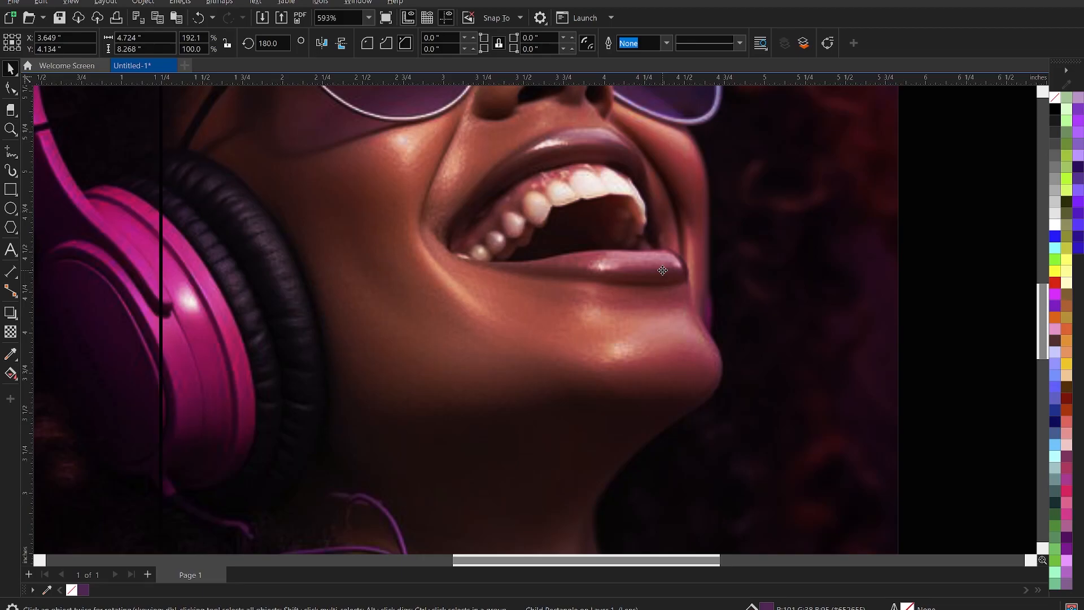
{"action": "scroll", "coordinate": [663, 270], "scroll_direction": "down", "scroll_amount": 4}
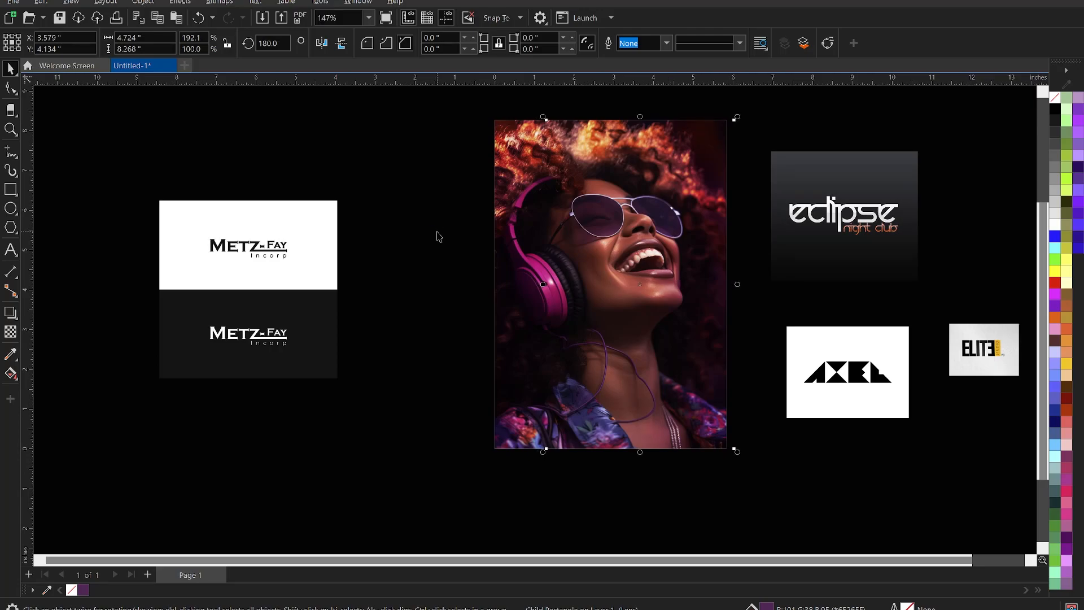
{"action": "left_click", "coordinate": [457, 232]}
{"action": "scroll", "coordinate": [671, 245], "scroll_direction": "down", "scroll_amount": 2}
{"action": "scroll", "coordinate": [564, 287], "scroll_direction": "up", "scroll_amount": 2}
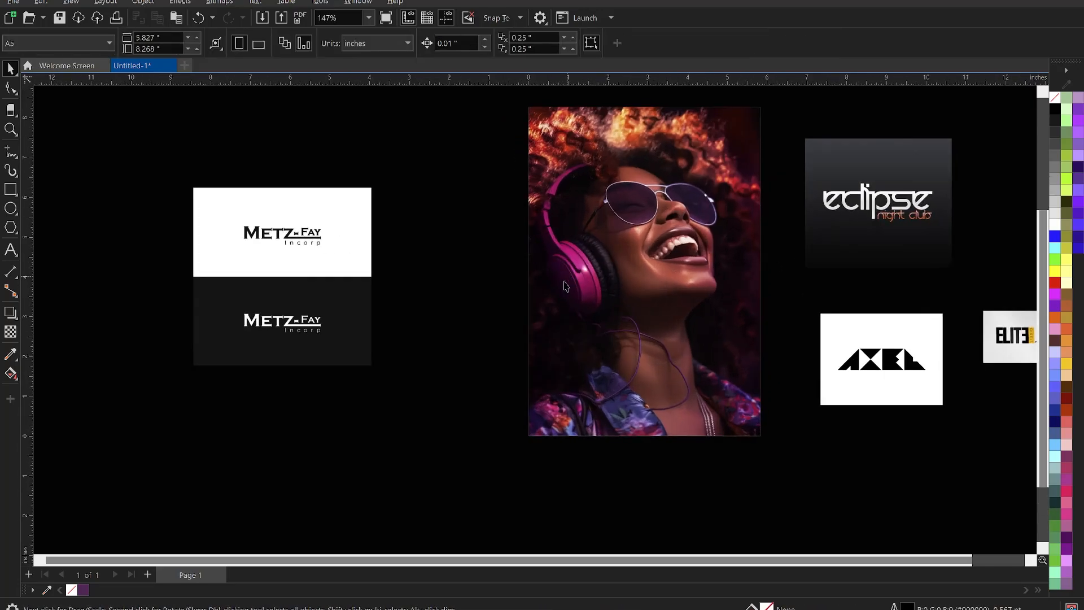
{"action": "scroll", "coordinate": [572, 221], "scroll_direction": "down", "scroll_amount": 1}
{"action": "key", "text": "z"}
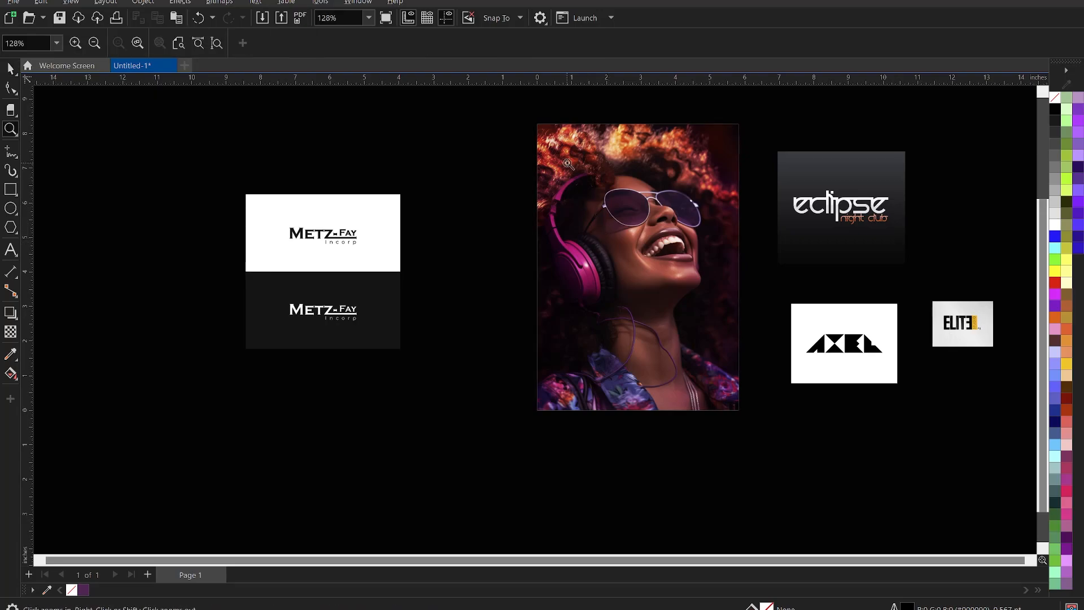
{"action": "left_click_drag", "start_coordinate": [520, 118], "coordinate": [789, 436]}
{"action": "key", "text": "space"}
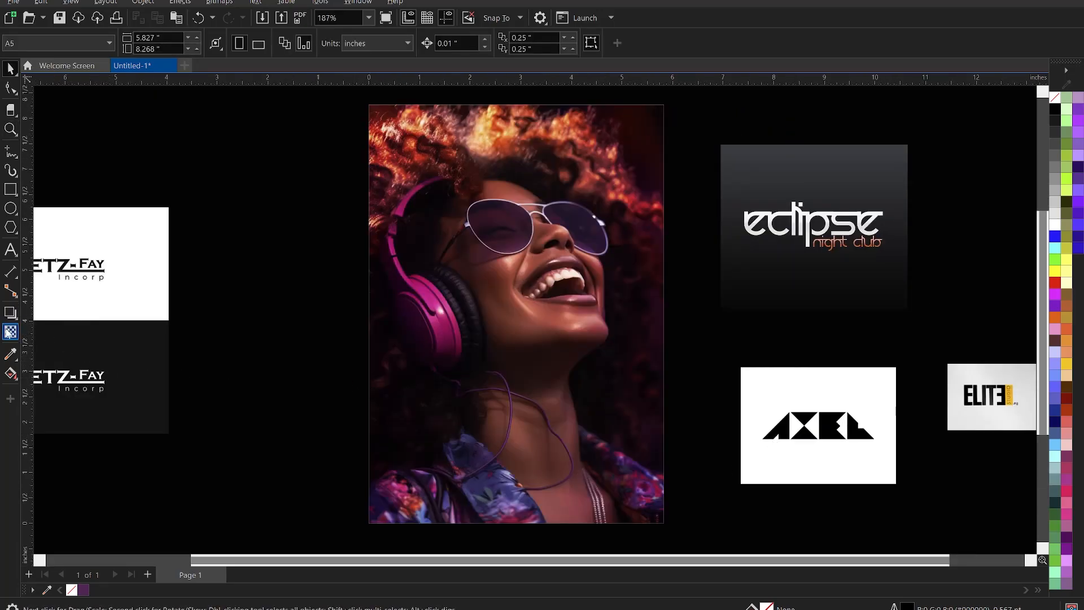
Draw a rectangle across the photo's lower part, fill it purple and remove its outline.
{"action": "left_click", "coordinate": [10, 189]}
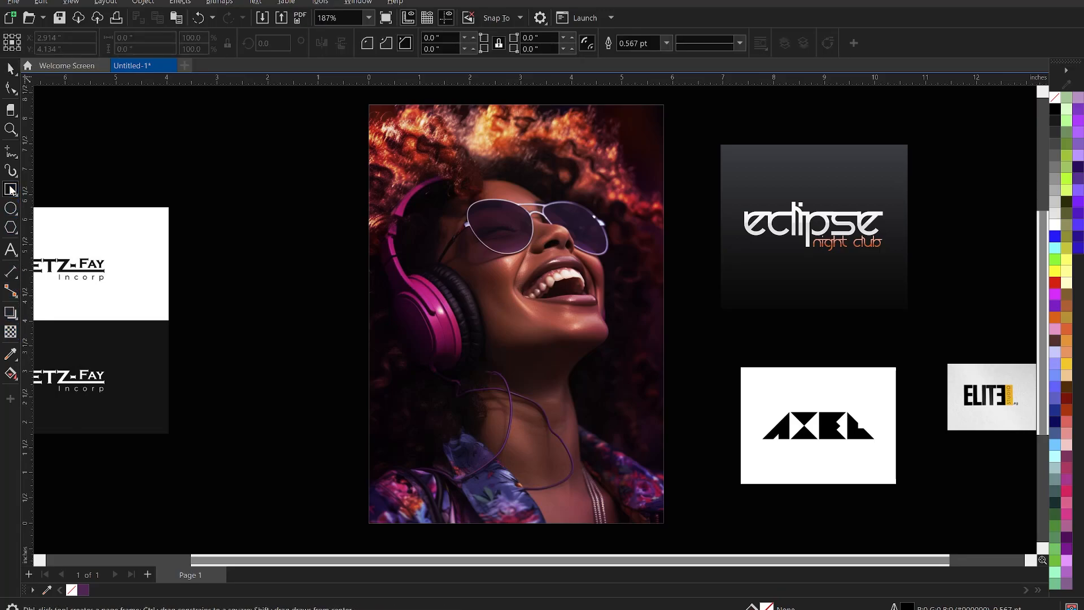
{"action": "left_click_drag", "start_coordinate": [369, 406], "coordinate": [663, 522]}
{"action": "key", "text": "space"}
{"action": "left_click", "coordinate": [637, 381], "text": "shift"}
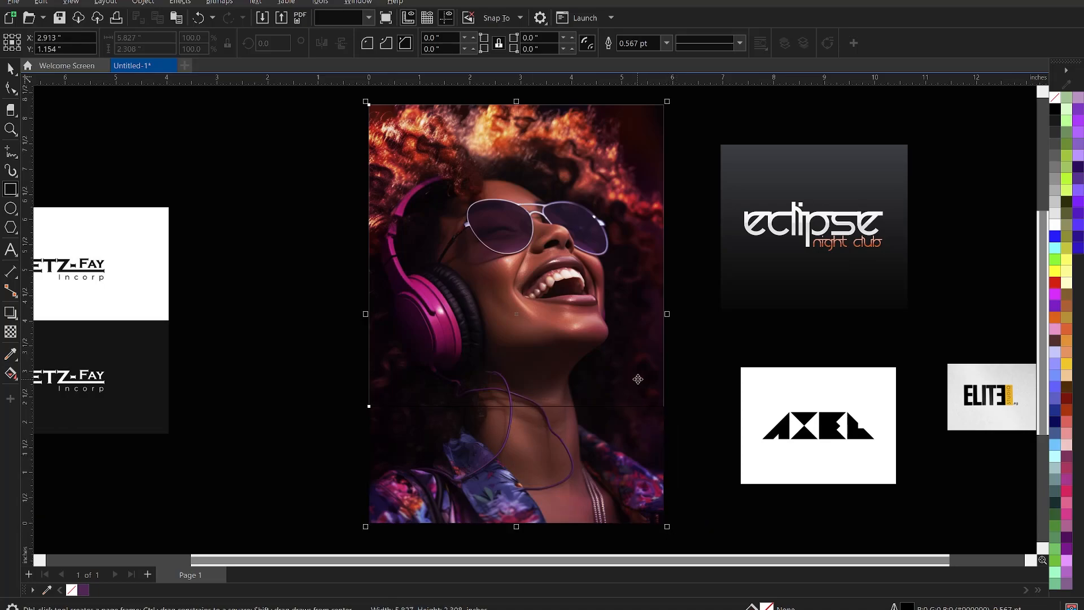
{"action": "left_click", "coordinate": [336, 427]}
{"action": "left_click", "coordinate": [412, 434]}
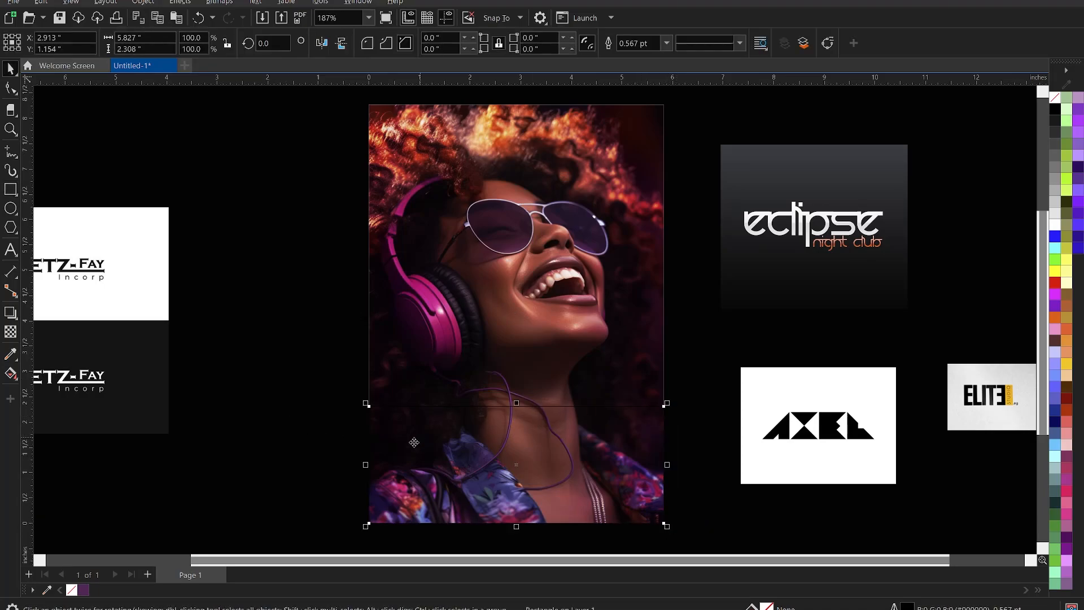
{"action": "left_click", "coordinate": [85, 590]}
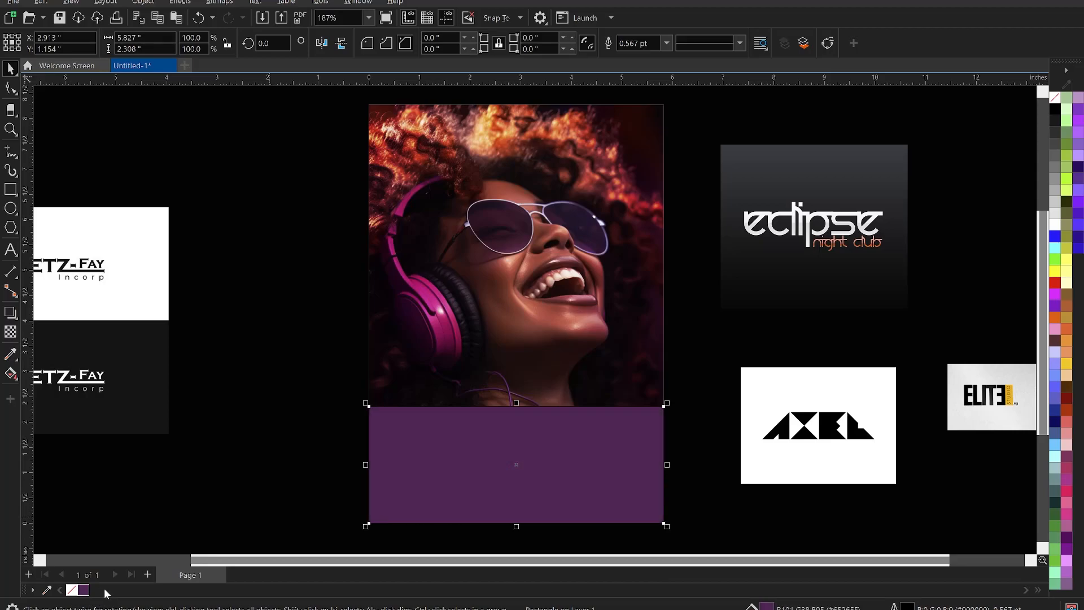
{"action": "right_click", "coordinate": [71, 590]}
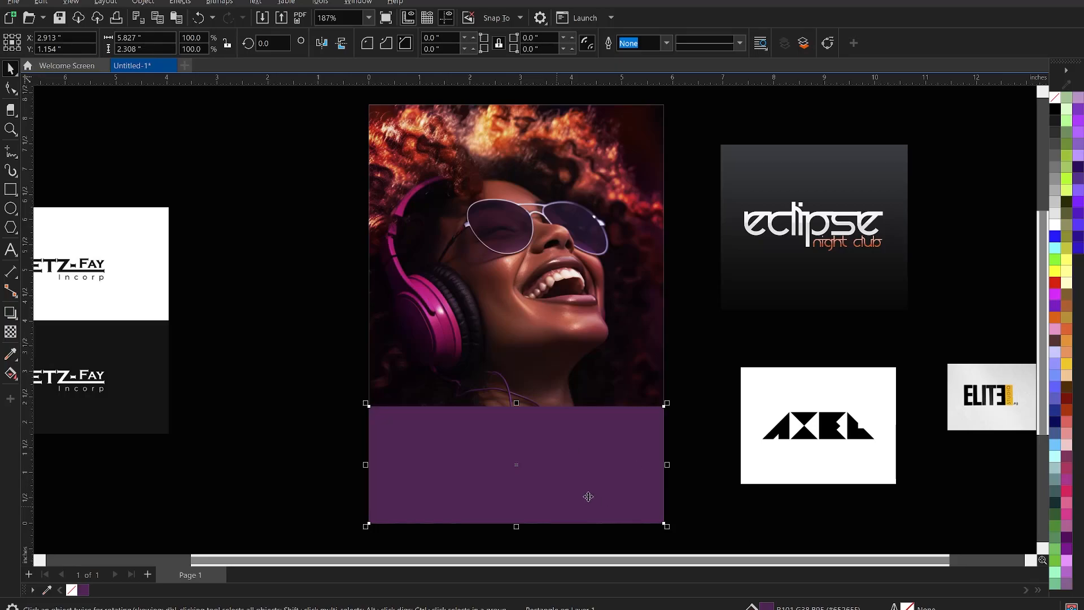
Give the purple rectangle a transparency that fades out toward its top, extending it upward.
{"action": "left_click", "coordinate": [10, 331]}
{"action": "left_click_drag", "start_coordinate": [510, 482], "coordinate": [510, 424]}
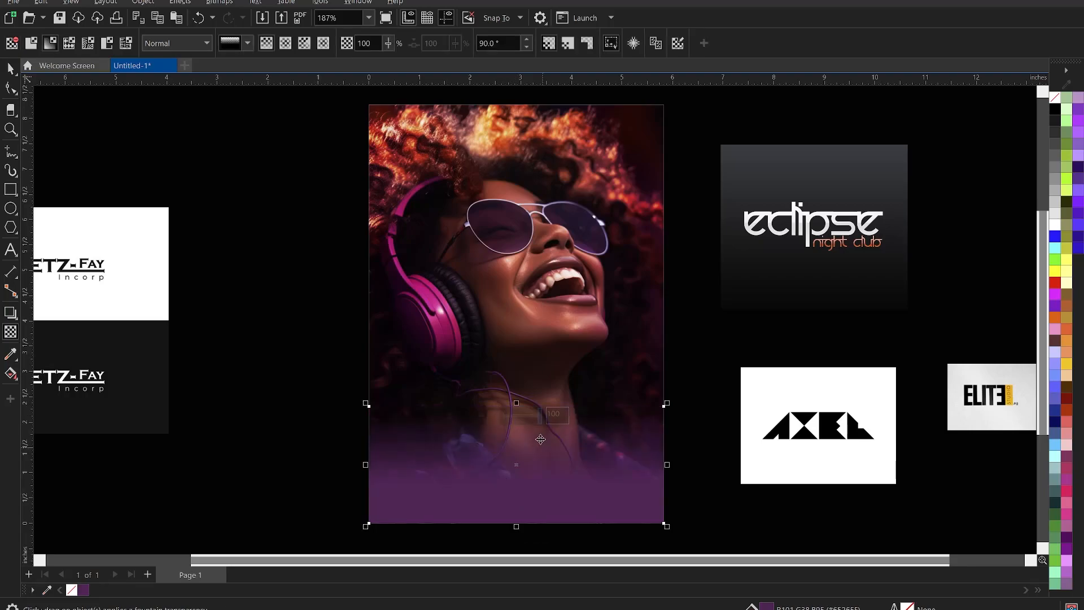
{"action": "key", "text": "space"}
{"action": "left_click_drag", "start_coordinate": [519, 386], "coordinate": [520, 377]}
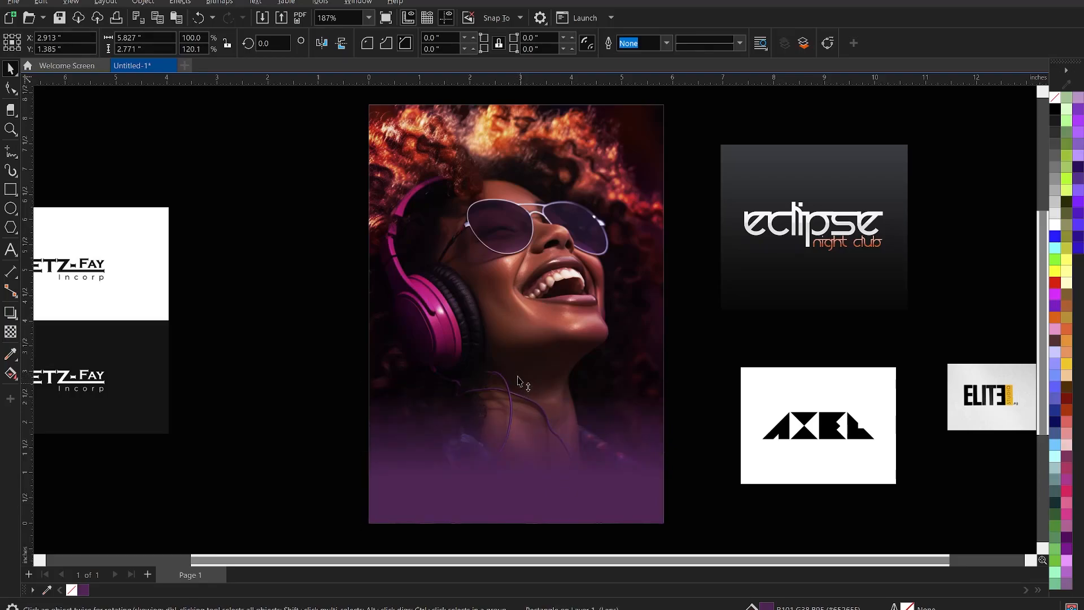
{"action": "key", "text": "space"}
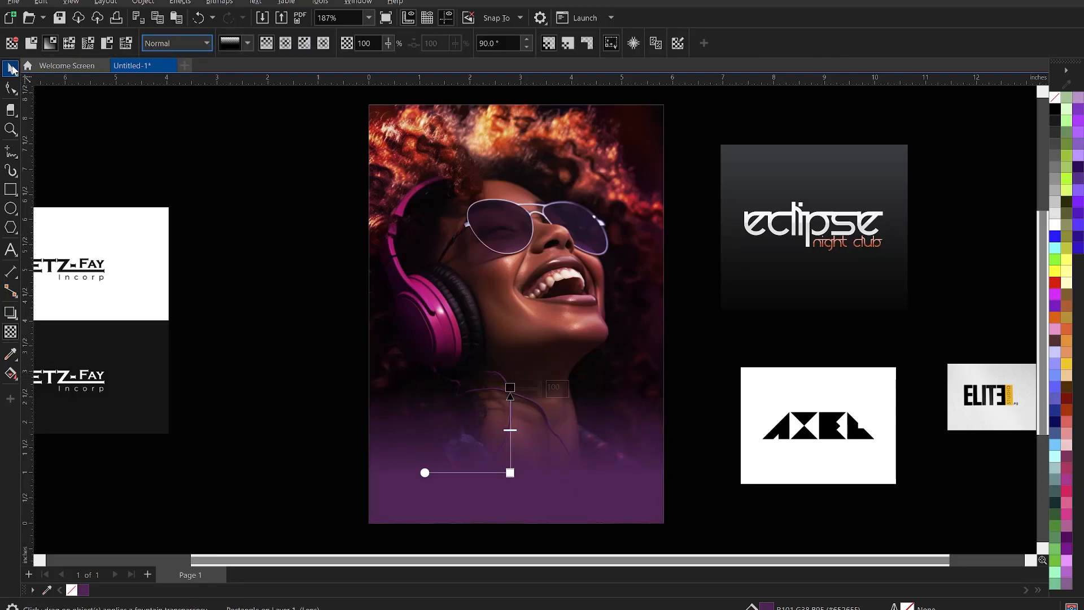
{"action": "left_click", "coordinate": [10, 68]}
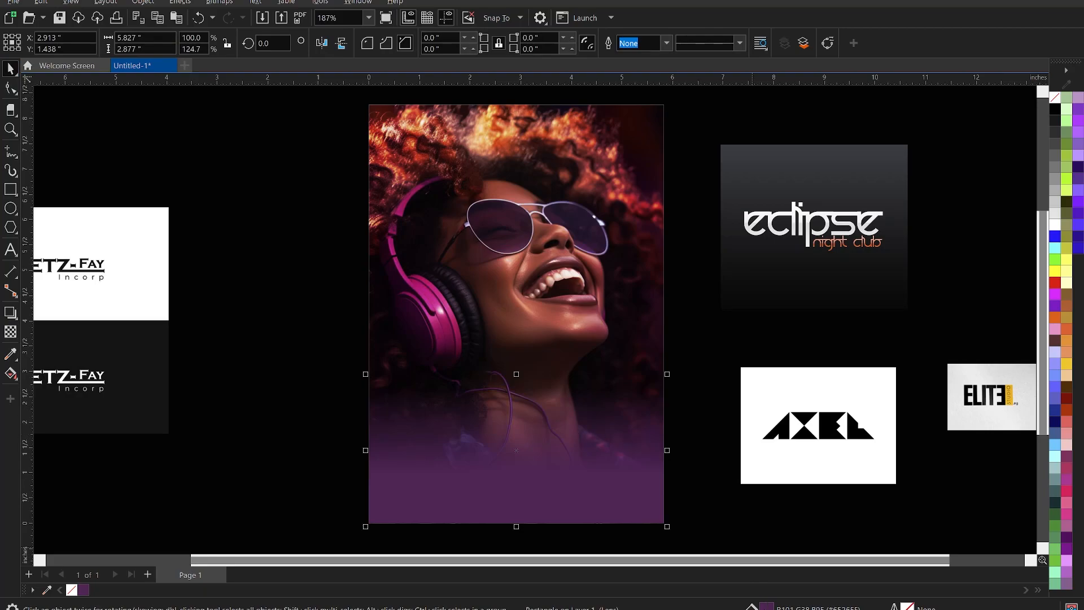
Darken the rectangle's fill to #330029 in Edit Fill.
{"action": "key", "text": "shift+F11"}
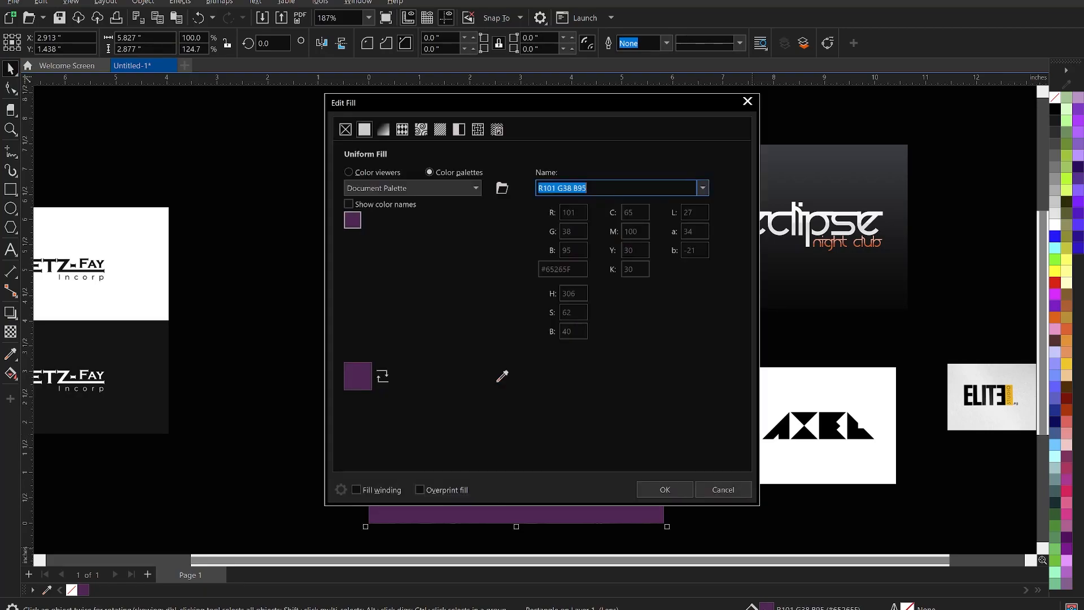
{"action": "left_click_drag", "start_coordinate": [554, 107], "coordinate": [861, 69]}
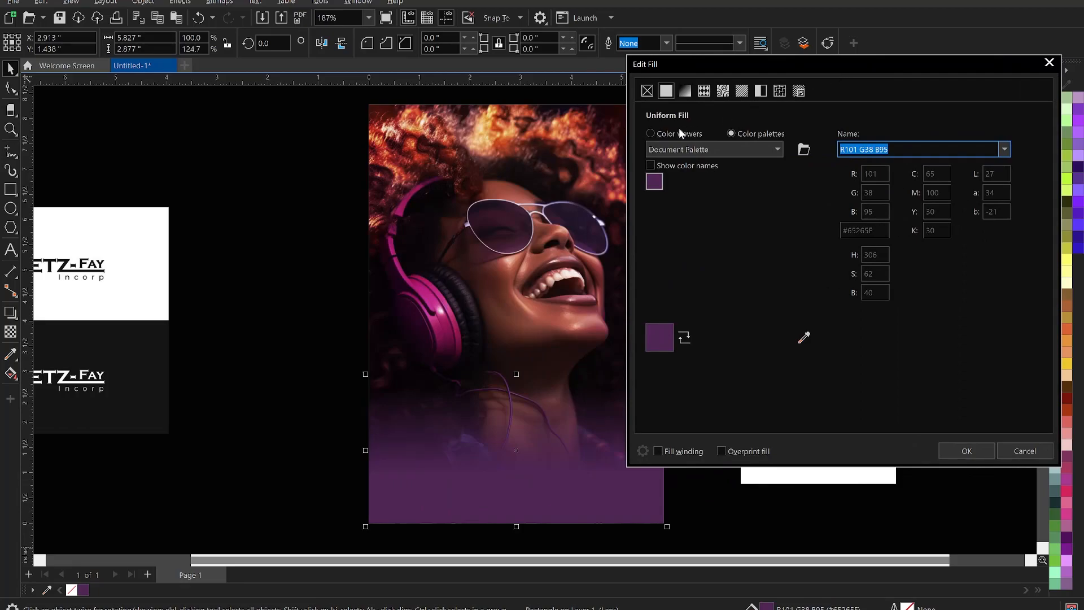
{"action": "left_click", "coordinate": [672, 133]}
{"action": "left_click_drag", "start_coordinate": [754, 261], "coordinate": [825, 286]}
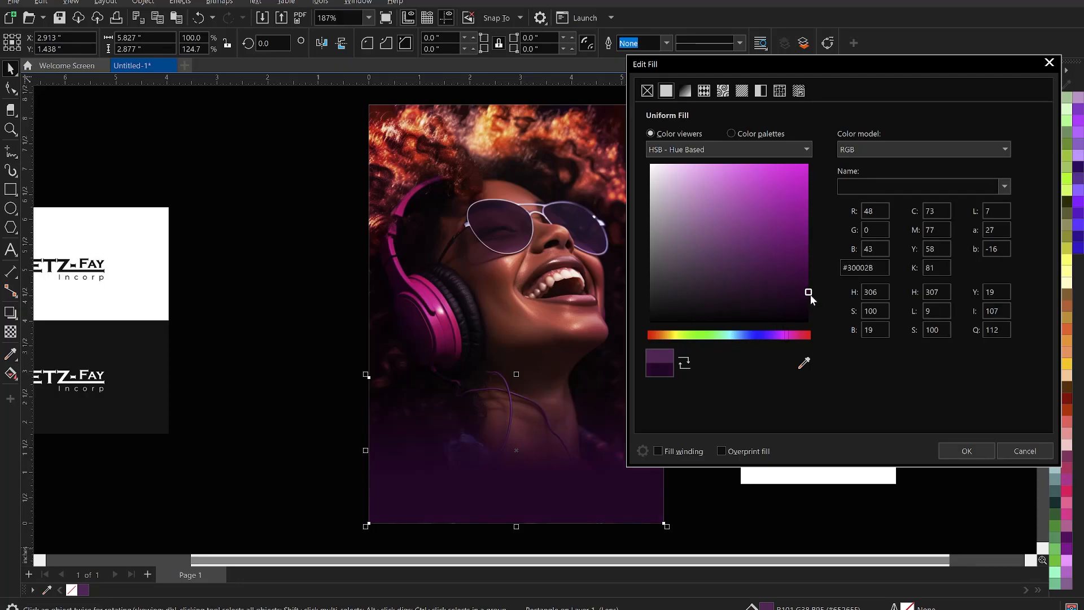
{"action": "left_click_drag", "start_coordinate": [808, 293], "coordinate": [811, 291]}
{"action": "left_click_drag", "start_coordinate": [786, 337], "coordinate": [788, 337]}
{"action": "left_click_drag", "start_coordinate": [811, 289], "coordinate": [817, 291]}
{"action": "left_click", "coordinate": [967, 451]}
Extend the purple overlay's top edge higher and zoom in on the portrait.
{"action": "left_click", "coordinate": [709, 300]}
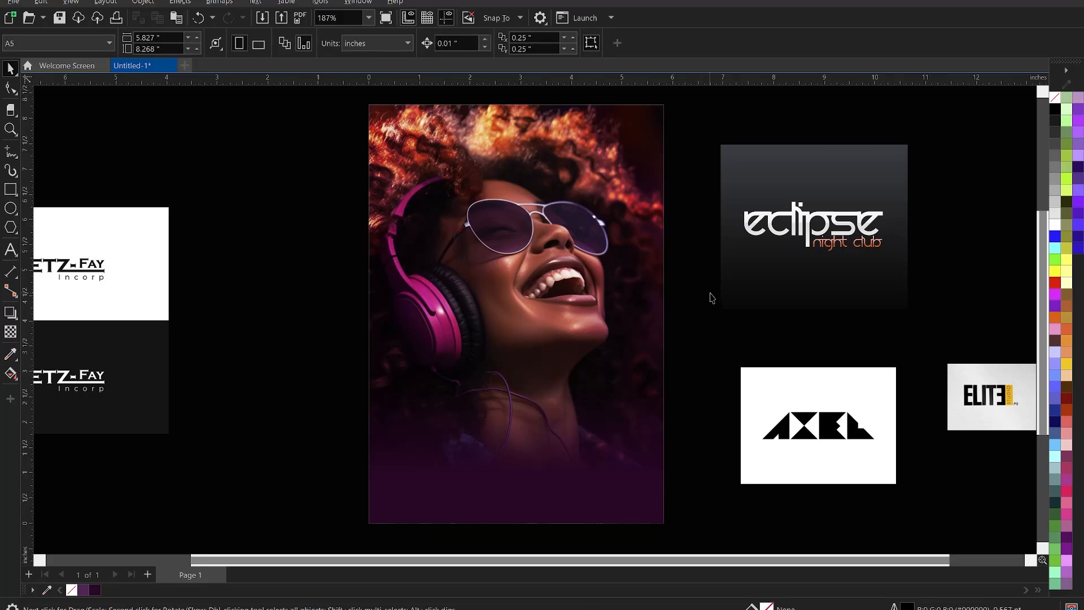
{"action": "scroll", "coordinate": [705, 290], "scroll_direction": "down", "scroll_amount": 1}
{"action": "left_click", "coordinate": [587, 396]}
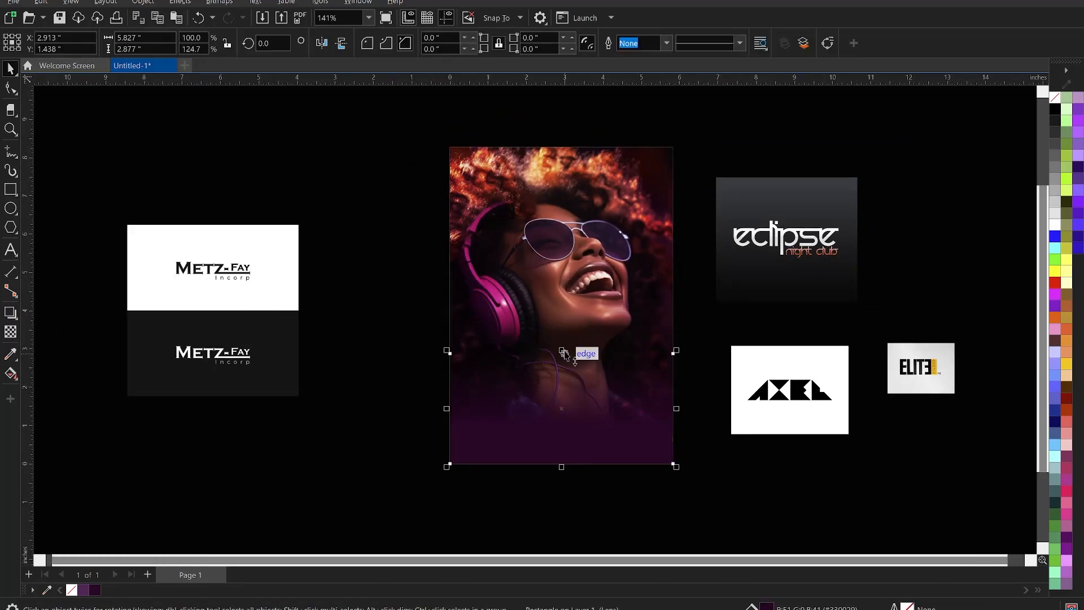
{"action": "left_click_drag", "start_coordinate": [563, 347], "coordinate": [562, 327]}
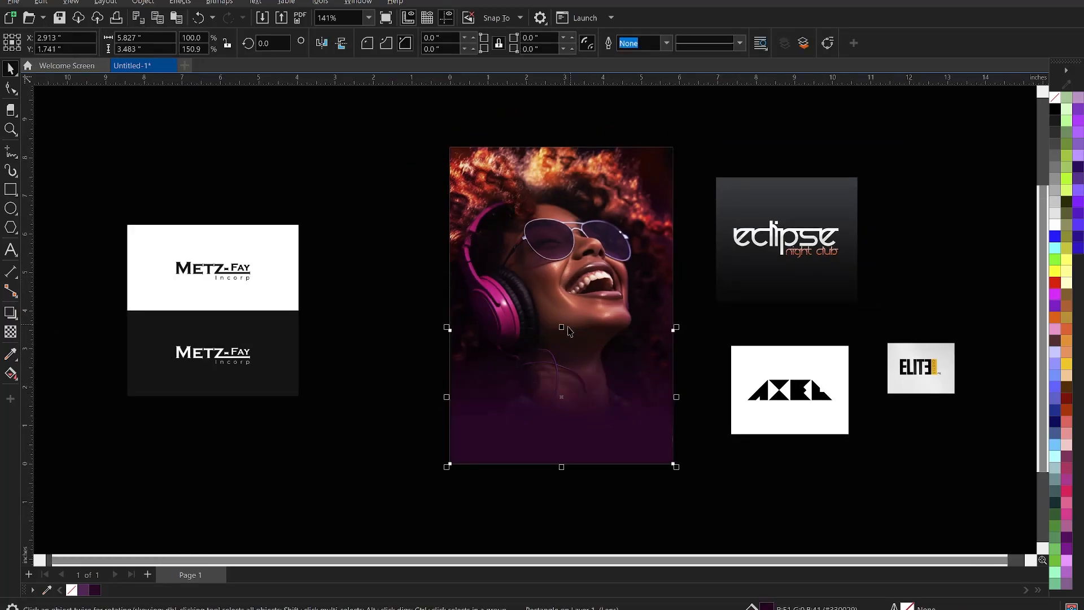
{"action": "key", "text": "z"}
{"action": "left_click_drag", "start_coordinate": [445, 139], "coordinate": [682, 470]}
{"action": "key", "text": "space"}
Preview the design full-screen, then fit the whole page and logos in view.
{"action": "right_click", "coordinate": [726, 375]}
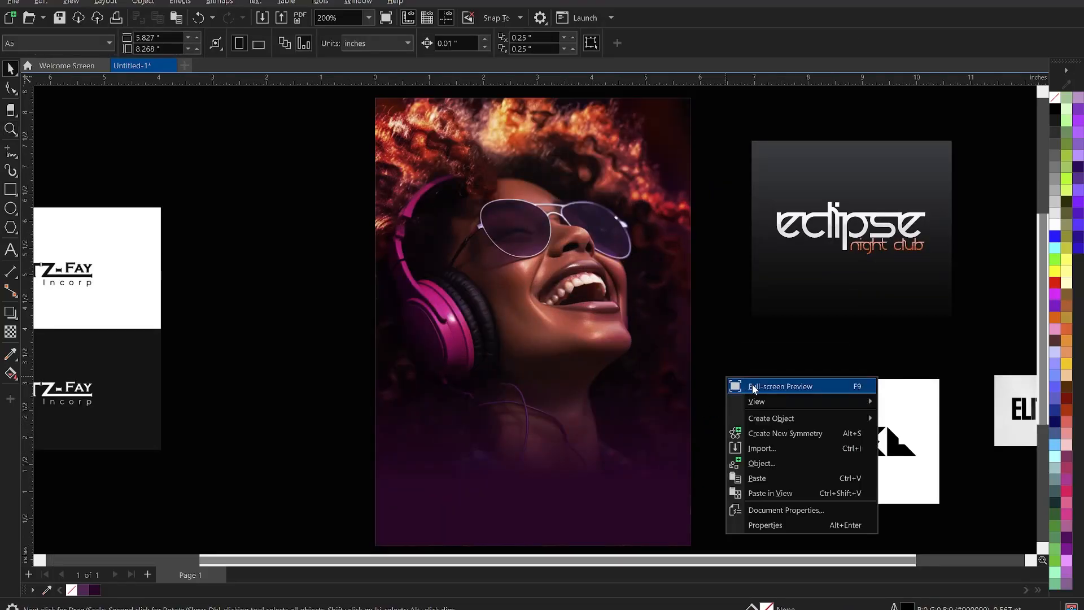
{"action": "left_click", "coordinate": [751, 384]}
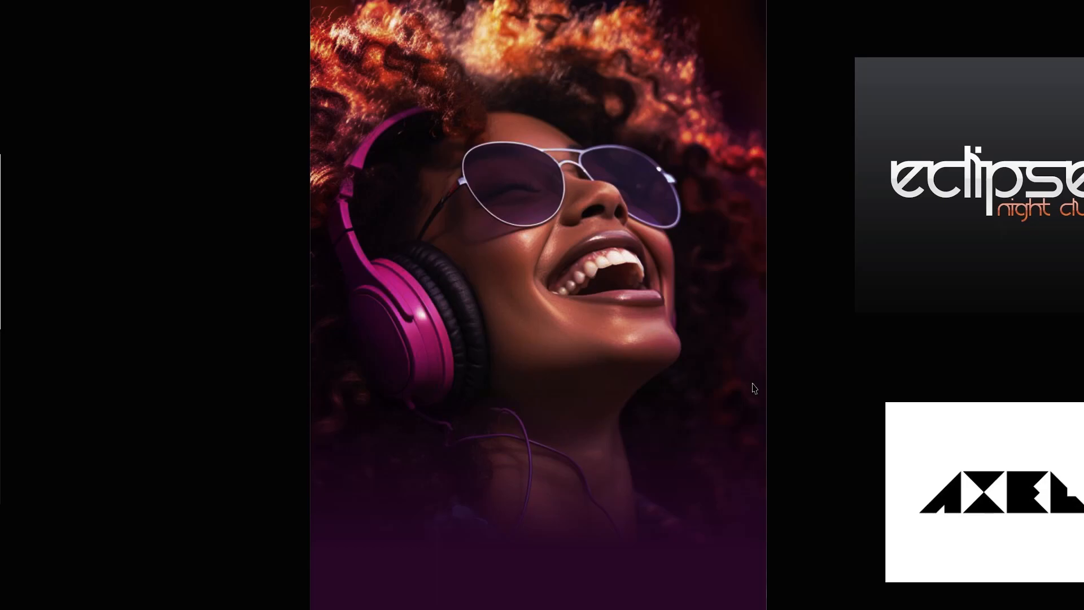
{"action": "key", "text": "F9"}
{"action": "key", "text": "shift+F4"}
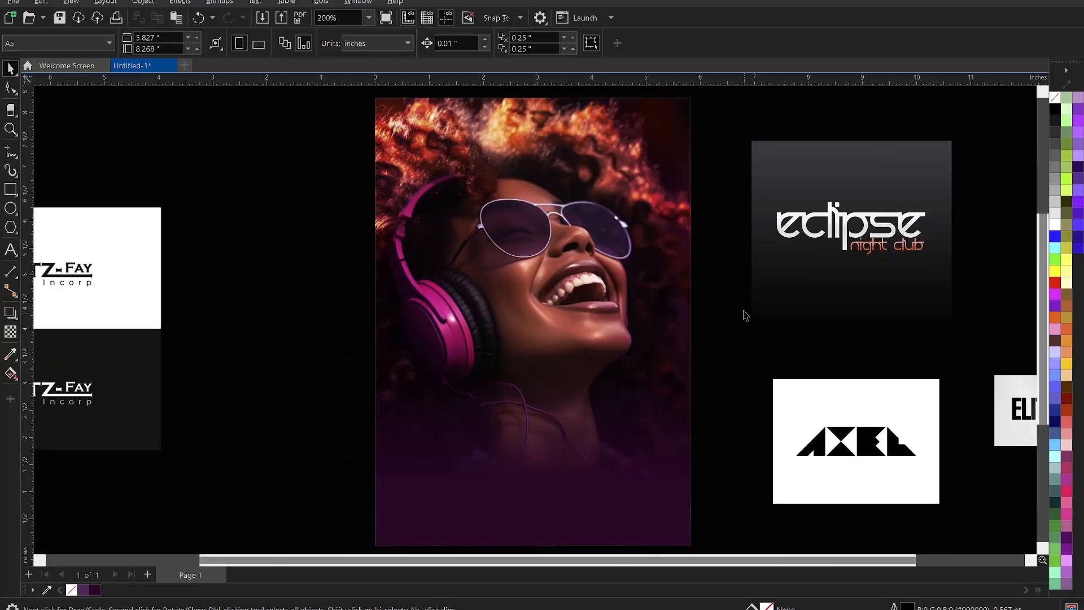
{"action": "scroll", "coordinate": [747, 300], "scroll_direction": "down", "scroll_amount": 1}
{"action": "left_click", "coordinate": [842, 377]}
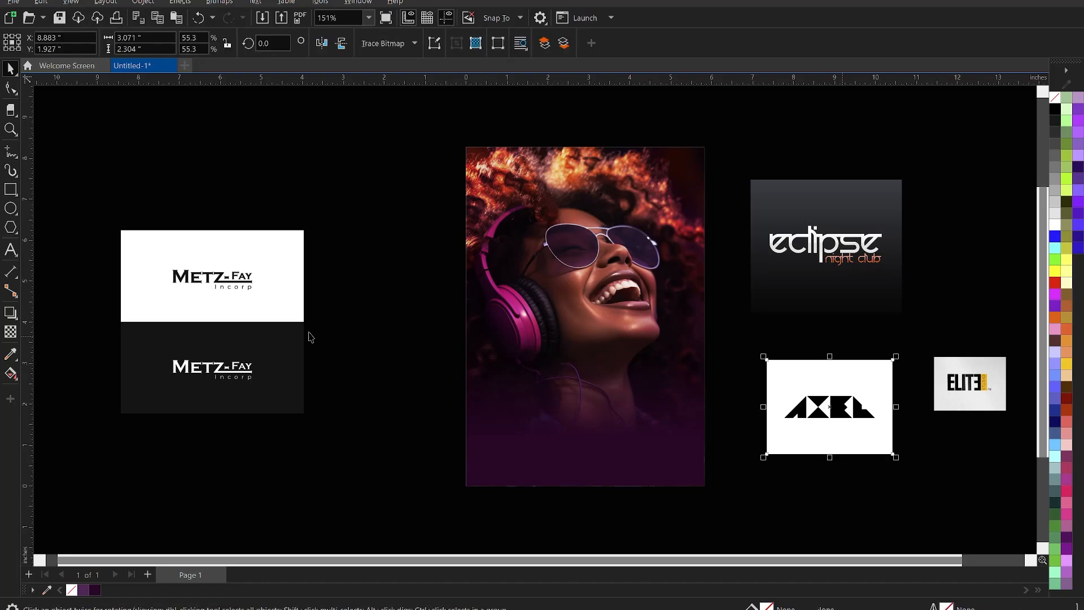
Shrink the Metz-Fay logo to about 2.5 inches and move AXEL, eclipse and ELITE left of the page.
{"action": "left_click", "coordinate": [282, 342]}
{"action": "left_click_drag", "start_coordinate": [307, 416], "coordinate": [226, 335]}
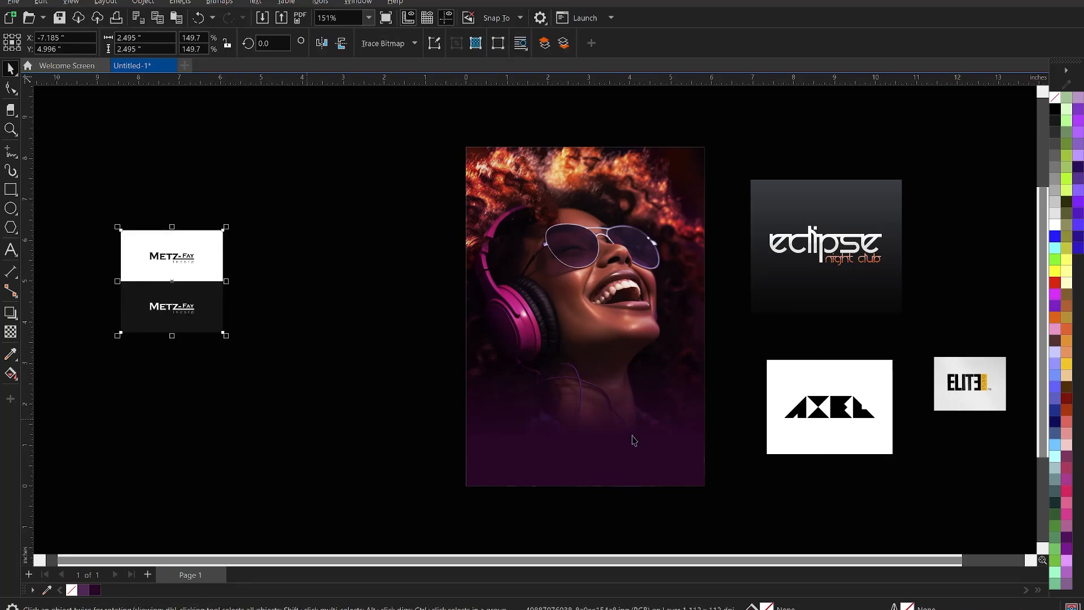
{"action": "left_click_drag", "start_coordinate": [846, 415], "coordinate": [311, 202]}
{"action": "left_click_drag", "start_coordinate": [812, 258], "coordinate": [262, 329]}
{"action": "left_click_drag", "start_coordinate": [962, 389], "coordinate": [257, 394]}
{"action": "left_click", "coordinate": [765, 315]}
{"action": "scroll", "coordinate": [649, 296], "scroll_direction": "up", "scroll_amount": 2}
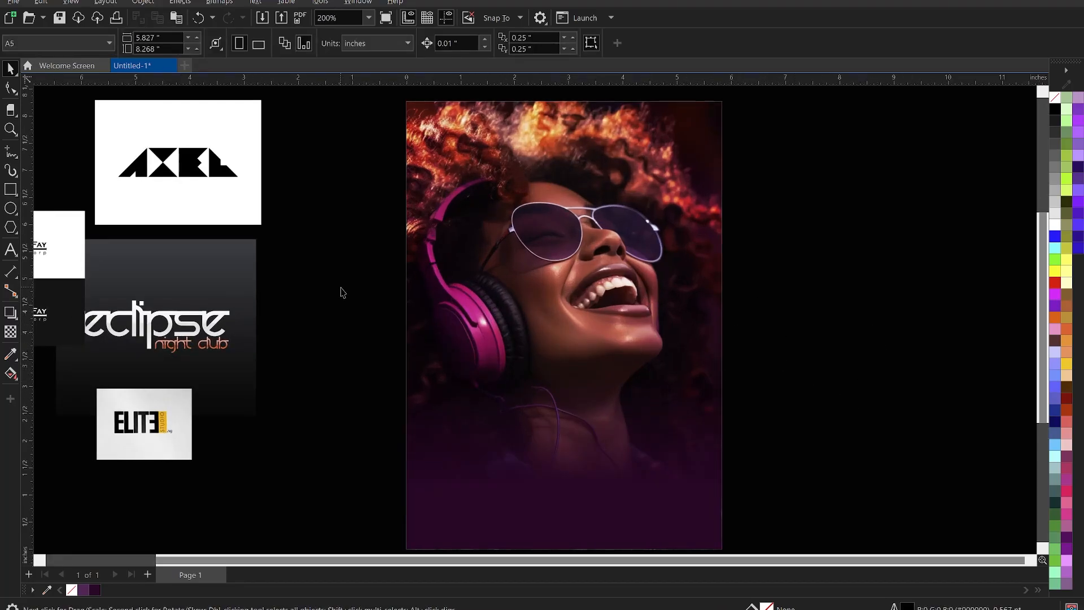
Select all the event details text in Notepad and return to CorelDRAW.
{"action": "left_click", "coordinate": [852, 536]}
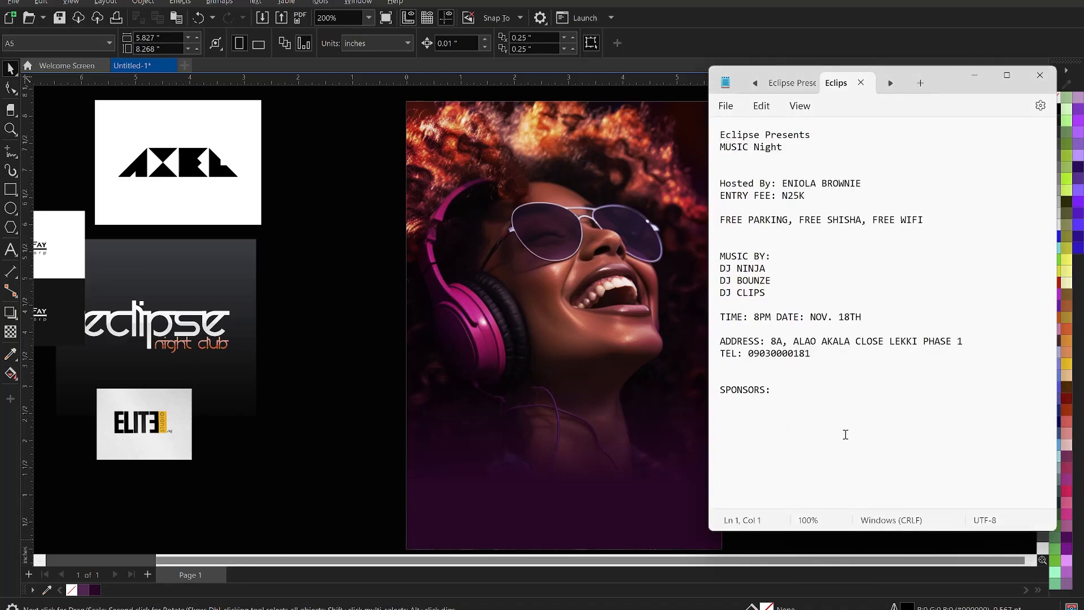
{"action": "left_click", "coordinate": [836, 404]}
{"action": "key", "text": "ctrl+a"}
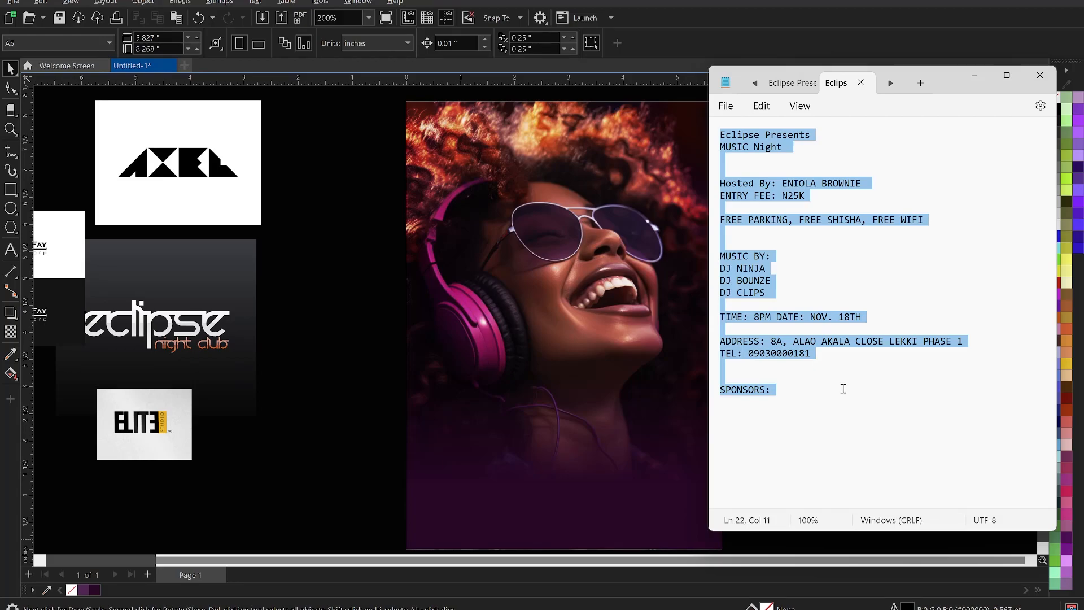
{"action": "left_click", "coordinate": [655, 310]}
{"action": "left_click", "coordinate": [778, 282]}
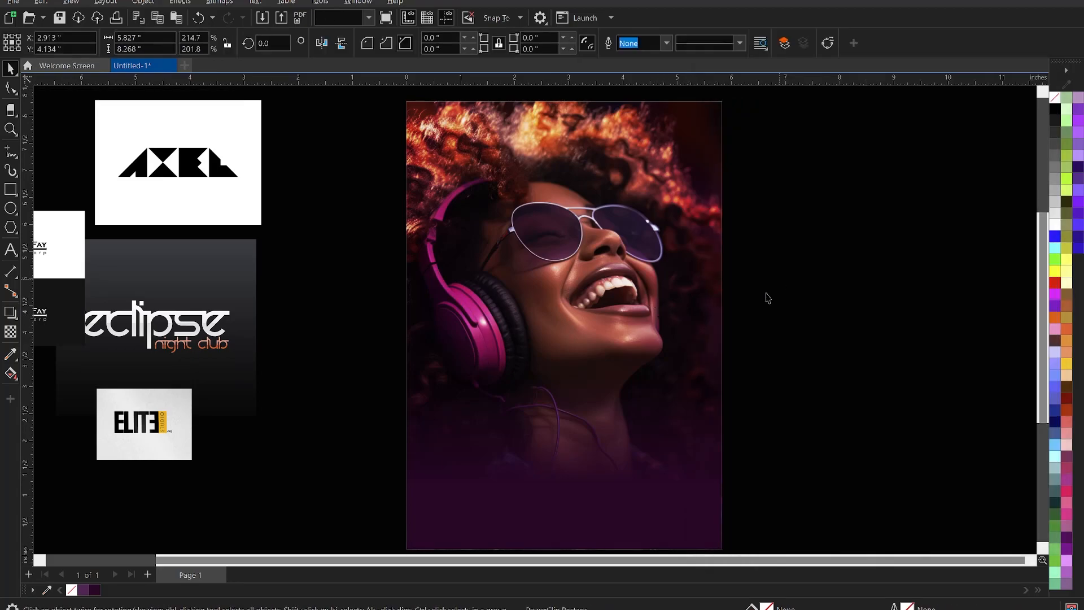
Paste the event details into a paragraph text frame right of the poster and make it white.
{"action": "left_click", "coordinate": [9, 249]}
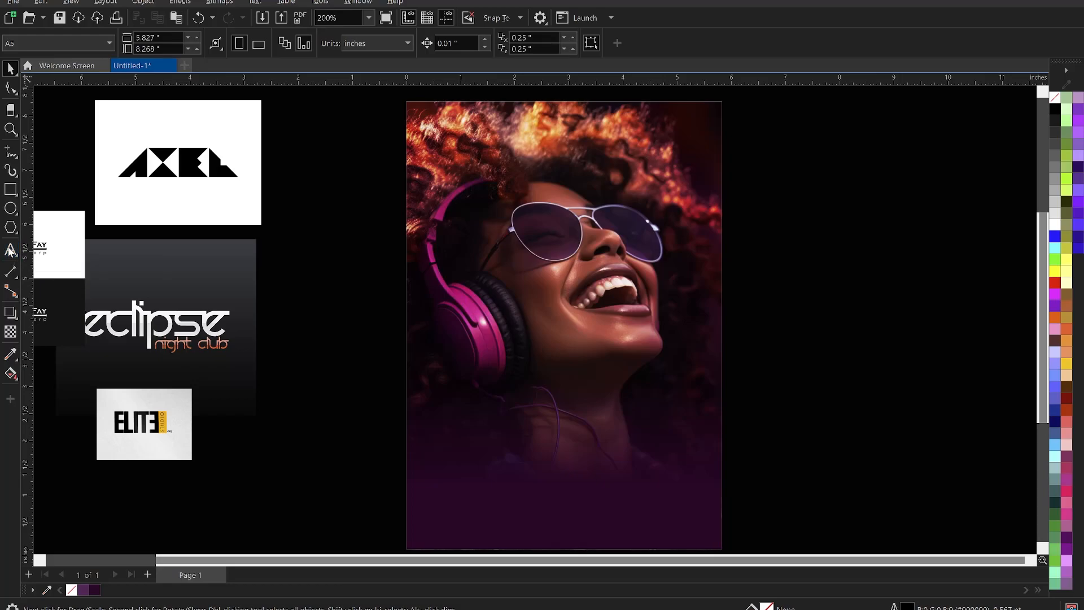
{"action": "left_click_drag", "start_coordinate": [793, 180], "coordinate": [1006, 473]}
{"action": "key", "text": "ctrl+v"}
{"action": "key", "text": "ctrl+a"}
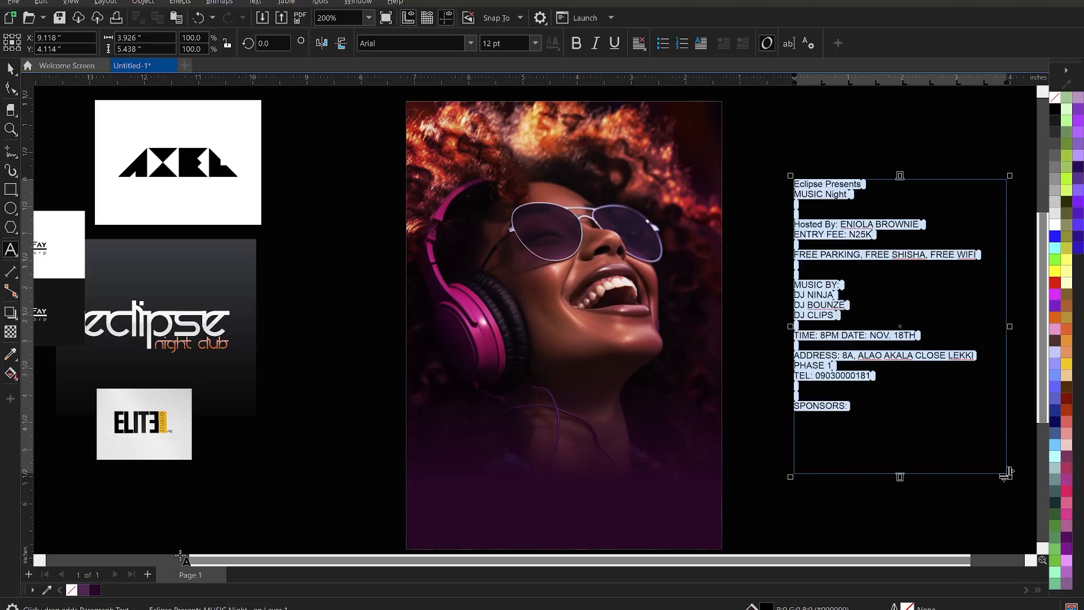
{"action": "left_click", "coordinate": [1053, 224]}
{"action": "key", "text": "Escape"}
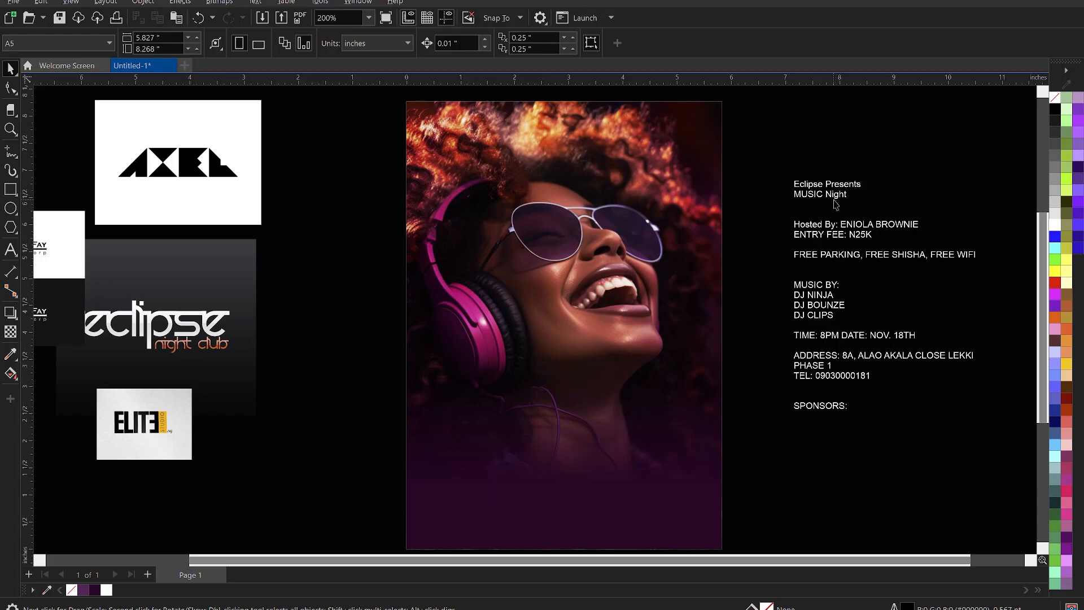
Remove the Eclipse Presents and MUSIC Night lines from the paragraph text.
{"action": "scroll", "coordinate": [835, 205], "scroll_direction": "up", "scroll_amount": 1}
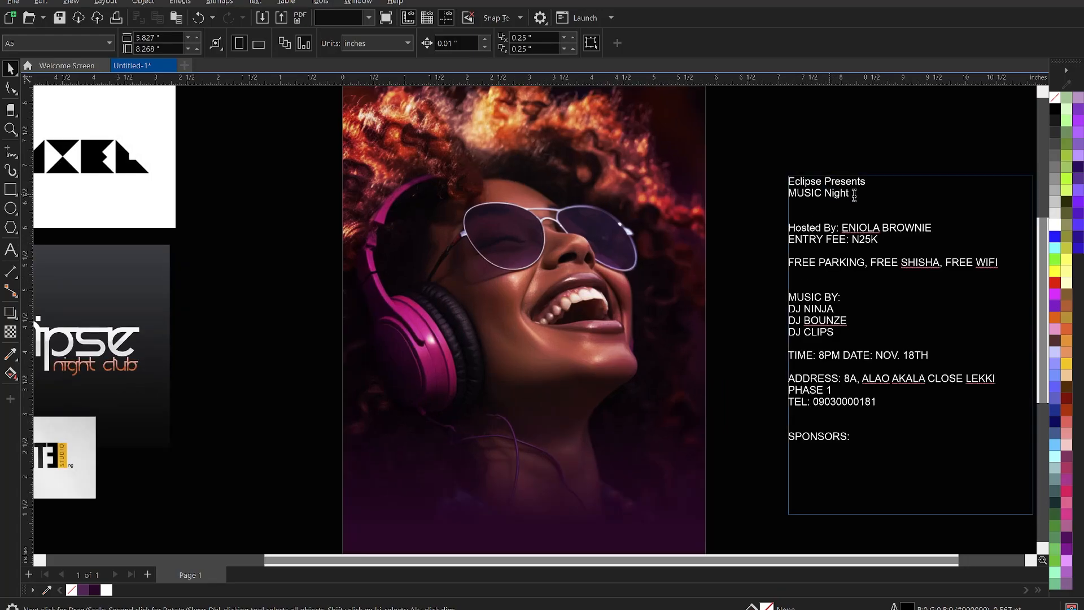
{"action": "double_click", "coordinate": [851, 193]}
{"action": "left_click_drag", "start_coordinate": [861, 196], "coordinate": [797, 187]}
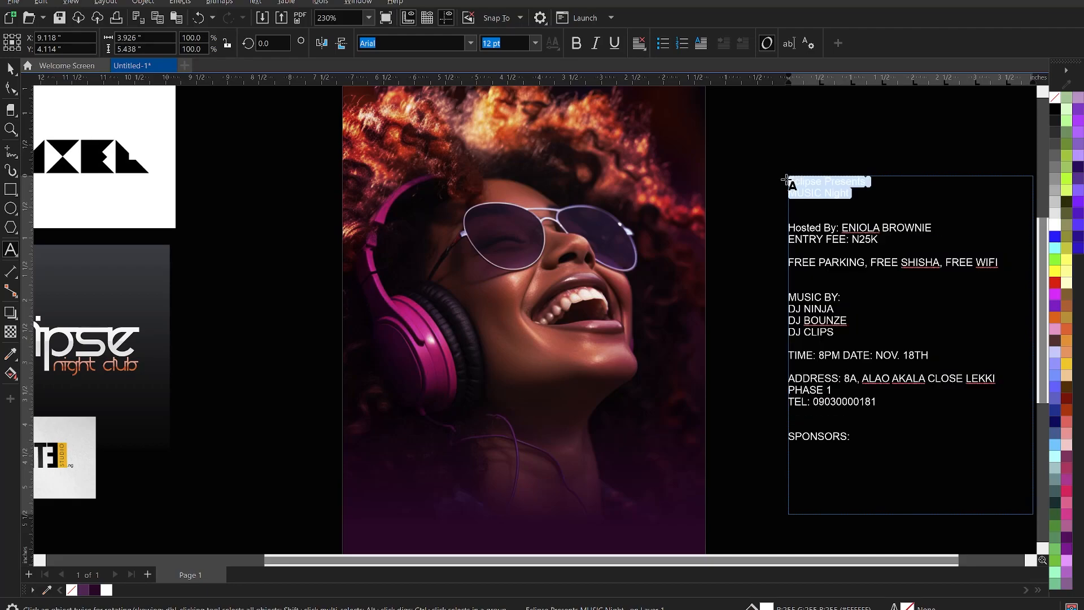
{"action": "key", "text": "Delete"}
{"action": "scroll", "coordinate": [775, 189], "scroll_direction": "down", "scroll_amount": 3}
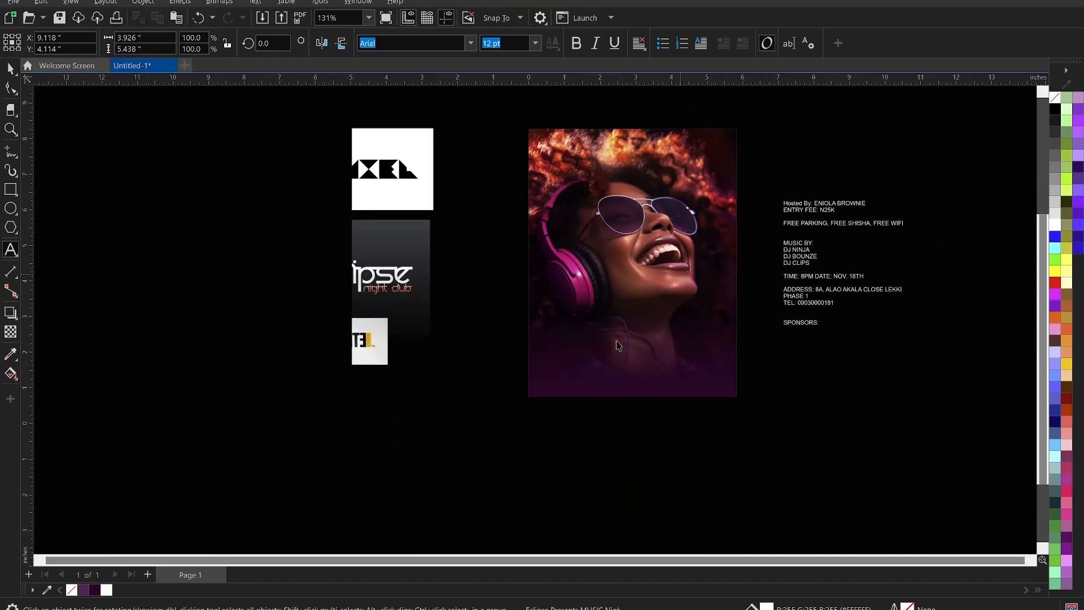
{"action": "scroll", "coordinate": [618, 345], "scroll_direction": "up", "scroll_amount": 3}
Paste the Eclipse Presents and MUSIC Night lines onto the photo and enlarge MUSIC Night.
{"action": "left_click", "coordinate": [555, 326]}
{"action": "type", "text": "Eclipse Presents MUSIC Night"}
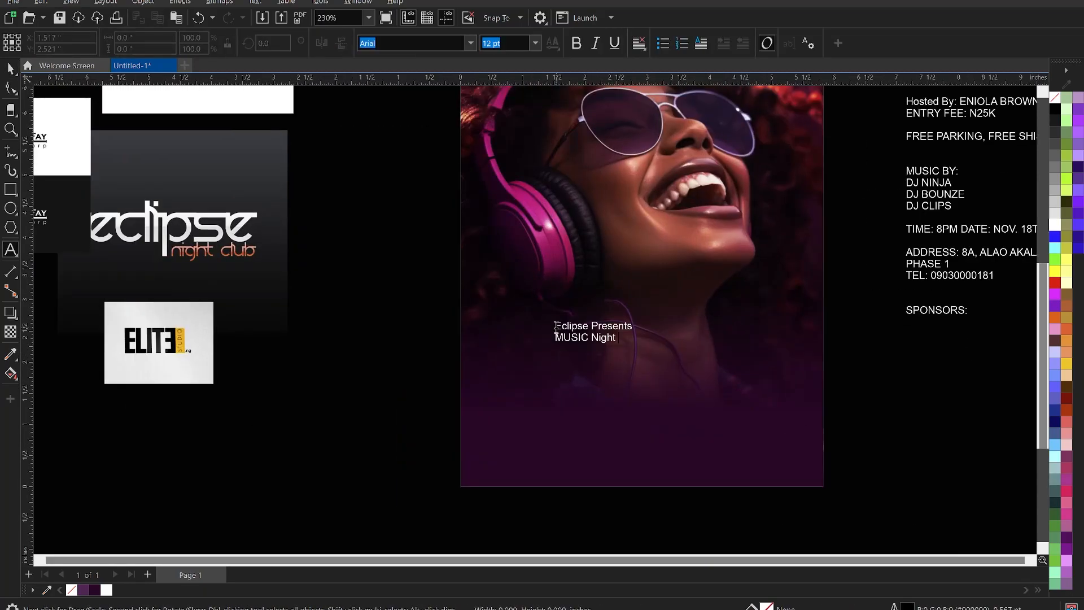
{"action": "key", "text": "ctrl+space"}
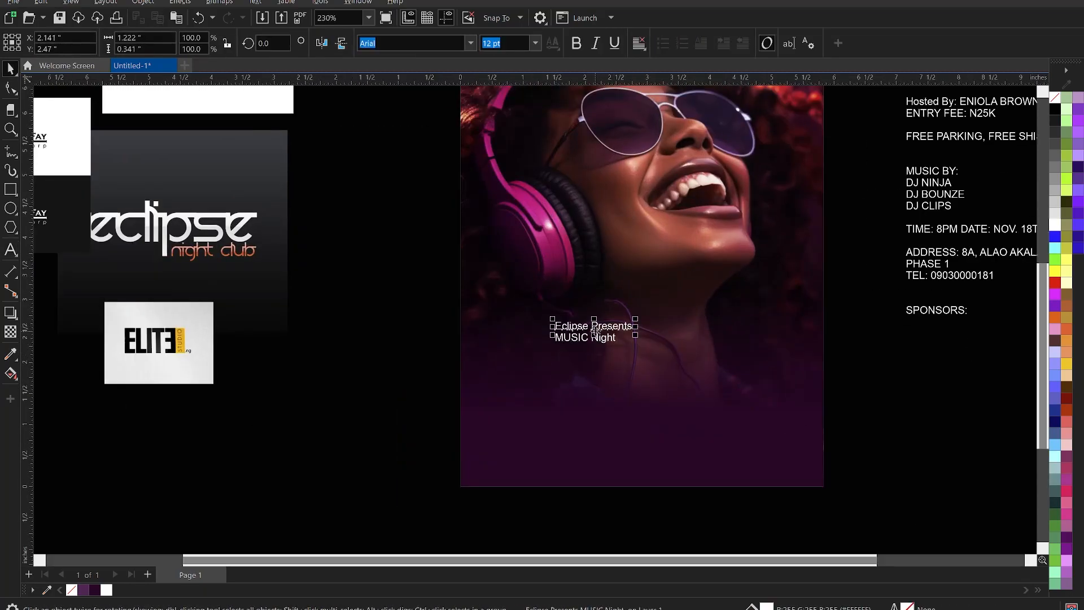
{"action": "left_click", "coordinate": [605, 338]}
{"action": "left_click_drag", "start_coordinate": [619, 347], "coordinate": [750, 438]}
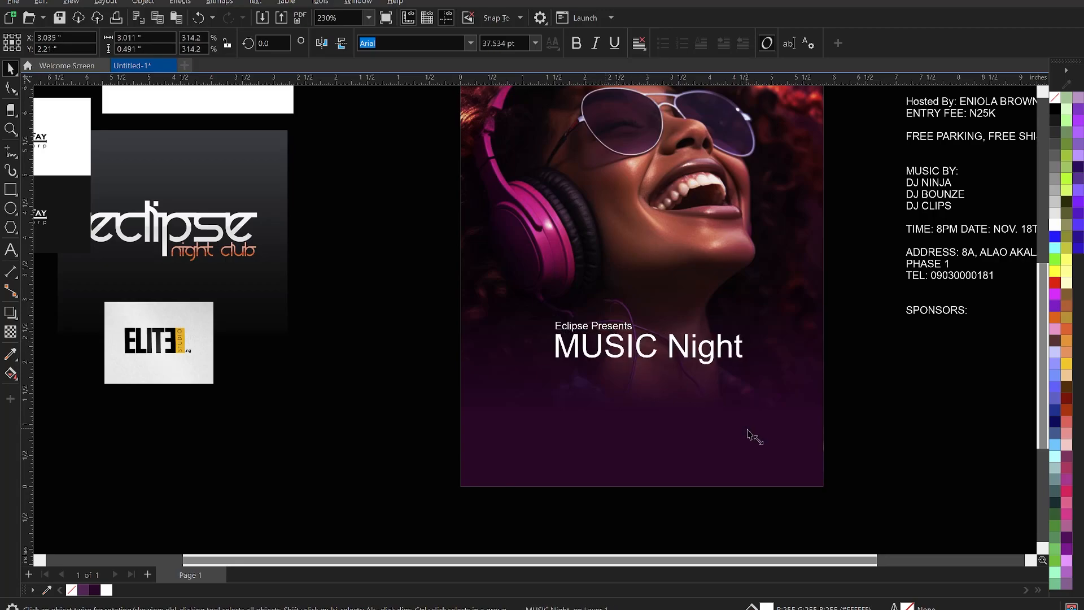
Convert MUSIC Night to uppercase and break MUSIC NIGHT onto two lines.
{"action": "left_click", "coordinate": [698, 348]}
{"action": "double_click", "coordinate": [698, 349]}
{"action": "key", "text": "ctrl+a"}
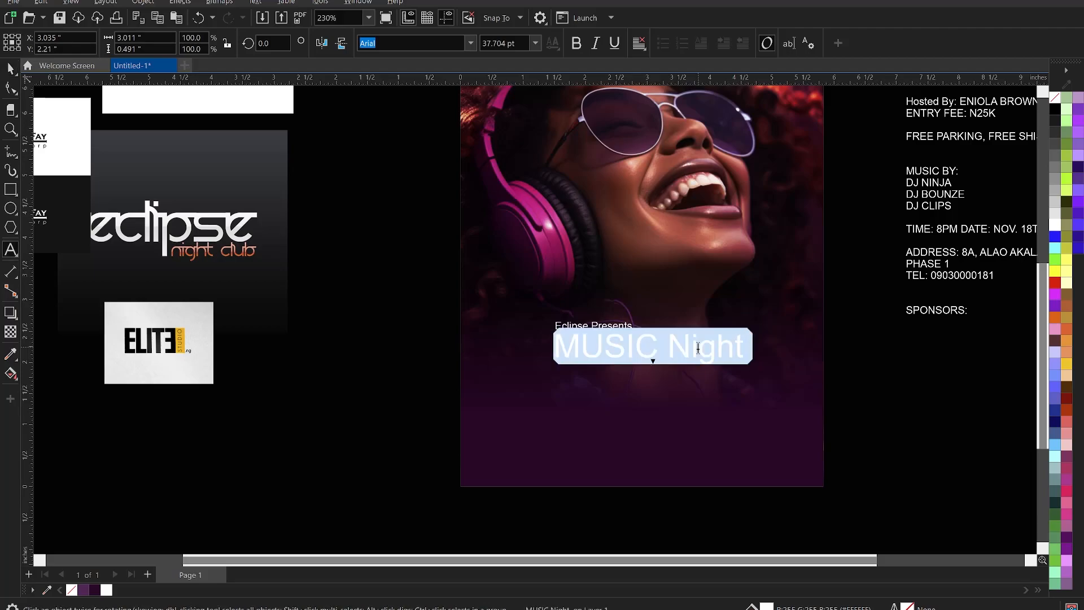
{"action": "right_click", "coordinate": [698, 348]}
{"action": "mouse_move", "coordinate": [778, 400]}
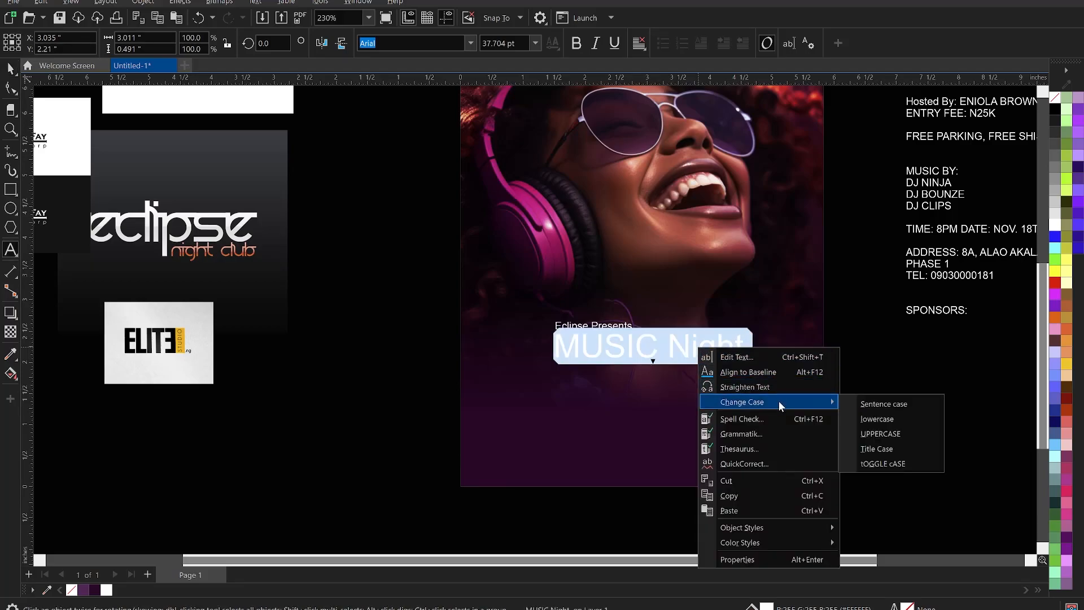
{"action": "left_click", "coordinate": [897, 437]}
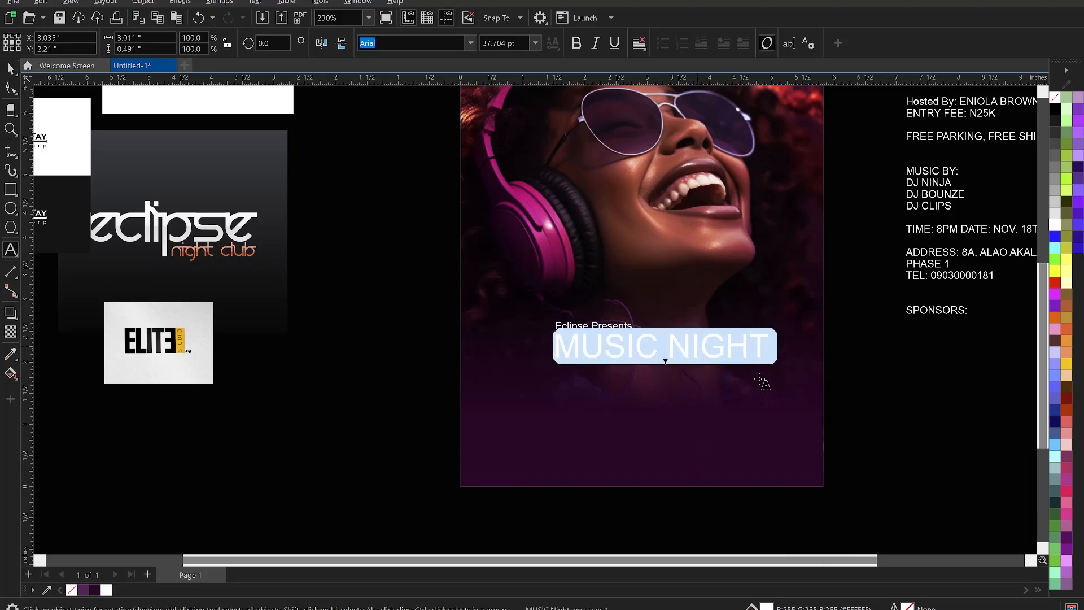
{"action": "left_click", "coordinate": [668, 341]}
{"action": "key", "text": "Return"}
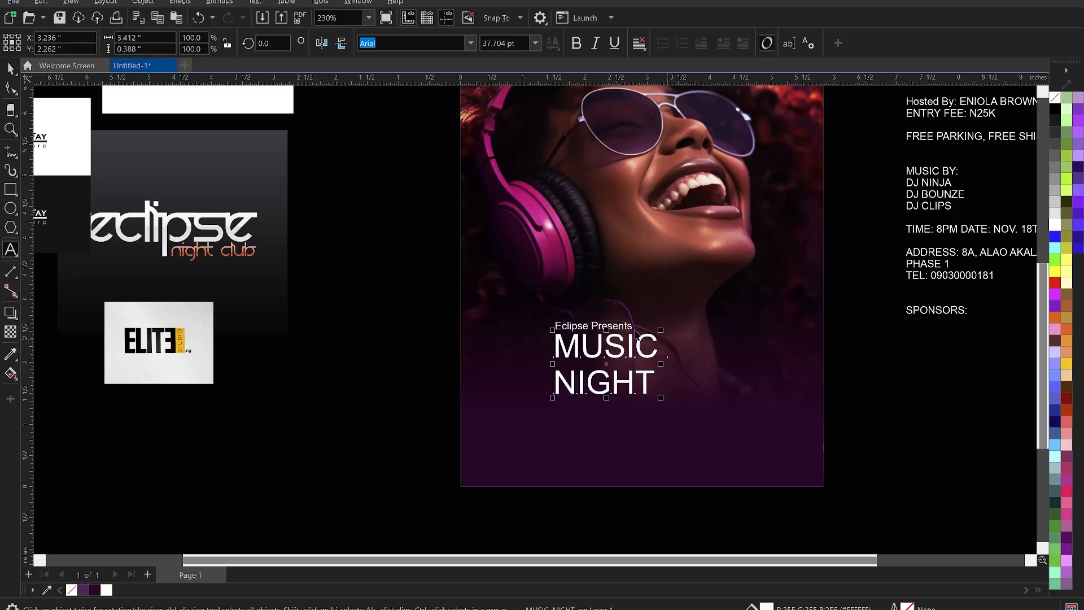
{"action": "key", "text": "ctrl+space"}
Move Eclipse Presents up above the MUSIC NIGHT heading.
{"action": "left_click", "coordinate": [612, 326]}
{"action": "left_click_drag", "start_coordinate": [612, 326], "coordinate": [569, 286]}
{"action": "left_click", "coordinate": [621, 357]}
{"action": "scroll", "coordinate": [606, 379], "scroll_direction": "up", "scroll_amount": 2}
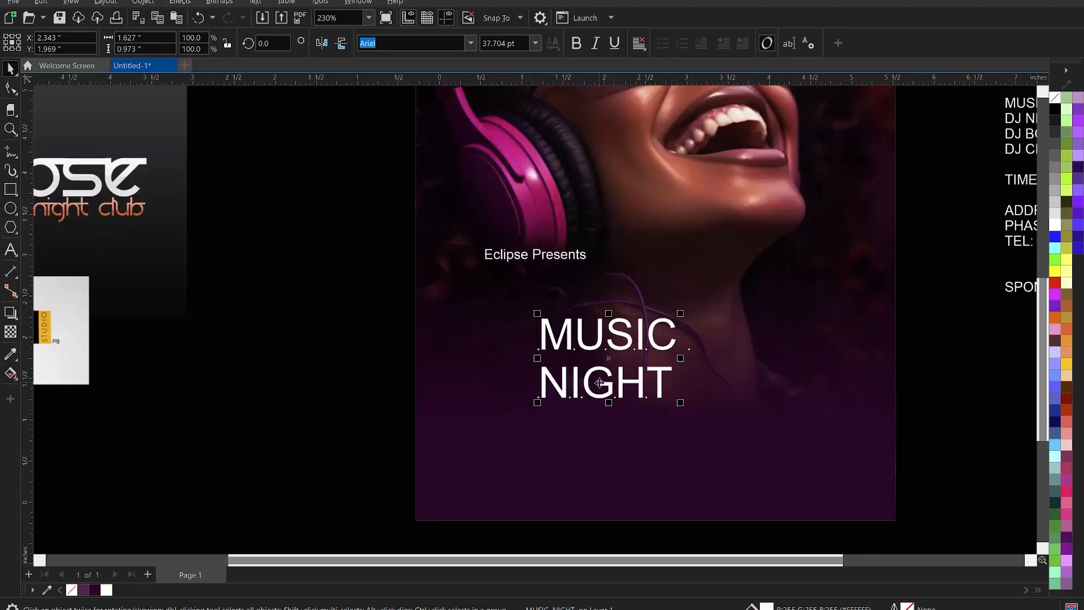
Set MUSIC NIGHT in KonsensExtrabold and tighten its letter and line spacing.
{"action": "left_click", "coordinate": [470, 43]}
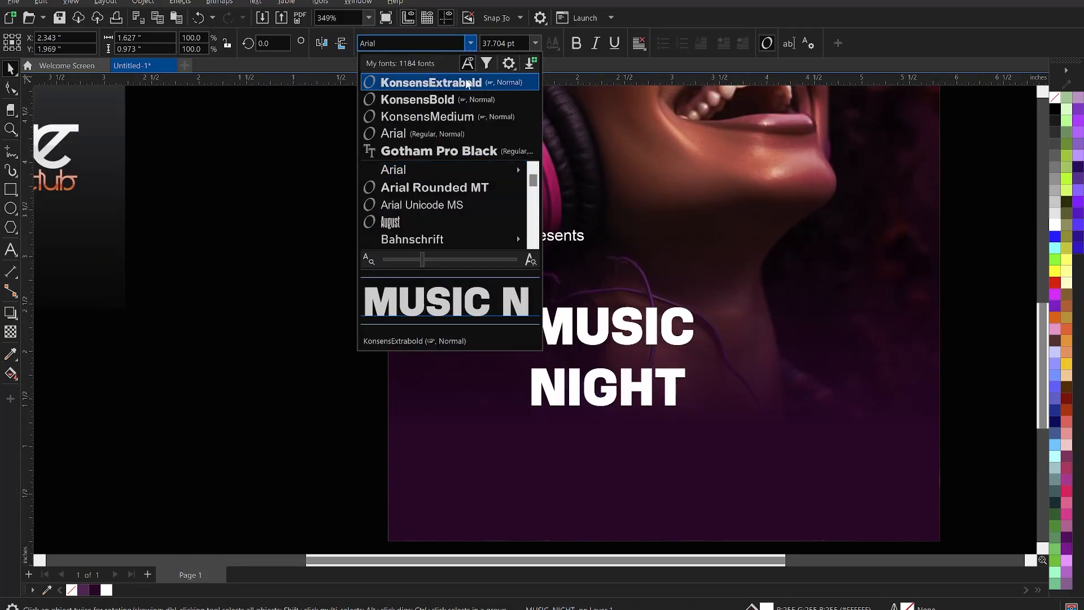
{"action": "left_click", "coordinate": [467, 84]}
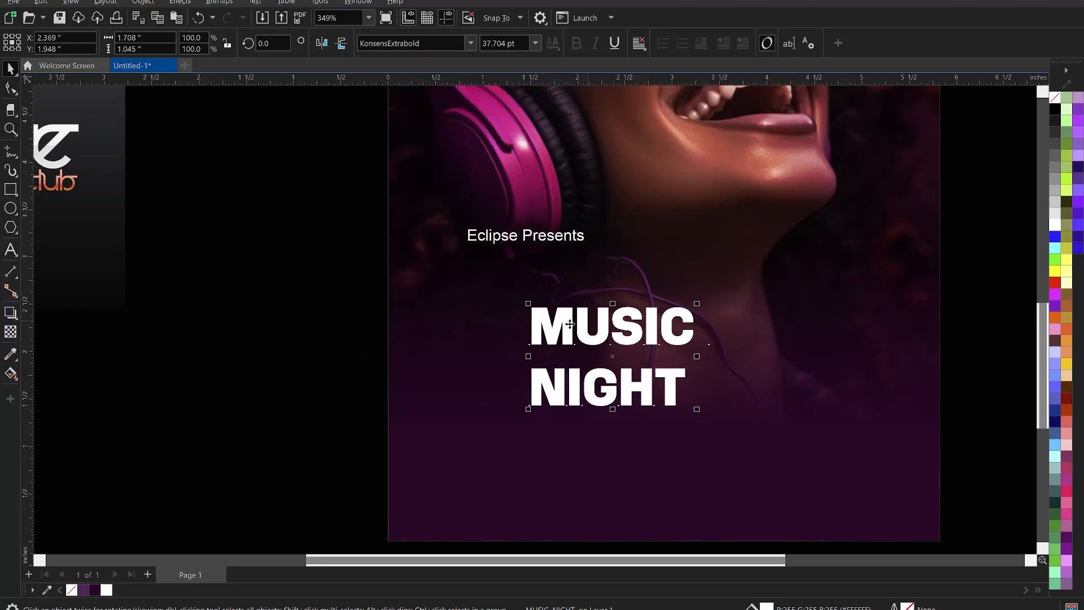
{"action": "left_click", "coordinate": [11, 88]}
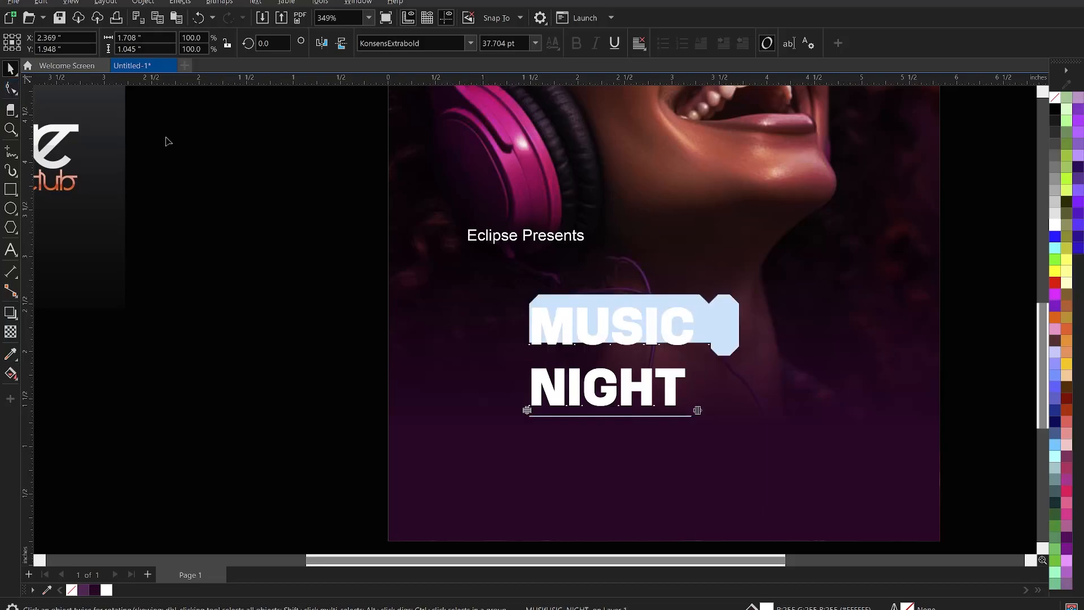
{"action": "left_click_drag", "start_coordinate": [699, 412], "coordinate": [685, 412]}
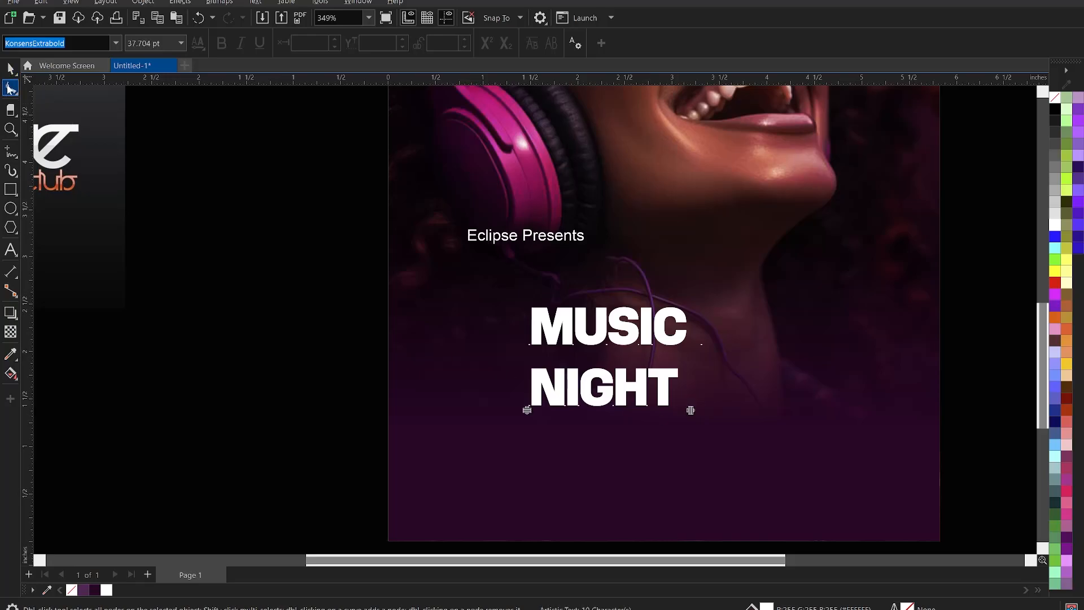
{"action": "left_click_drag", "start_coordinate": [689, 412], "coordinate": [687, 416]}
{"action": "left_click_drag", "start_coordinate": [526, 409], "coordinate": [534, 381]}
{"action": "key", "text": "space"}
Enlarge the MUSIC NIGHT heading to about 69 pt and move it up on the poster.
{"action": "scroll", "coordinate": [644, 331], "scroll_direction": "down", "scroll_amount": 2}
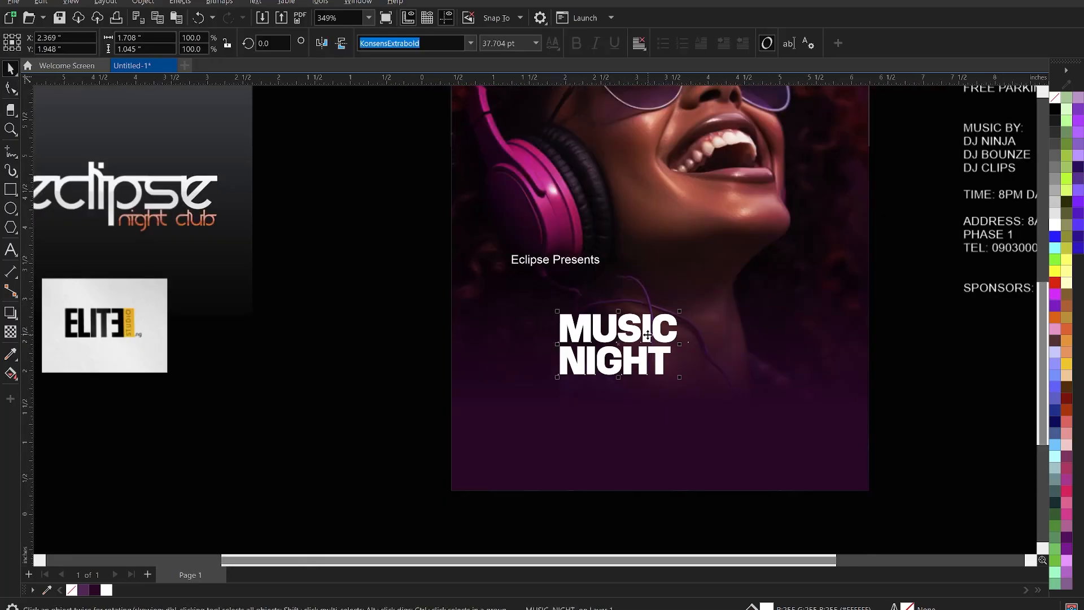
{"action": "left_click_drag", "start_coordinate": [676, 374], "coordinate": [761, 417]}
{"action": "left_click_drag", "start_coordinate": [715, 350], "coordinate": [721, 332]}
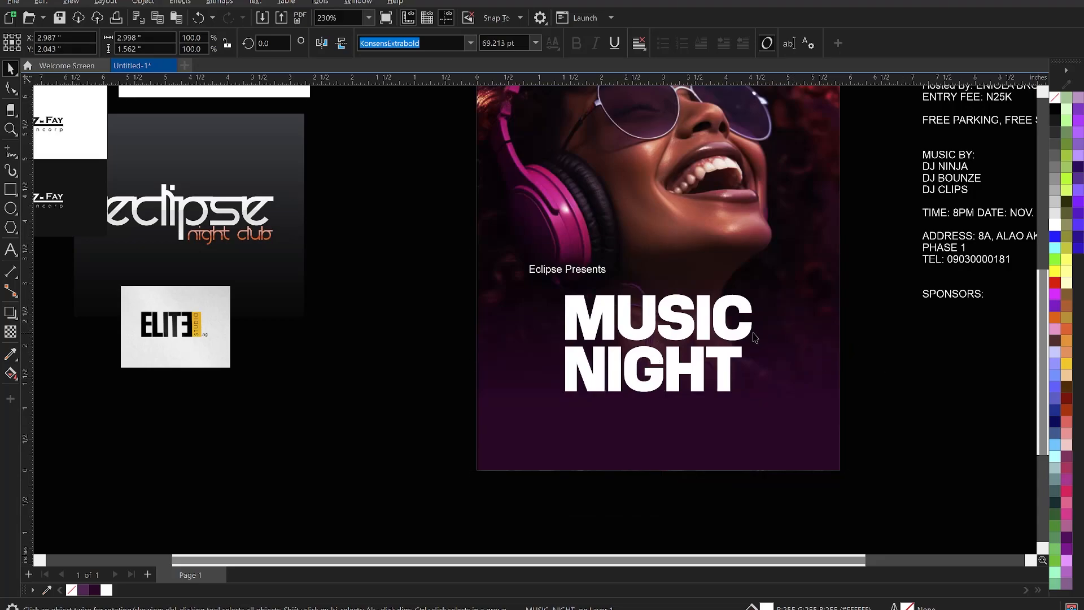
Fill MUSIC NIGHT with yellow and slant it upward to the right, about 5.6°.
{"action": "left_click", "coordinate": [718, 321]}
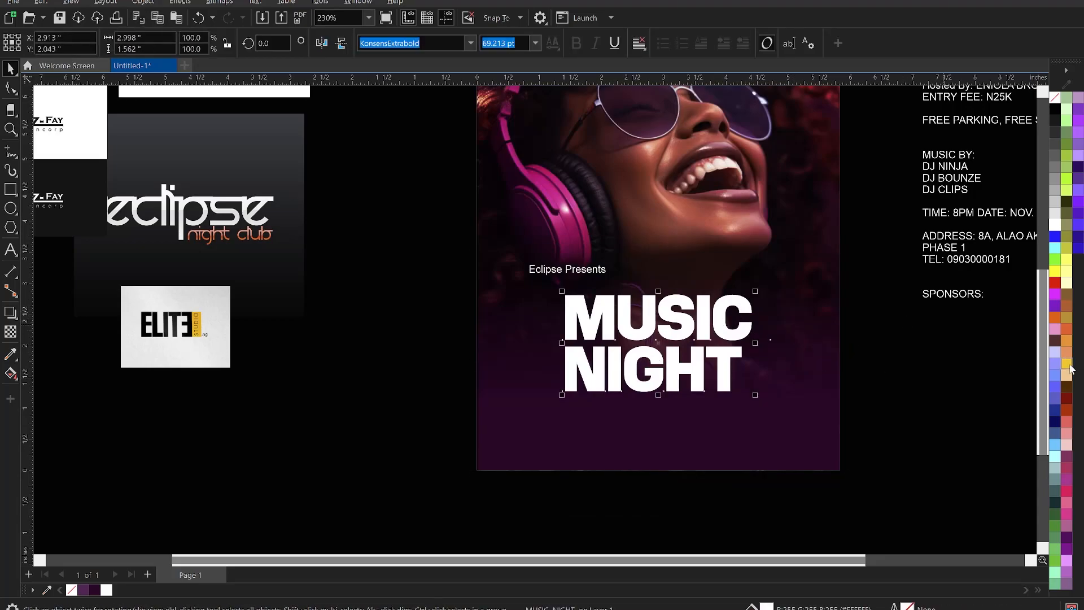
{"action": "left_click", "coordinate": [1068, 365]}
{"action": "left_click", "coordinate": [717, 317]}
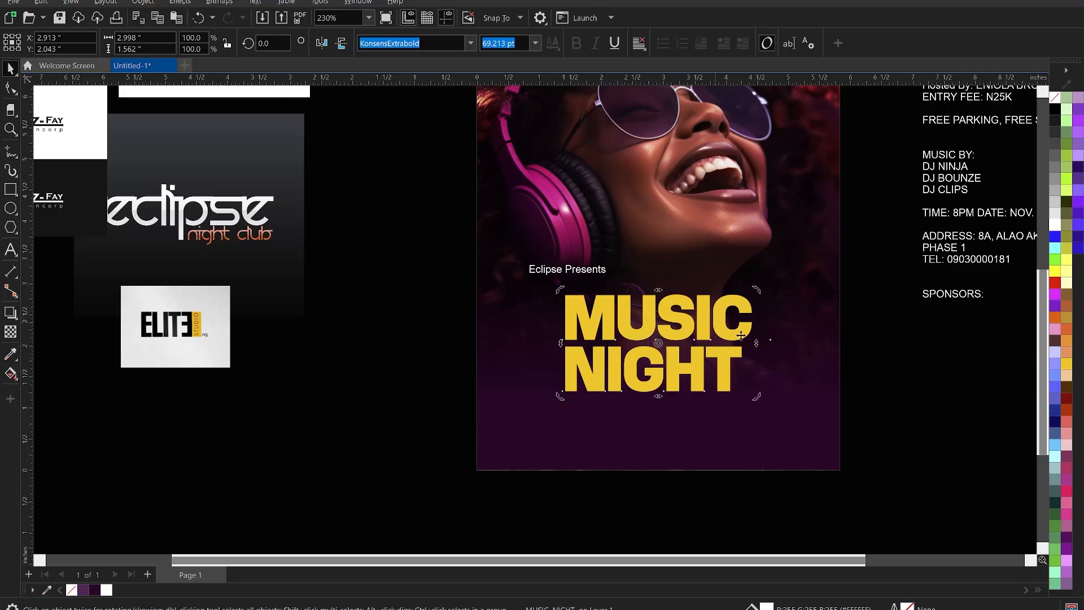
{"action": "left_click_drag", "start_coordinate": [757, 344], "coordinate": [760, 325]}
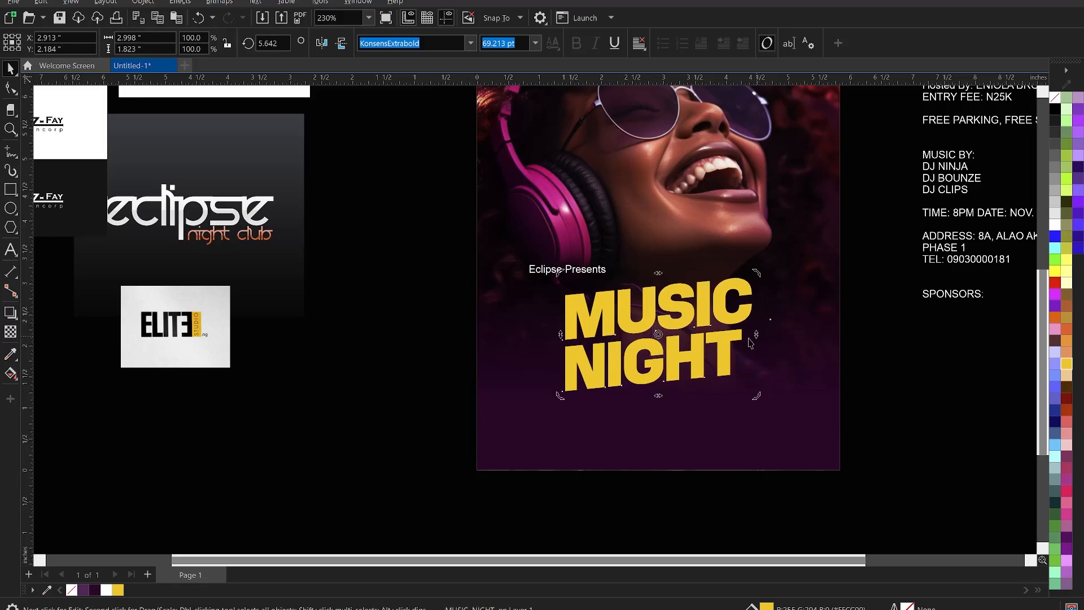
{"action": "left_click", "coordinate": [801, 355]}
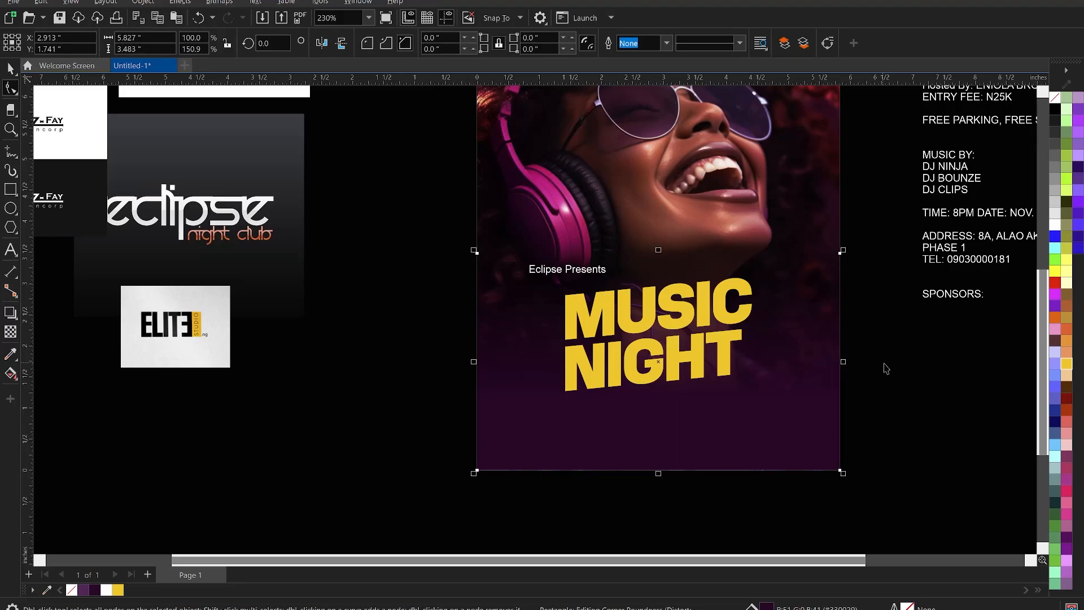
{"action": "left_click", "coordinate": [885, 368]}
Nudge the MUSIC NIGHT heading slightly higher and zoom out.
{"action": "left_click", "coordinate": [717, 346]}
{"action": "left_click", "coordinate": [781, 358], "text": "shift"}
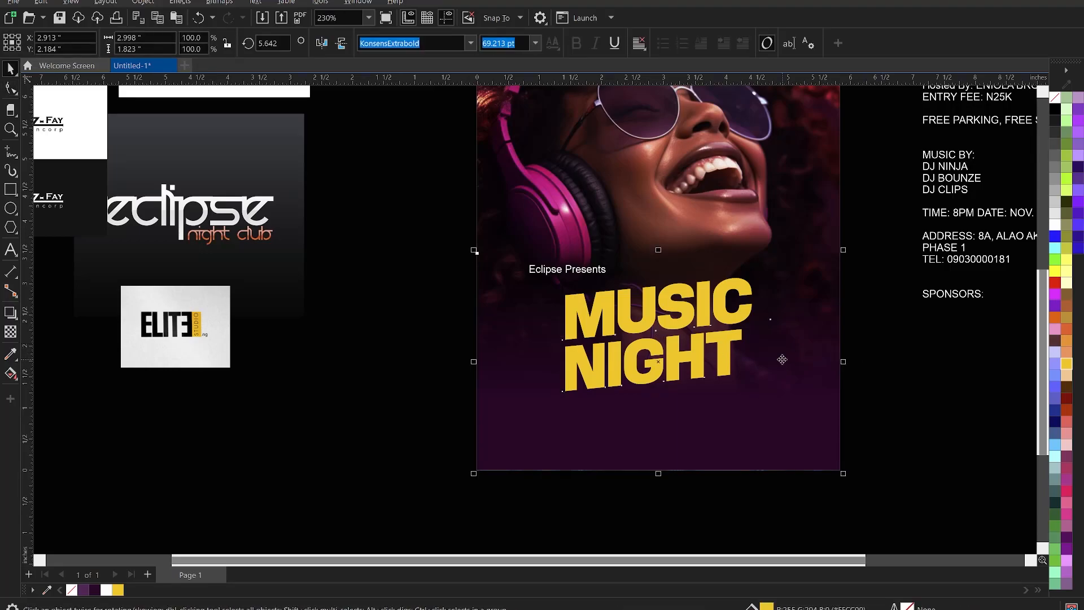
{"action": "left_click", "coordinate": [929, 388]}
{"action": "left_click", "coordinate": [688, 320]}
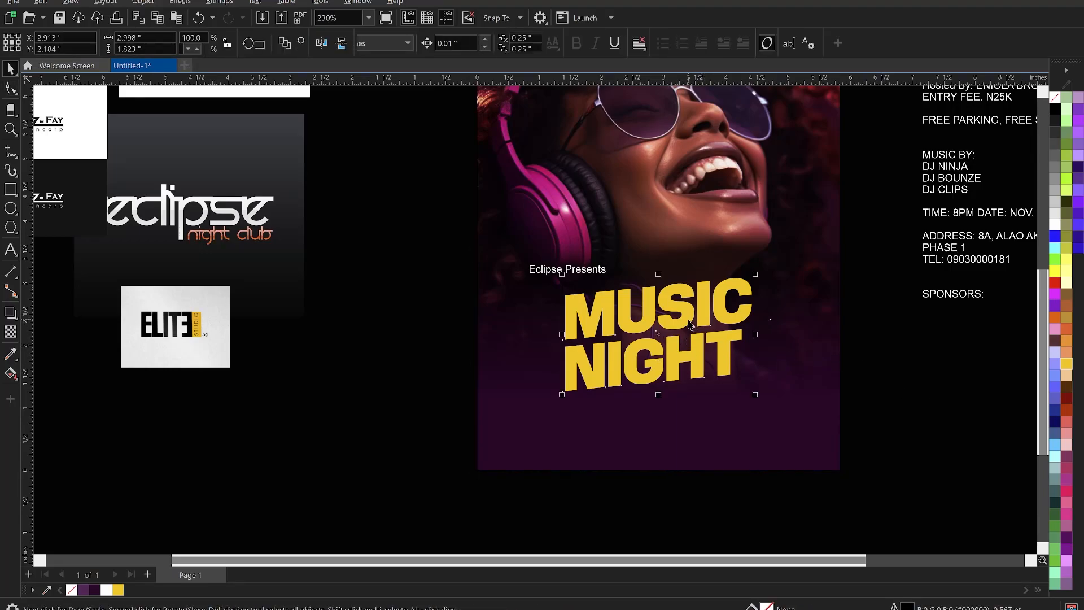
{"action": "key", "text": "Up"}
{"action": "key", "text": "Up"}
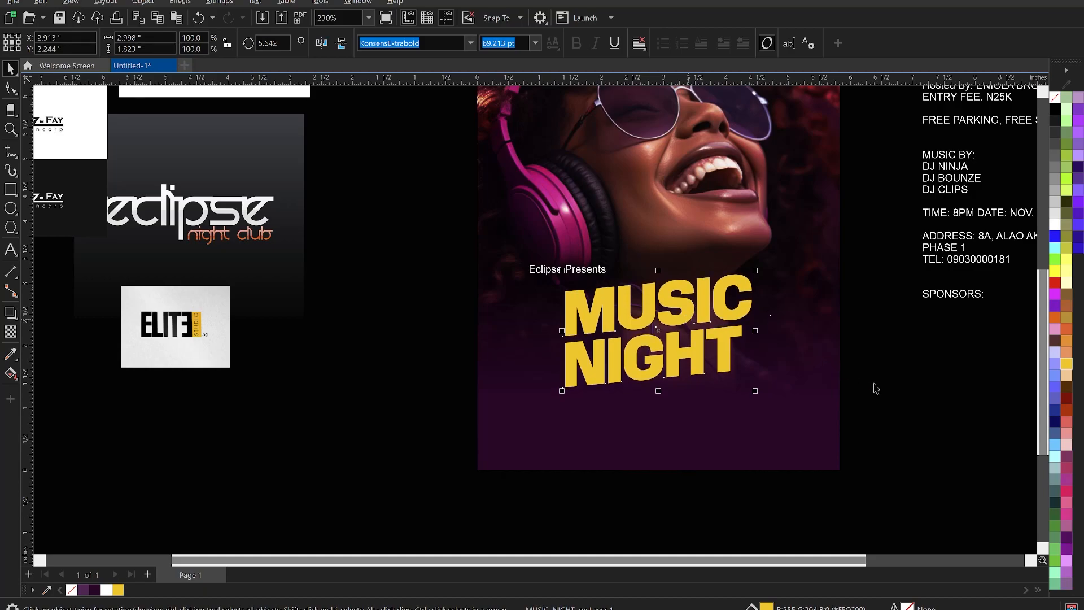
{"action": "key", "text": "z"}
{"action": "scroll", "coordinate": [714, 404], "scroll_direction": "down", "scroll_amount": 3}
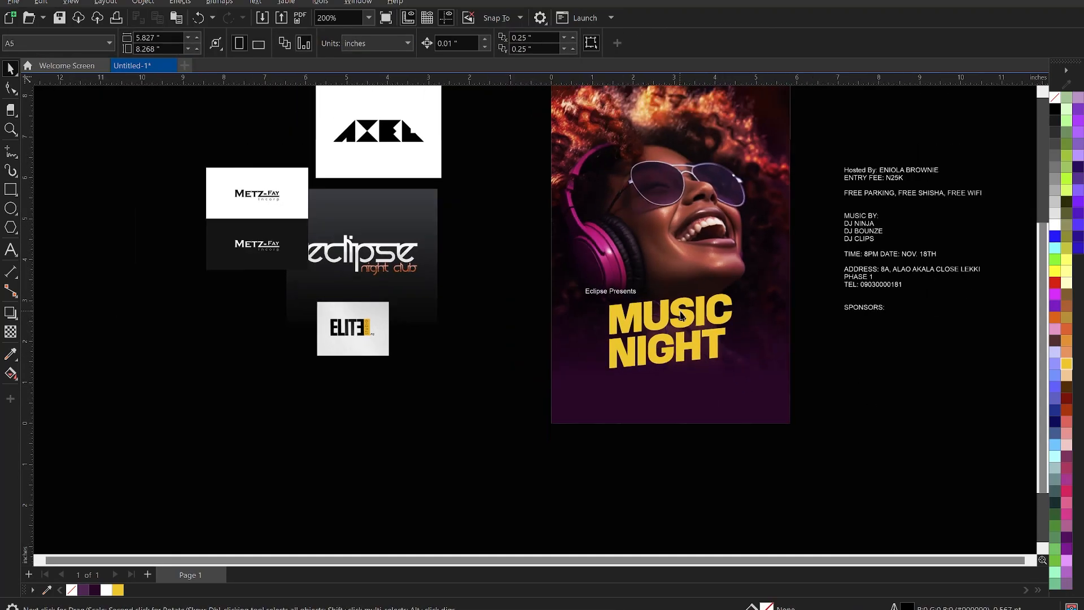
{"action": "scroll", "coordinate": [685, 326], "scroll_direction": "down", "scroll_amount": 1}
{"action": "left_click_drag", "start_coordinate": [570, 118], "coordinate": [778, 416]}
{"action": "key", "text": "space"}
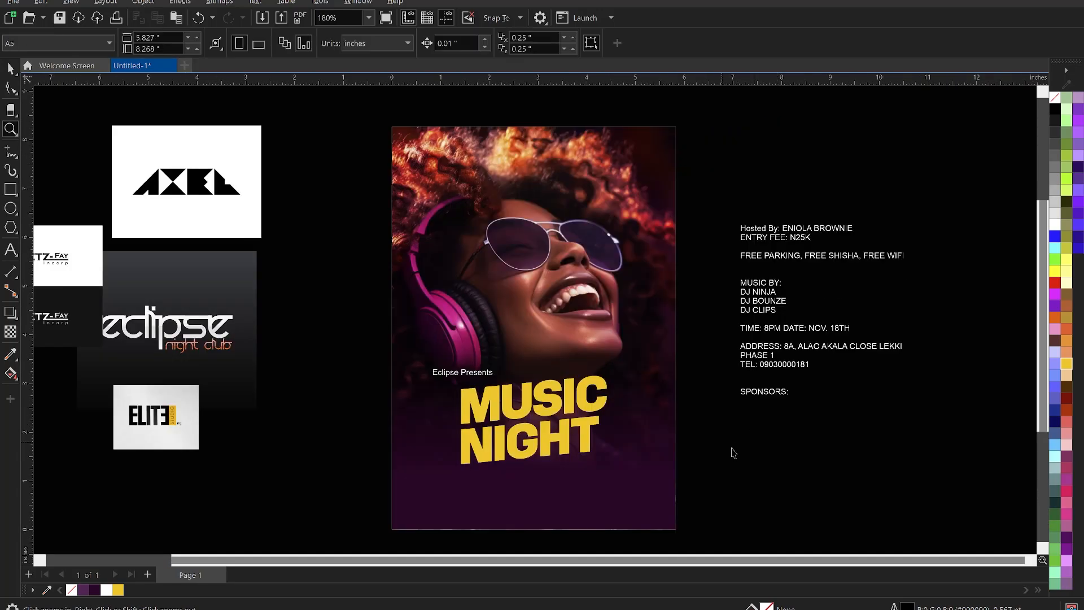
{"action": "key", "text": "z"}
{"action": "left_click_drag", "start_coordinate": [368, 109], "coordinate": [687, 540]}
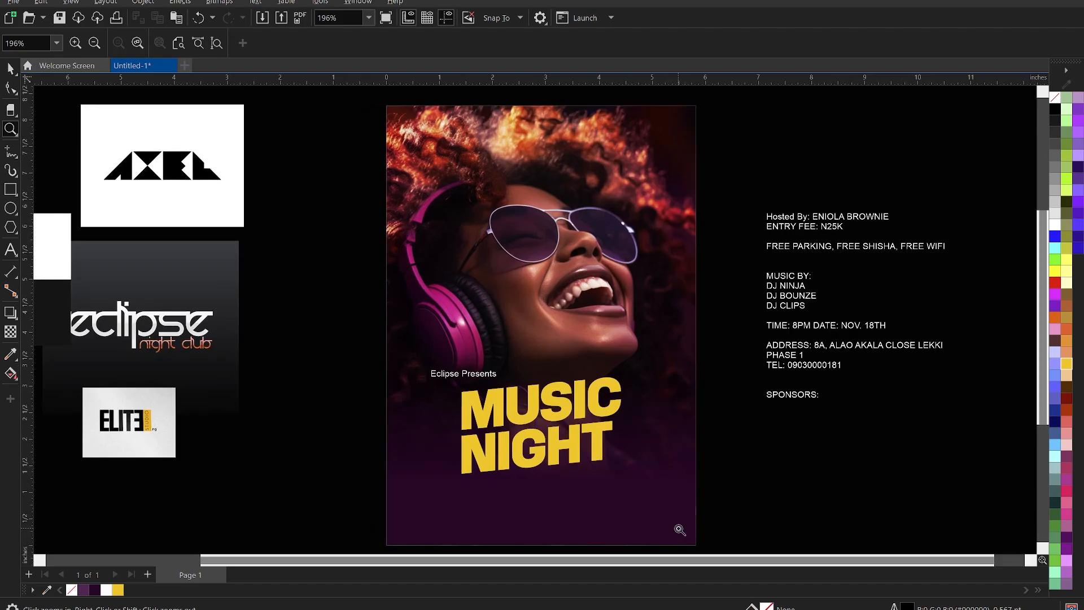
{"action": "key", "text": "space"}
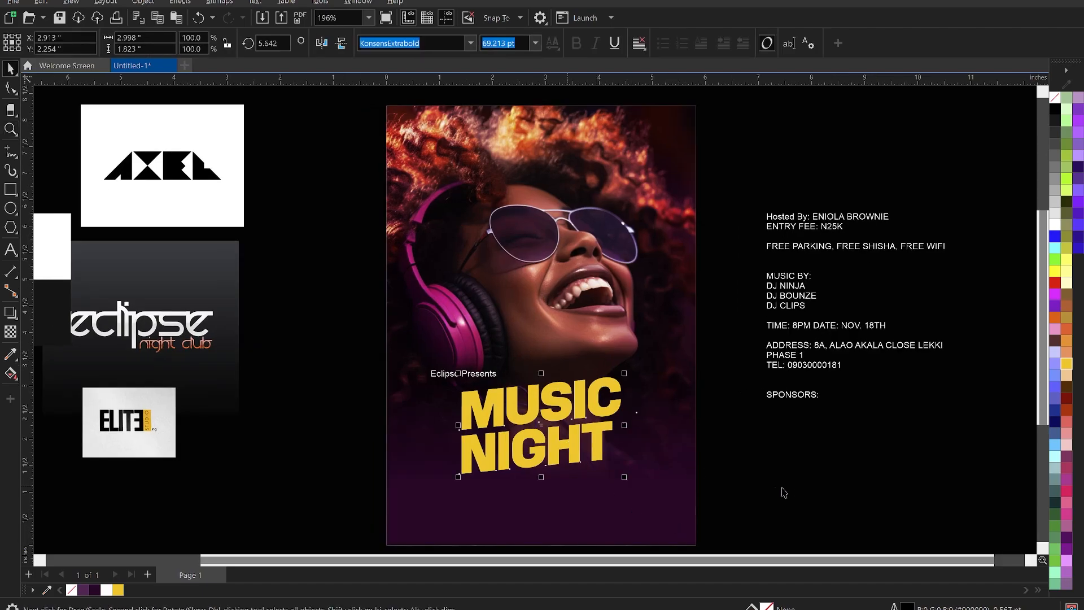
{"action": "scroll", "coordinate": [401, 443], "scroll_direction": "up", "scroll_amount": 1}
Draw a thin wide bar above the MUSIC heading, filled dark purple with no outline.
{"action": "scroll", "coordinate": [400, 443], "scroll_direction": "up", "scroll_amount": 1}
{"action": "scroll", "coordinate": [449, 391], "scroll_direction": "up", "scroll_amount": 1}
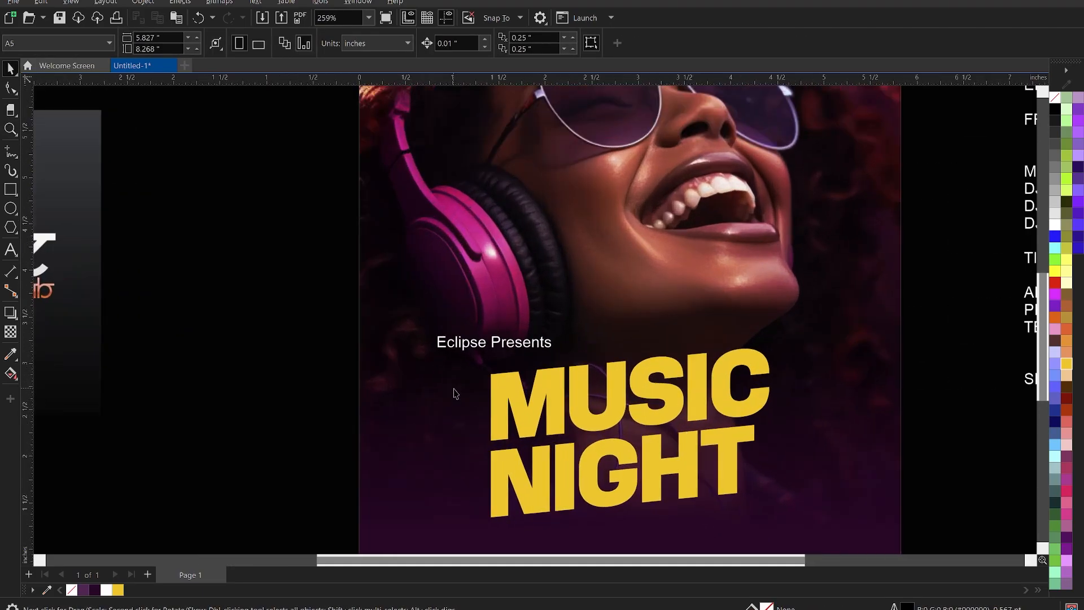
{"action": "left_click", "coordinate": [11, 190]}
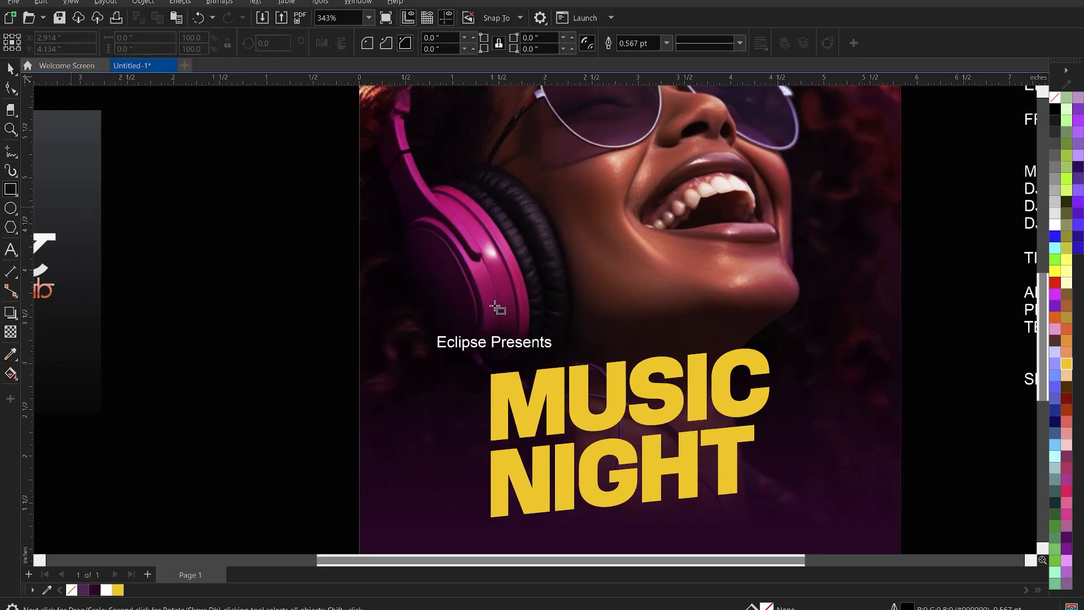
{"action": "left_click_drag", "start_coordinate": [561, 309], "coordinate": [721, 337]}
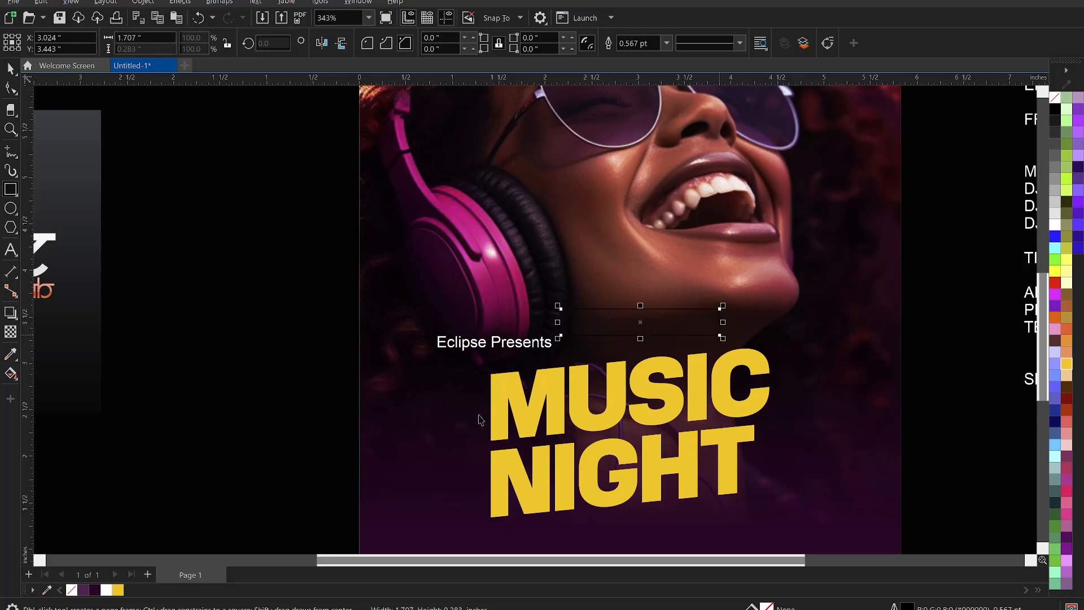
{"action": "key", "text": "space"}
{"action": "left_click", "coordinate": [95, 590]}
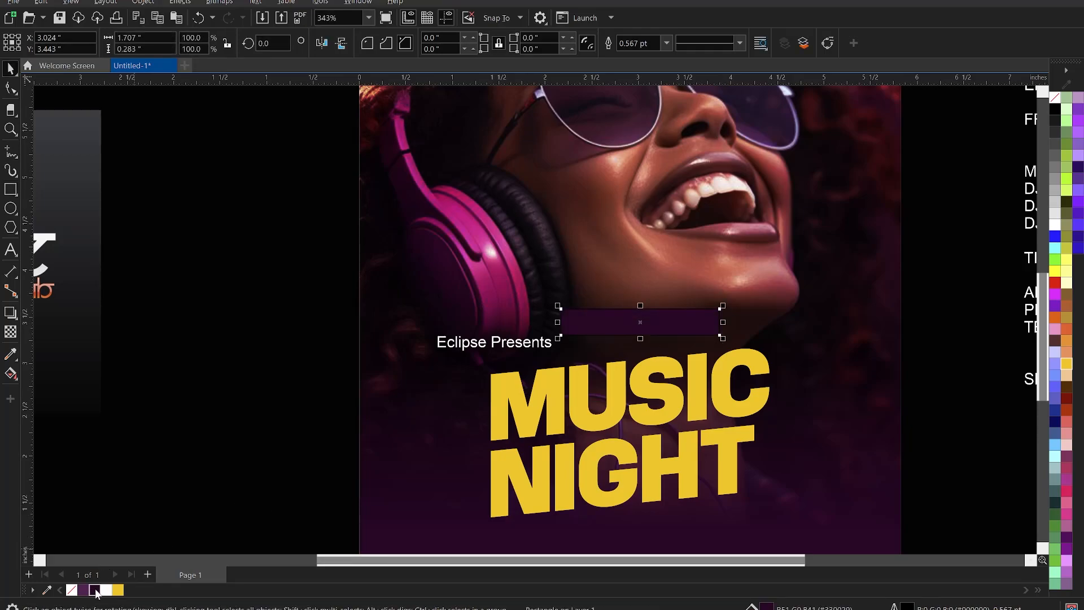
{"action": "right_click", "coordinate": [73, 590]}
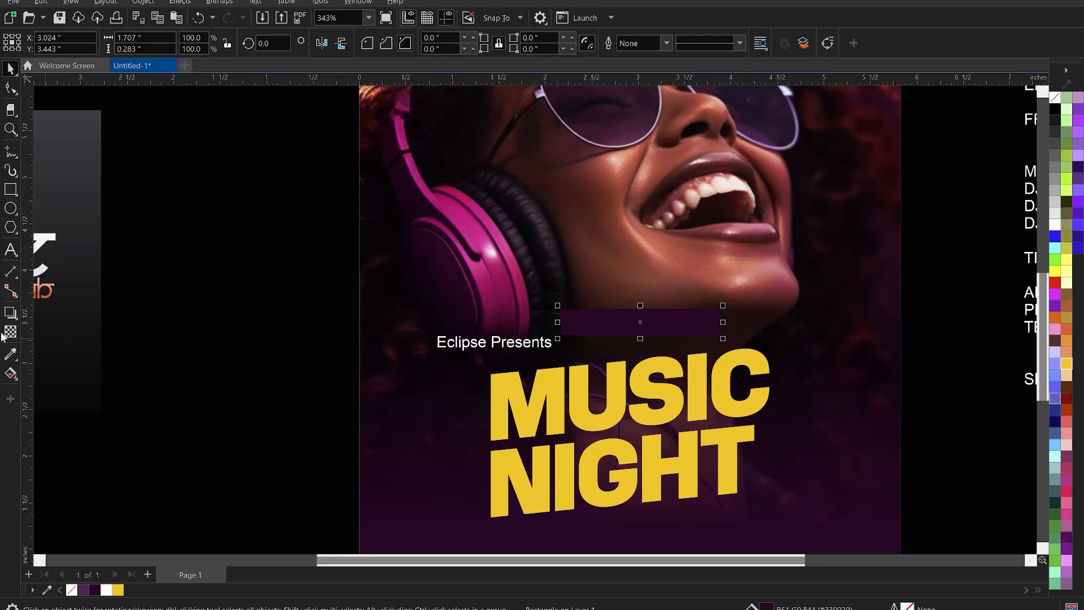
Give the bar a red-to-dark-purple gradient running from its left end.
{"action": "left_click", "coordinate": [10, 374]}
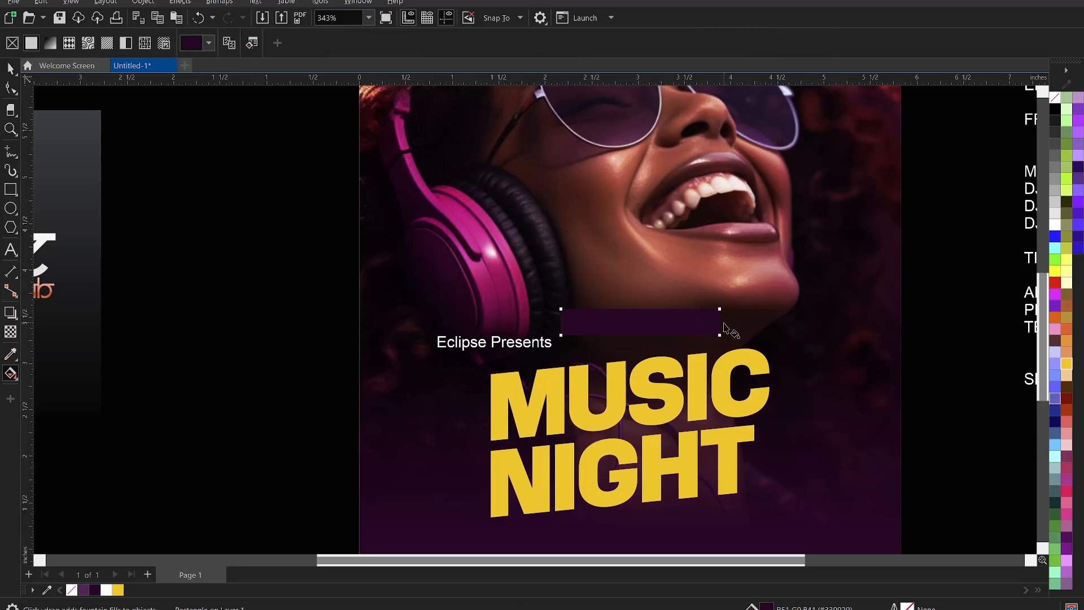
{"action": "left_click_drag", "start_coordinate": [721, 322], "coordinate": [640, 320]}
{"action": "left_click_drag", "start_coordinate": [621, 326], "coordinate": [614, 322]}
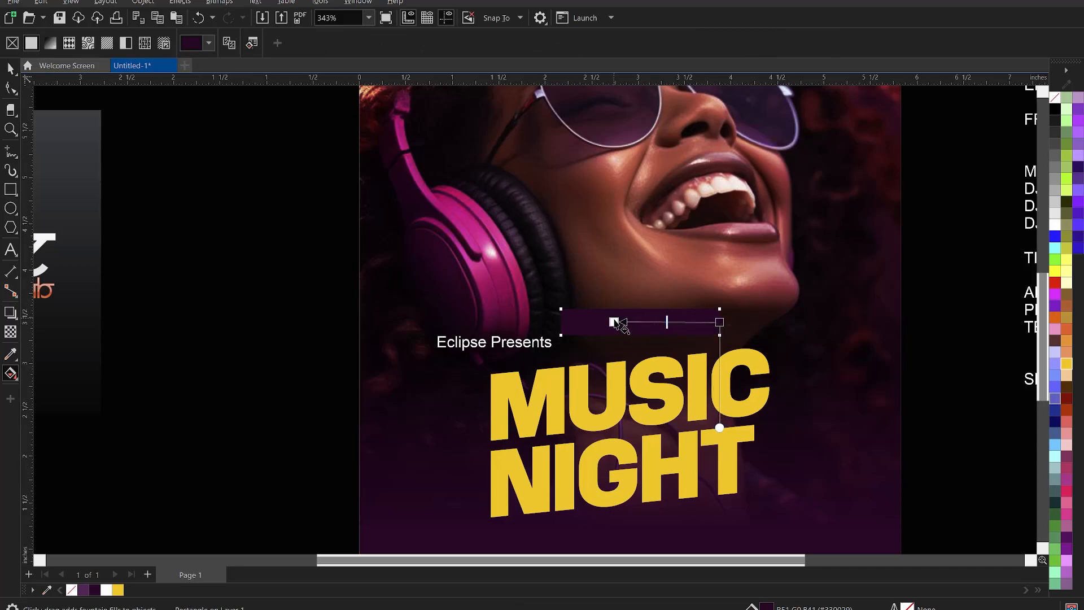
{"action": "left_click", "coordinate": [1055, 283]}
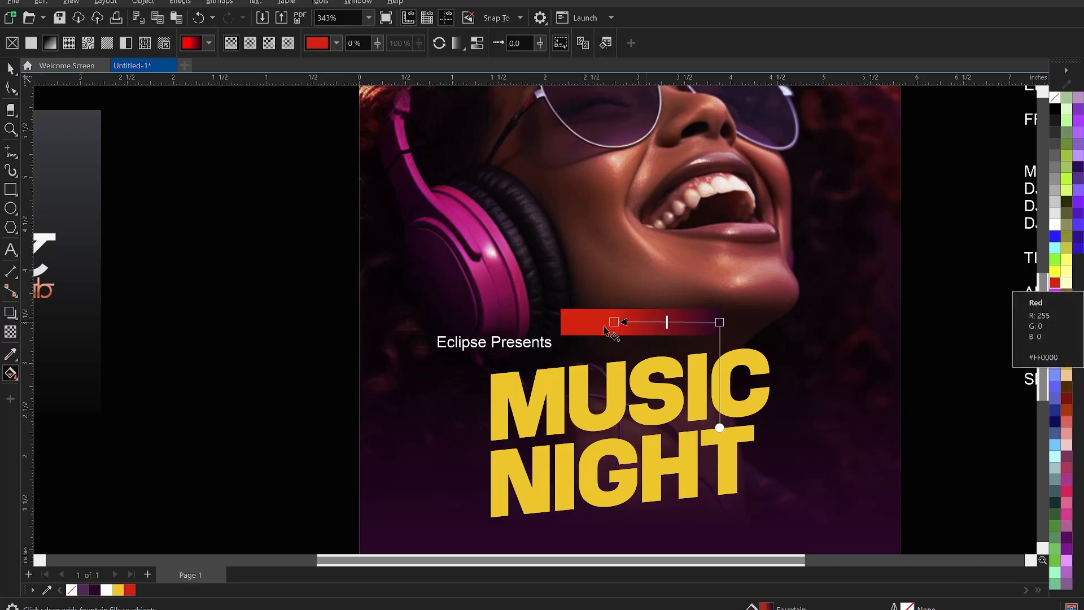
{"action": "left_click_drag", "start_coordinate": [614, 322], "coordinate": [571, 322]}
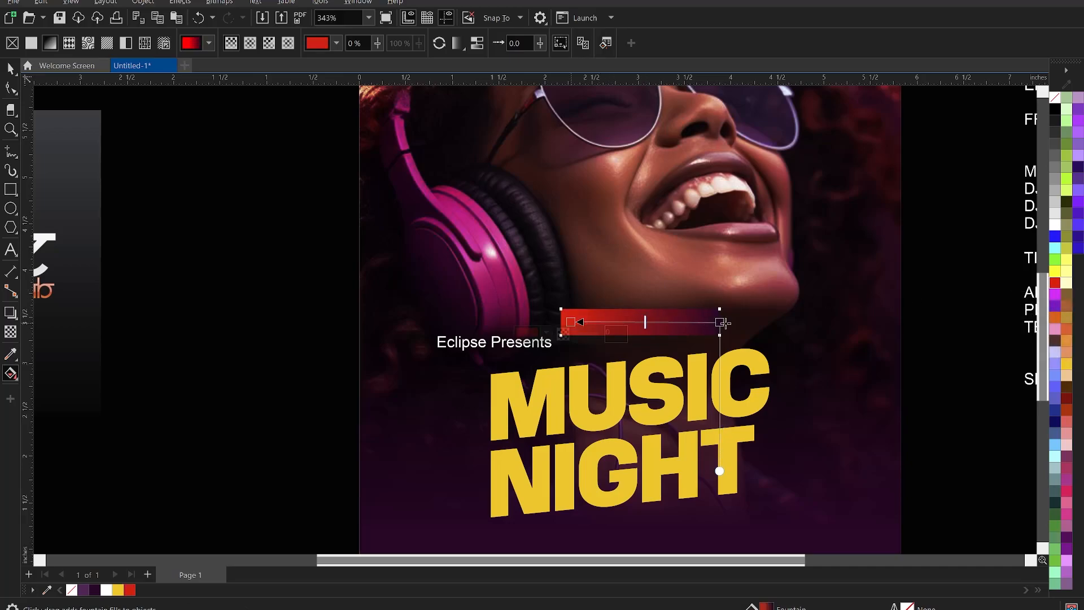
{"action": "left_click_drag", "start_coordinate": [719, 322], "coordinate": [682, 322]}
{"action": "key", "text": "space"}
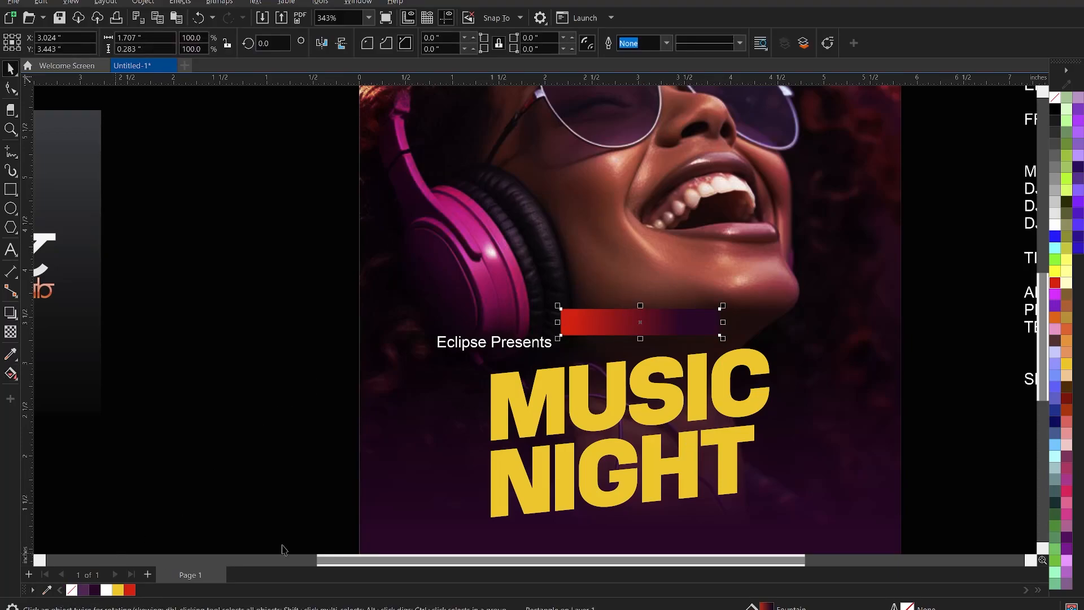
Move the gradient bar onto the Presents line, send it back, thin it and skew it about 8.7°.
{"action": "left_click_drag", "start_coordinate": [629, 328], "coordinate": [561, 349]}
{"action": "scroll", "coordinate": [603, 361], "scroll_direction": "up", "scroll_amount": 2}
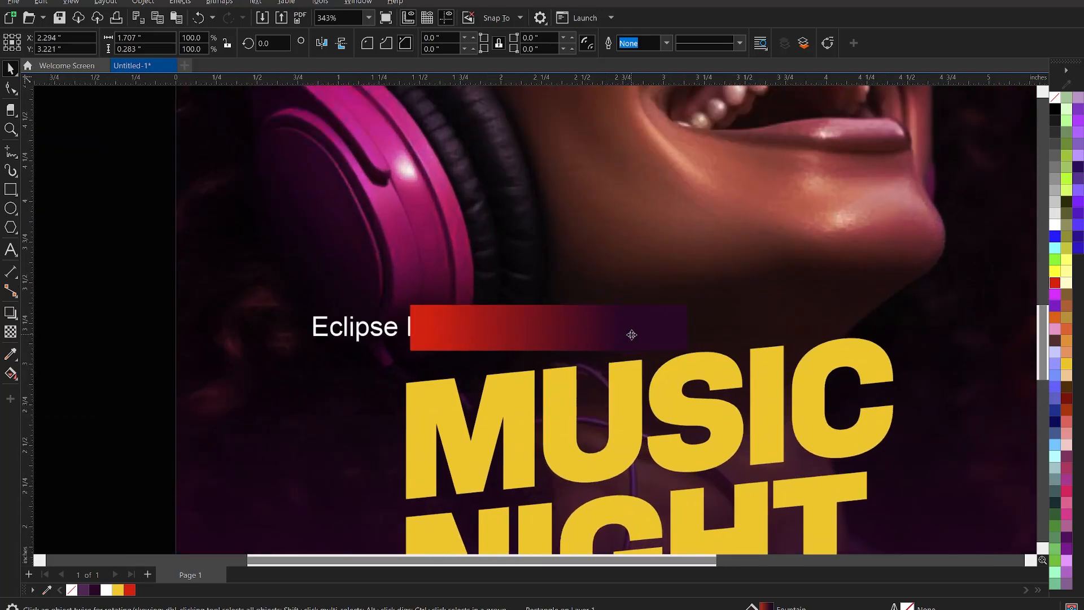
{"action": "key", "text": "shift+Page_Down"}
{"action": "left_click_drag", "start_coordinate": [692, 328], "coordinate": [638, 320]}
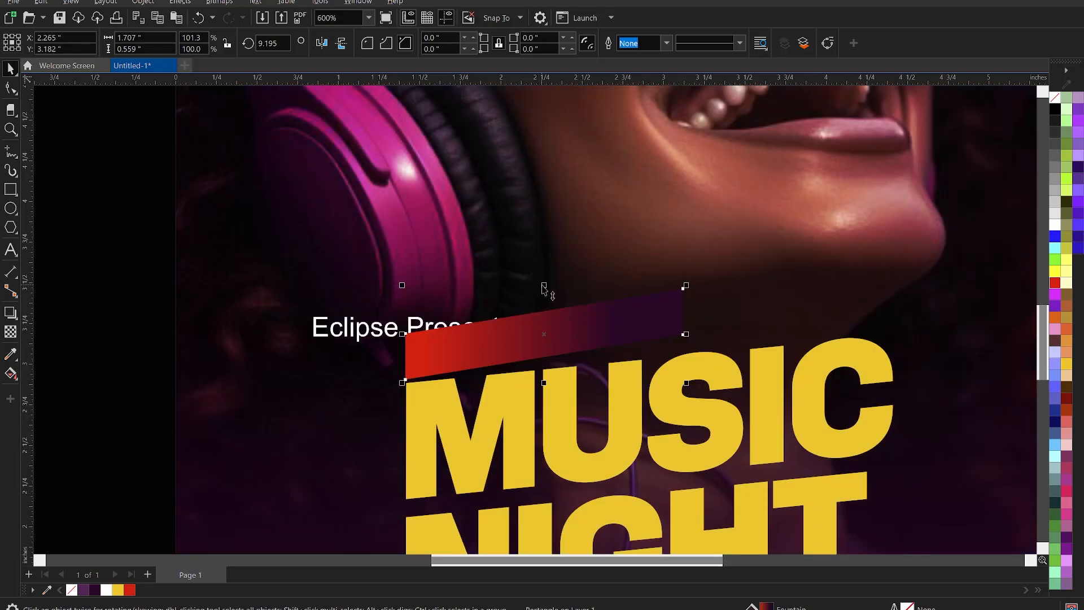
{"action": "left_click_drag", "start_coordinate": [543, 289], "coordinate": [547, 303]}
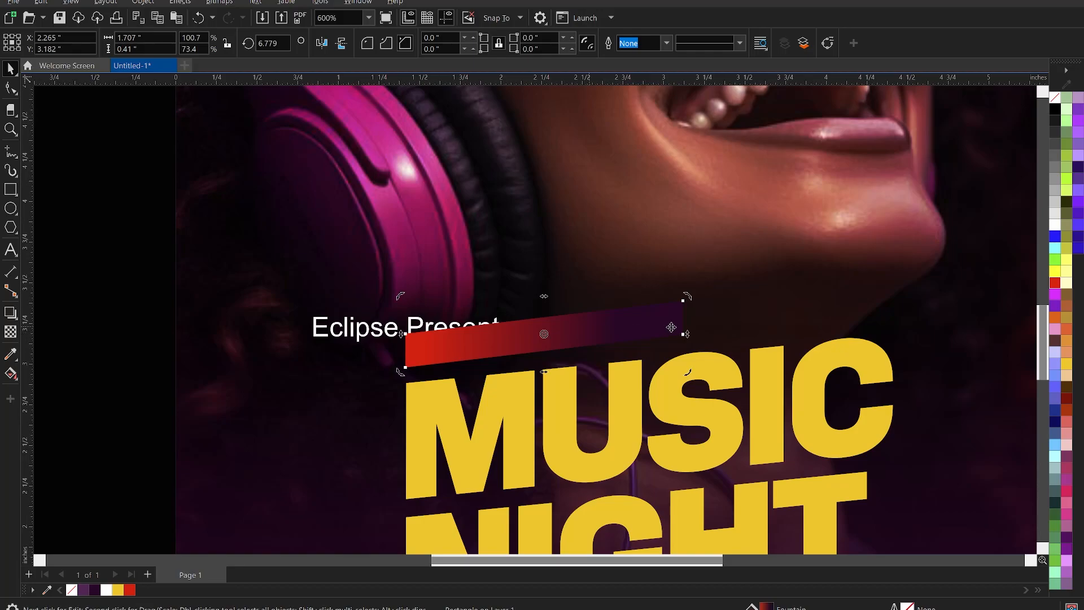
{"action": "left_click_drag", "start_coordinate": [688, 334], "coordinate": [698, 297]}
{"action": "left_click", "coordinate": [632, 324]}
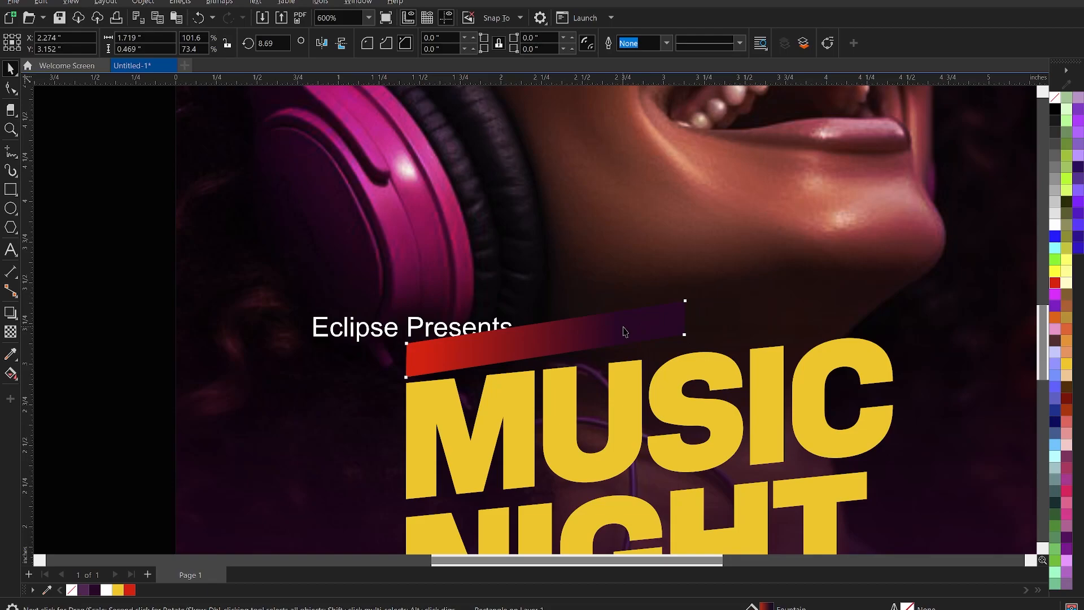
Change the Eclipse Presents text to all uppercase.
{"action": "double_click", "coordinate": [351, 334]}
{"action": "key", "text": "ctrl+a"}
{"action": "right_click", "coordinate": [365, 335]}
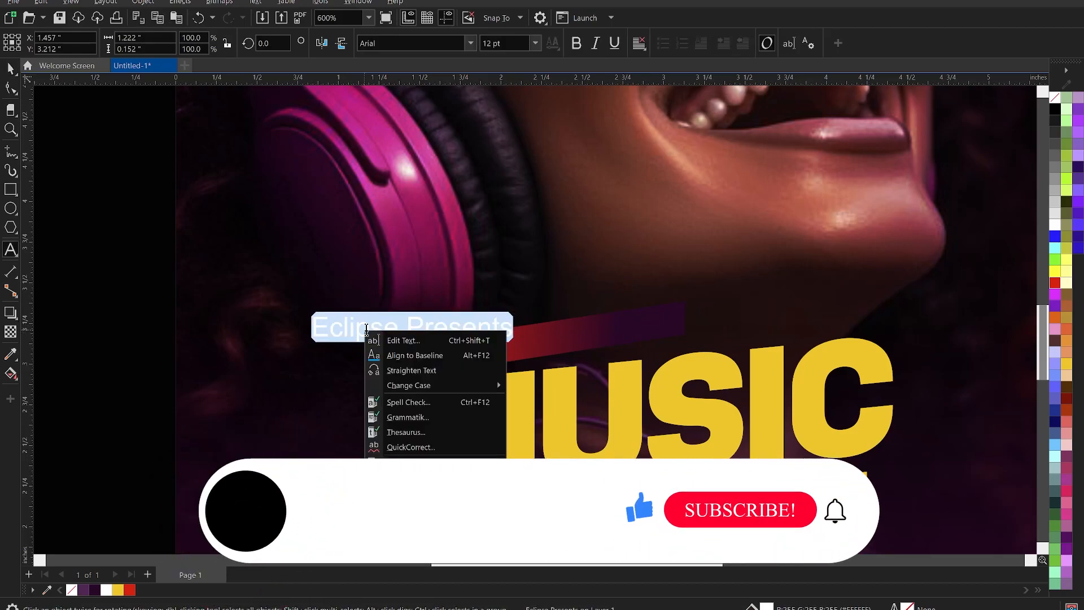
{"action": "mouse_move", "coordinate": [440, 385]}
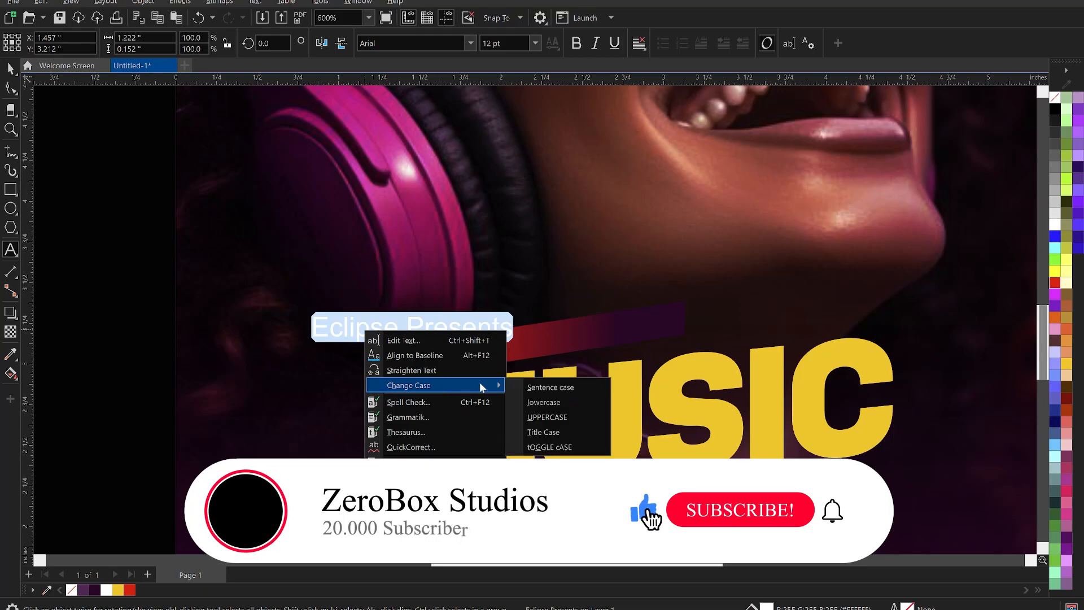
{"action": "left_click", "coordinate": [542, 417]}
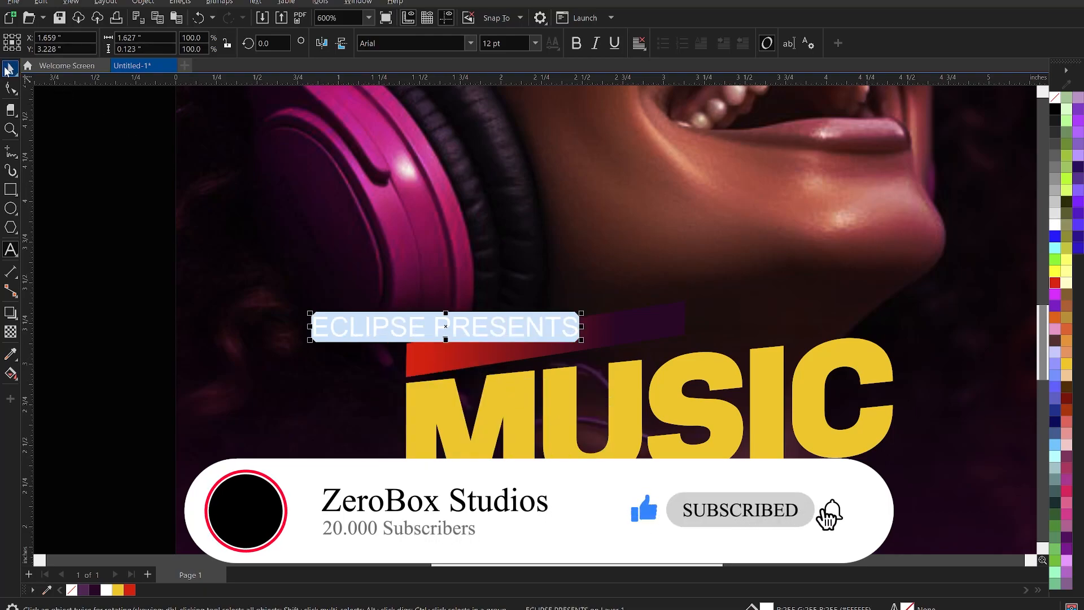
{"action": "key", "text": "ctrl+space"}
Bring ECLIPSE PRESENTS in front of the gradient bar and set its font to KonsensBold.
{"action": "key", "text": "ctrl+x"}
{"action": "key", "text": "ctrl+v"}
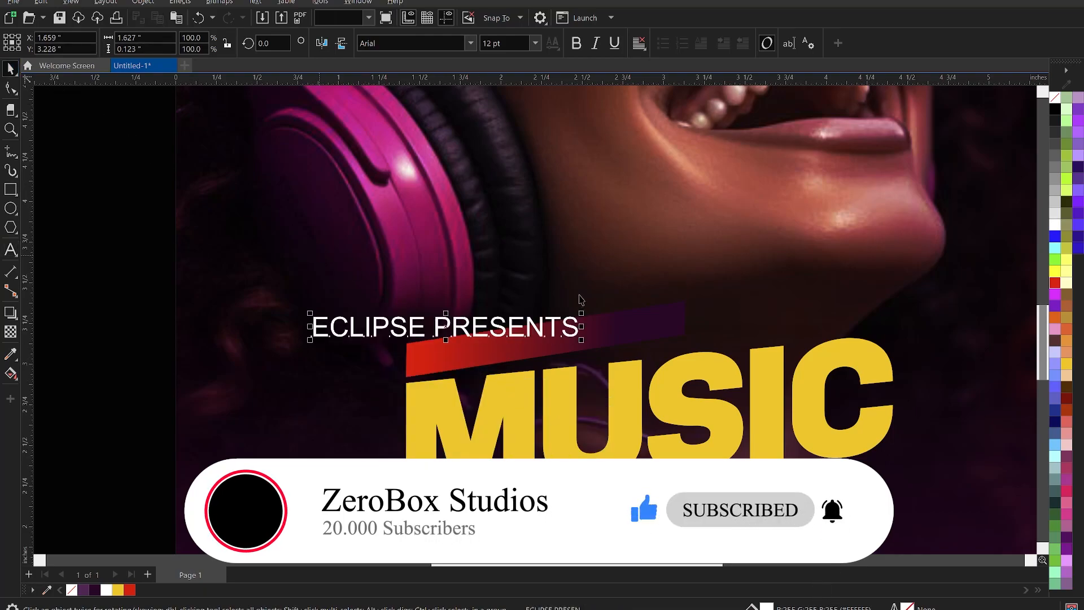
{"action": "left_click", "coordinate": [470, 44]}
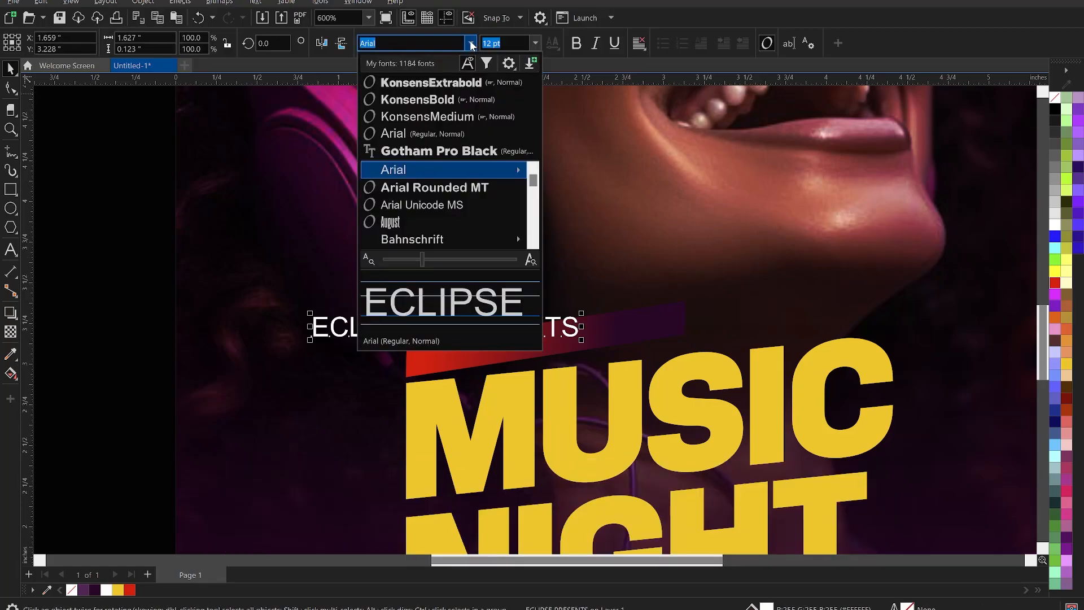
{"action": "left_click", "coordinate": [455, 100]}
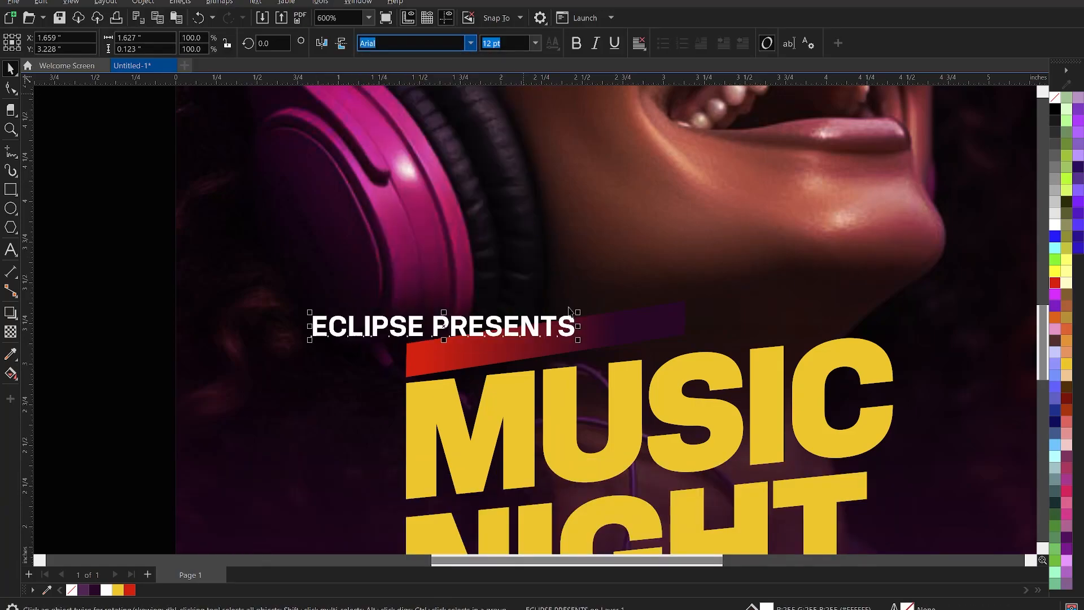
Shrink ECLIPSE PRESENTS to fit the gradient bar, centre it there and tilt it to the bar's slant.
{"action": "left_click_drag", "start_coordinate": [579, 343], "coordinate": [483, 340]}
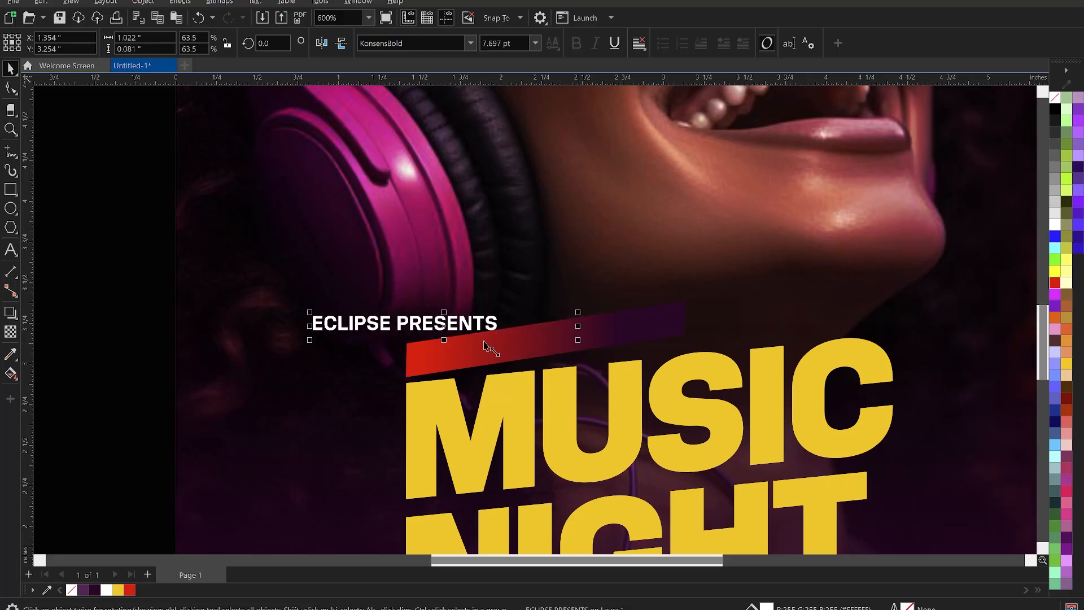
{"action": "left_click", "coordinate": [514, 341], "text": "shift"}
{"action": "key", "text": "c"}
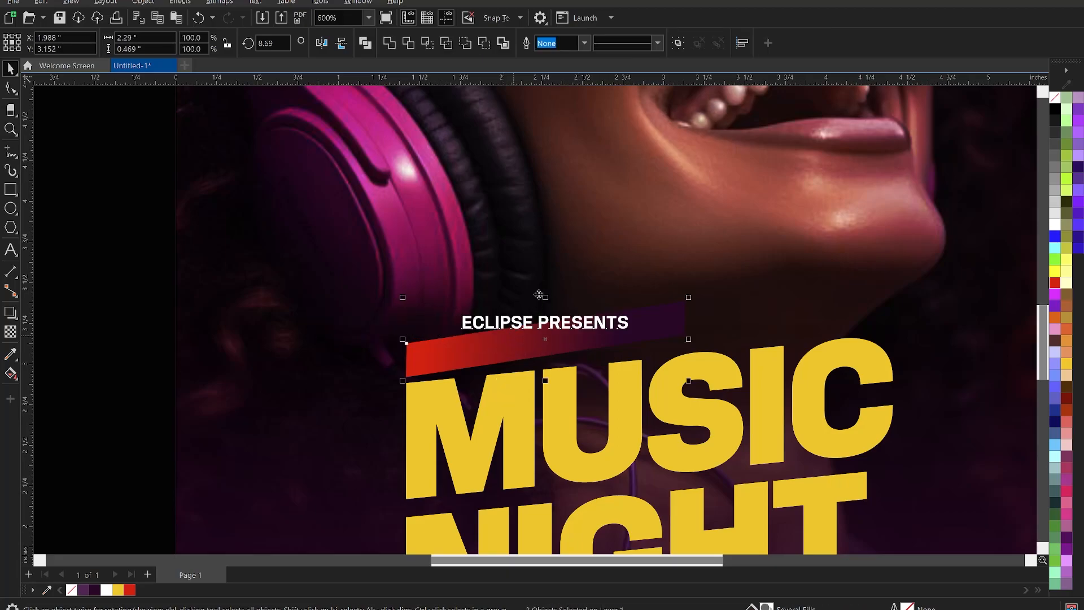
{"action": "key", "text": "e"}
{"action": "left_click", "coordinate": [547, 244]}
{"action": "left_click", "coordinate": [563, 350]}
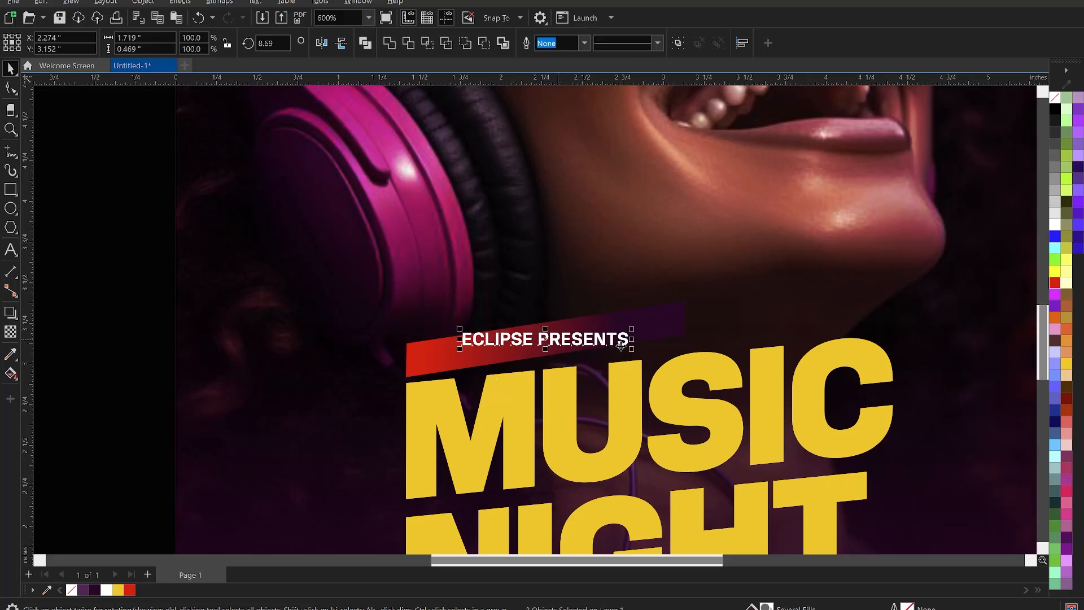
{"action": "left_click_drag", "start_coordinate": [635, 351], "coordinate": [648, 346]}
{"action": "left_click", "coordinate": [590, 333]}
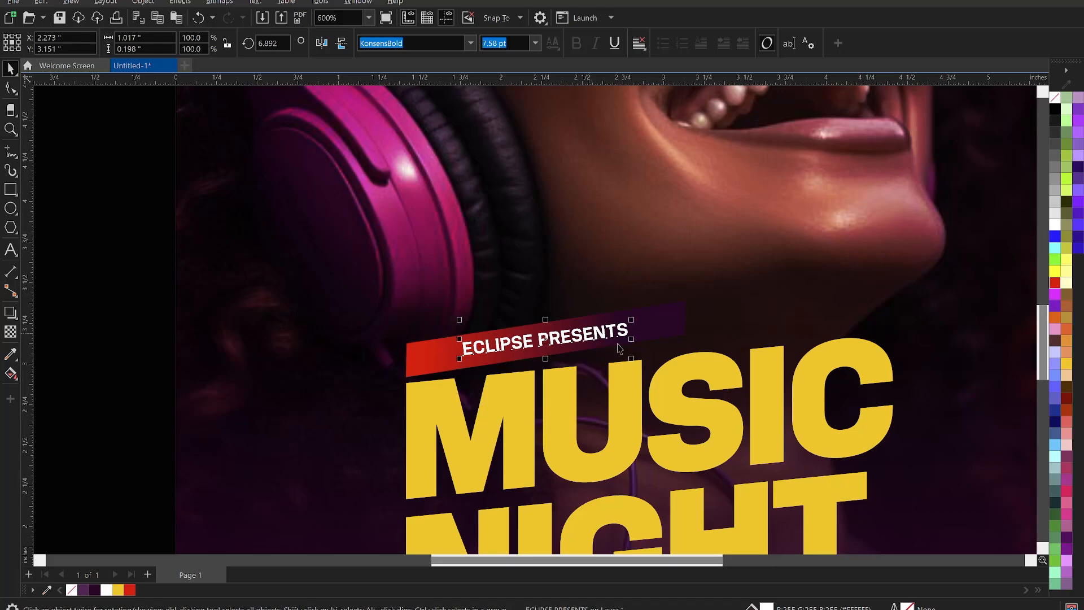
Undo the lens over the title, enlarge ECLIPSE PRESENTS slightly and widen its letter spacing.
{"action": "left_click", "coordinate": [633, 359]}
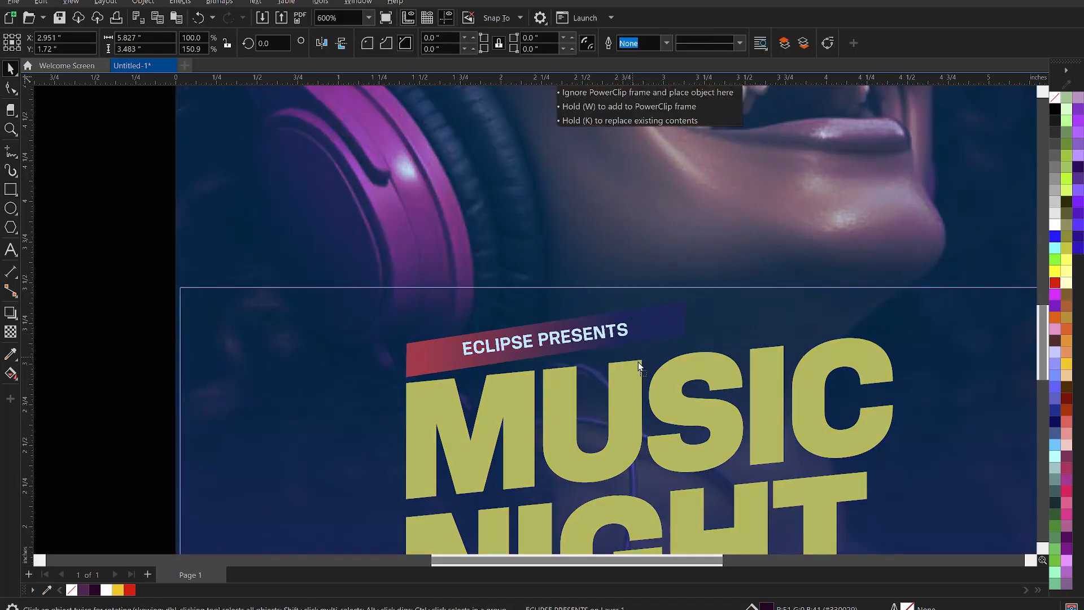
{"action": "key", "text": "ctrl+z"}
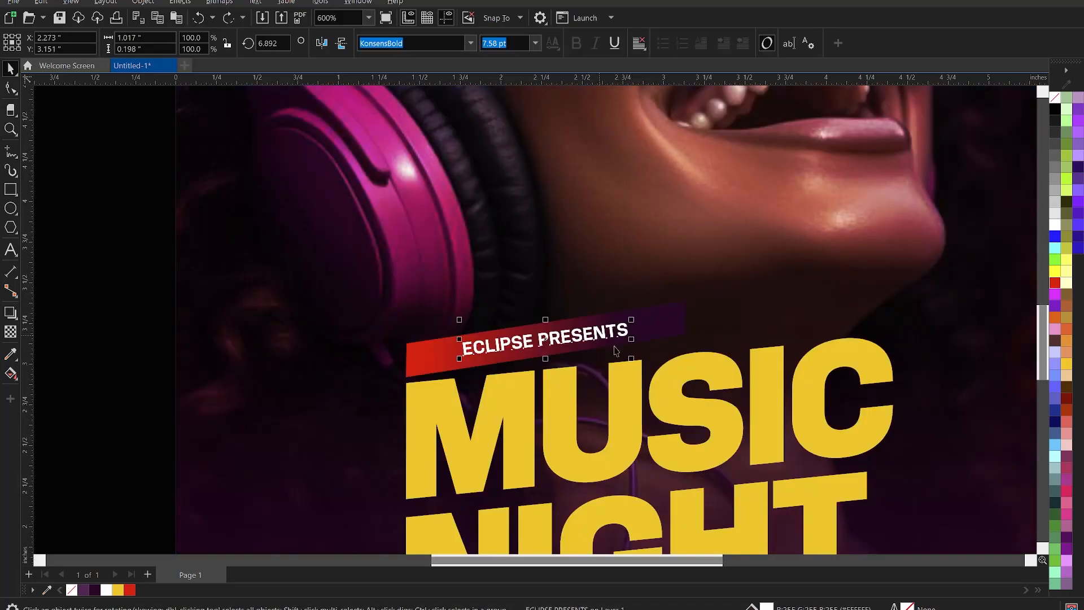
{"action": "left_click_drag", "start_coordinate": [632, 360], "coordinate": [640, 368]}
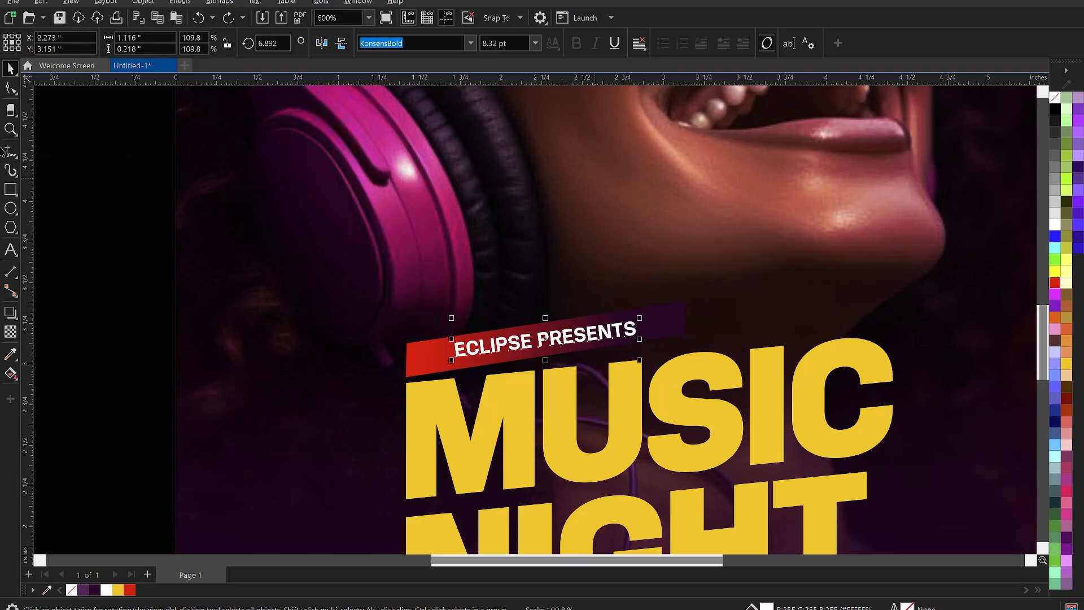
{"action": "left_click", "coordinate": [11, 87]}
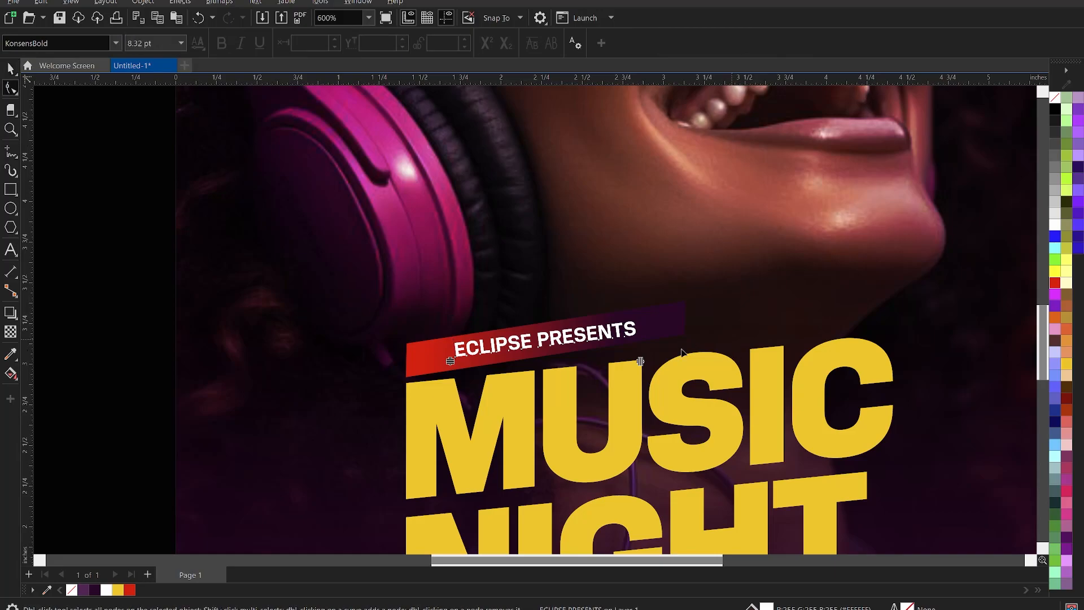
{"action": "left_click_drag", "start_coordinate": [640, 361], "coordinate": [665, 359]}
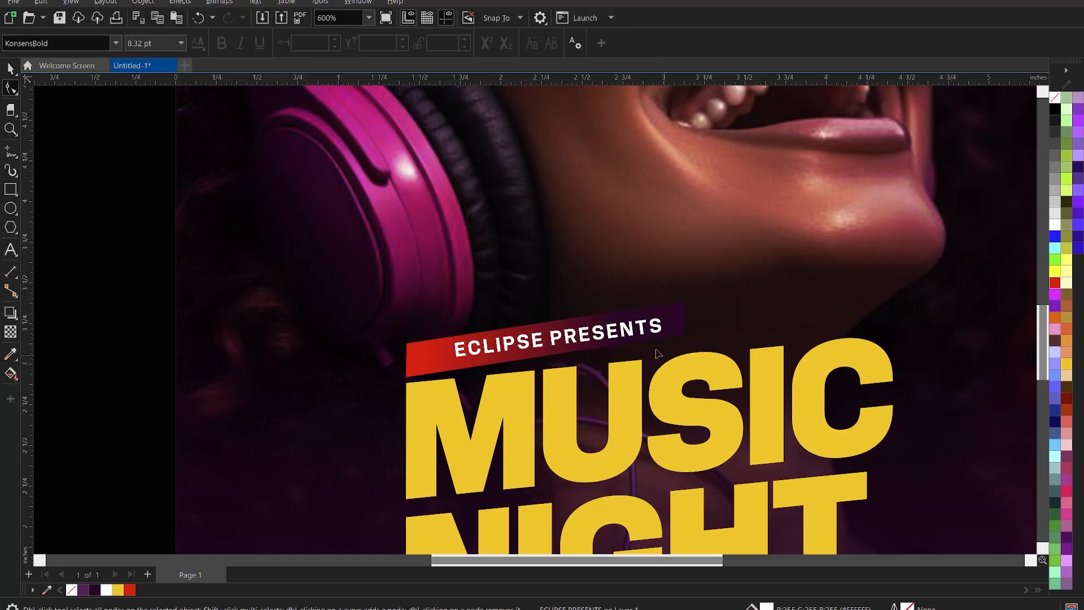
Centre ECLIPSE PRESENTS horizontally and vertically on the red banner.
{"action": "left_click", "coordinate": [433, 360], "text": "shift"}
{"action": "key", "text": "c"}
{"action": "key", "text": "e"}
{"action": "key", "text": "space"}
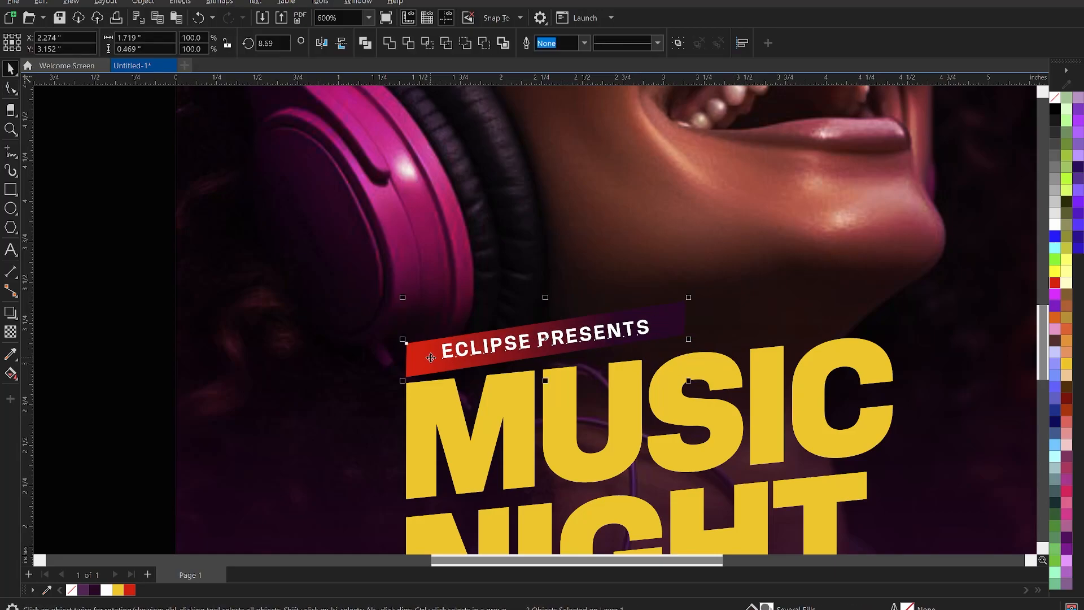
{"action": "left_click", "coordinate": [679, 339]}
{"action": "scroll", "coordinate": [637, 328], "scroll_direction": "down", "scroll_amount": 1}
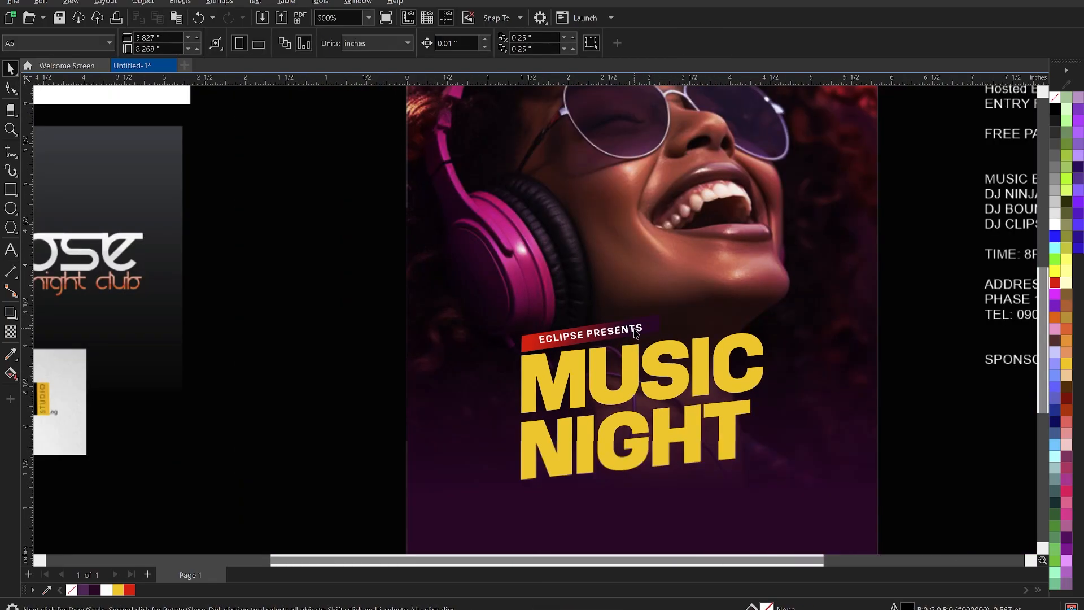
{"action": "scroll", "coordinate": [607, 357], "scroll_direction": "down", "scroll_amount": 2}
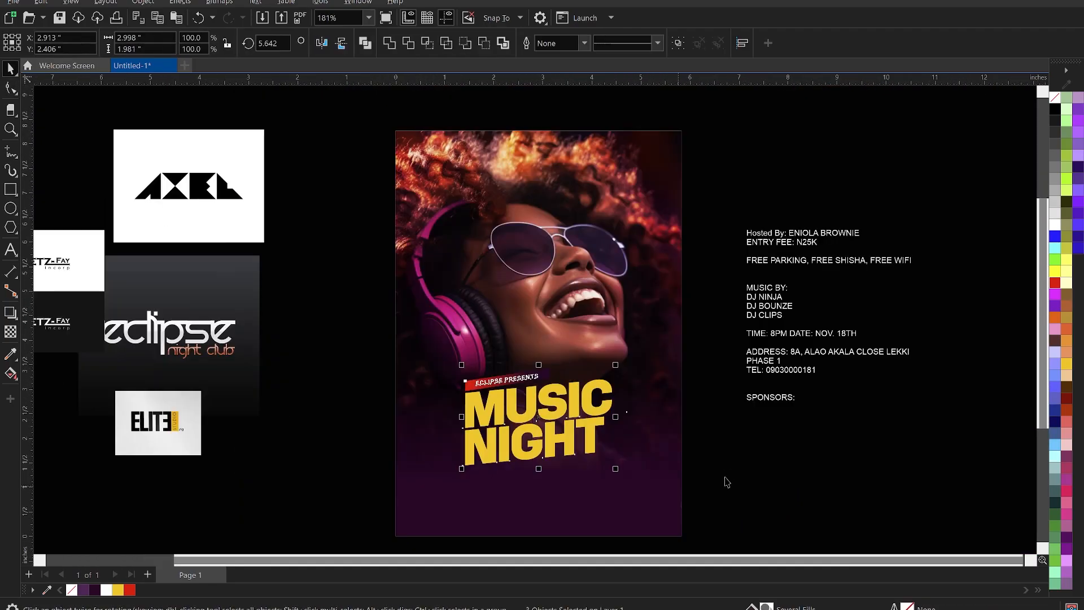
{"action": "left_click", "coordinate": [746, 475]}
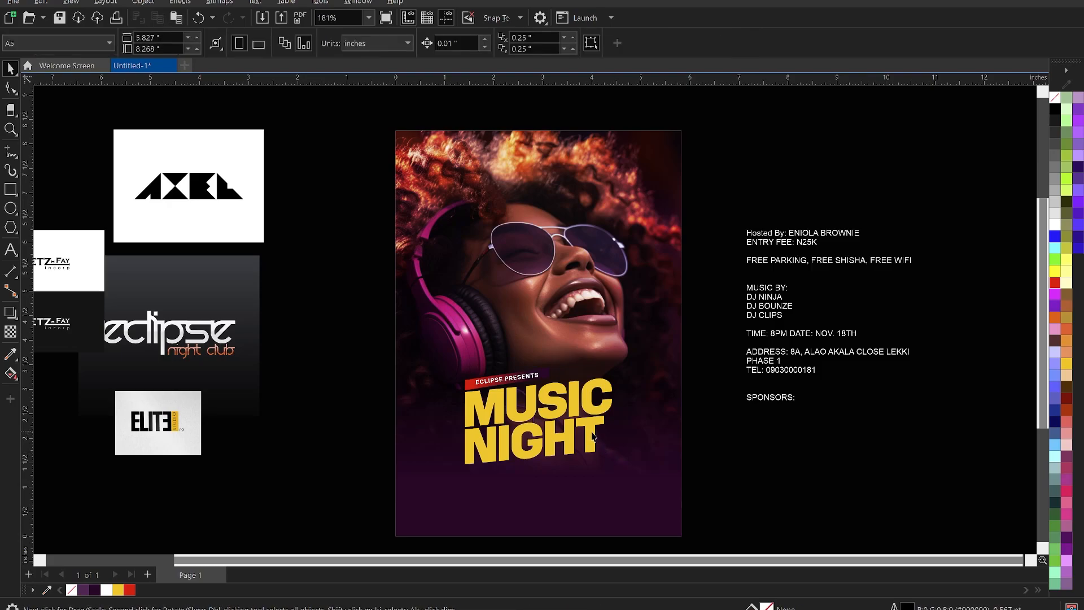
{"action": "scroll", "coordinate": [568, 442], "scroll_direction": "up", "scroll_amount": 1}
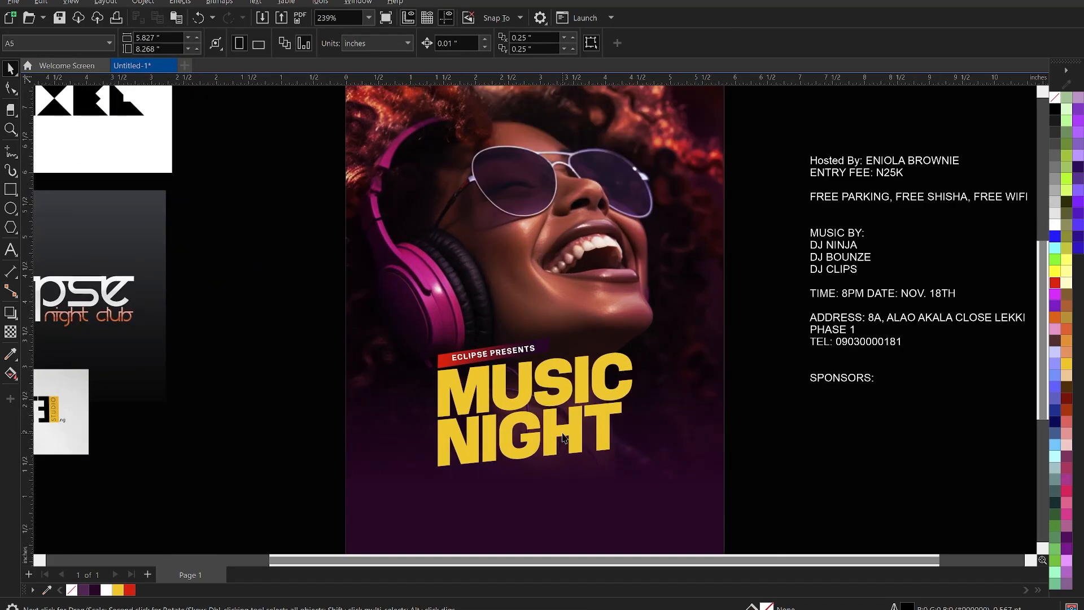
{"action": "left_click", "coordinate": [572, 432]}
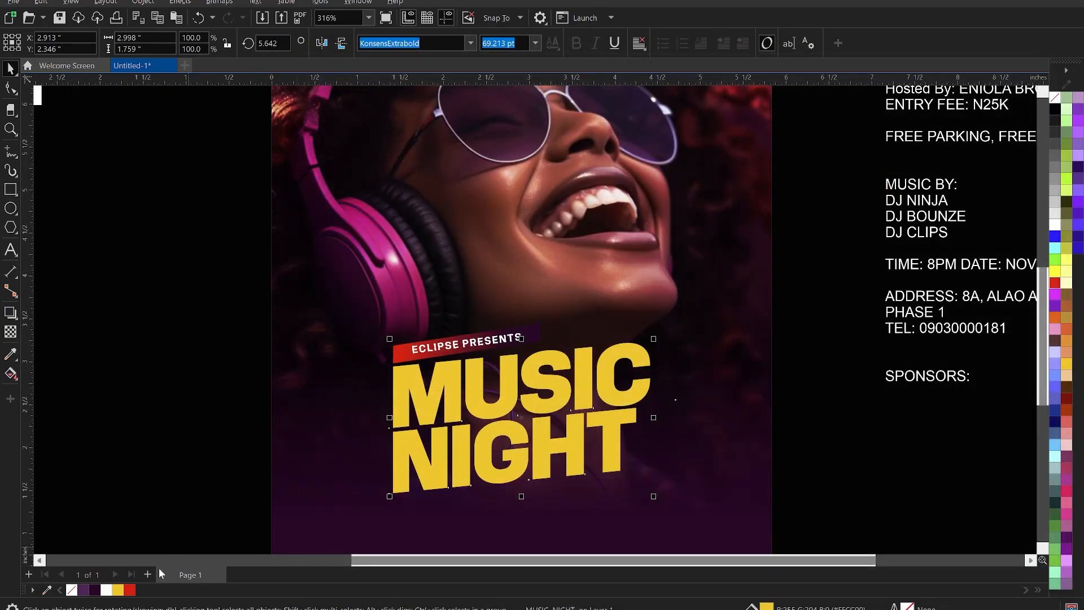
Fill the MUSIC NIGHT heading with black and export it as the PNG 'MUSIC' in Downloads.
{"action": "left_click", "coordinate": [1054, 109]}
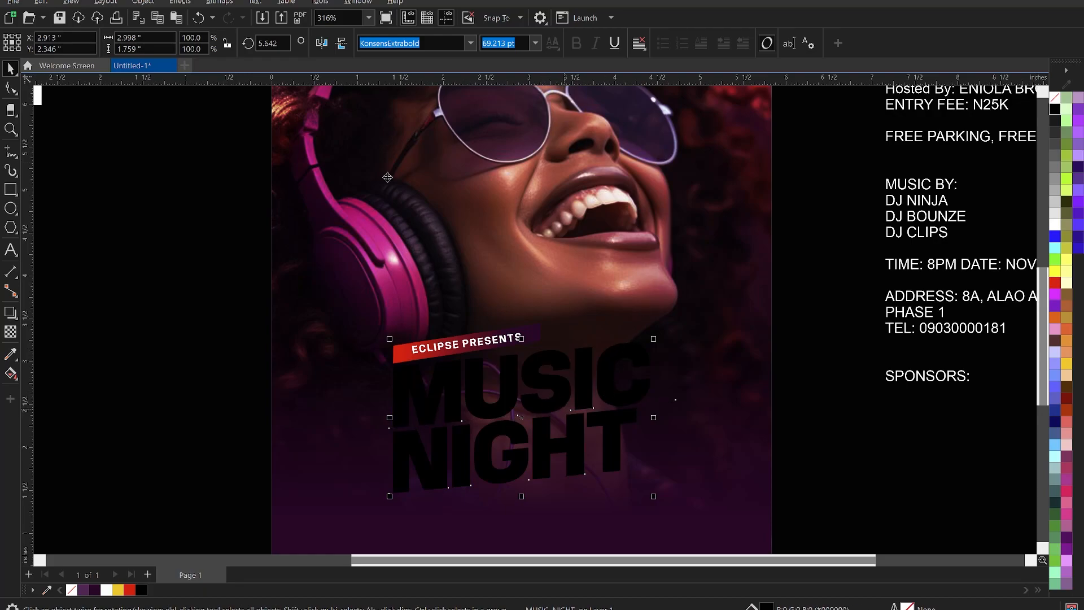
{"action": "left_click", "coordinate": [282, 19]}
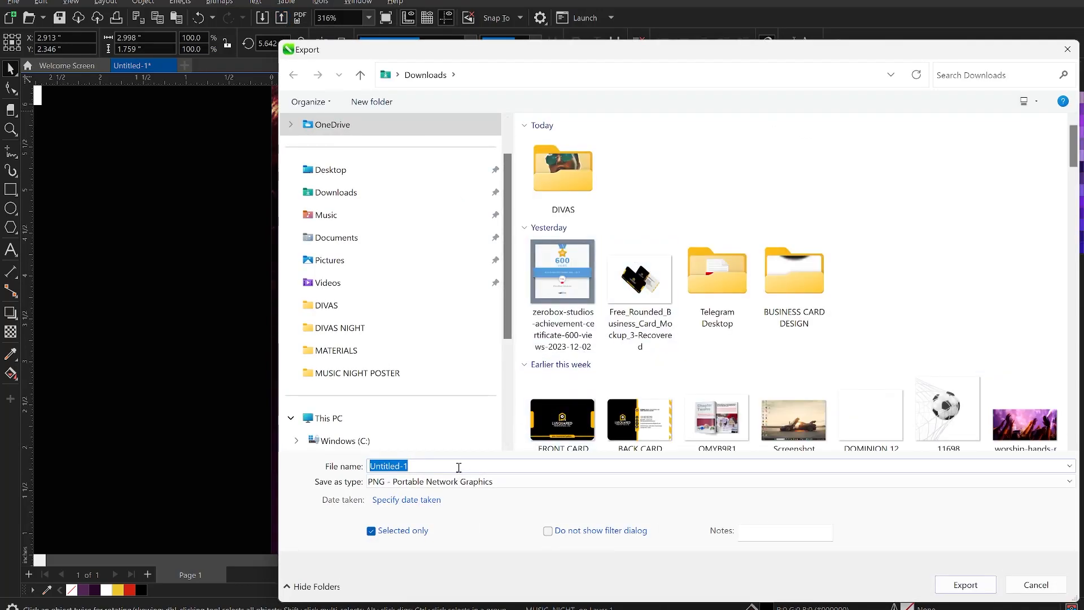
{"action": "type", "text": "MUSIC"}
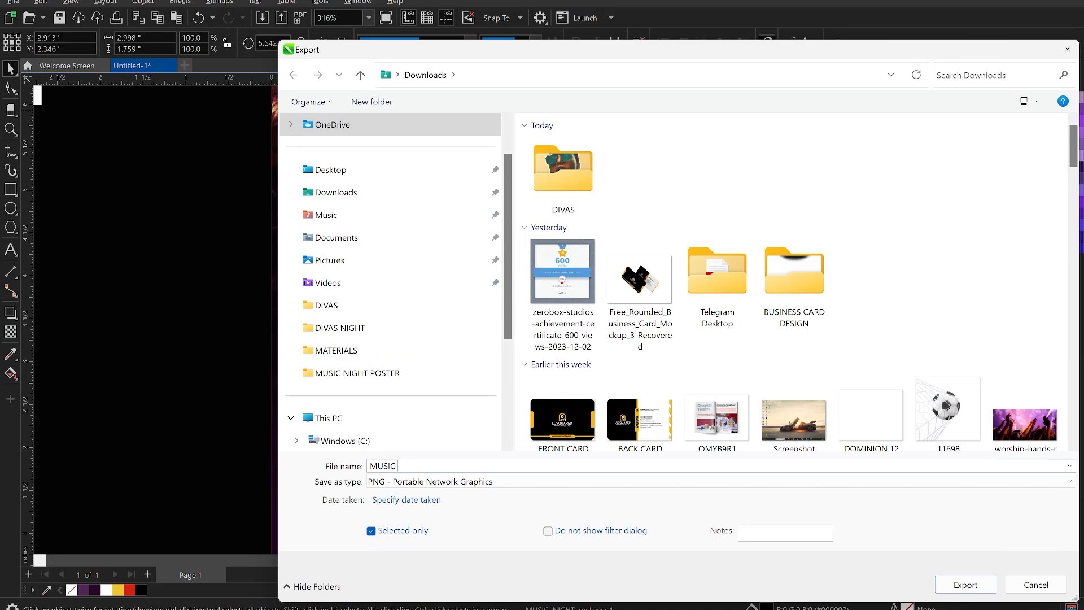
{"action": "left_click", "coordinate": [428, 482]}
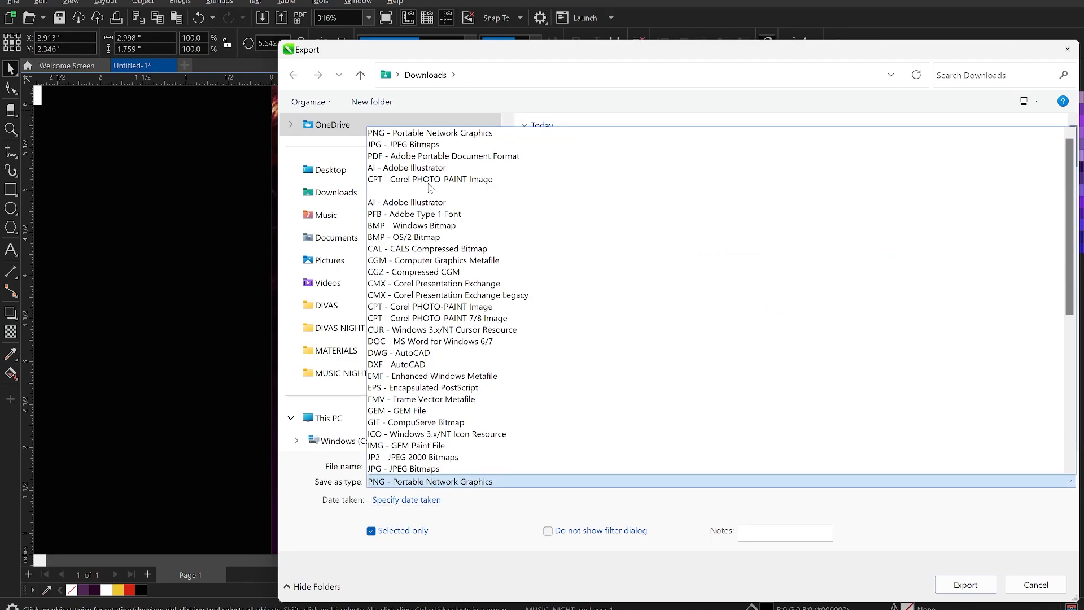
{"action": "left_click", "coordinate": [407, 133]}
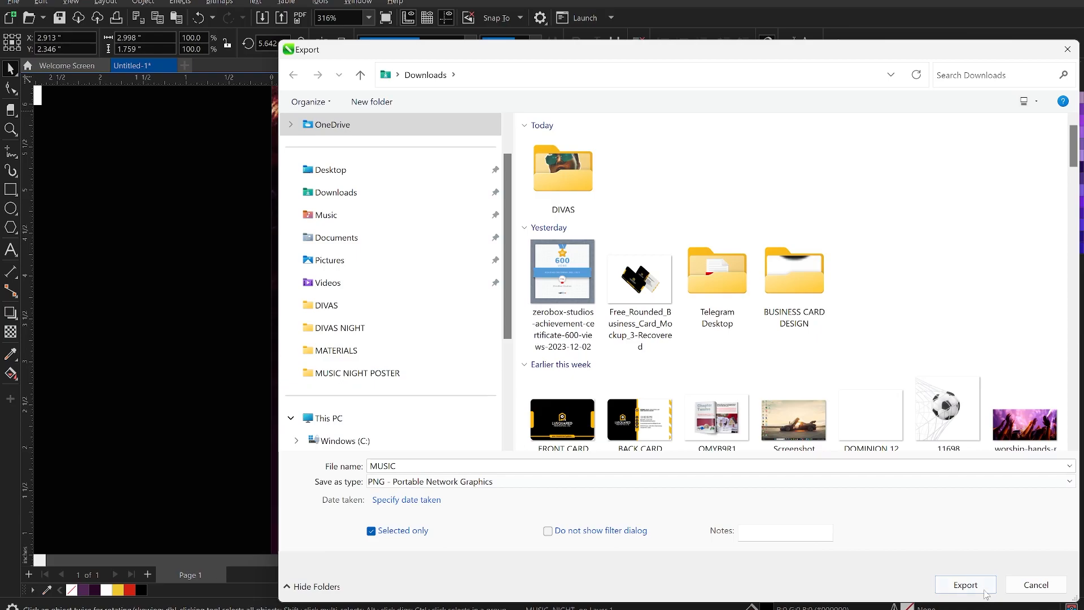
{"action": "left_click", "coordinate": [965, 585]}
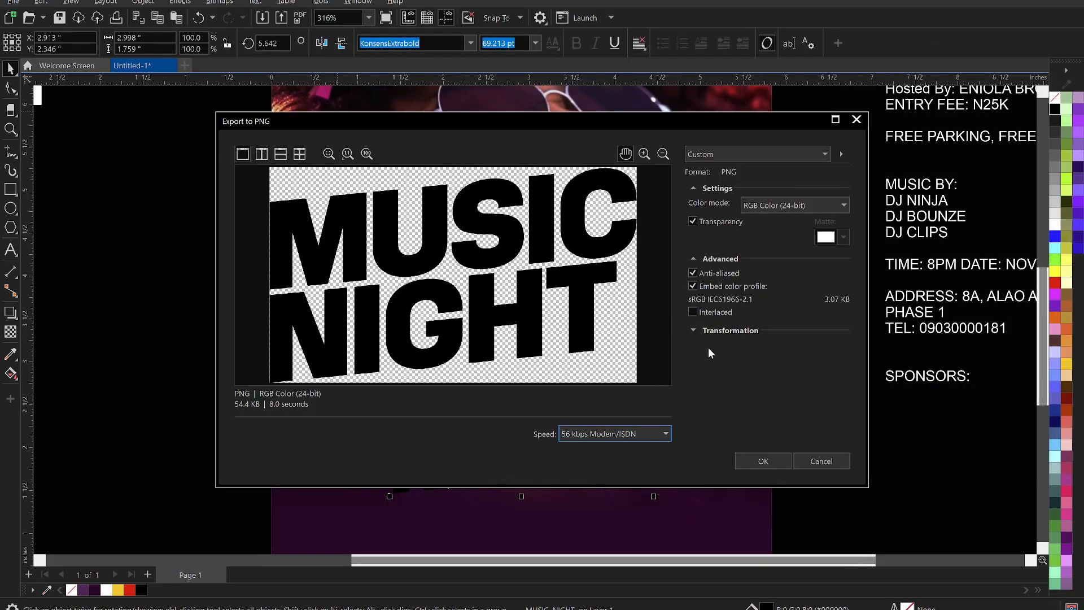
{"action": "left_click", "coordinate": [763, 460]}
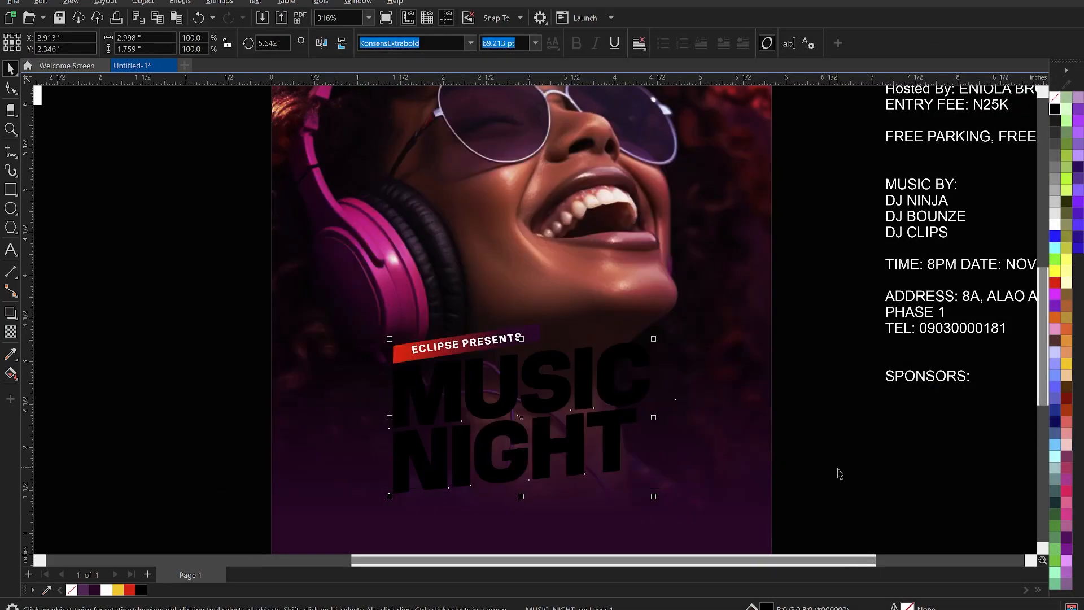
{"action": "left_click", "coordinate": [839, 473]}
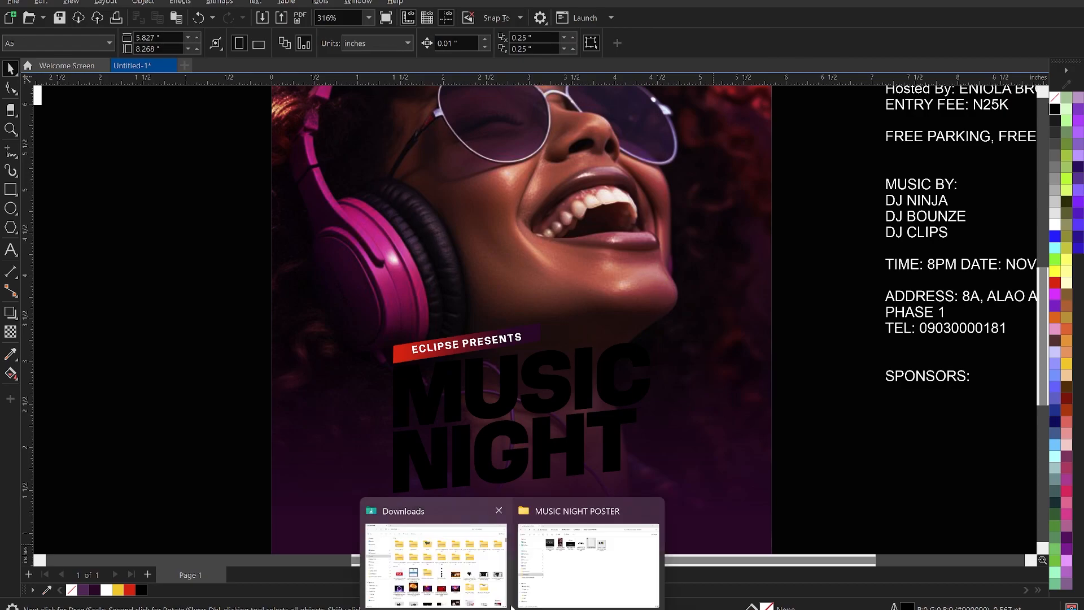
{"action": "left_click", "coordinate": [431, 553]}
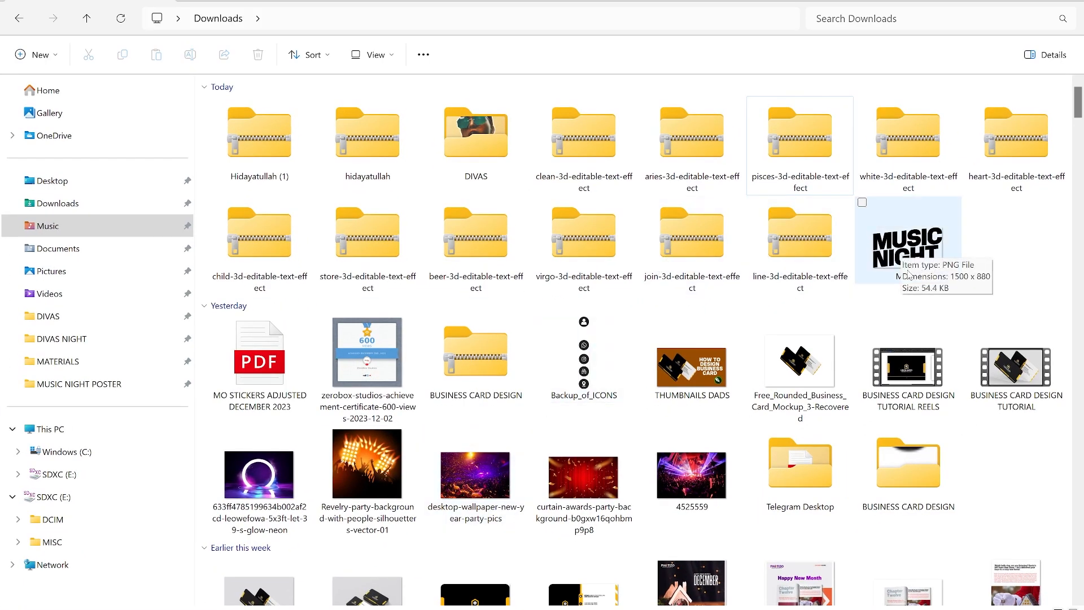
{"action": "scroll", "coordinate": [633, 220], "scroll_direction": "down", "scroll_amount": 15}
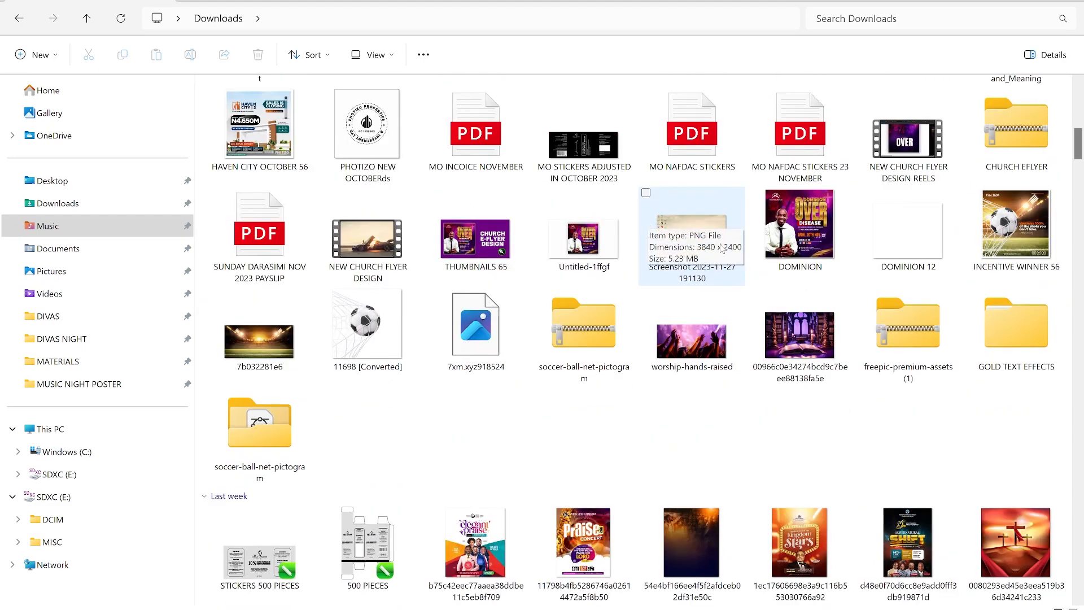
{"action": "double_click", "coordinate": [1004, 328]}
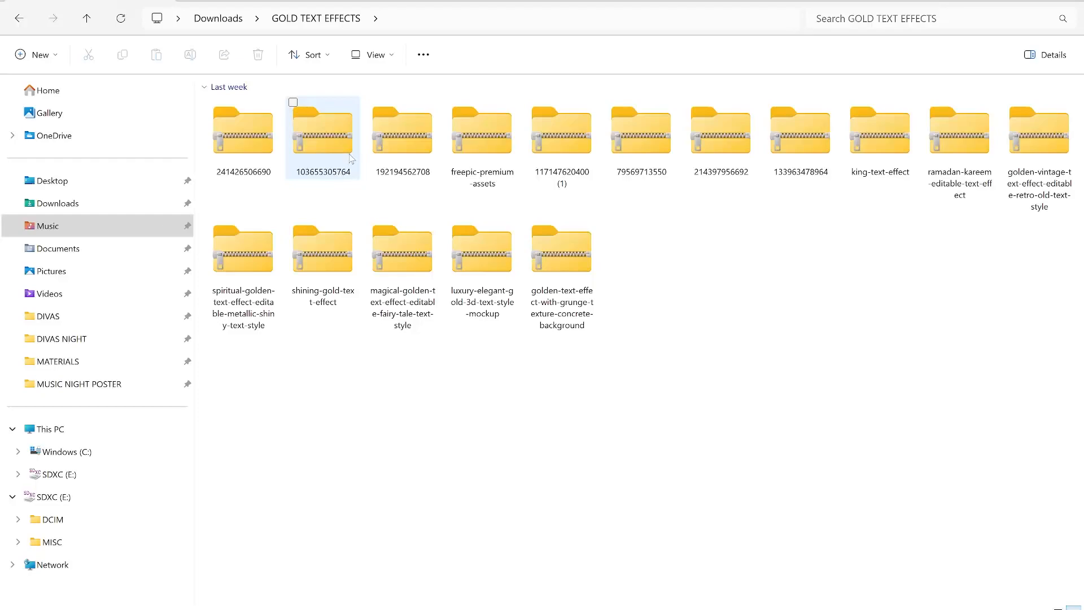
{"action": "double_click", "coordinate": [249, 134]}
Preview the template's JPG, then open owner_3d_editable_text_effect.psd in Photoshop.
{"action": "double_click", "coordinate": [280, 115]}
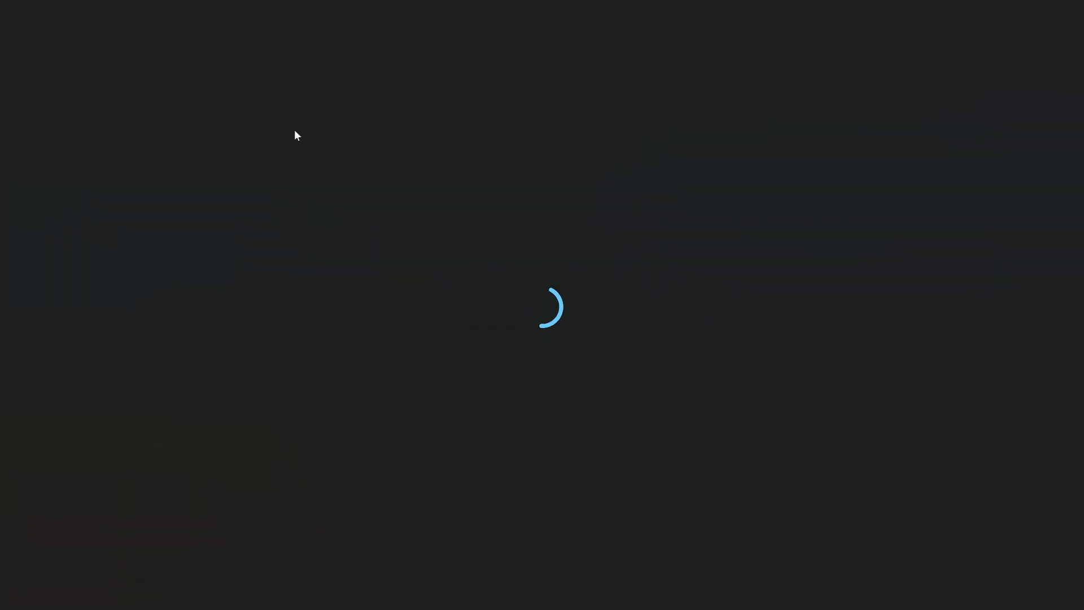
{"action": "scroll", "coordinate": [648, 314], "scroll_direction": "up", "scroll_amount": 5}
{"action": "scroll", "coordinate": [648, 322], "scroll_direction": "down", "scroll_amount": 5}
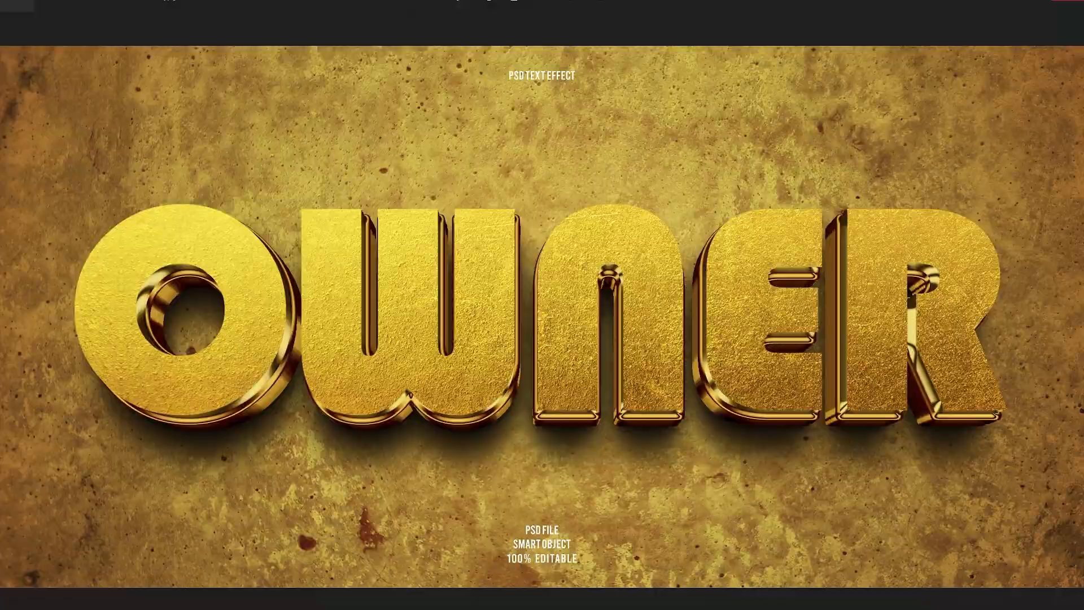
{"action": "key", "text": "alt+F4"}
{"action": "left_click", "coordinate": [295, 136]}
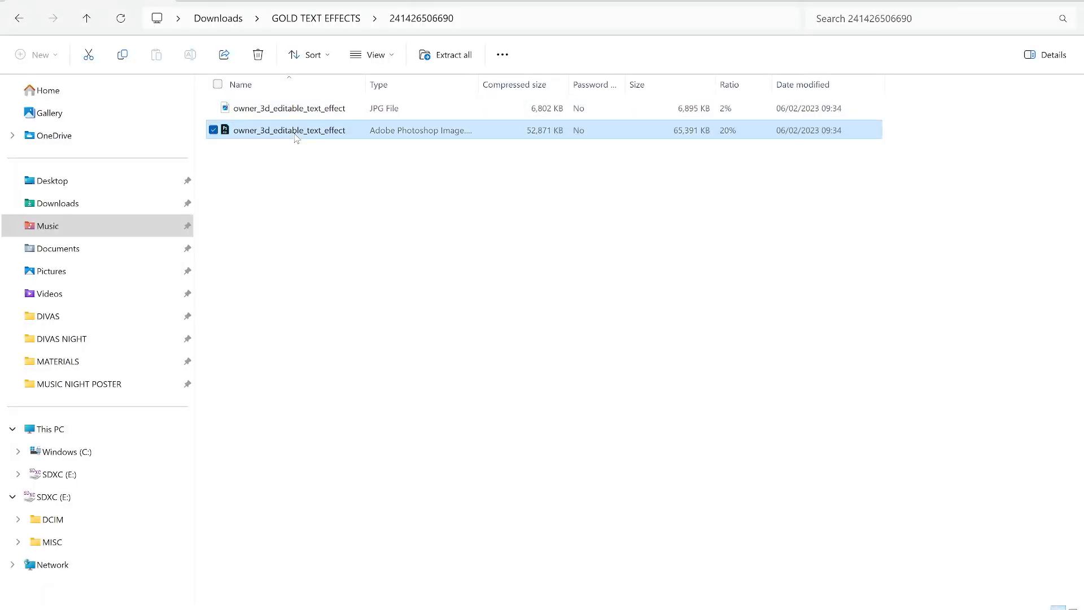
{"action": "double_click", "coordinate": [295, 135]}
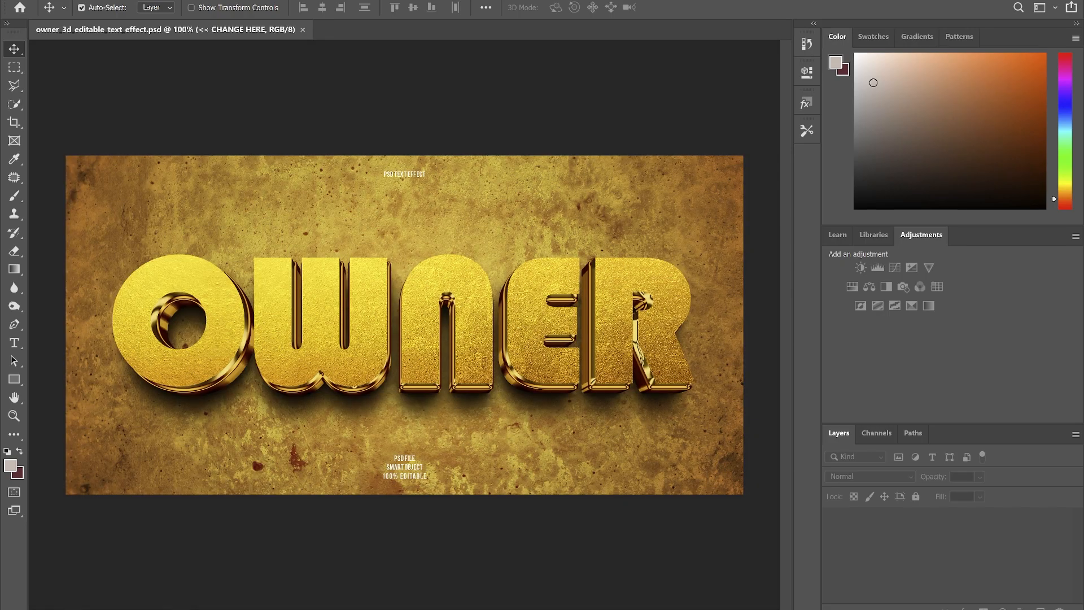
{"action": "left_click", "coordinate": [724, 89]}
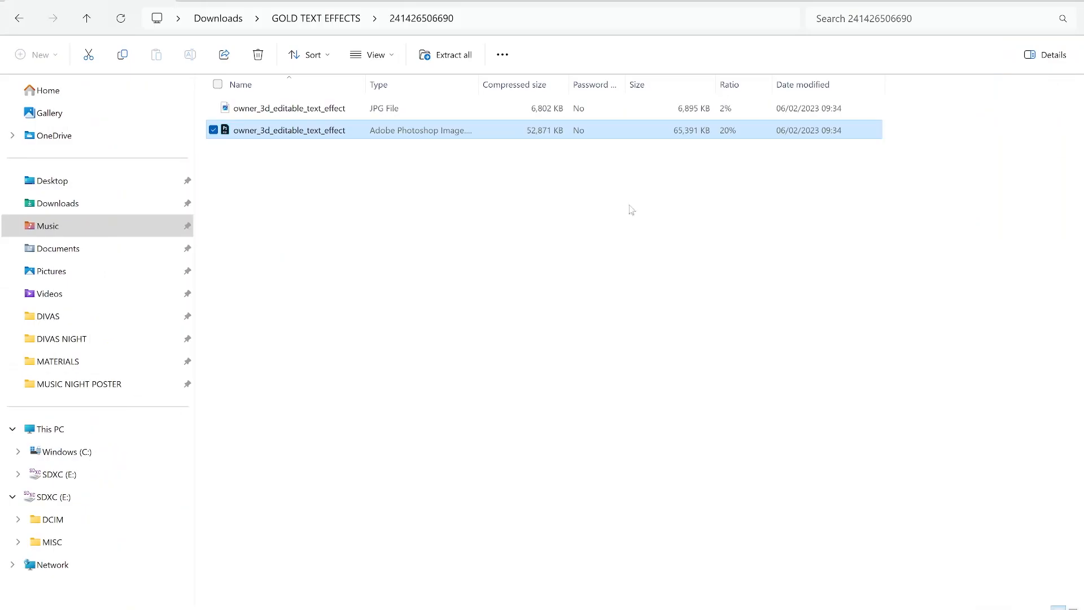
{"action": "left_click", "coordinate": [635, 211]}
{"action": "key", "text": "BackSpace"}
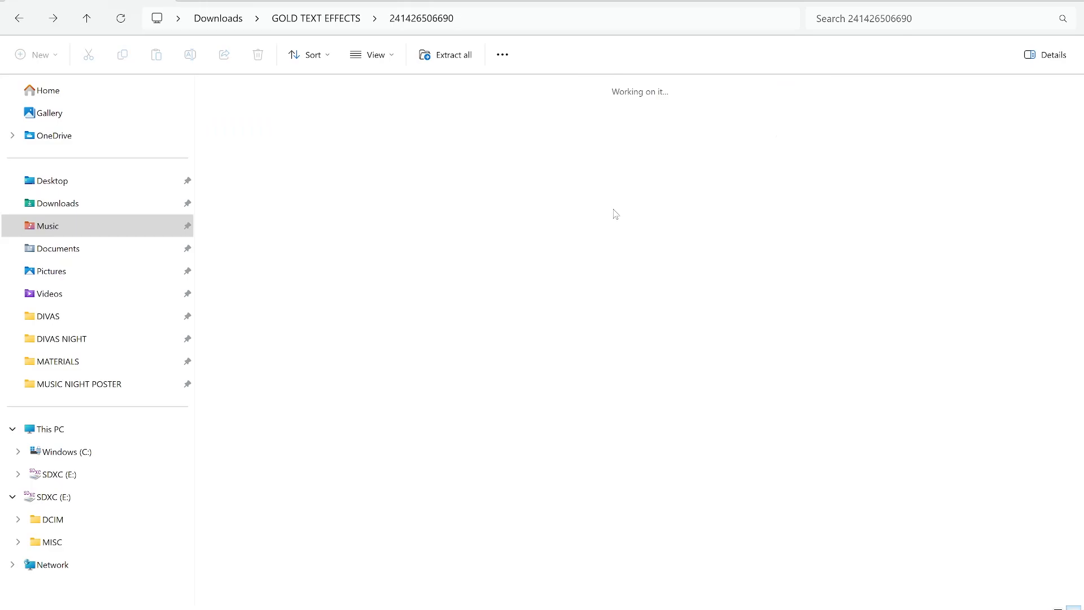
{"action": "double_click", "coordinate": [337, 150]}
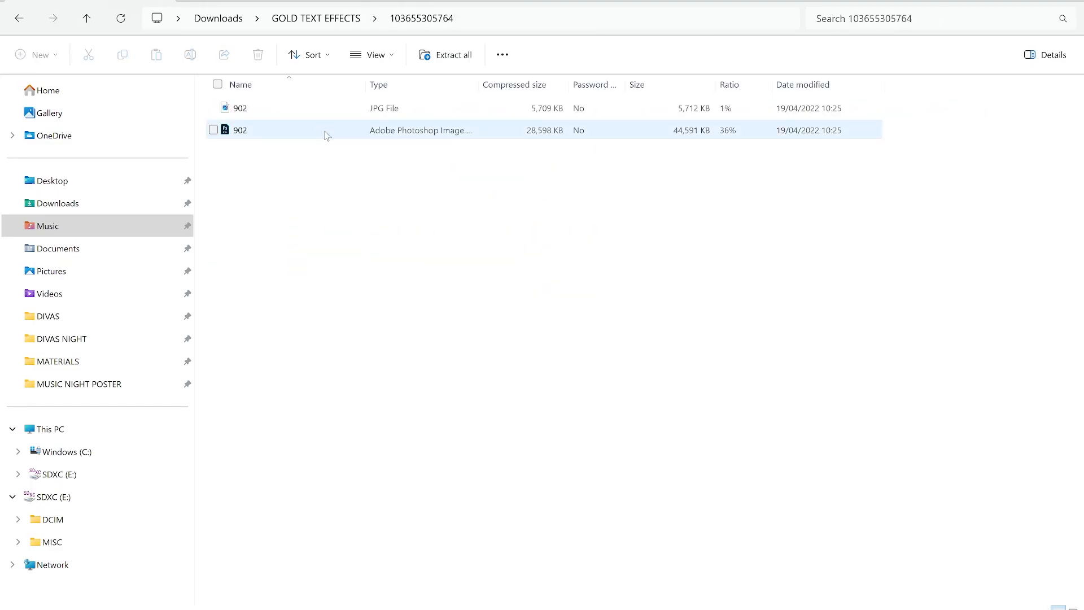
Preview 902.jpg, then open 902.psd in Photoshop.
{"action": "left_click", "coordinate": [279, 115]}
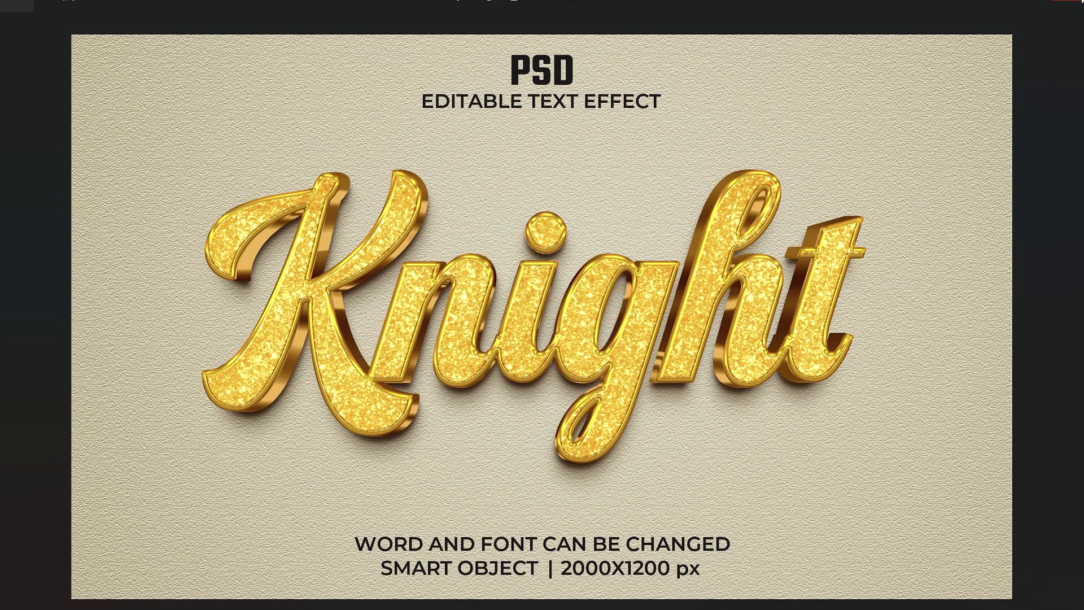
{"action": "key", "text": "Escape"}
{"action": "left_click", "coordinate": [242, 133]}
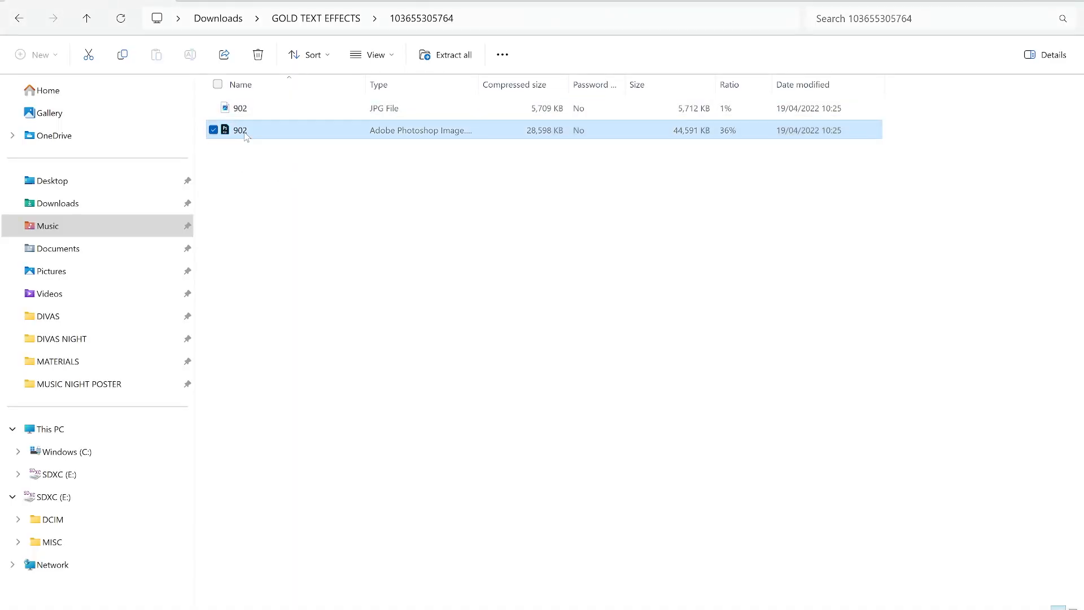
{"action": "double_click", "coordinate": [245, 131]}
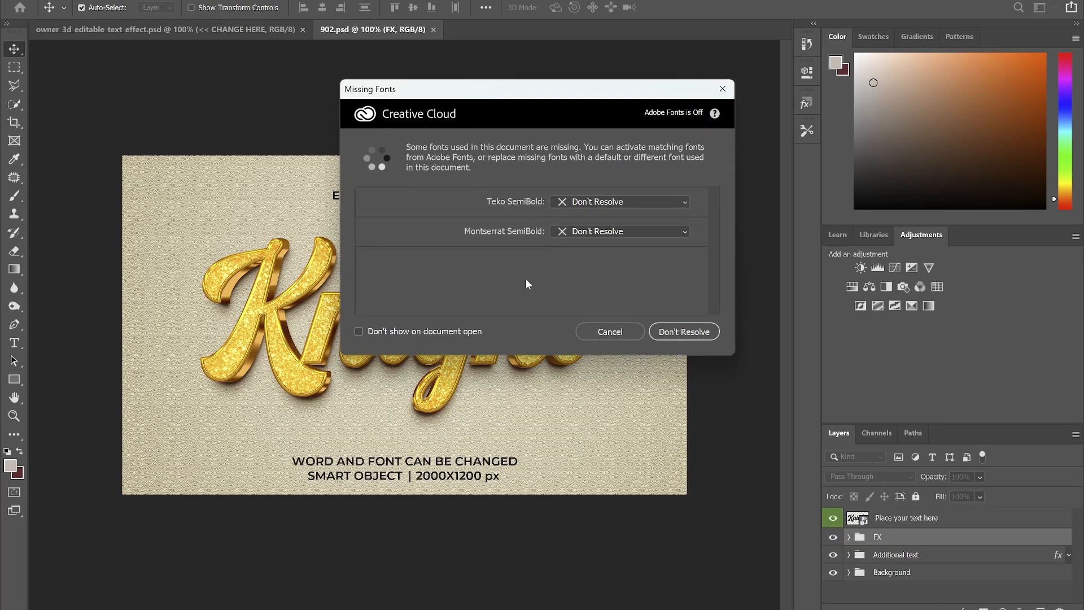
Dismiss the missing fonts notice and hide the Additional text layer in 902.psd.
{"action": "left_click", "coordinate": [605, 327]}
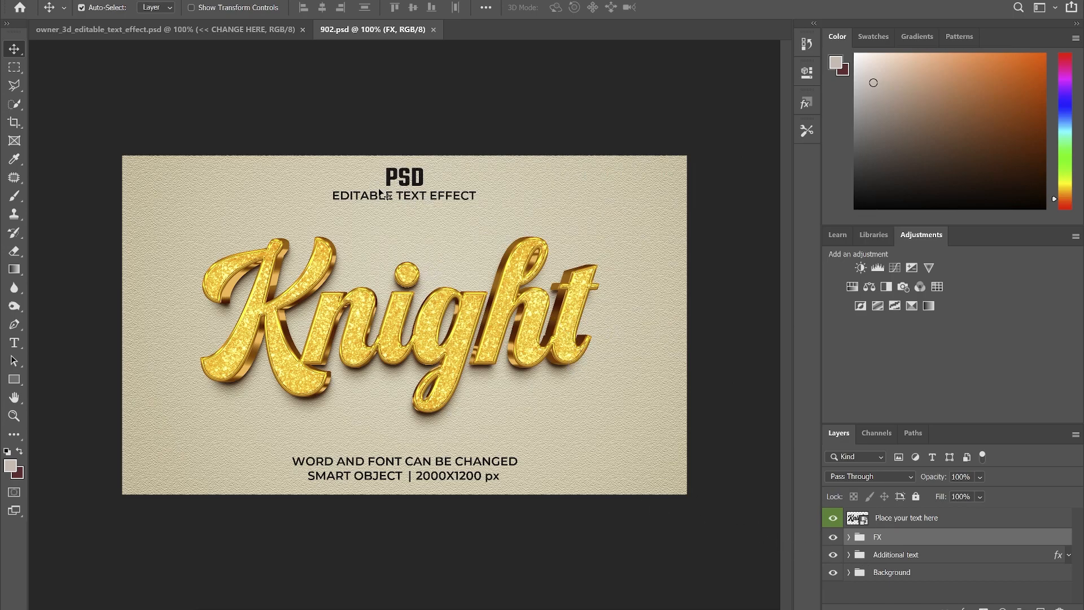
{"action": "left_click", "coordinate": [833, 554]}
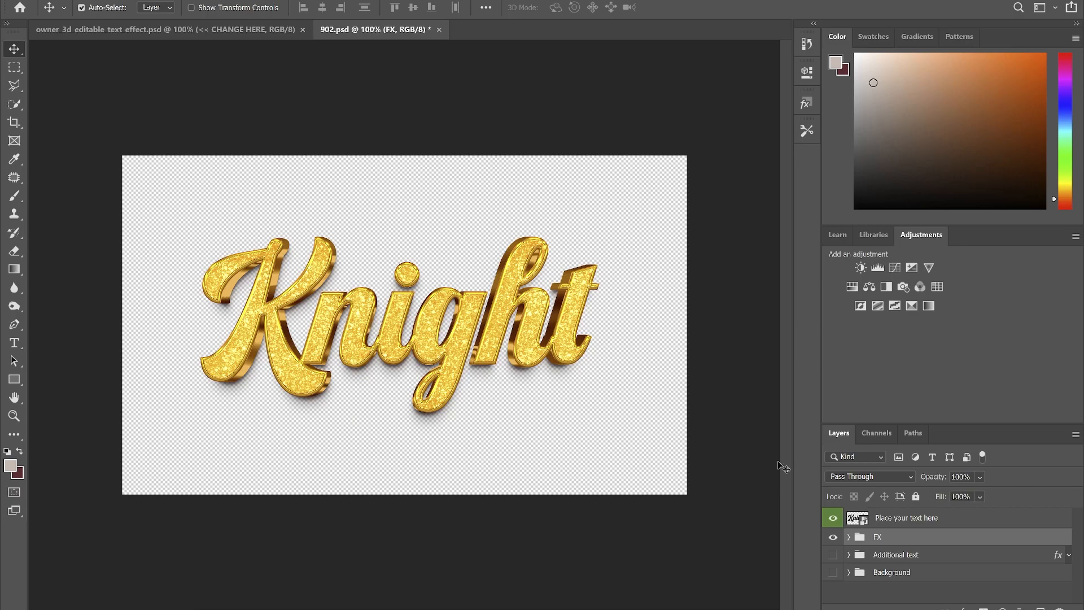
Open the Knight smart object, hide the Knight text and drag the MUSIC image in from Downloads.
{"action": "double_click", "coordinate": [859, 519]}
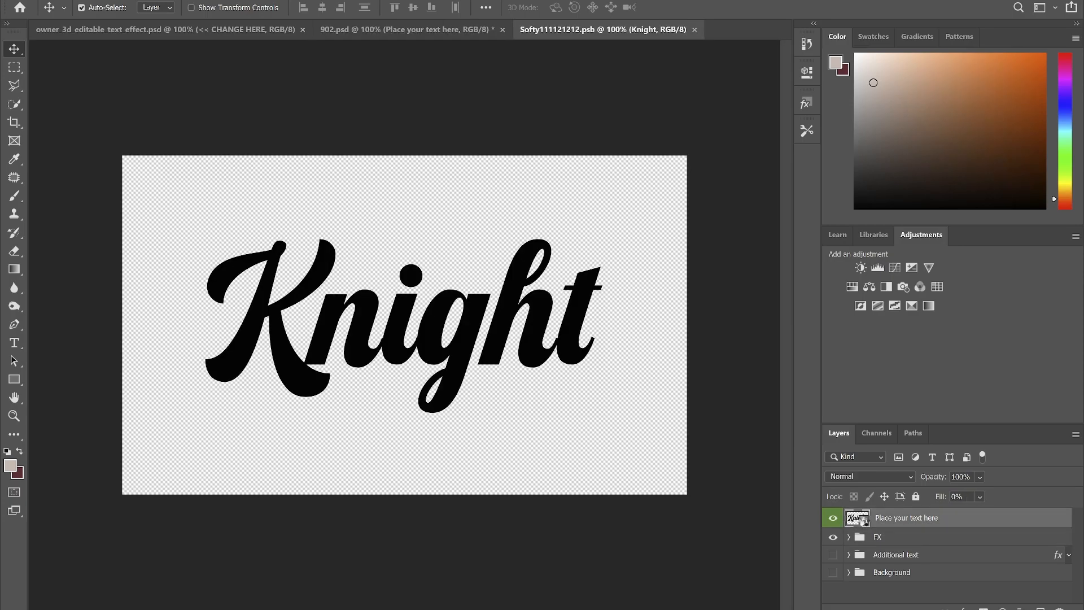
{"action": "left_click", "coordinate": [609, 331]}
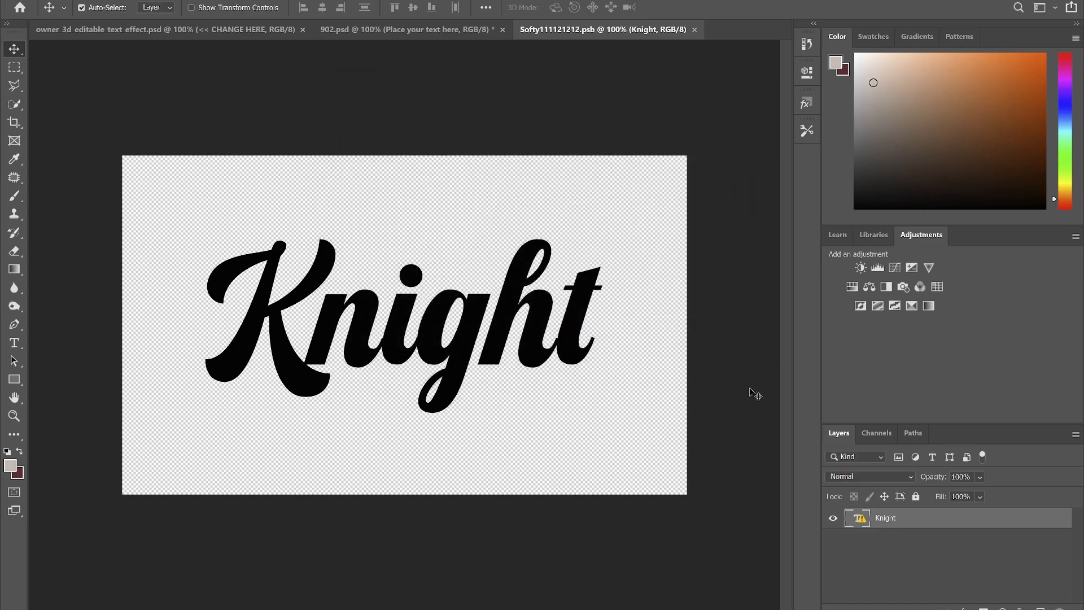
{"action": "left_click", "coordinate": [831, 518]}
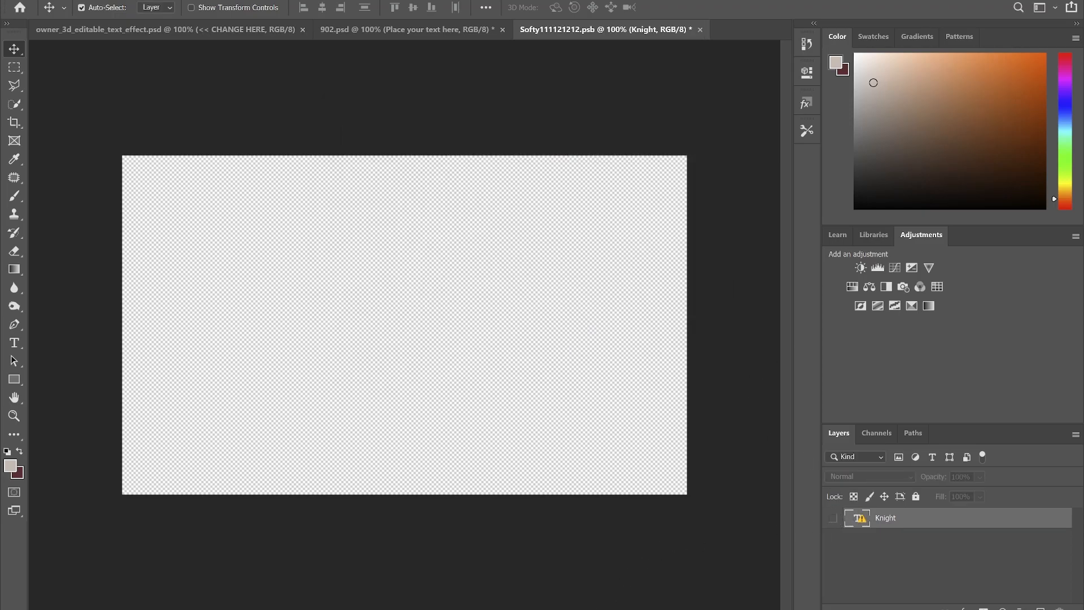
{"action": "mouse_move", "coordinate": [511, 608]}
{"action": "left_click", "coordinate": [436, 564]}
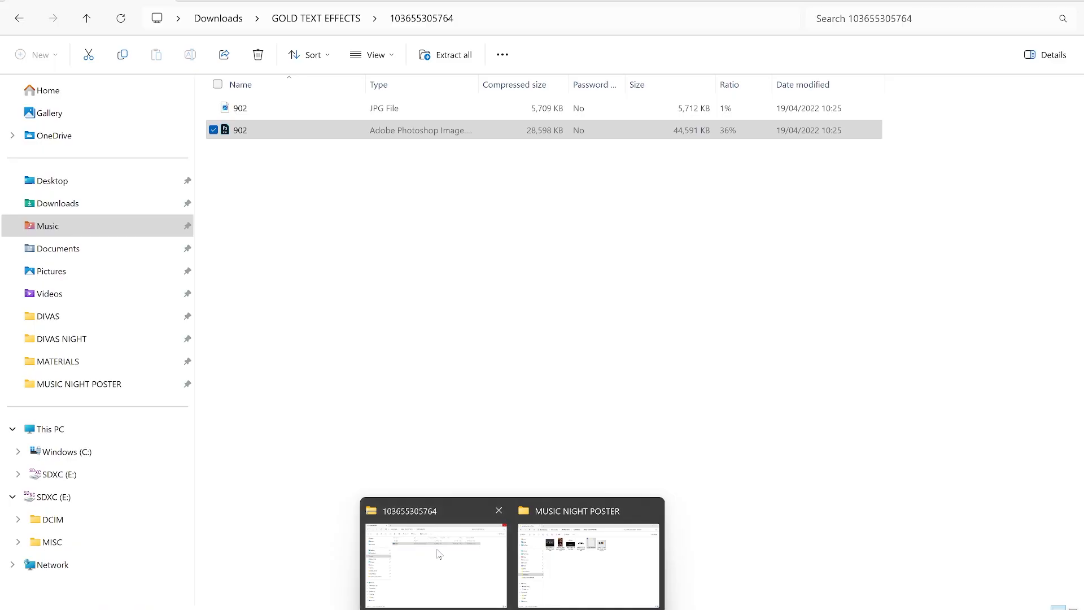
{"action": "left_click", "coordinate": [90, 210]}
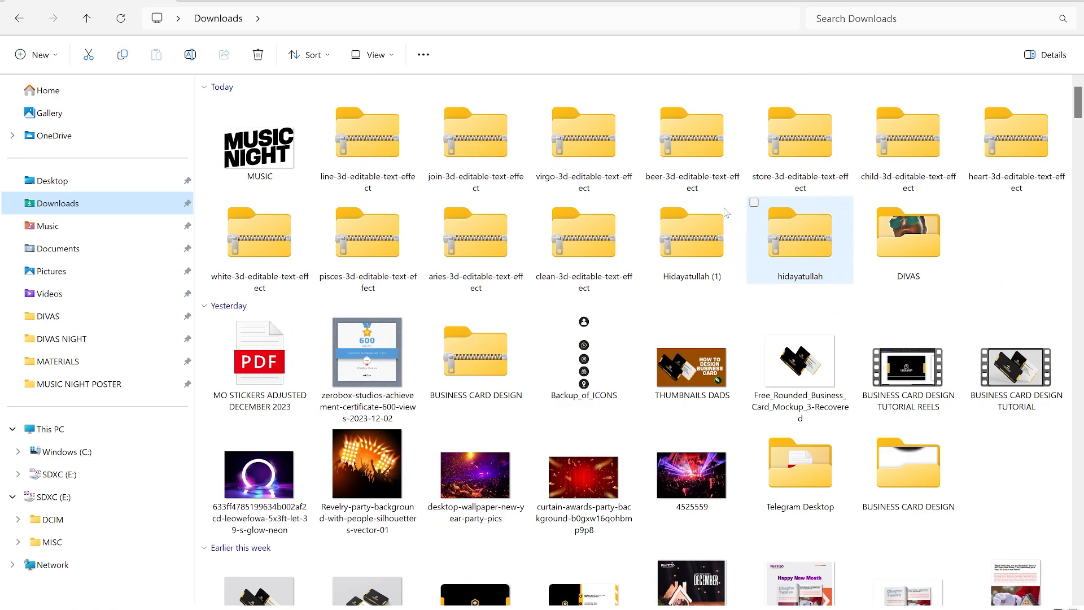
{"action": "left_click_drag", "start_coordinate": [261, 158], "coordinate": [497, 350]}
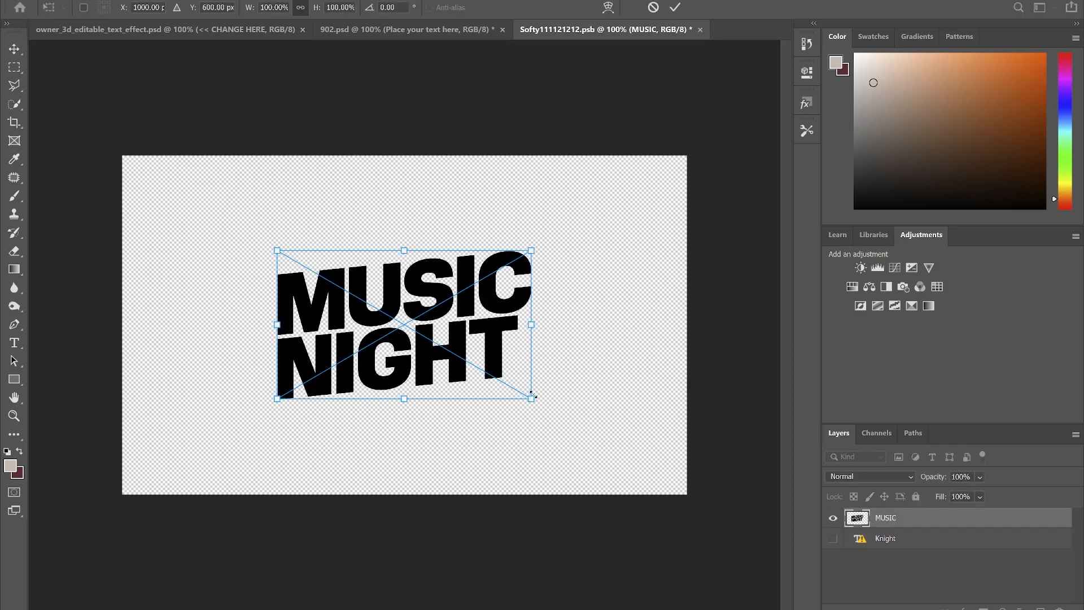
Enlarge the MUSIC NIGHT artwork to about 158%, save the smart object and close it.
{"action": "left_click_drag", "start_coordinate": [531, 400], "coordinate": [587, 442]}
{"action": "key", "text": "Return"}
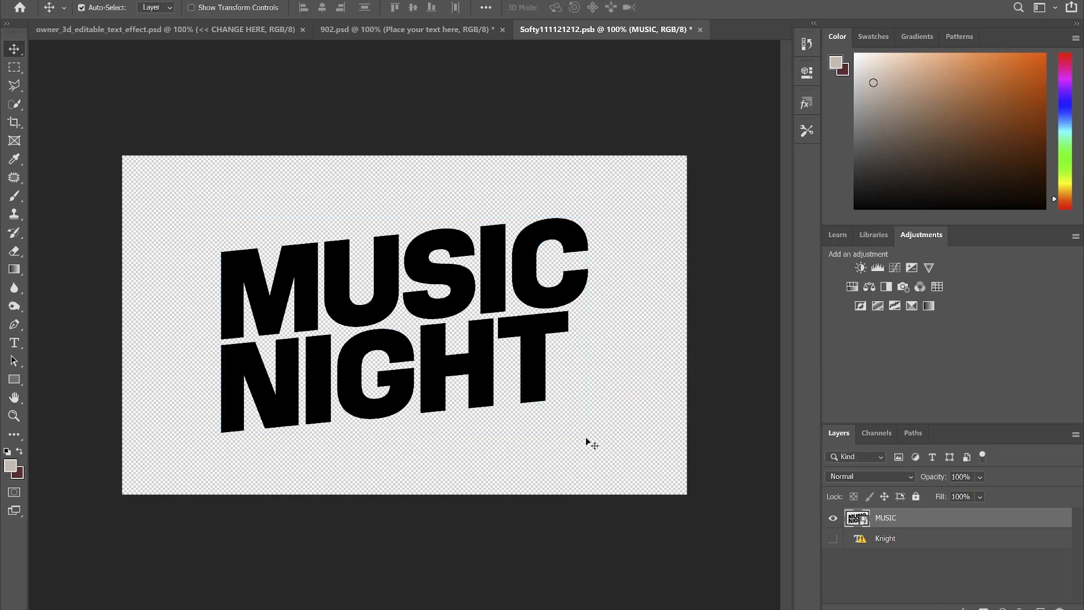
{"action": "key", "text": "ctrl+s"}
{"action": "key", "text": "ctrl+t"}
{"action": "left_click_drag", "start_coordinate": [587, 432], "coordinate": [601, 444]}
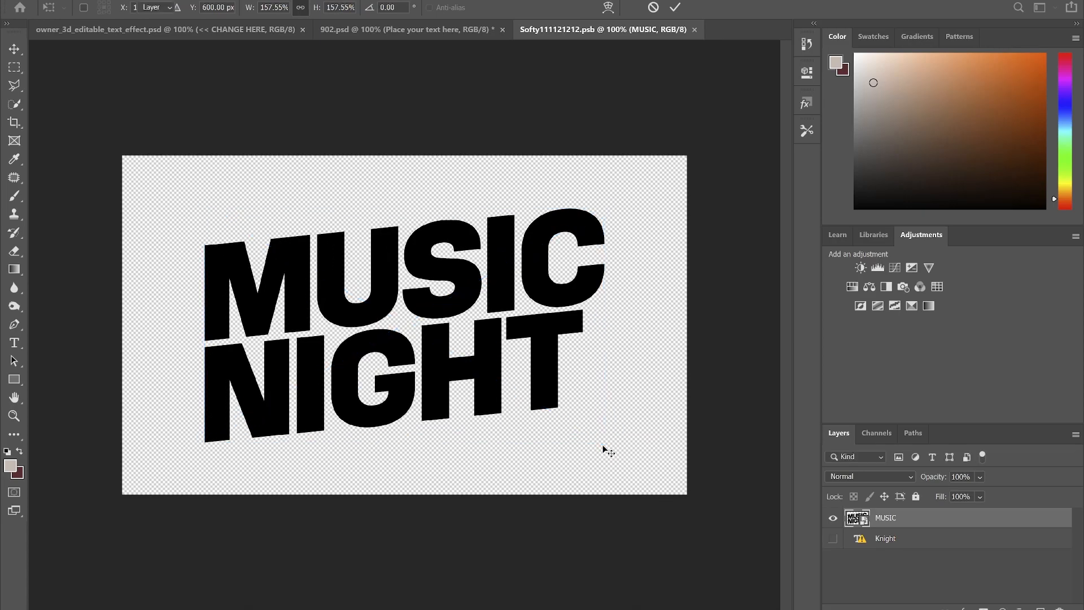
{"action": "key", "text": "Return"}
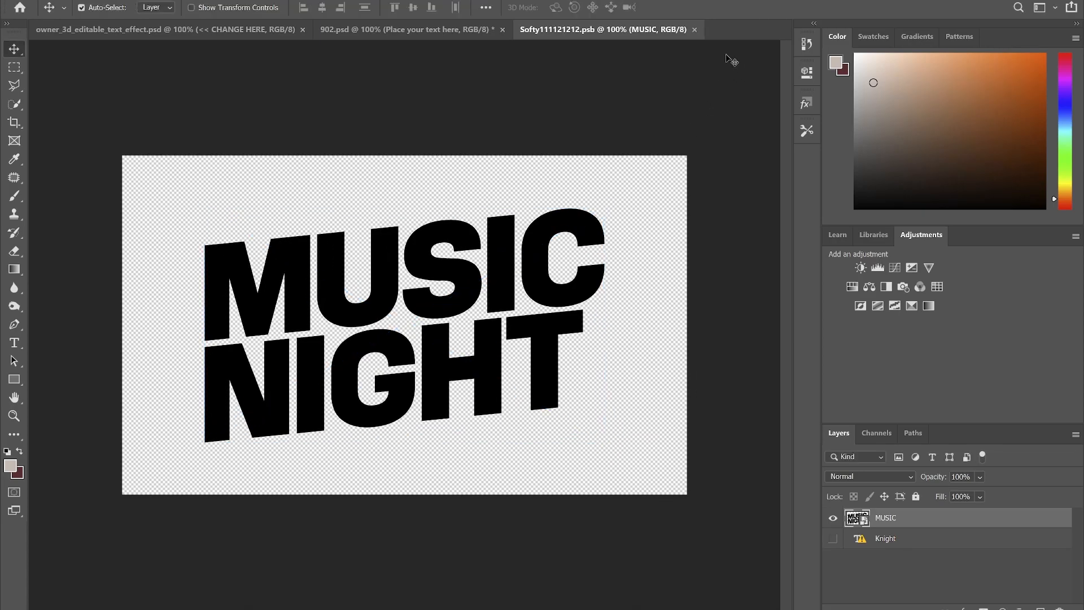
{"action": "left_click", "coordinate": [694, 30]}
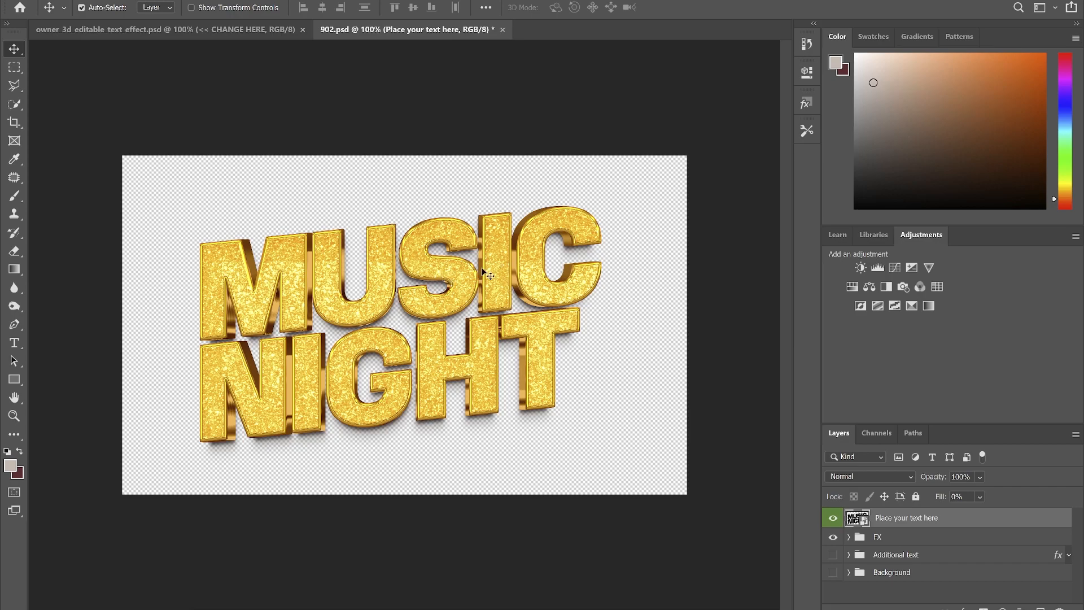
Save a PNG copy of the gold MUSIC NIGHT design named 902 to Downloads.
{"action": "key", "text": "ctrl+shift+s"}
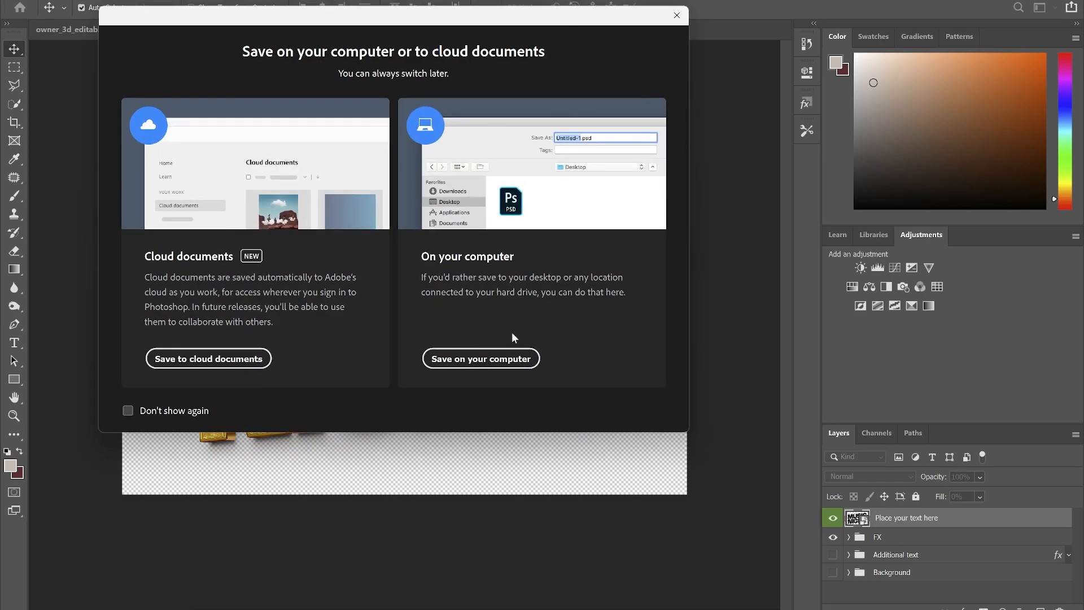
{"action": "left_click", "coordinate": [502, 362]}
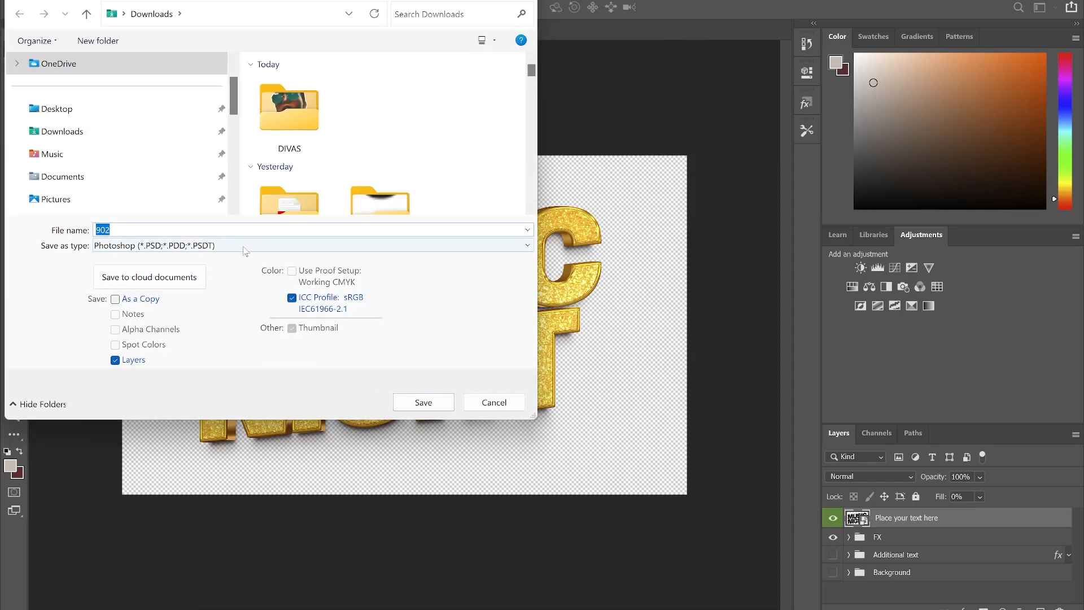
{"action": "left_click", "coordinate": [260, 246]}
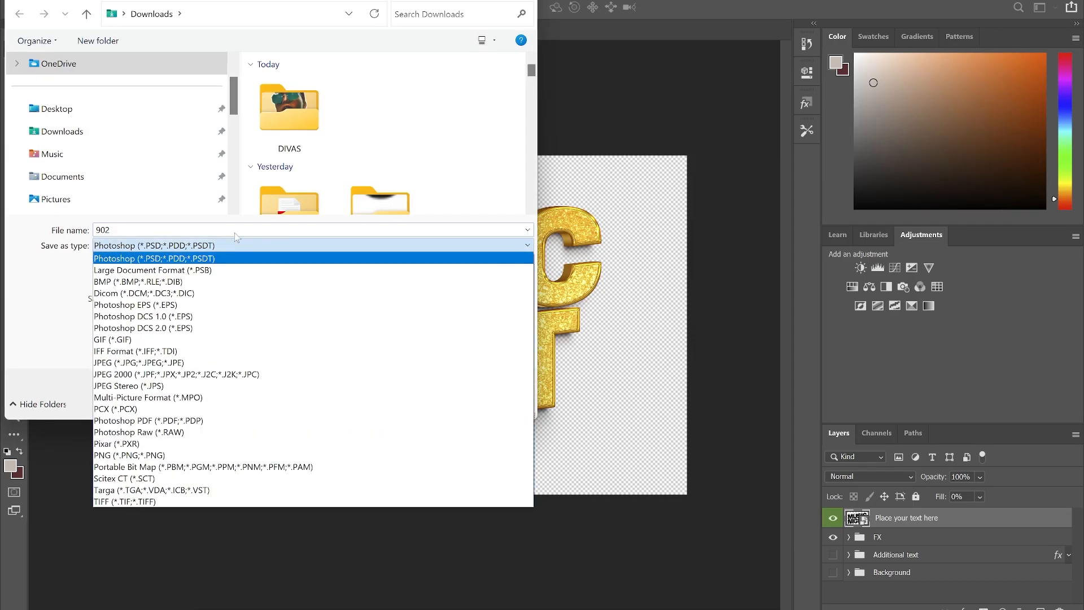
{"action": "left_click", "coordinate": [133, 455]}
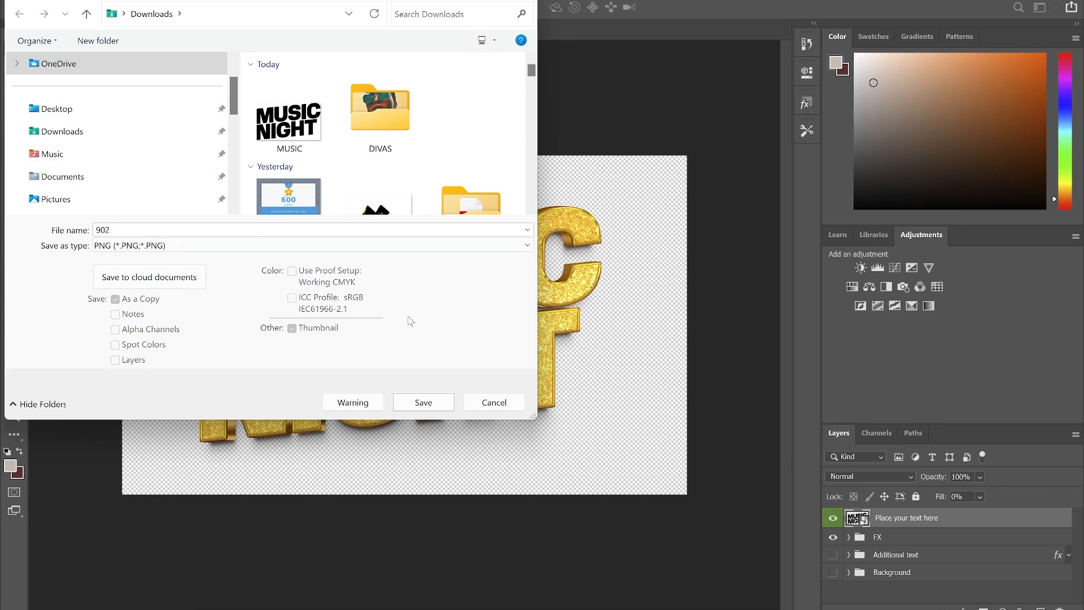
{"action": "left_click", "coordinate": [423, 402]}
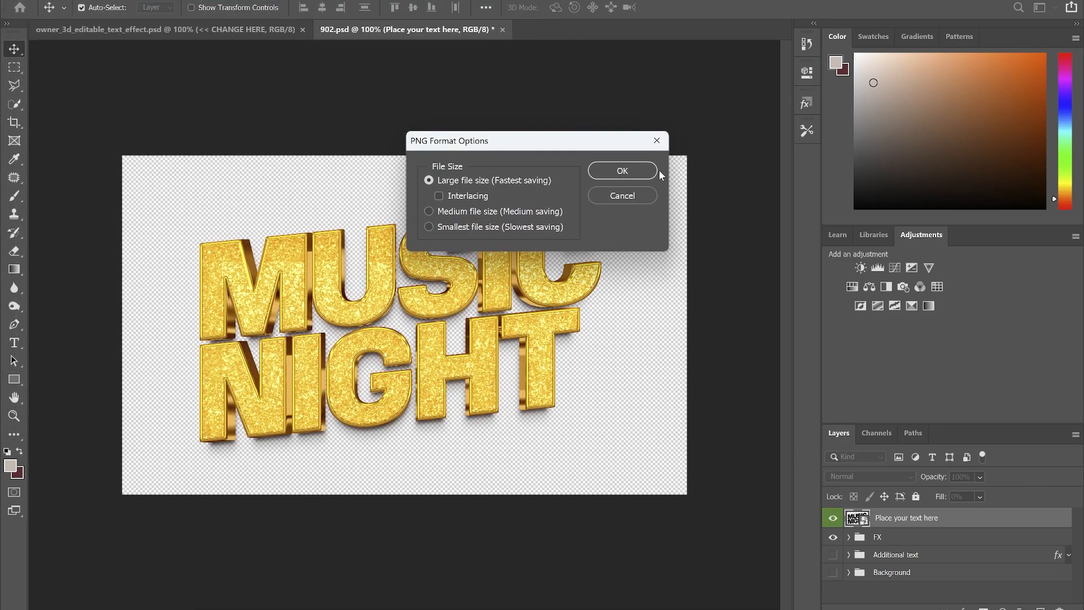
{"action": "left_click", "coordinate": [620, 170]}
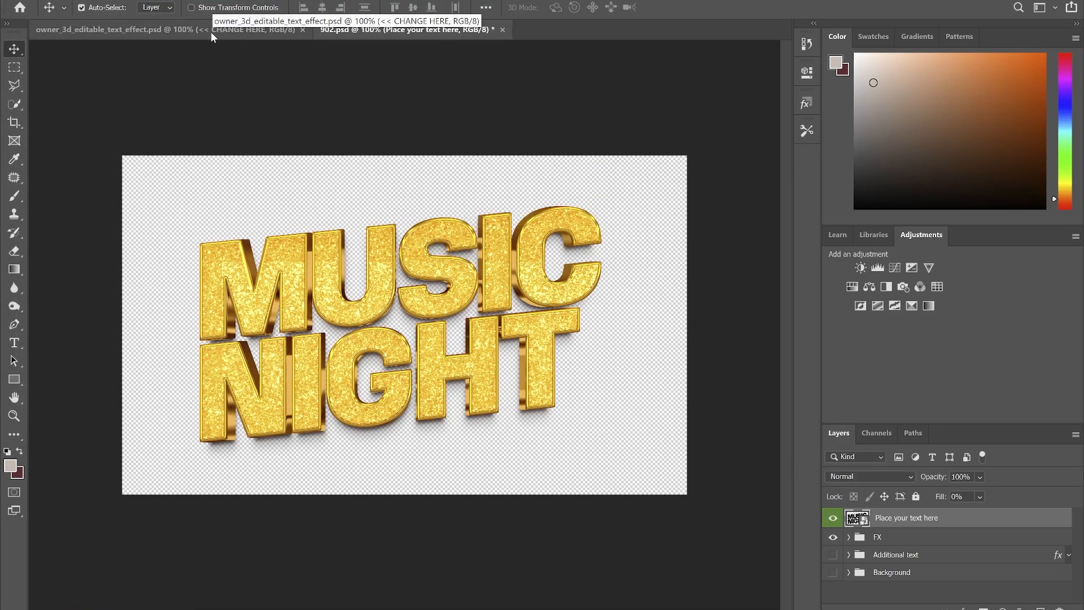
{"action": "left_click", "coordinate": [212, 32]}
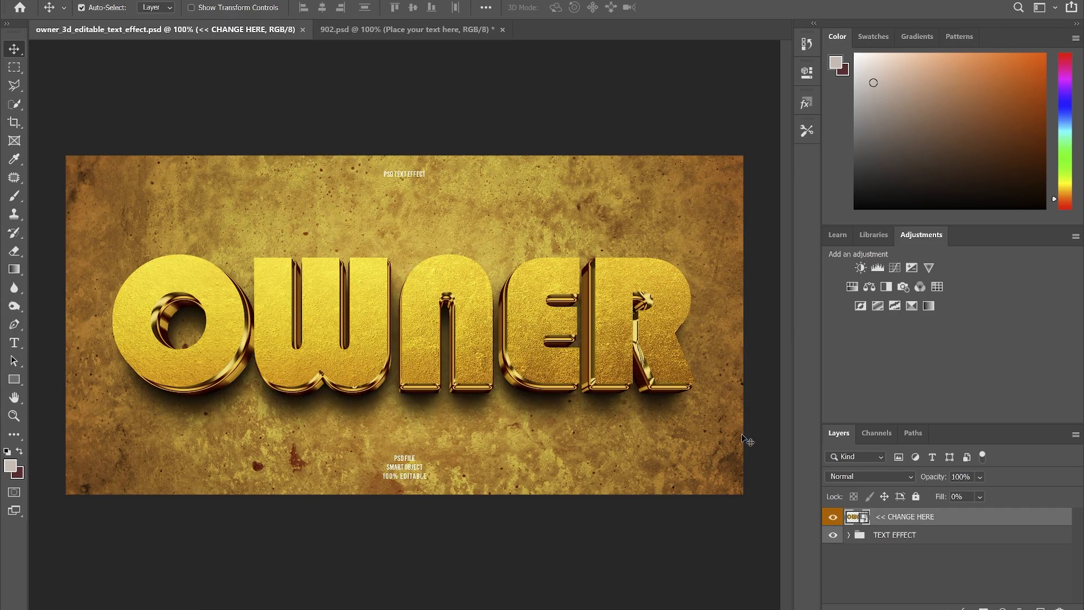
Hide the BACKGROUND layer, open the TEXT EFFECT smart object and hide the OWNER text.
{"action": "left_click", "coordinate": [848, 535]}
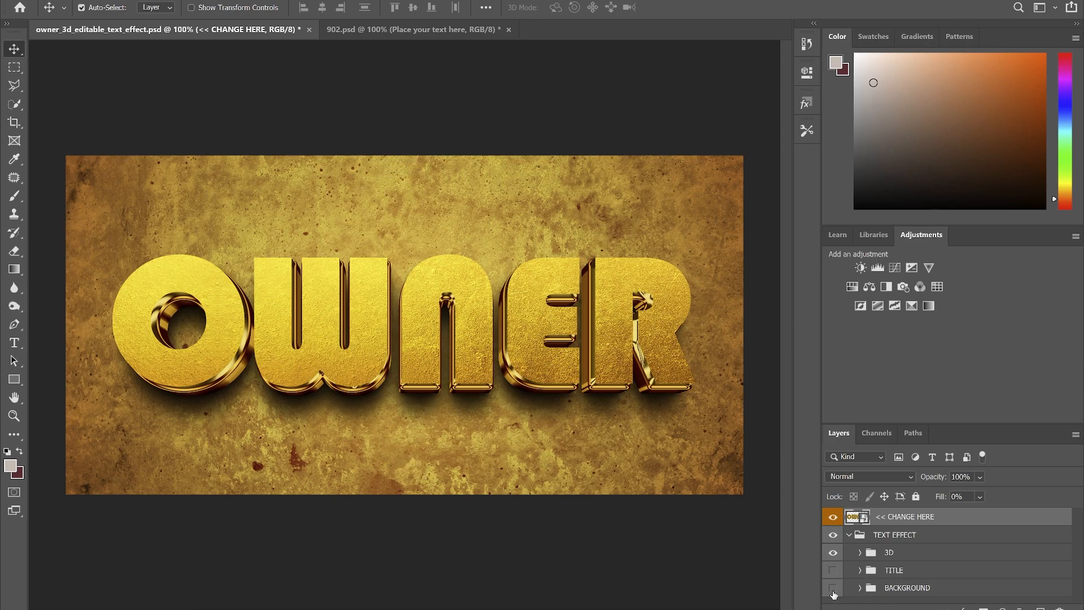
{"action": "left_click", "coordinate": [833, 591]}
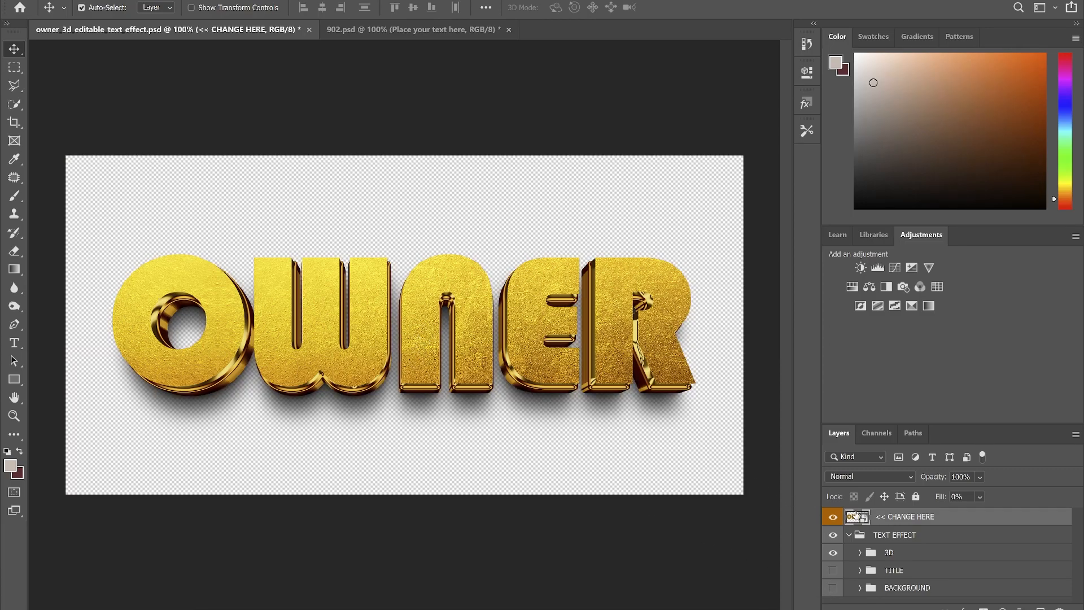
{"action": "double_click", "coordinate": [863, 520]}
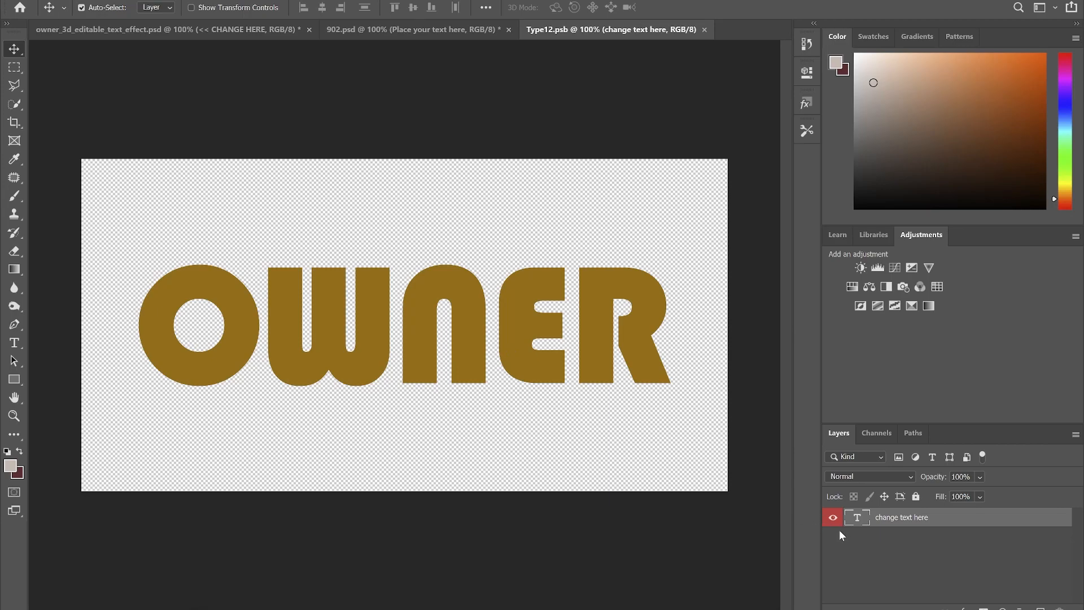
{"action": "left_click", "coordinate": [834, 518]}
Place the MUSIC image from Downloads into the smart object, save it and close it.
{"action": "mouse_move", "coordinate": [512, 607]}
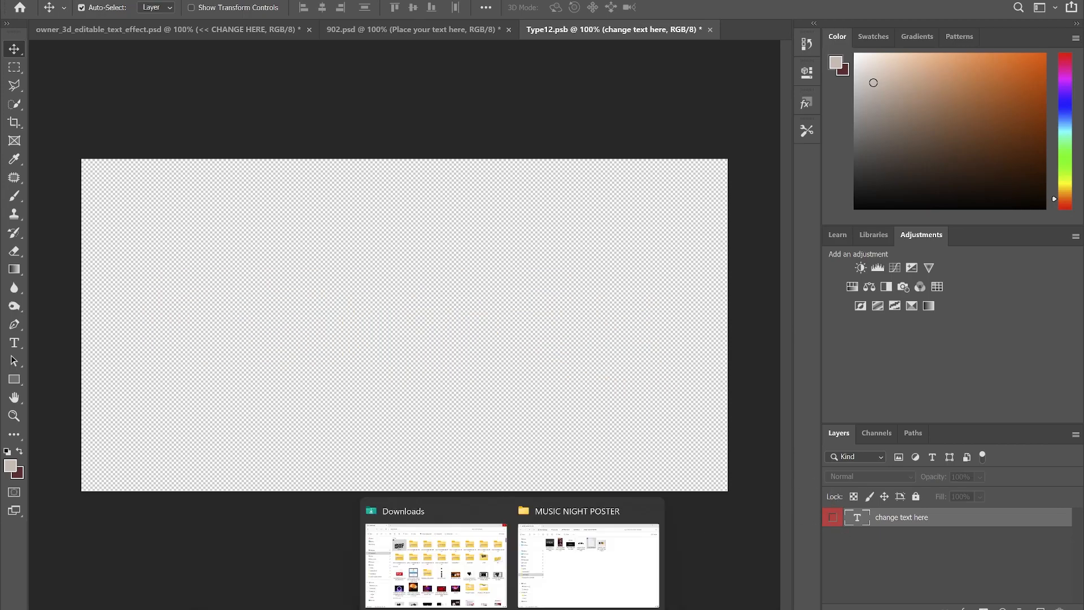
{"action": "left_click", "coordinate": [499, 575]}
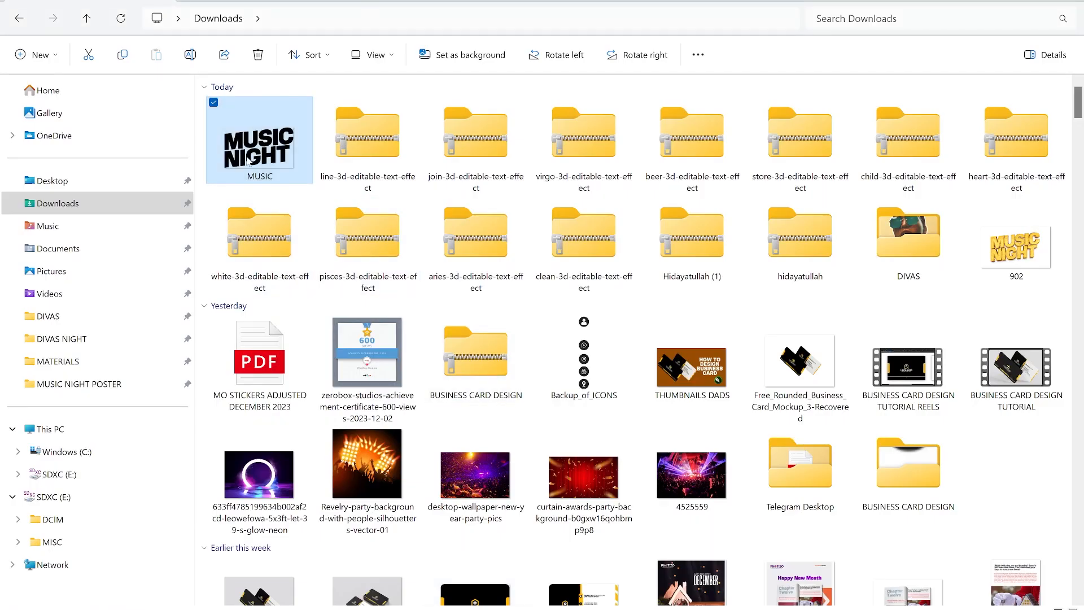
{"action": "left_click_drag", "start_coordinate": [259, 150], "coordinate": [585, 452]}
{"action": "key", "text": "Return"}
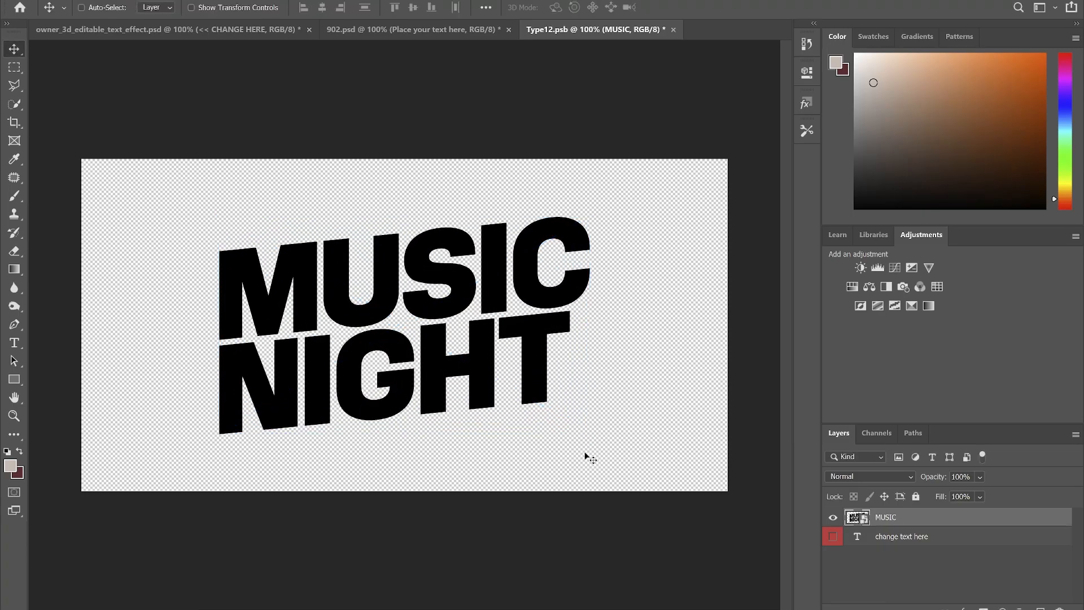
{"action": "key", "text": "ctrl+s"}
{"action": "key", "text": "ctrl+w"}
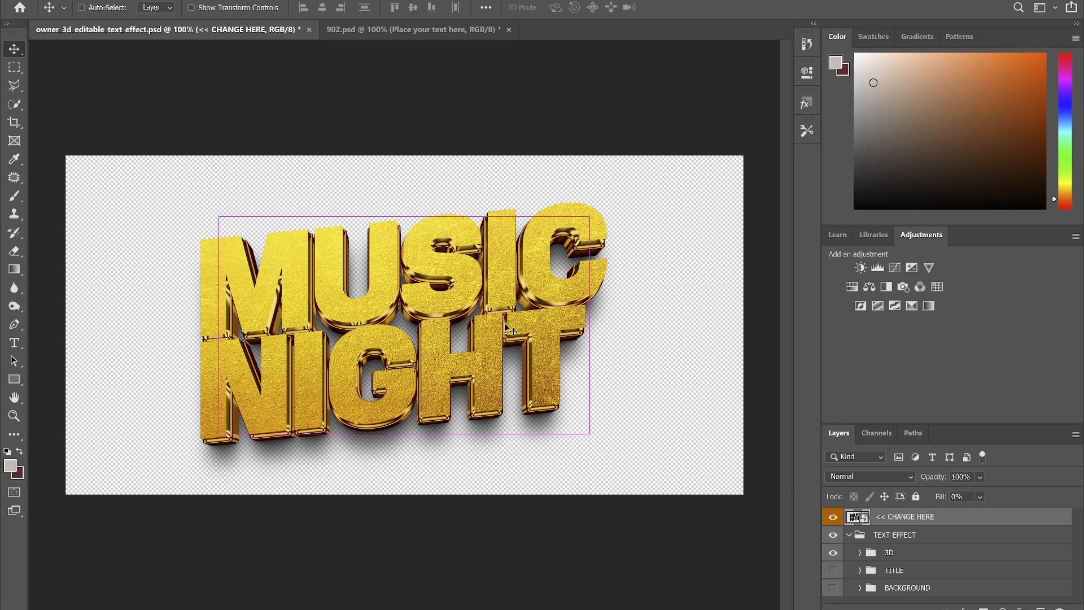
Save a PNG copy named owner_3d_editable_text_effect to Downloads with default PNG options.
{"action": "key", "text": "ctrl+shift+s"}
{"action": "left_click", "coordinate": [496, 359]}
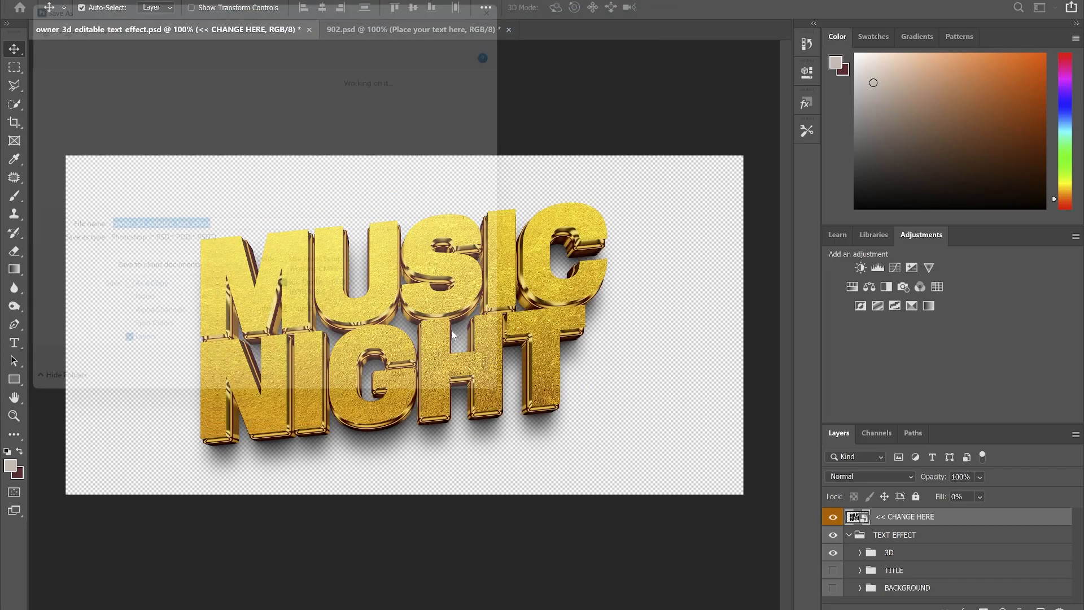
{"action": "left_click", "coordinate": [222, 246]}
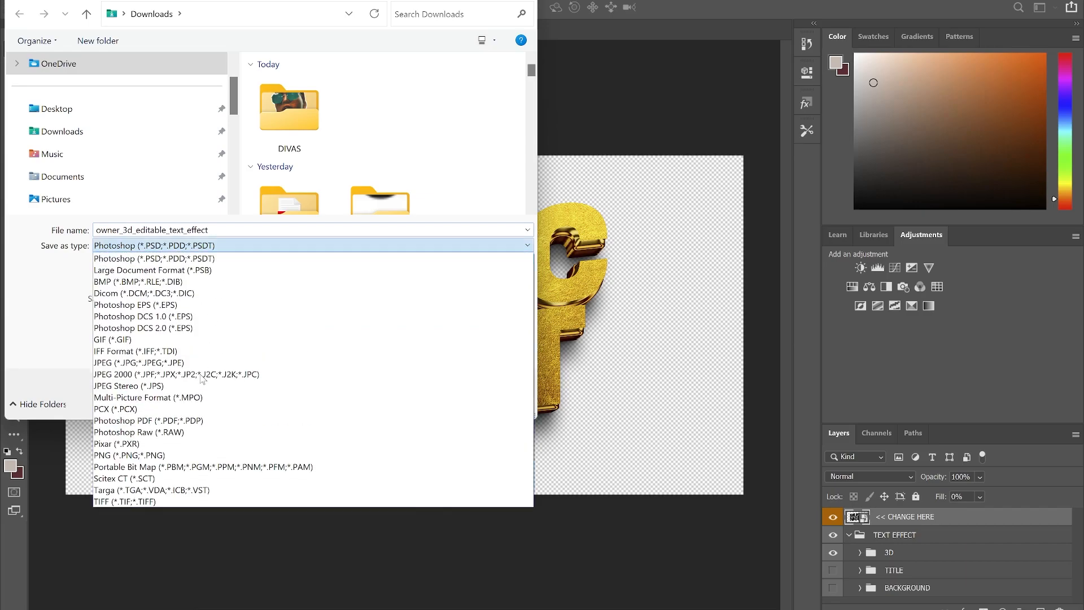
{"action": "left_click", "coordinate": [156, 456]}
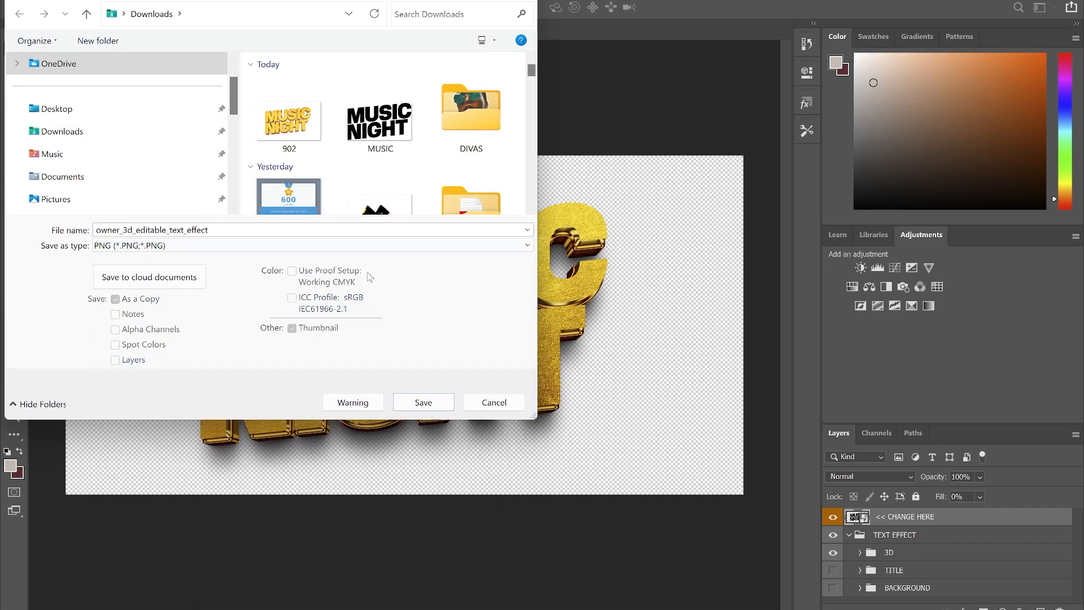
{"action": "left_click", "coordinate": [409, 402]}
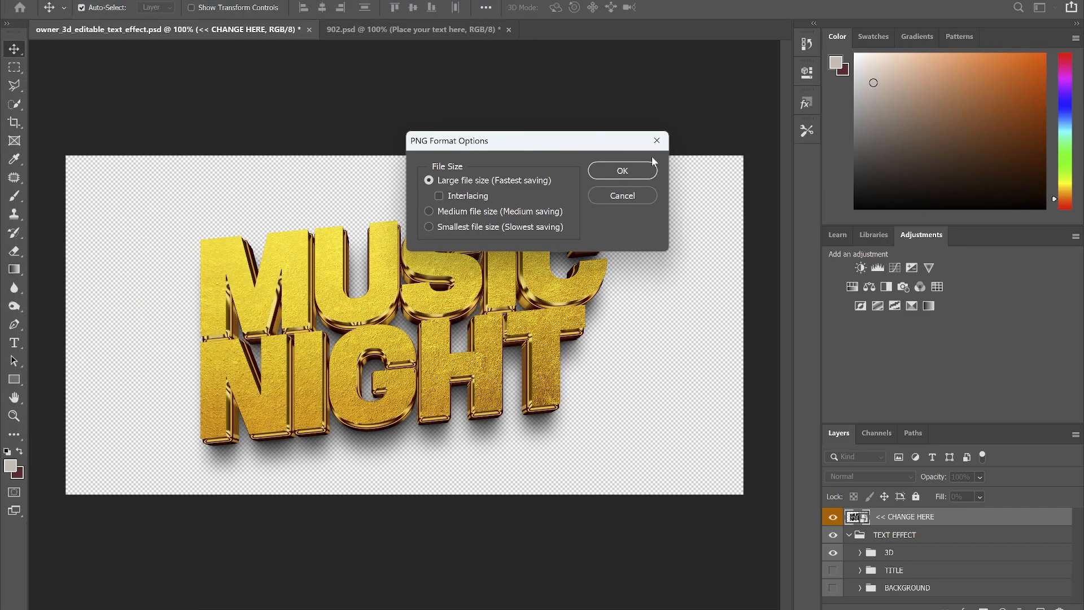
{"action": "left_click", "coordinate": [618, 173]}
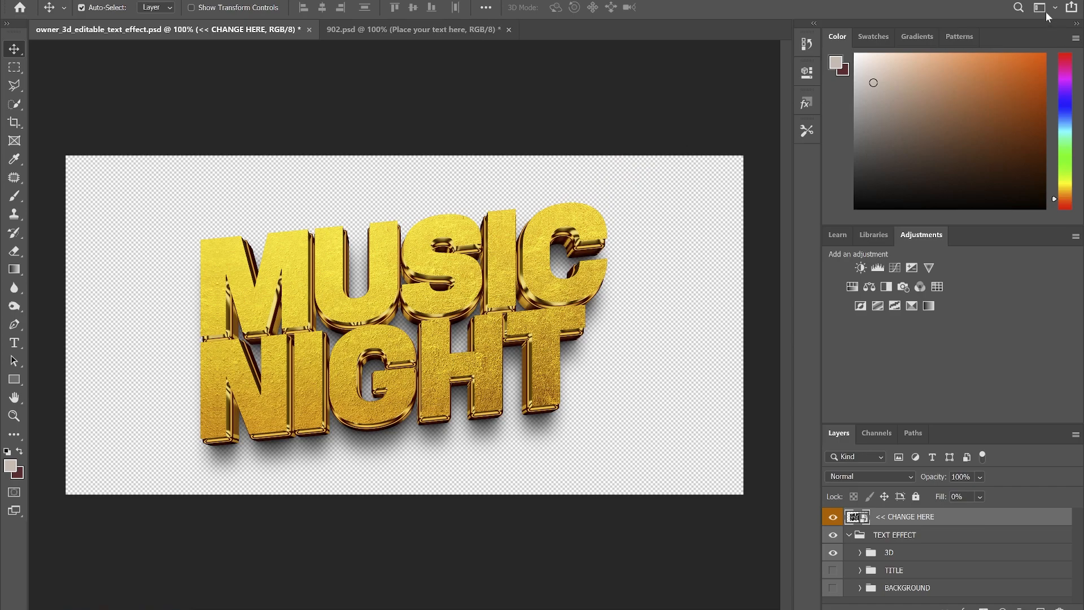
{"action": "key", "text": "alt+Tab"}
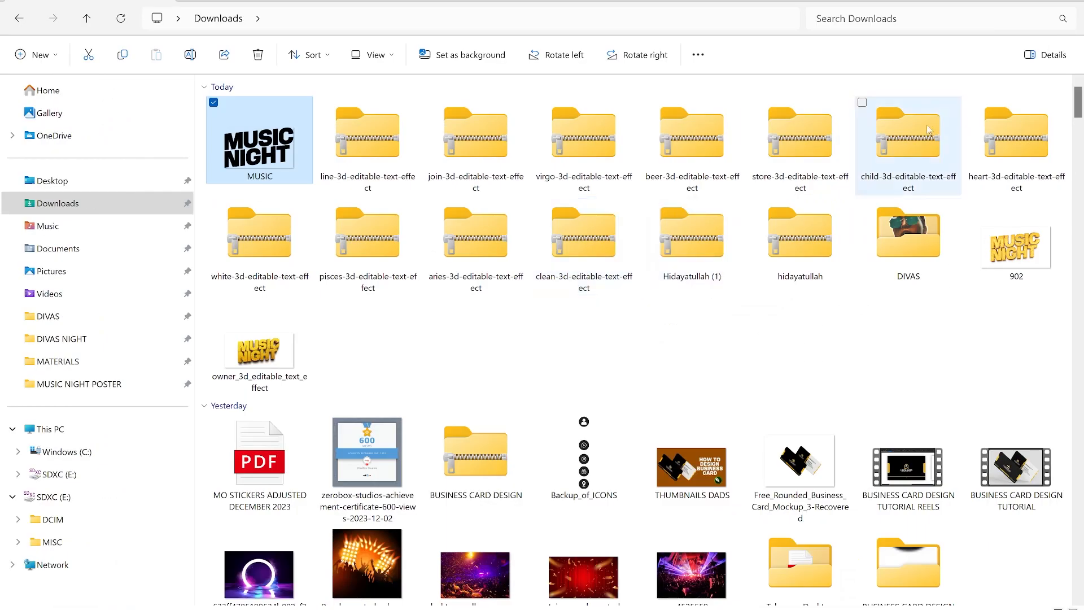
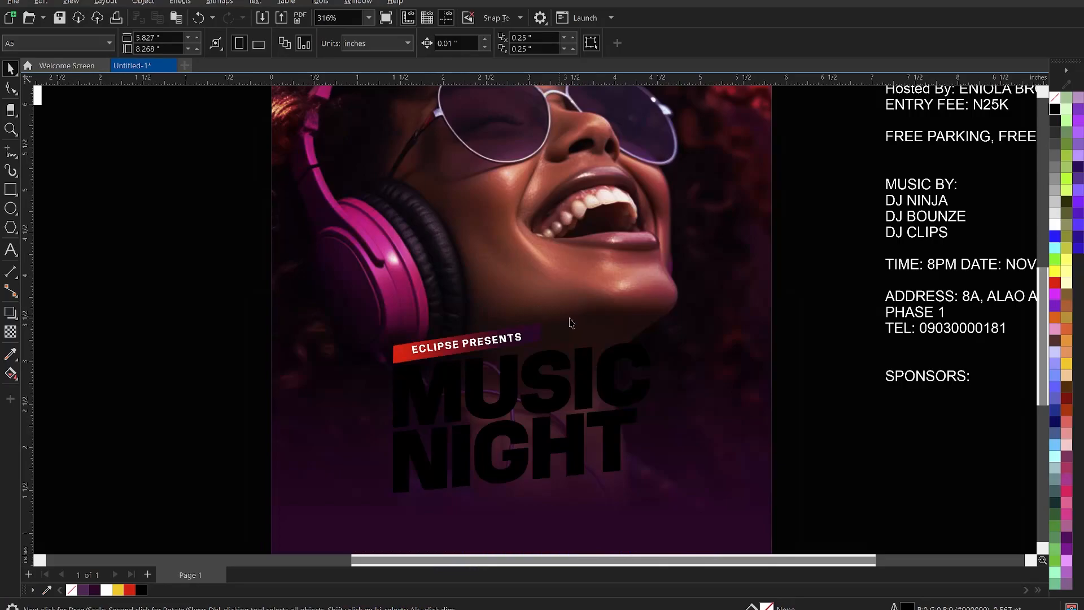
Move the flat yellow MUSIC NIGHT title off the poster onto the canvas.
{"action": "scroll", "coordinate": [570, 323], "scroll_direction": "down", "scroll_amount": 3}
{"action": "left_click", "coordinate": [578, 389]}
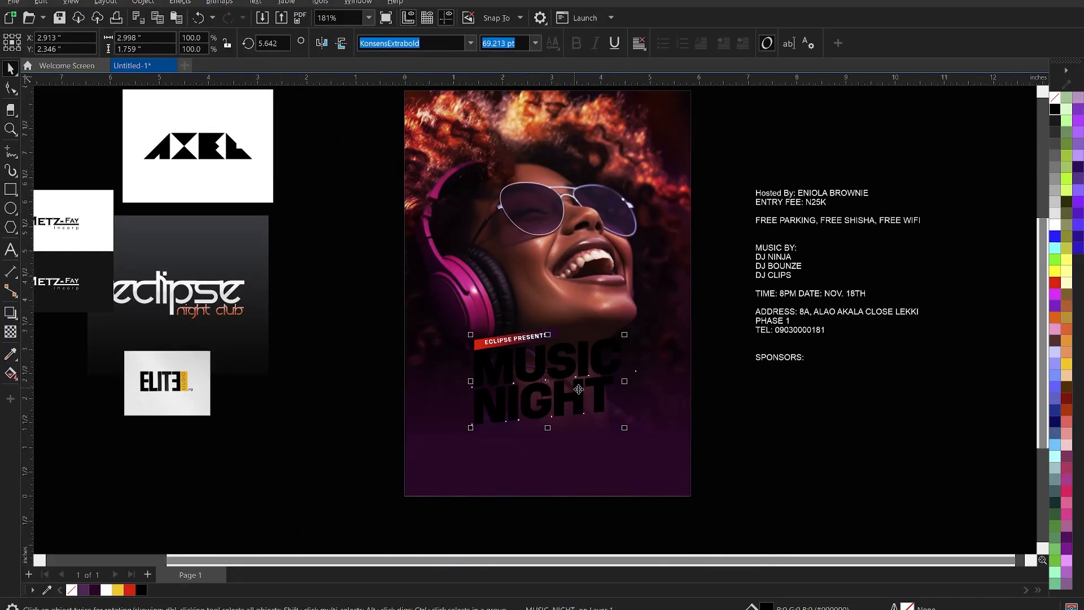
{"action": "left_click", "coordinate": [747, 427]}
{"action": "left_click_drag", "start_coordinate": [562, 380], "coordinate": [878, 422]}
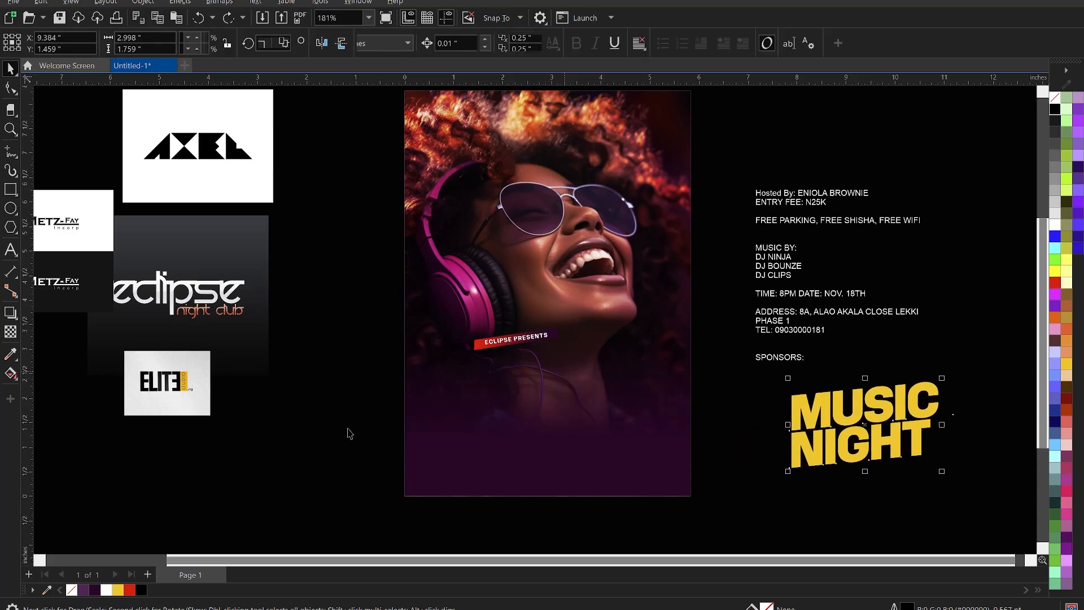
Import both gold 3D title images from Downloads, including owner_3d_editable_text_effect.png.
{"action": "right_click", "coordinate": [318, 371]}
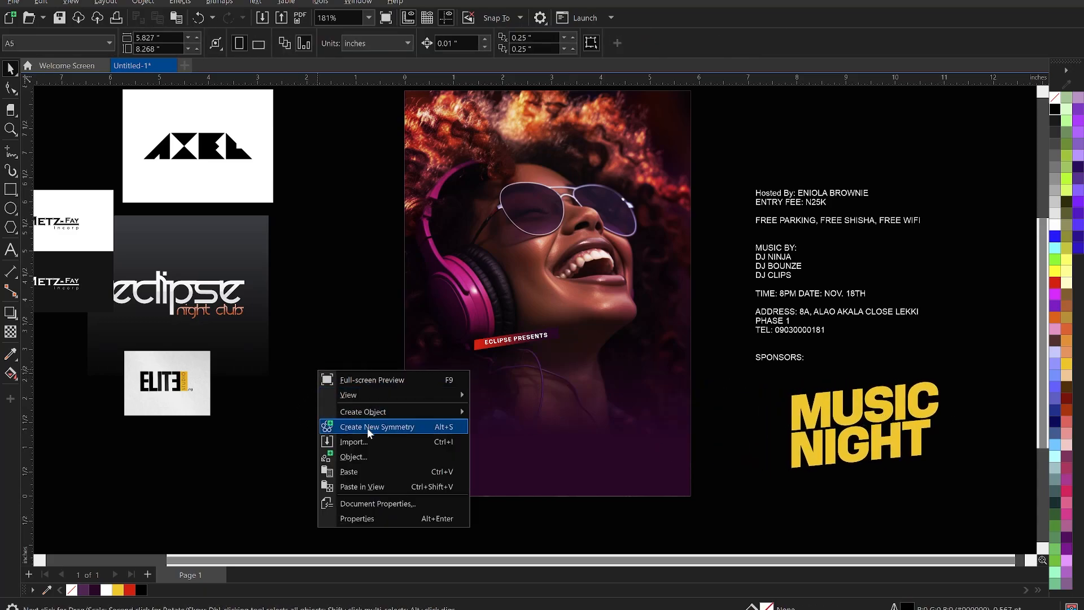
{"action": "left_click", "coordinate": [360, 440]}
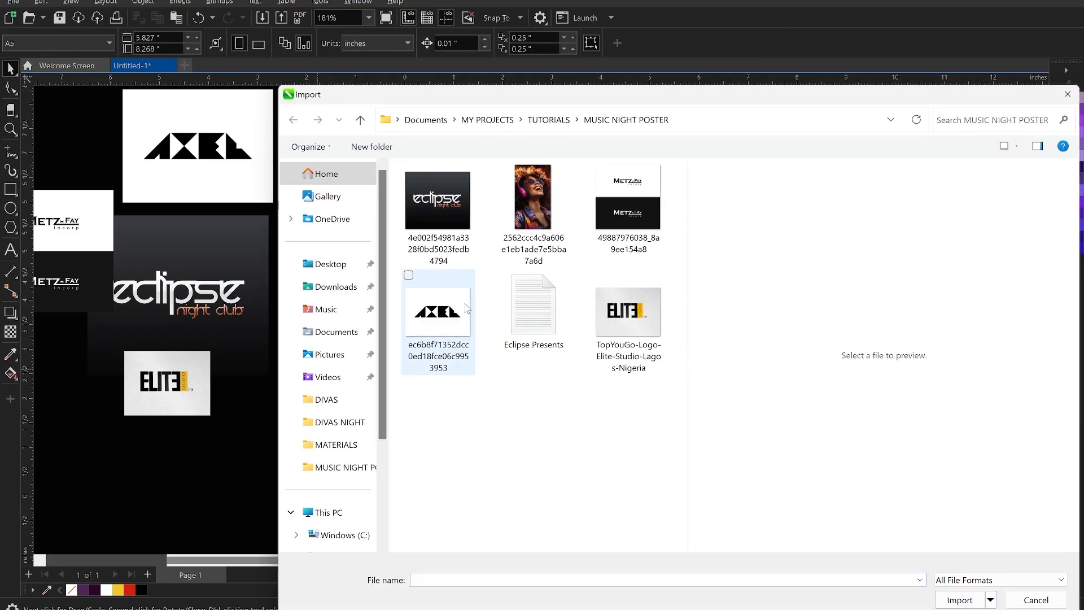
{"action": "left_click", "coordinate": [335, 287]}
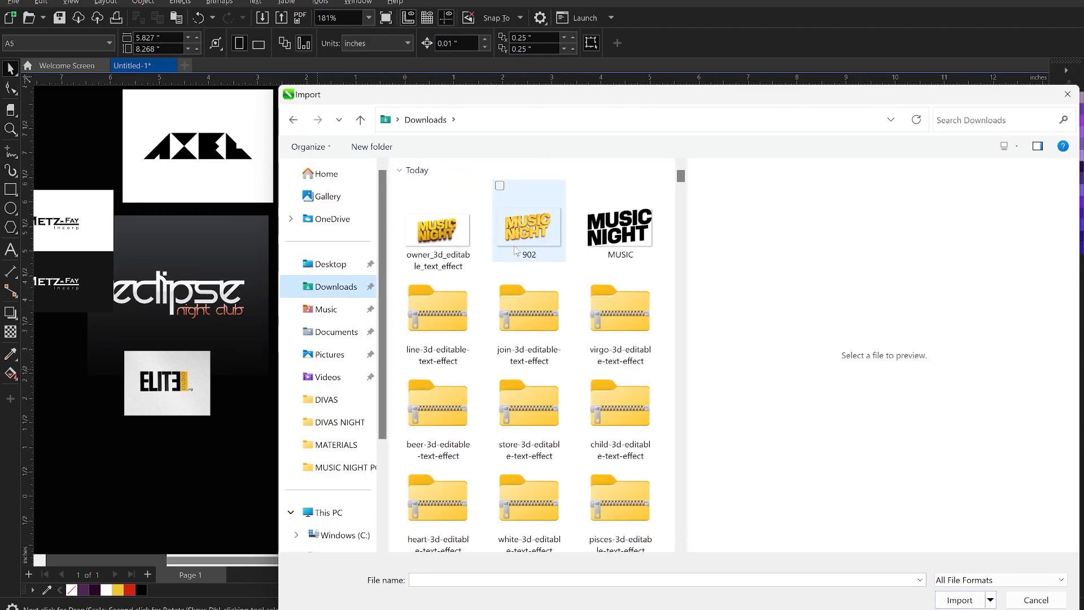
{"action": "left_click", "coordinate": [458, 246]}
{"action": "left_click", "coordinate": [529, 237], "text": "ctrl"}
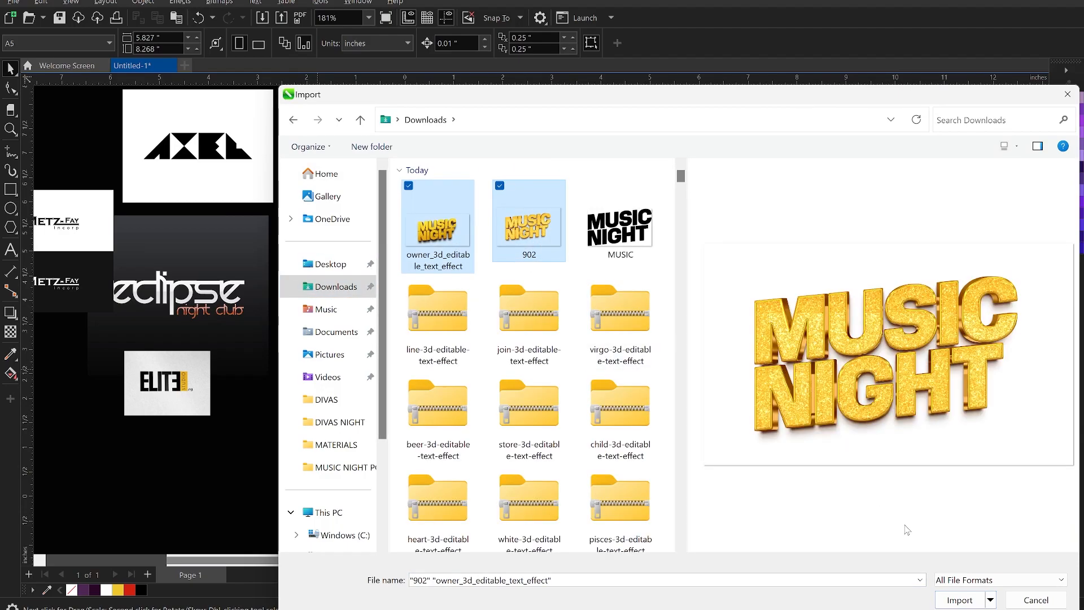
{"action": "left_click", "coordinate": [954, 600]}
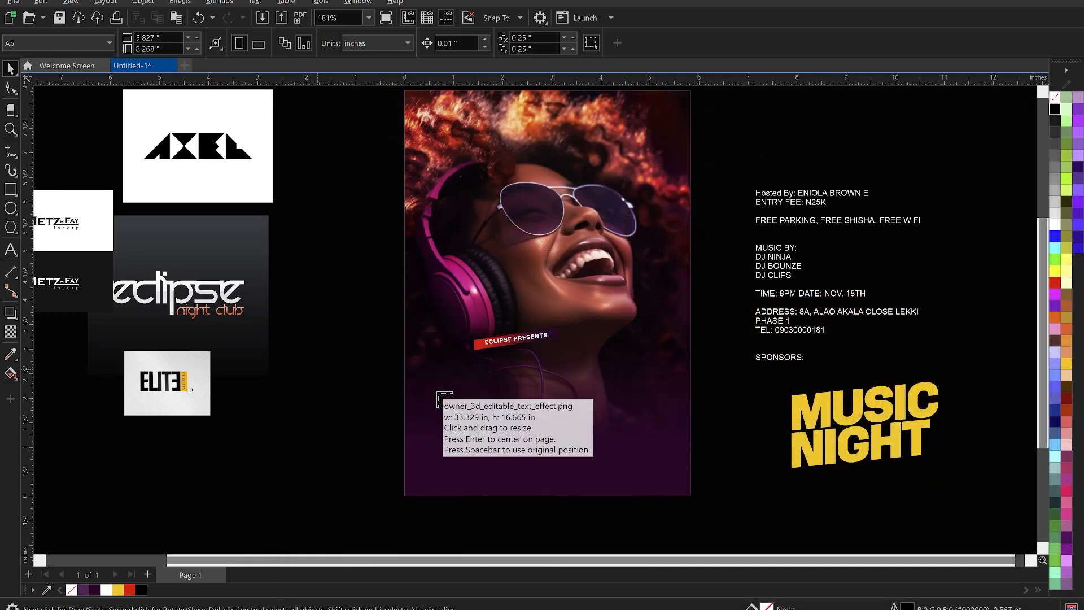
Place both gold title images and park one spare copy beside the page.
{"action": "left_click_drag", "start_coordinate": [431, 364], "coordinate": [651, 470]}
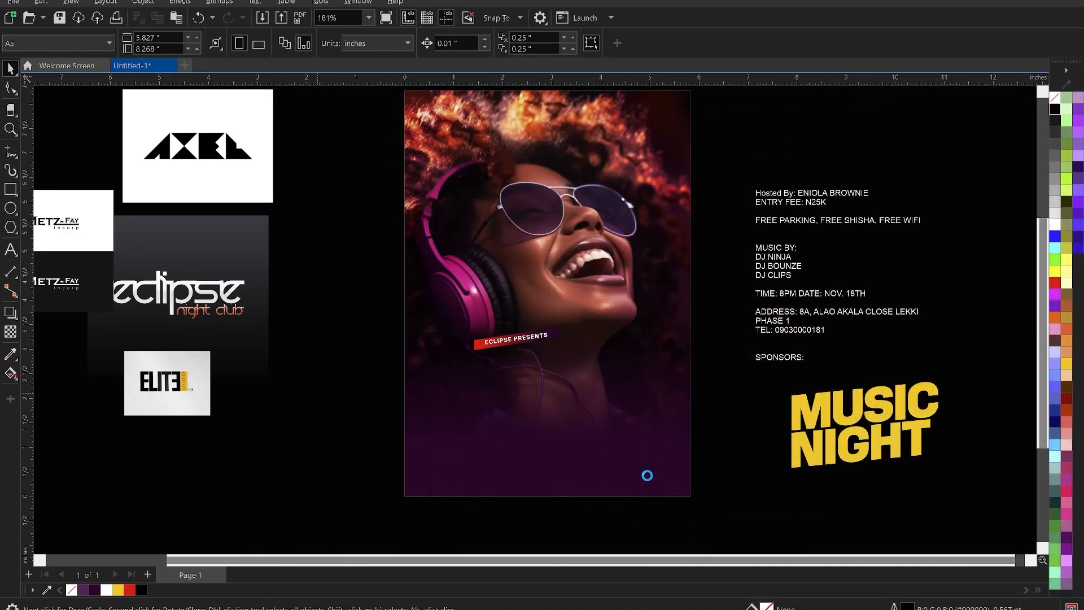
{"action": "left_click_drag", "start_coordinate": [298, 379], "coordinate": [544, 530]}
{"action": "scroll", "coordinate": [450, 485], "scroll_direction": "up", "scroll_amount": 1}
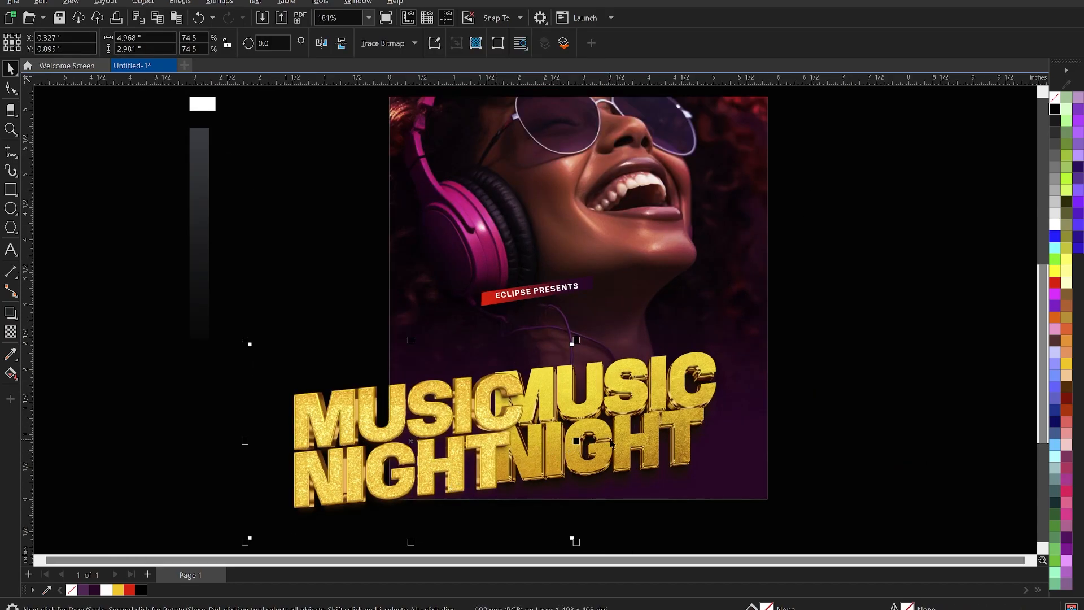
{"action": "left_click", "coordinate": [893, 439]}
{"action": "left_click_drag", "start_coordinate": [893, 439], "coordinate": [996, 449]}
{"action": "left_click_drag", "start_coordinate": [407, 419], "coordinate": [573, 345]}
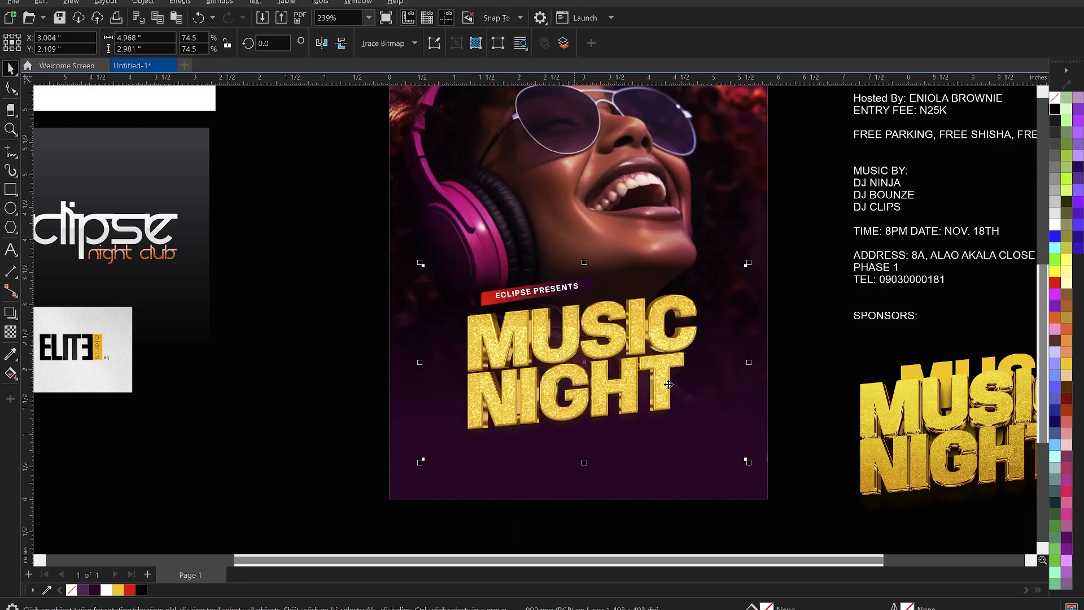
{"action": "scroll", "coordinate": [601, 367], "scroll_direction": "down", "scroll_amount": 3}
{"action": "left_click_drag", "start_coordinate": [603, 354], "coordinate": [378, 396]}
Centre the other gold title on the photo under Eclipse Presents and enlarge it slightly.
{"action": "left_click", "coordinate": [801, 414]}
{"action": "left_click_drag", "start_coordinate": [797, 408], "coordinate": [601, 328]}
{"action": "scroll", "coordinate": [565, 404], "scroll_direction": "up", "scroll_amount": 4}
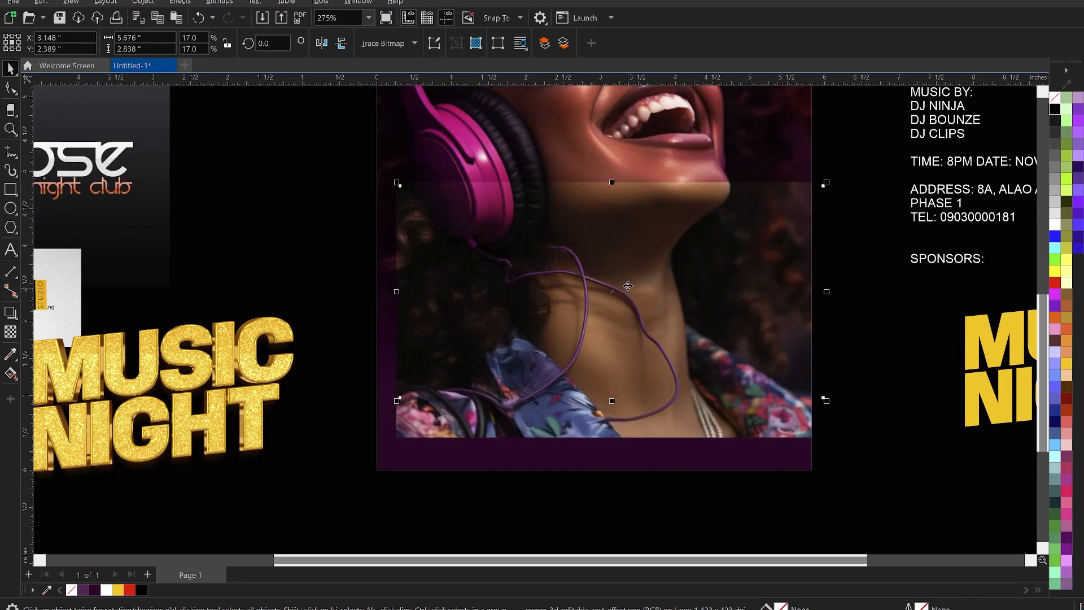
{"action": "left_click_drag", "start_coordinate": [630, 273], "coordinate": [626, 263]}
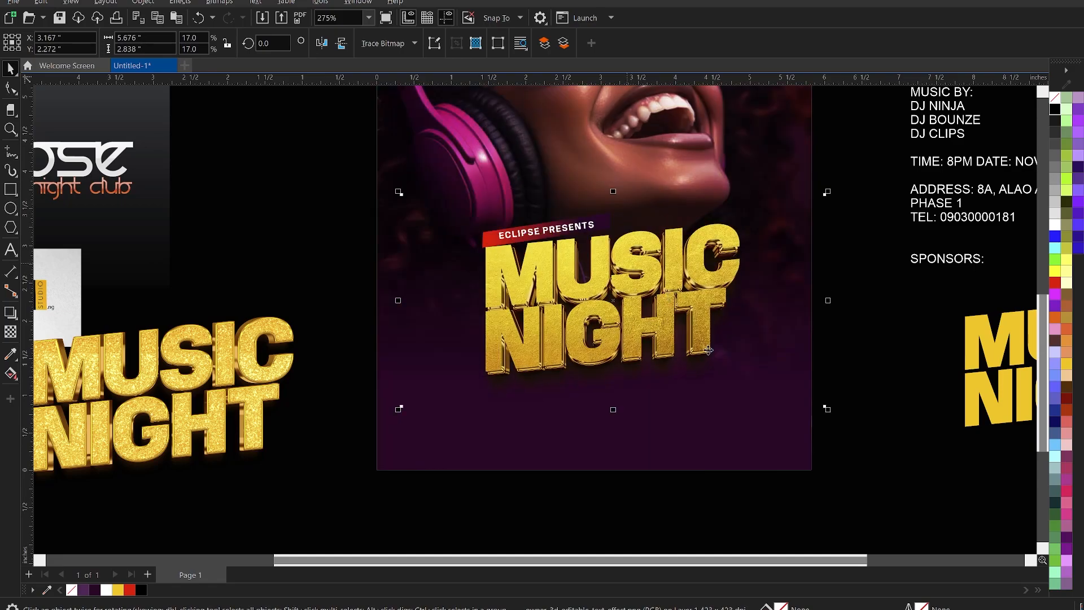
{"action": "left_click", "coordinate": [715, 434], "text": "shift"}
{"action": "key", "text": "c"}
{"action": "left_click", "coordinate": [721, 368]}
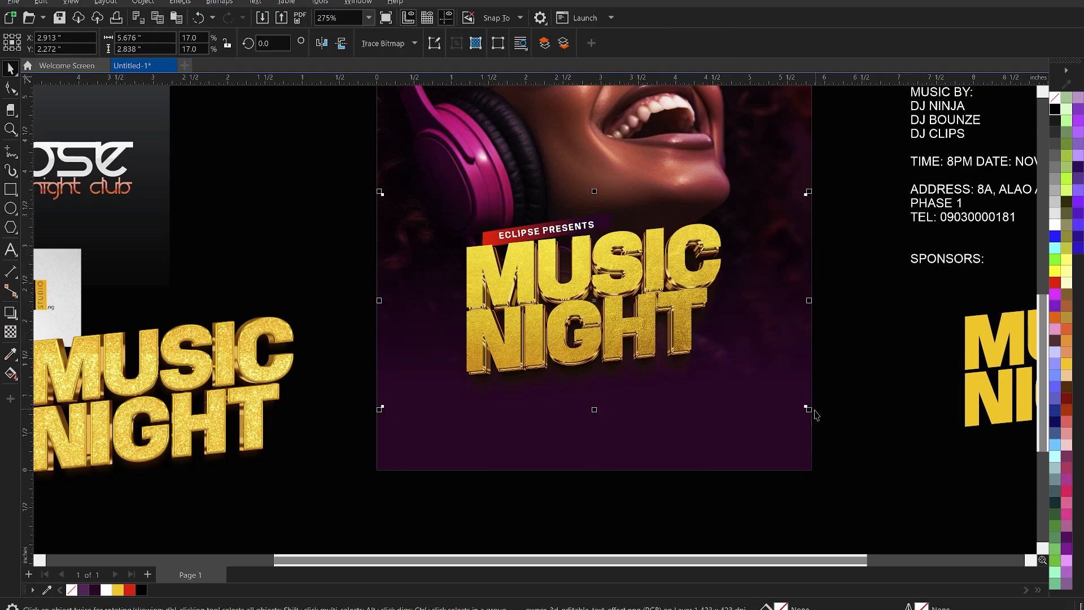
{"action": "mouse_move", "coordinate": [812, 410]}
{"action": "left_mouse_down"}
{"action": "mouse_move", "coordinate": [843, 436]}
{"action": "mouse_move", "coordinate": [822, 419]}
{"action": "left_mouse_up"}
{"action": "left_click_drag", "start_coordinate": [677, 320], "coordinate": [679, 315]}
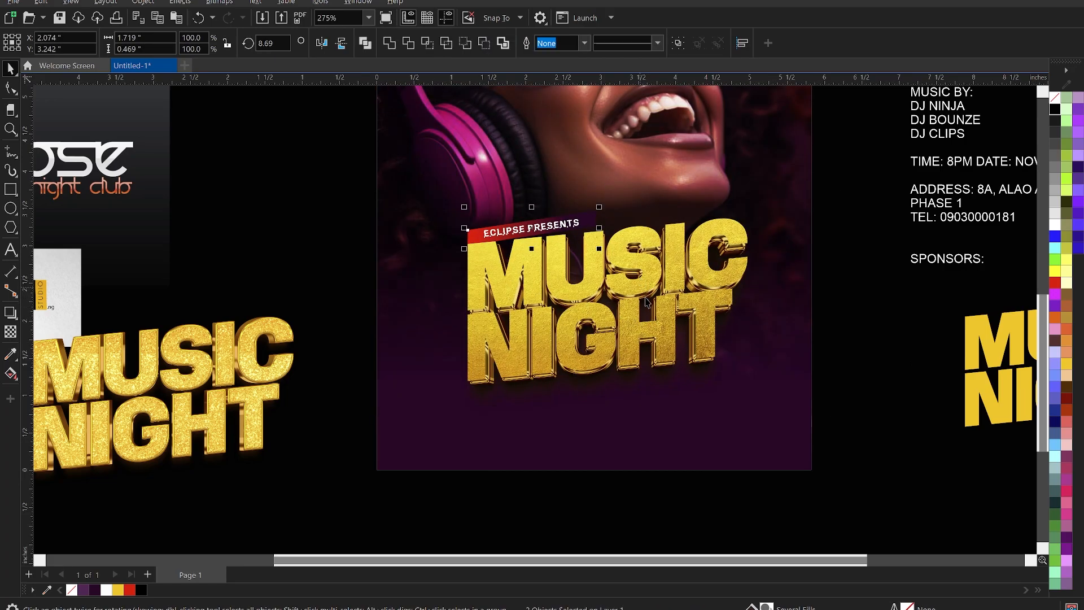
{"action": "scroll", "coordinate": [658, 329], "scroll_direction": "down", "scroll_amount": 3}
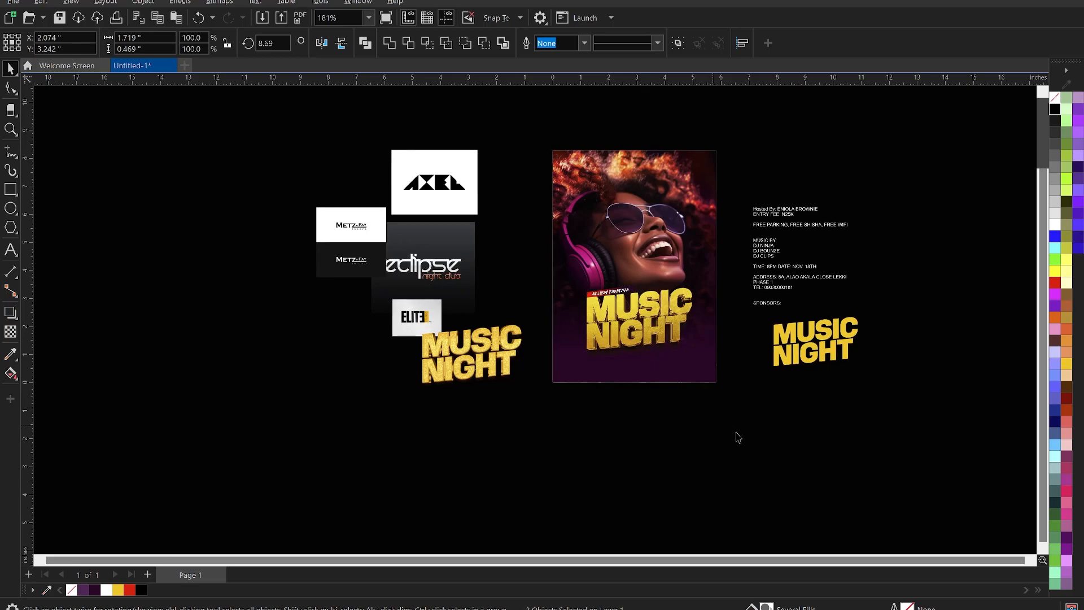
{"action": "left_click", "coordinate": [674, 355]}
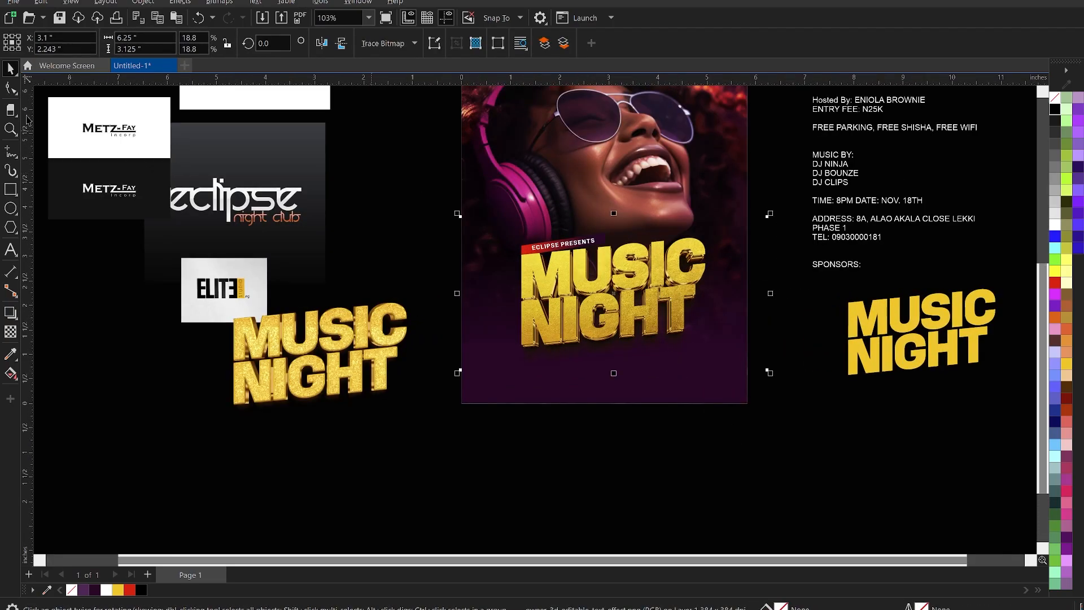
Crop the gold title bitmap's left and right edges inward with the Shape tool.
{"action": "left_click", "coordinate": [10, 88]}
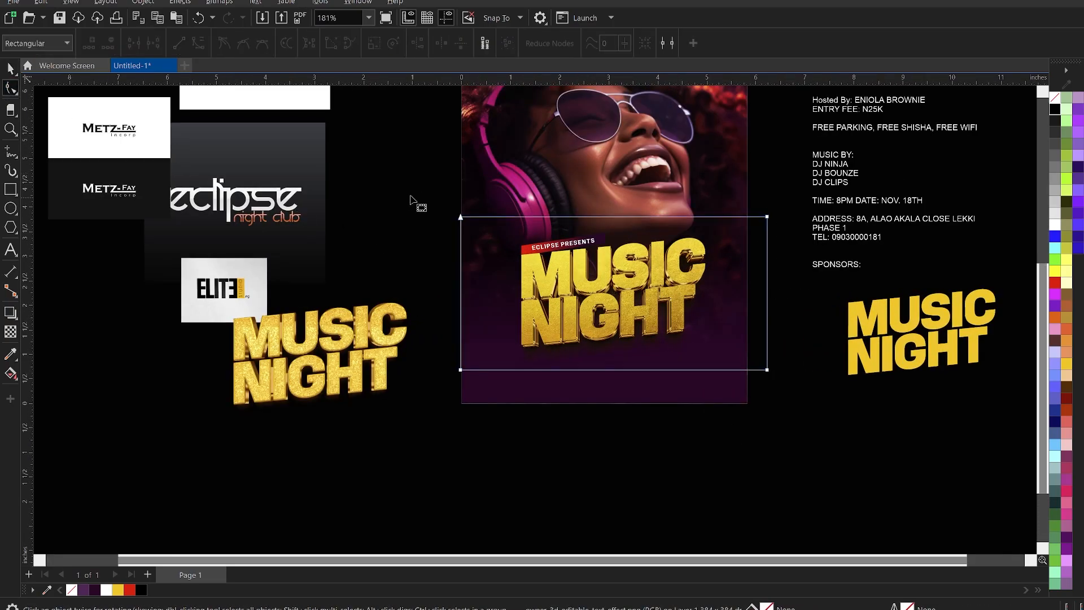
{"action": "left_click_drag", "start_coordinate": [462, 373], "coordinate": [490, 378]}
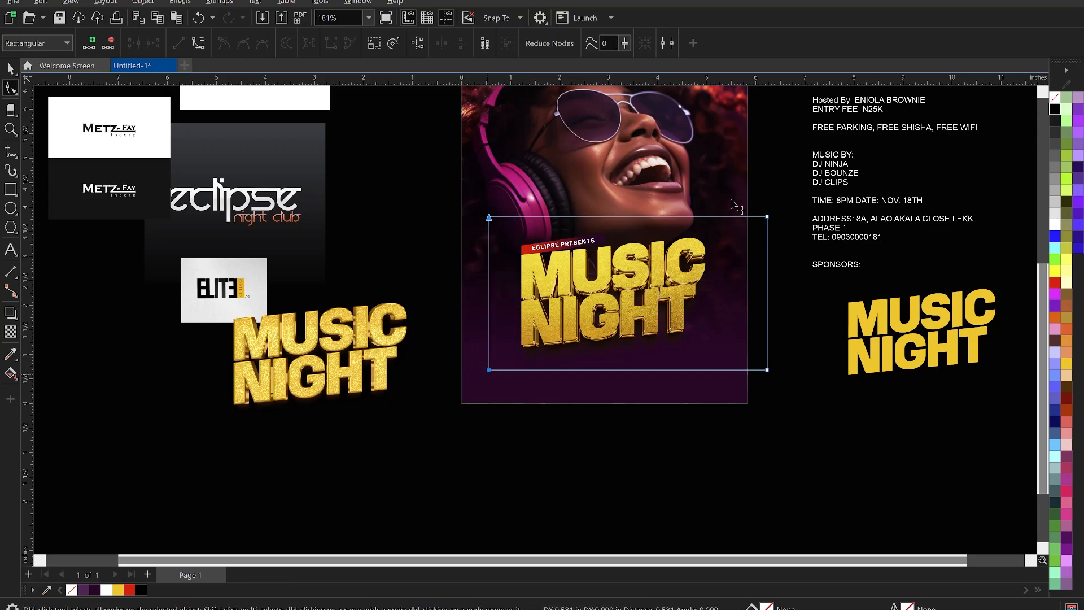
{"action": "left_click_drag", "start_coordinate": [766, 372], "coordinate": [719, 368]}
{"action": "key", "text": "space"}
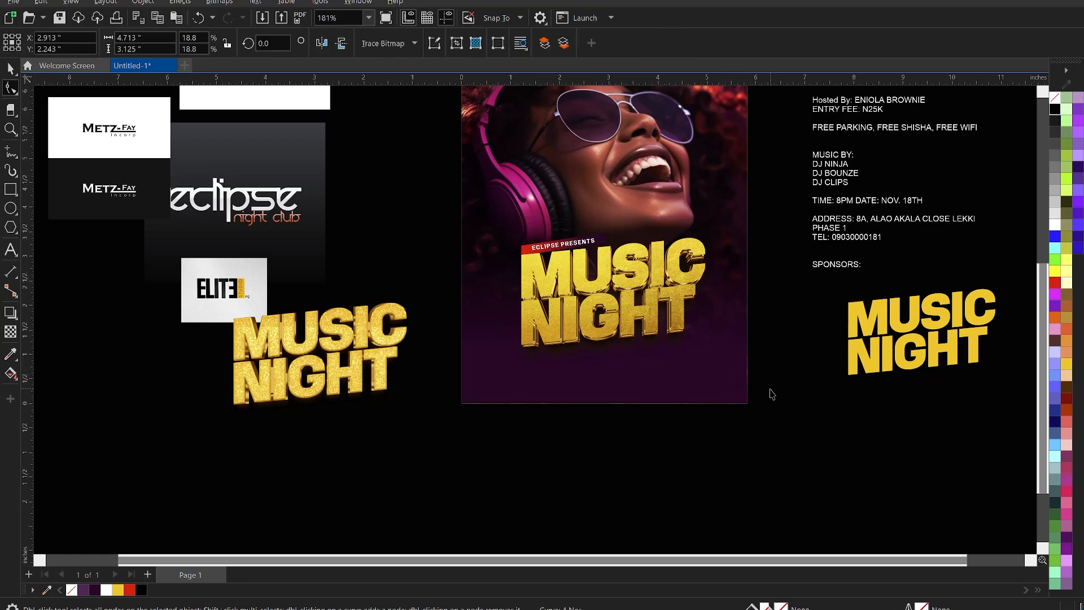
{"action": "left_click", "coordinate": [770, 395]}
{"action": "scroll", "coordinate": [737, 430], "scroll_direction": "down", "scroll_amount": 2}
Delete the spare gold title image and push the flat MUSIC NIGHT title further right.
{"action": "key", "text": "z"}
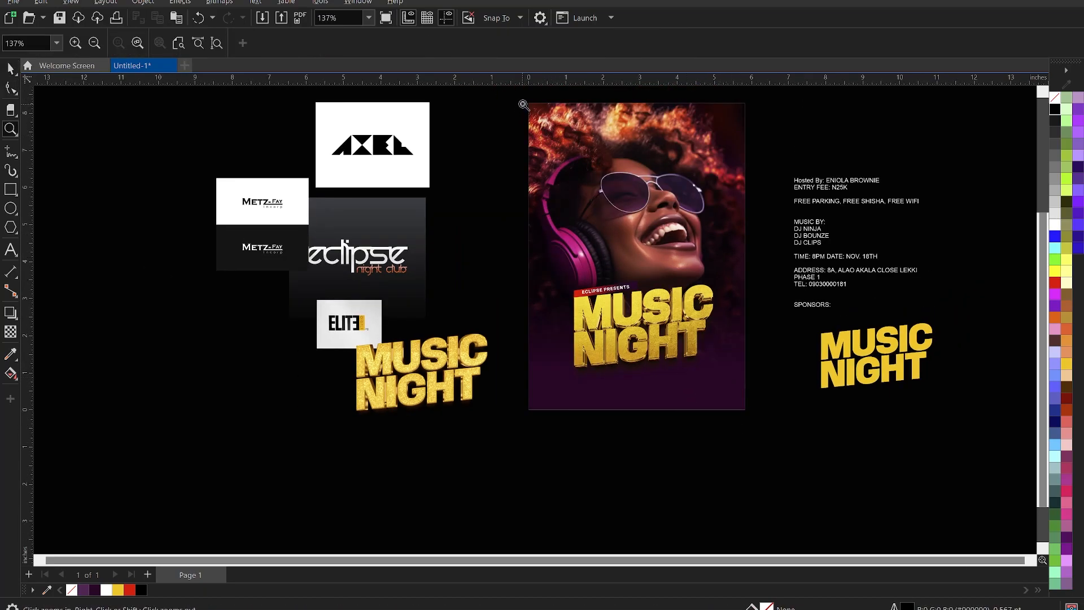
{"action": "left_click_drag", "start_coordinate": [521, 99], "coordinate": [774, 427]}
{"action": "key", "text": "space"}
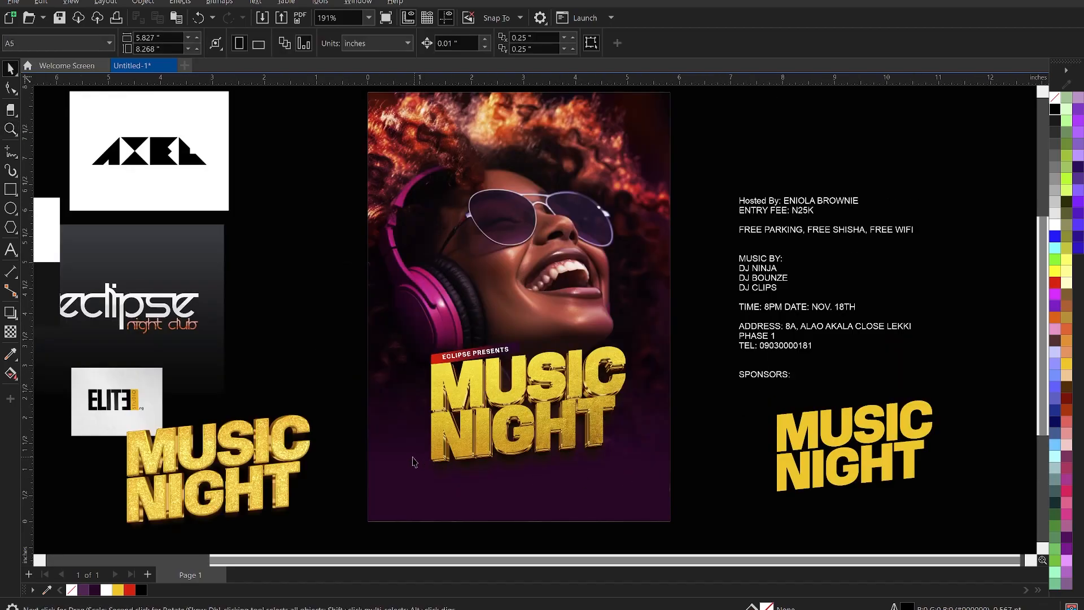
{"action": "left_click", "coordinate": [284, 437]}
{"action": "key", "text": "Delete"}
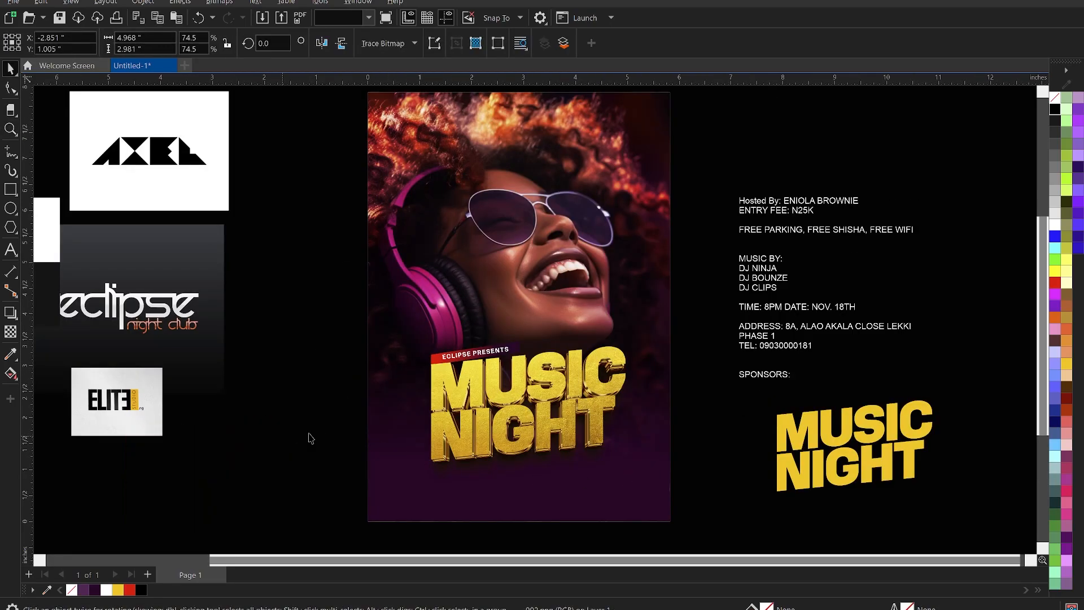
{"action": "left_click_drag", "start_coordinate": [833, 442], "coordinate": [965, 480]}
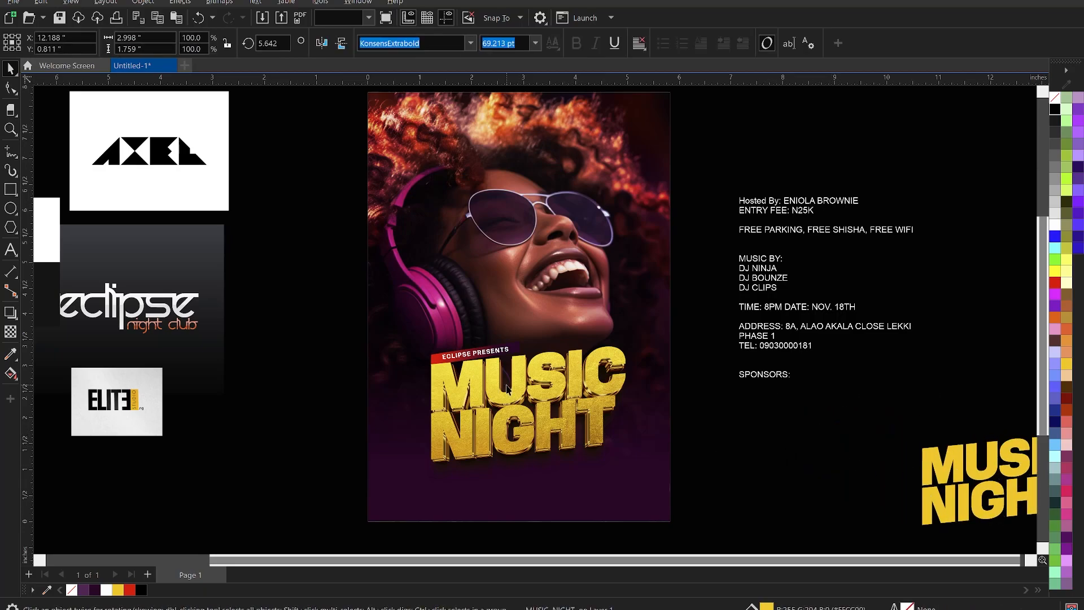
{"action": "key", "text": "Escape"}
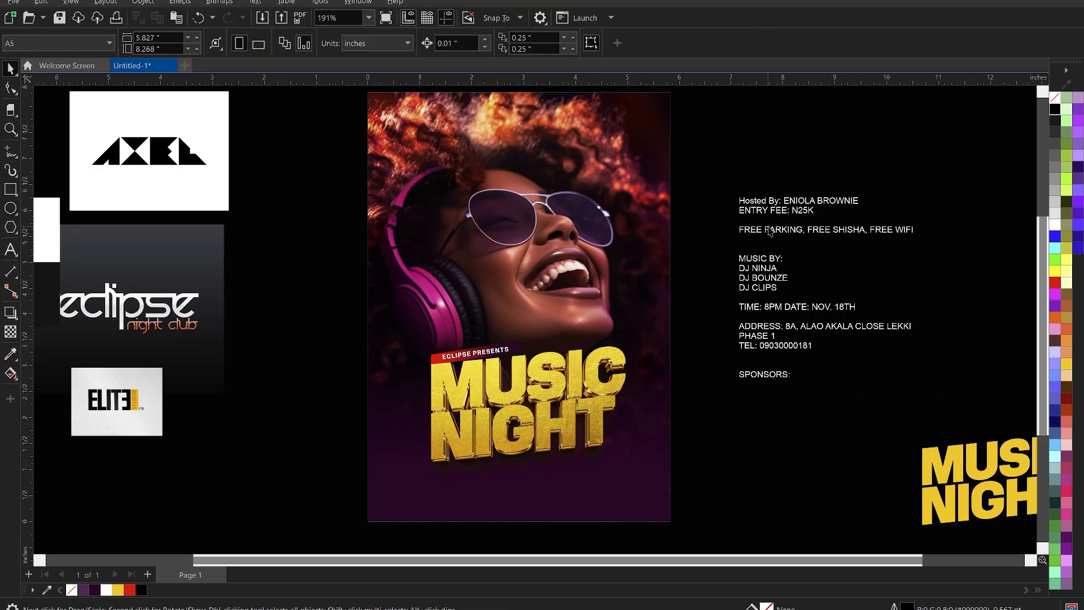
Move the Hosted By and entry-fee lines from the info text to the poster's bottom-left.
{"action": "double_click", "coordinate": [801, 218]}
{"action": "left_click_drag", "start_coordinate": [813, 210], "coordinate": [737, 200]}
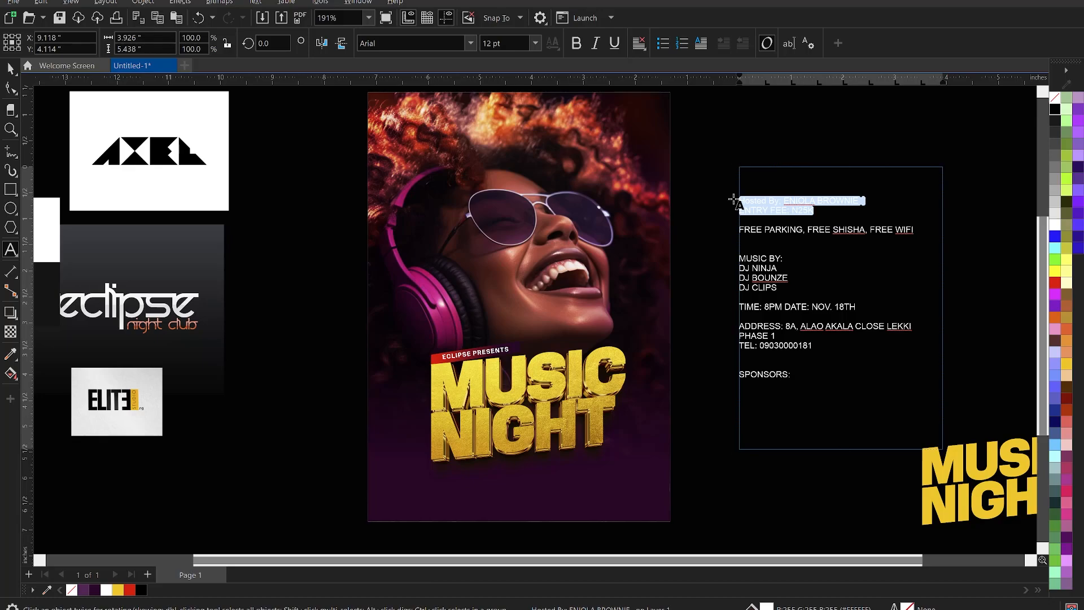
{"action": "key", "text": "Delete"}
{"action": "key", "text": "Escape"}
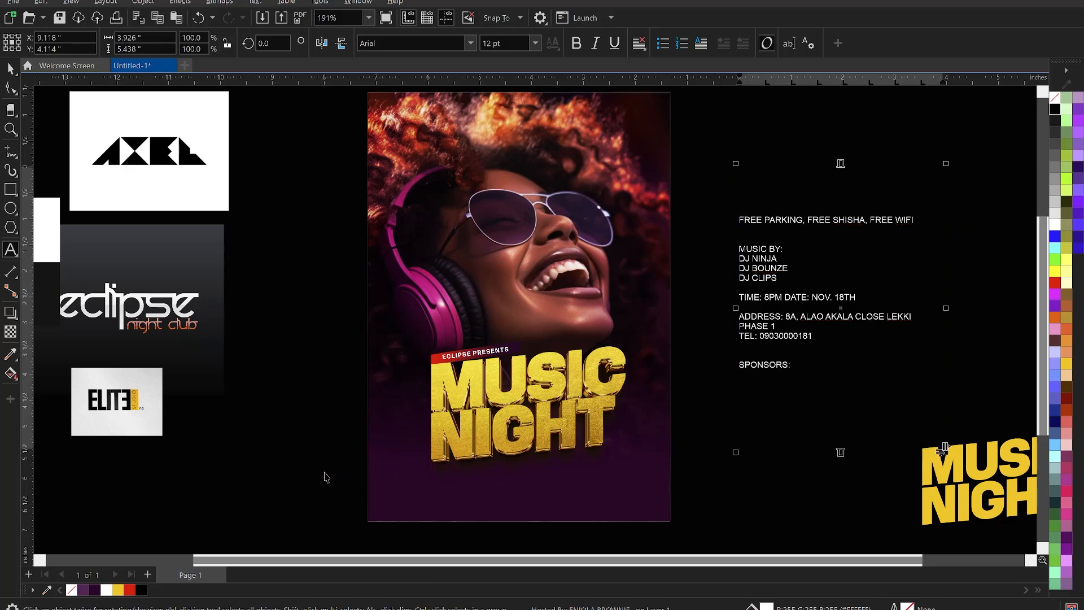
{"action": "left_click", "coordinate": [389, 491]}
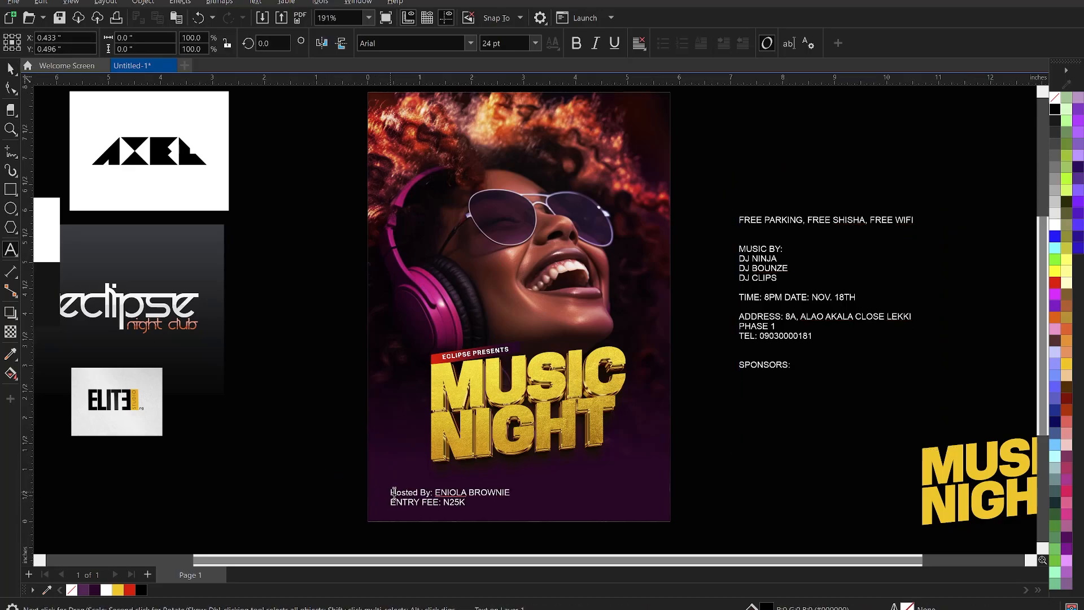
{"action": "key", "text": "Escape"}
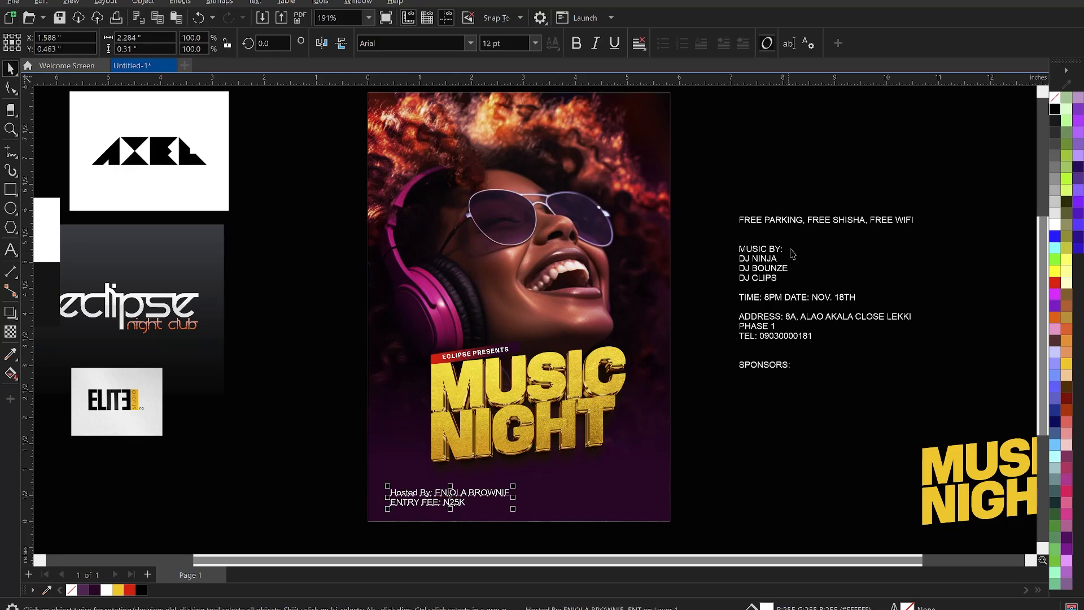
Cut the FREE PARKING line and paste it at the poster's bottom beside them.
{"action": "double_click", "coordinate": [797, 222]}
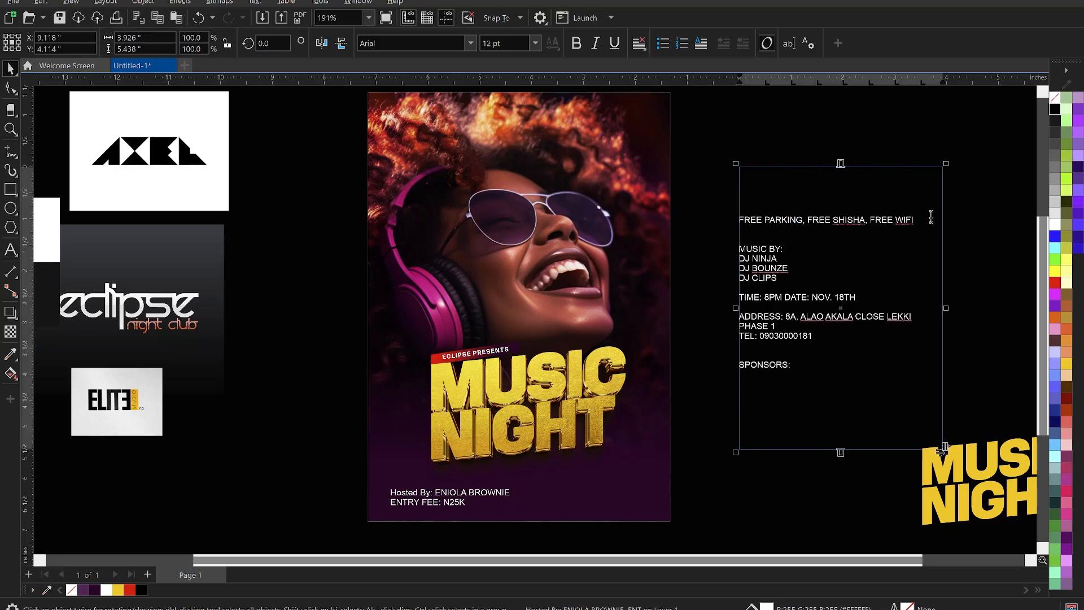
{"action": "left_click_drag", "start_coordinate": [926, 220], "coordinate": [724, 220]}
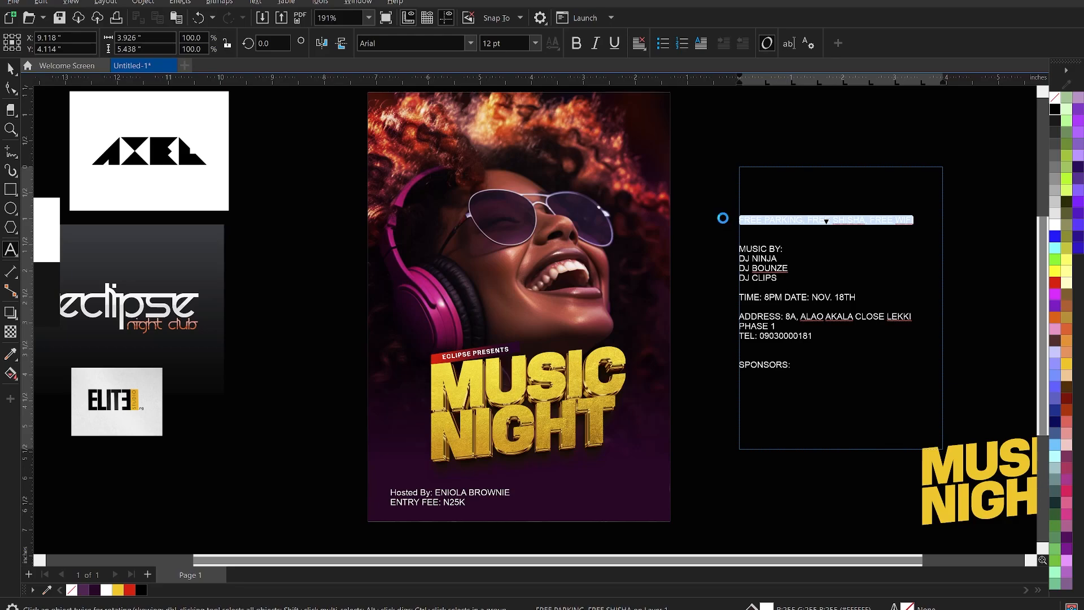
{"action": "key", "text": "ctrl+x"}
{"action": "left_click", "coordinate": [563, 492]}
{"action": "key", "text": "ctrl+v"}
{"action": "key", "text": "ctrl+space"}
{"action": "scroll", "coordinate": [749, 391], "scroll_direction": "down", "scroll_amount": 2}
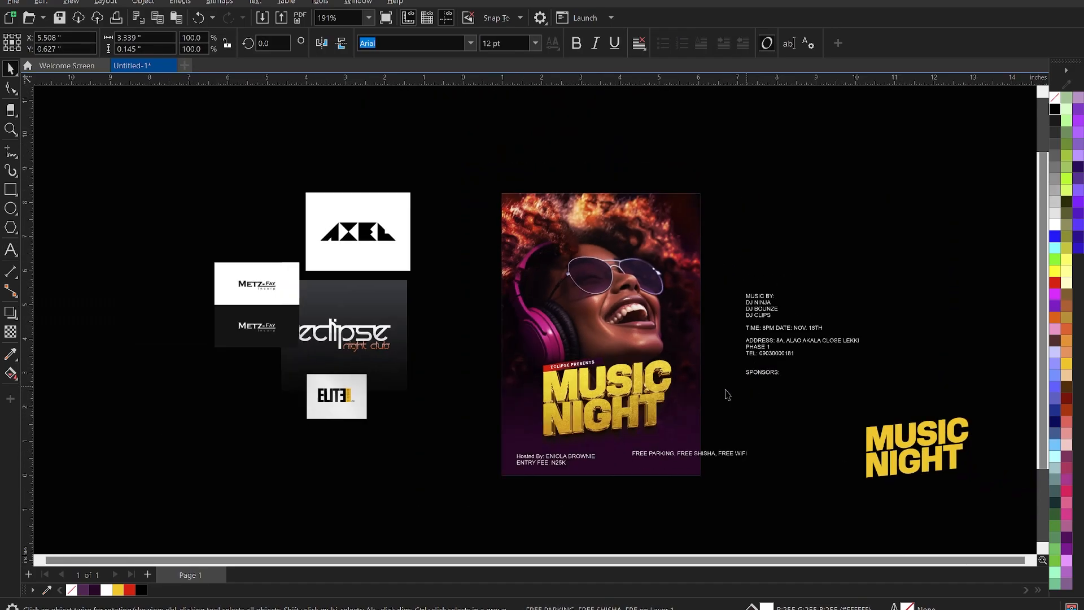
Split the host and entry-fee text into separate lines and move ENTRY FEE: N25K right.
{"action": "key", "text": "z"}
{"action": "left_click_drag", "start_coordinate": [414, 395], "coordinate": [748, 518]}
{"action": "key", "text": "space"}
{"action": "left_click", "coordinate": [468, 323]}
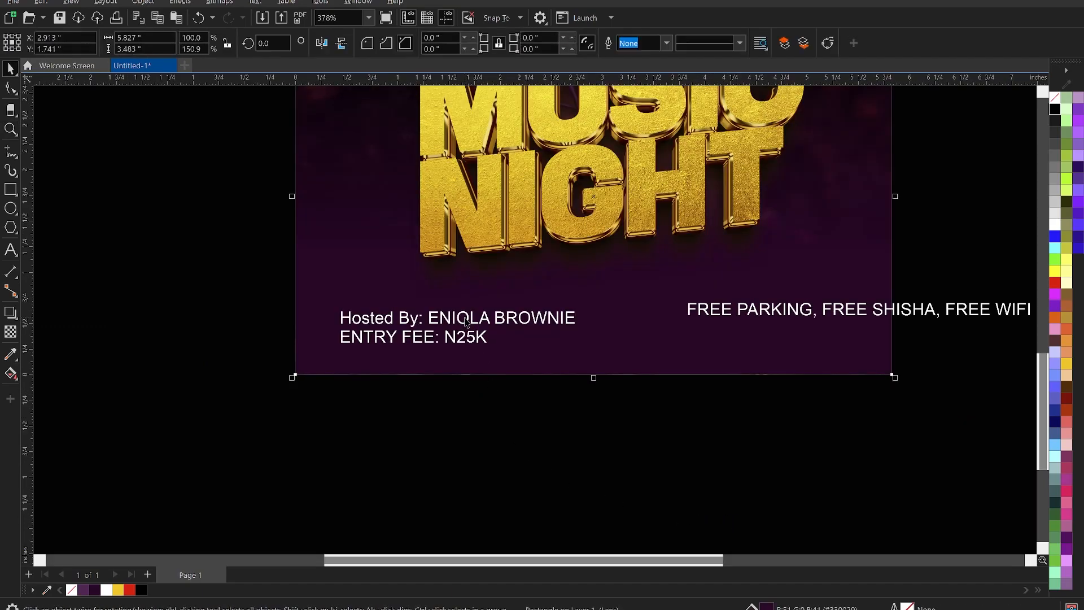
{"action": "double_click", "coordinate": [429, 317]}
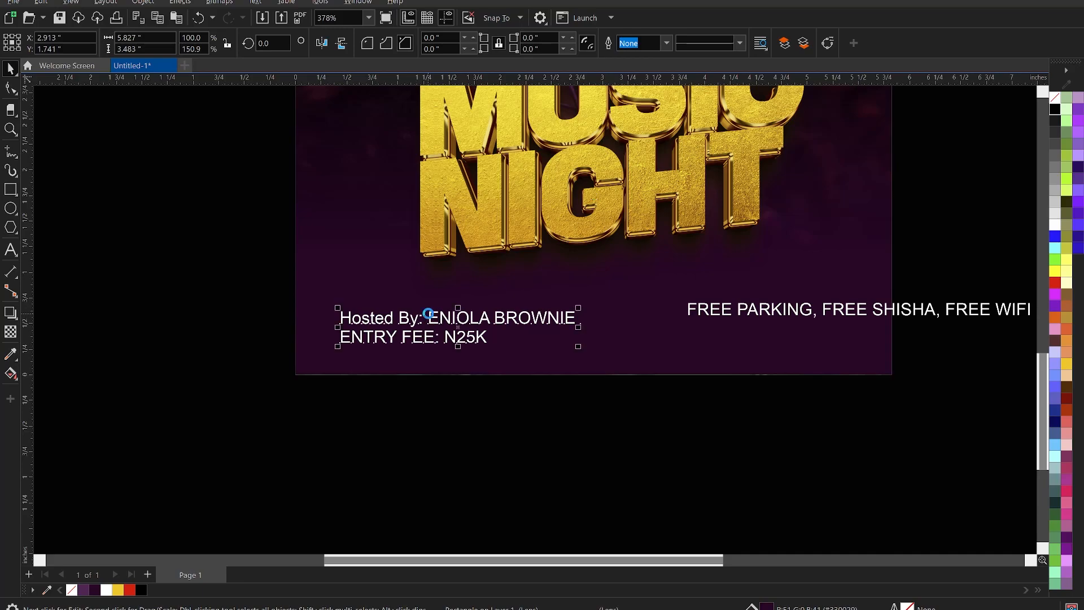
{"action": "key", "text": "Return"}
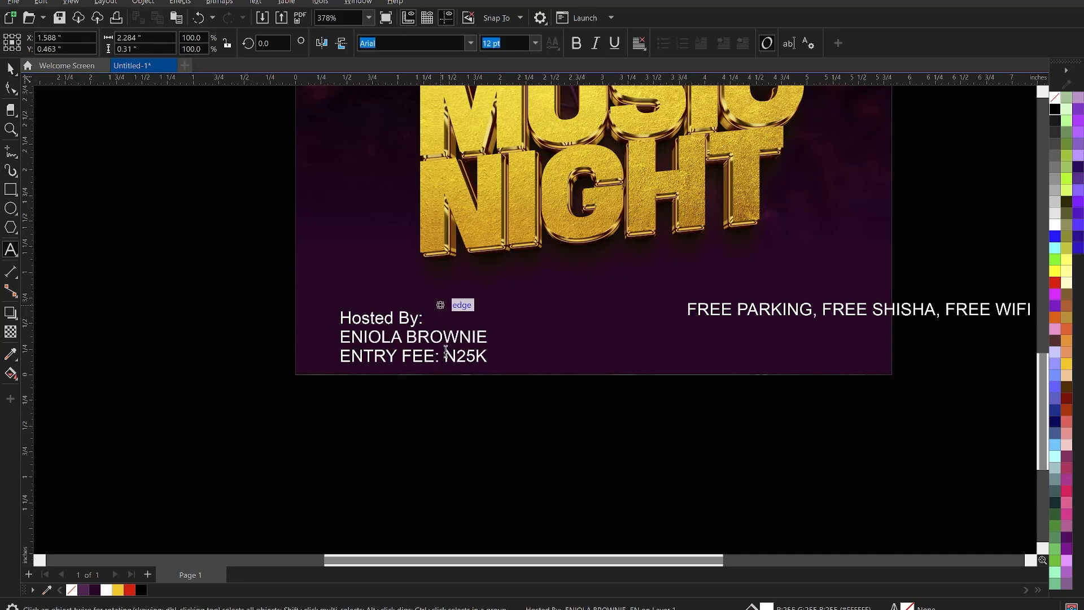
{"action": "key", "text": "ctrl+space"}
{"action": "key", "text": "ctrl+k"}
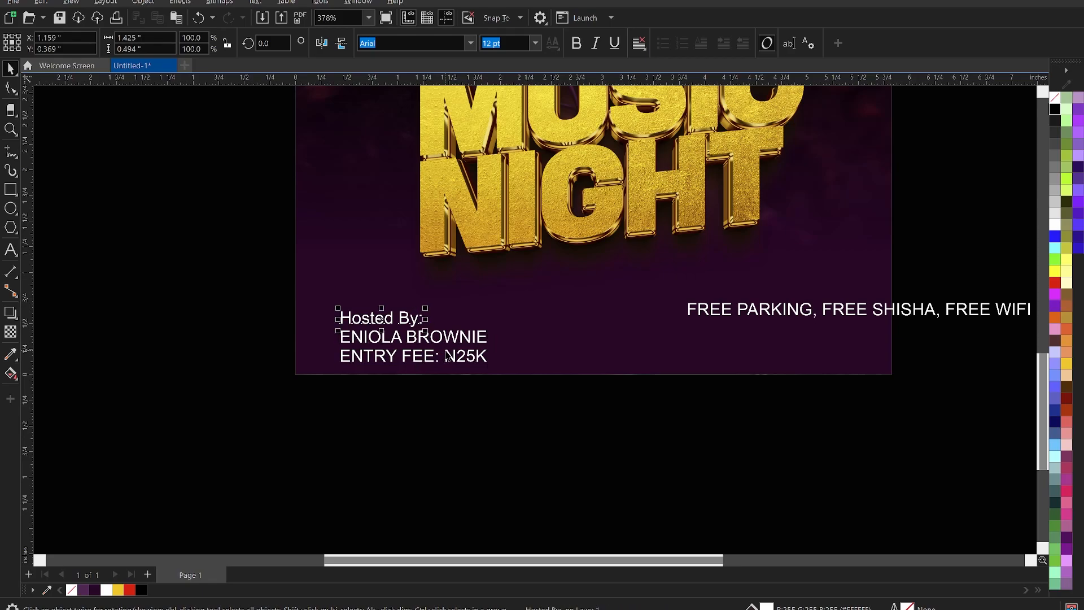
{"action": "left_click_drag", "start_coordinate": [424, 362], "coordinate": [665, 349]}
Separate the host's first name from the surname, make it extra-bold and enlarge it about 217%.
{"action": "left_click", "coordinate": [444, 337]}
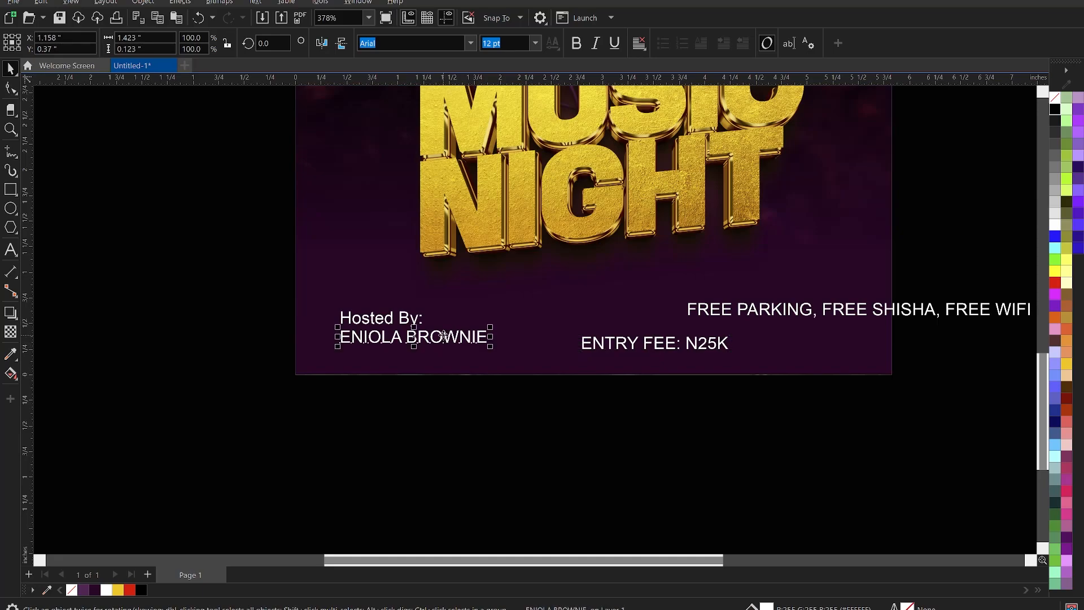
{"action": "left_click", "coordinate": [407, 337]}
{"action": "left_click", "coordinate": [408, 336]}
{"action": "key", "text": "Return"}
{"action": "key", "text": "ctrl+space"}
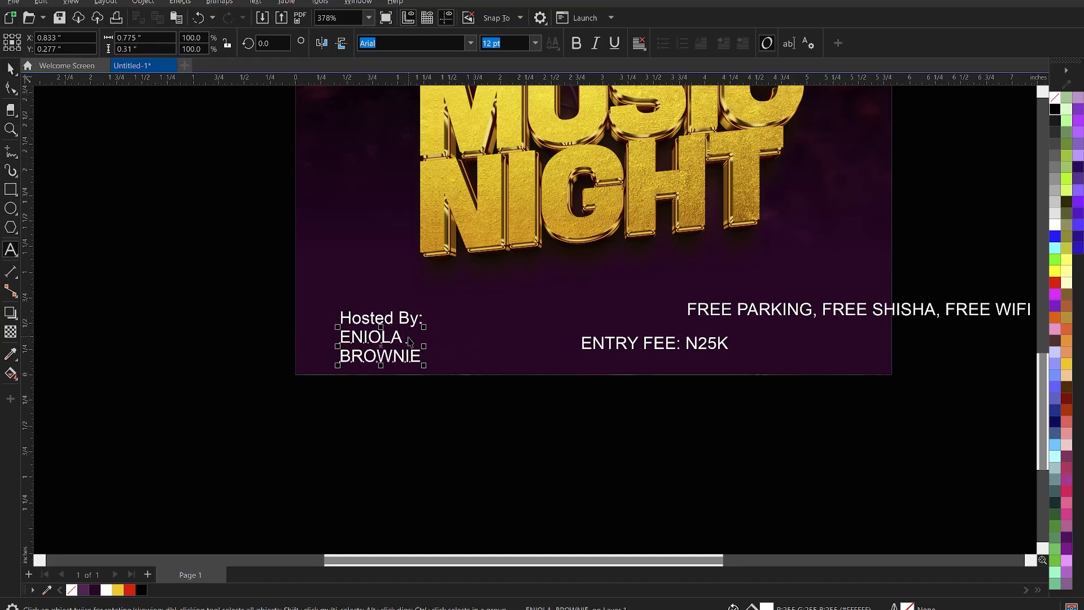
{"action": "key", "text": "ctrl+k"}
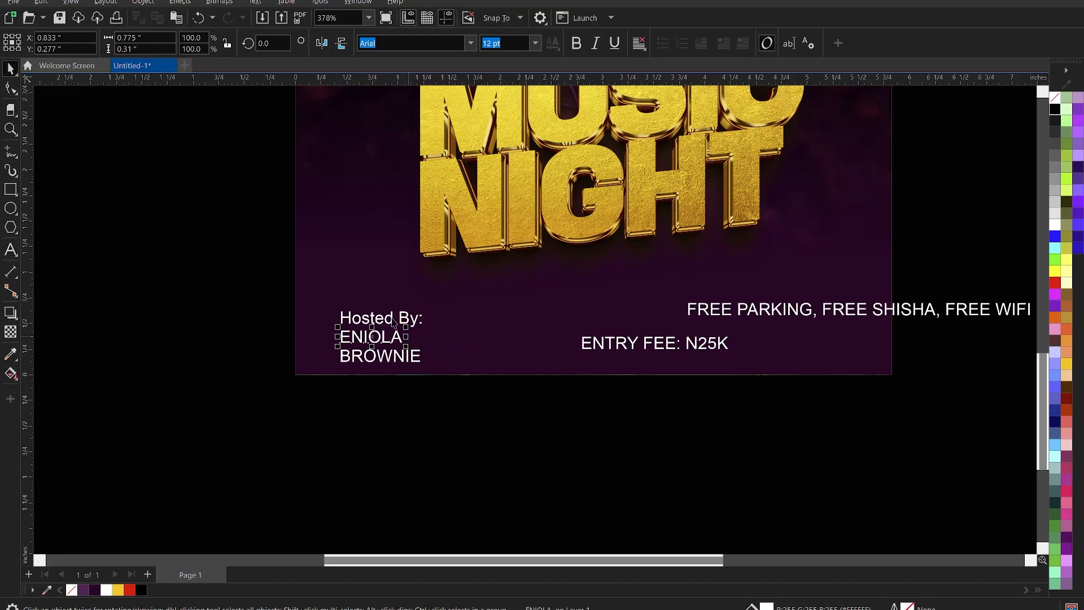
{"action": "left_click", "coordinate": [471, 44]}
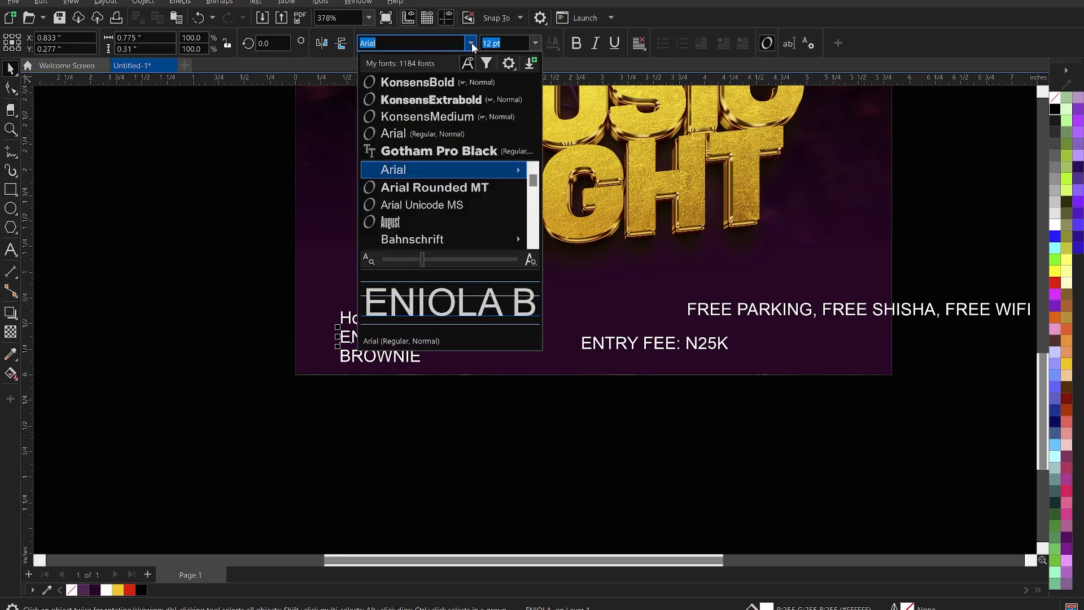
{"action": "key", "text": "Escape"}
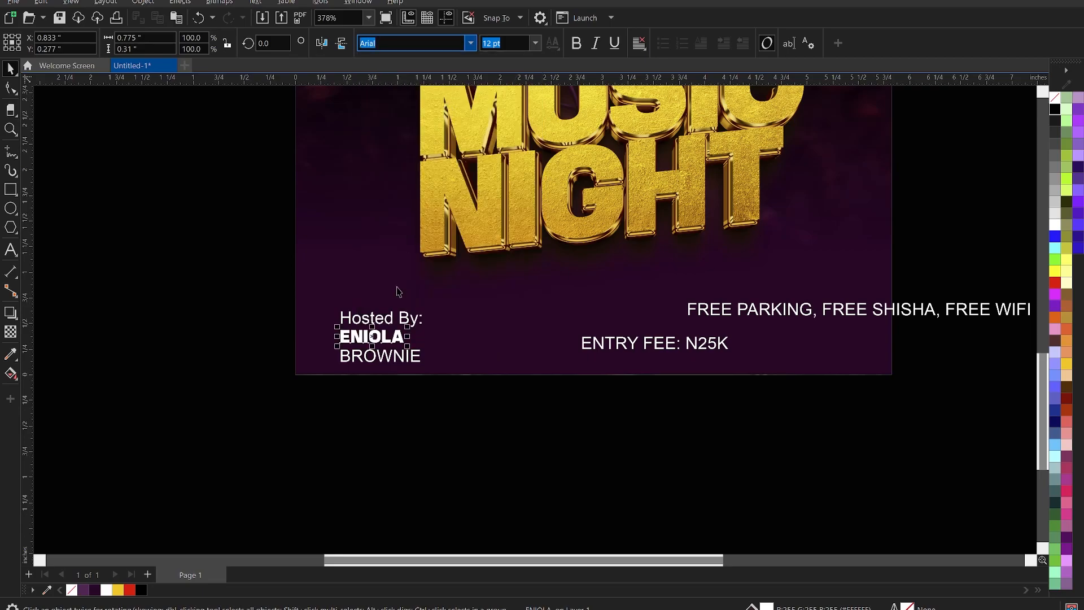
{"action": "scroll", "coordinate": [371, 361], "scroll_direction": "up", "scroll_amount": 1}
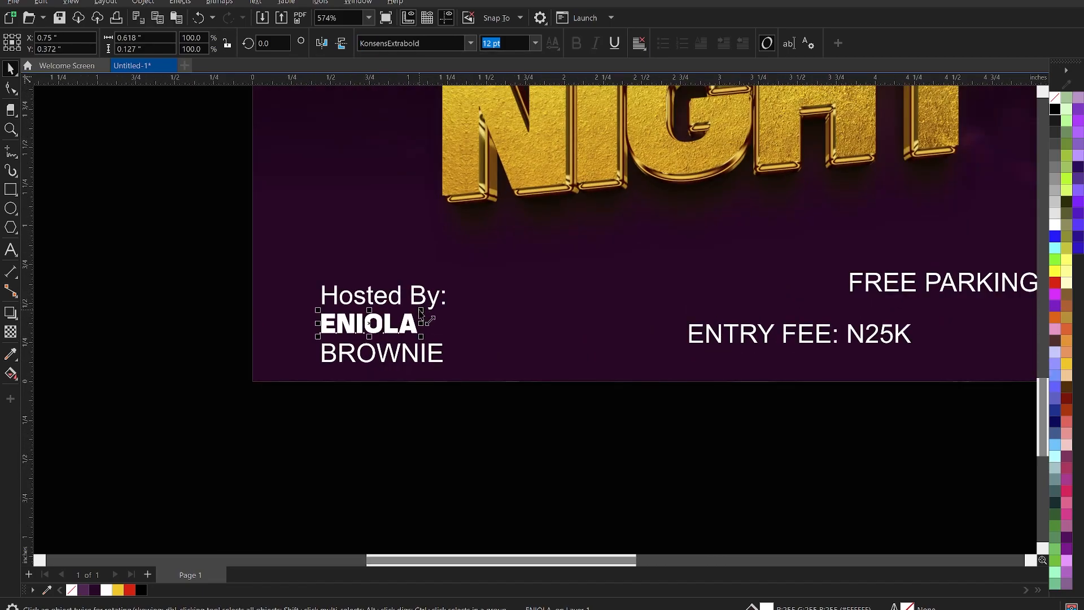
{"action": "left_click_drag", "start_coordinate": [423, 316], "coordinate": [539, 293]}
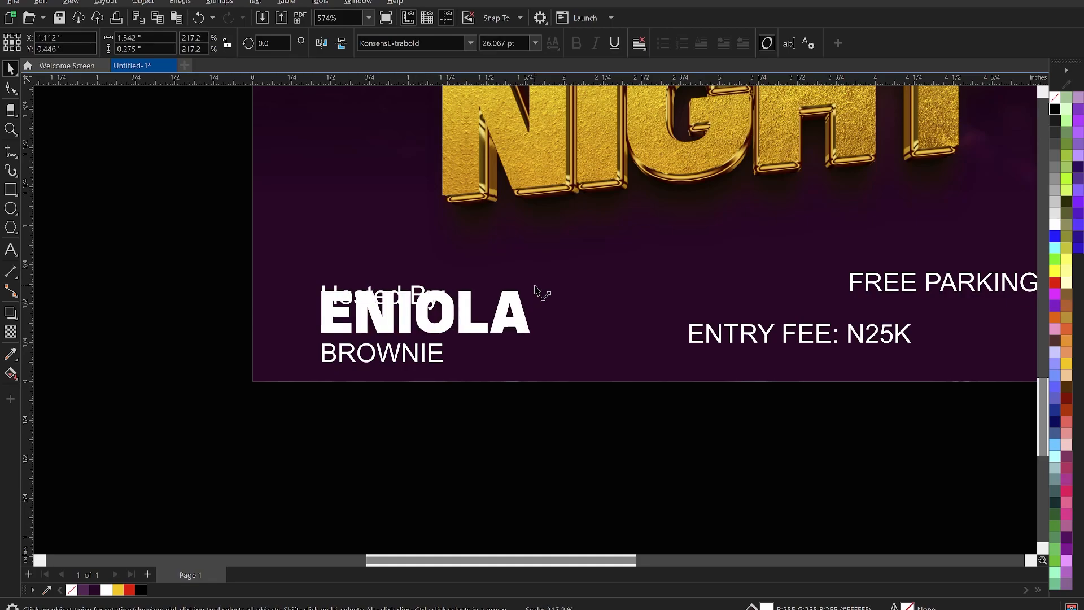
Move Hosted By: above the first name and convert it to UPPERCASE.
{"action": "left_click", "coordinate": [418, 292]}
{"action": "left_click_drag", "start_coordinate": [415, 290], "coordinate": [414, 271]}
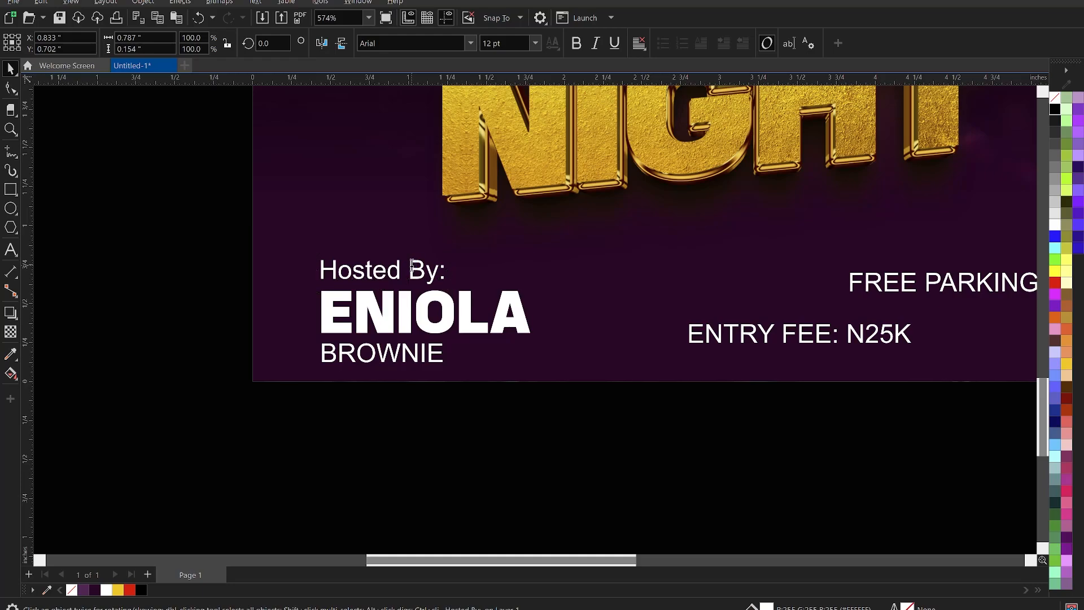
{"action": "double_click", "coordinate": [414, 271]}
{"action": "right_click", "coordinate": [411, 263]}
{"action": "mouse_move", "coordinate": [460, 318]}
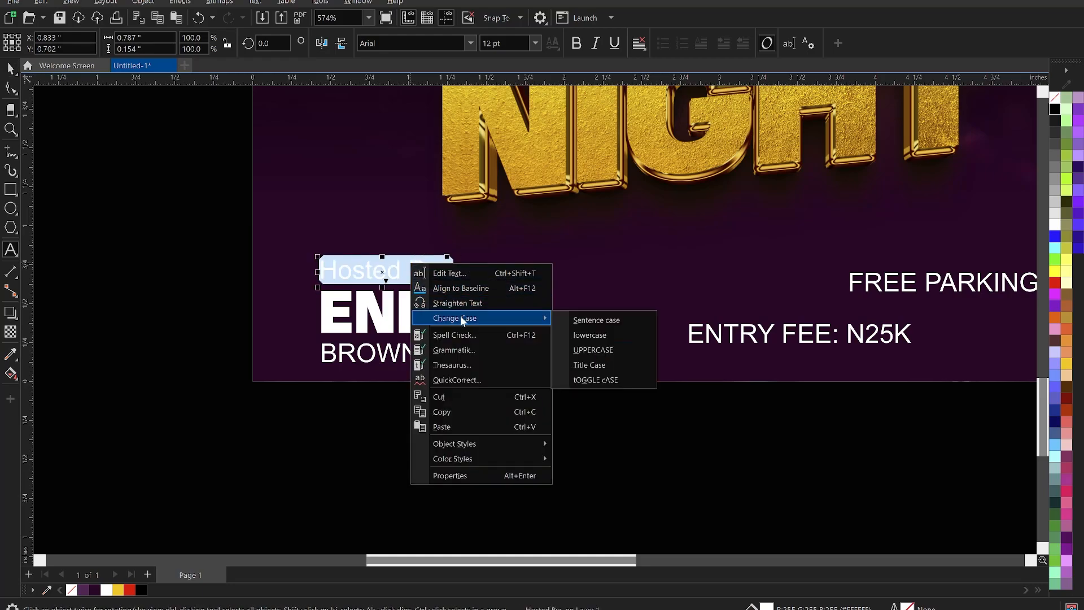
{"action": "left_click", "coordinate": [593, 349]}
{"action": "left_click", "coordinate": [460, 284]}
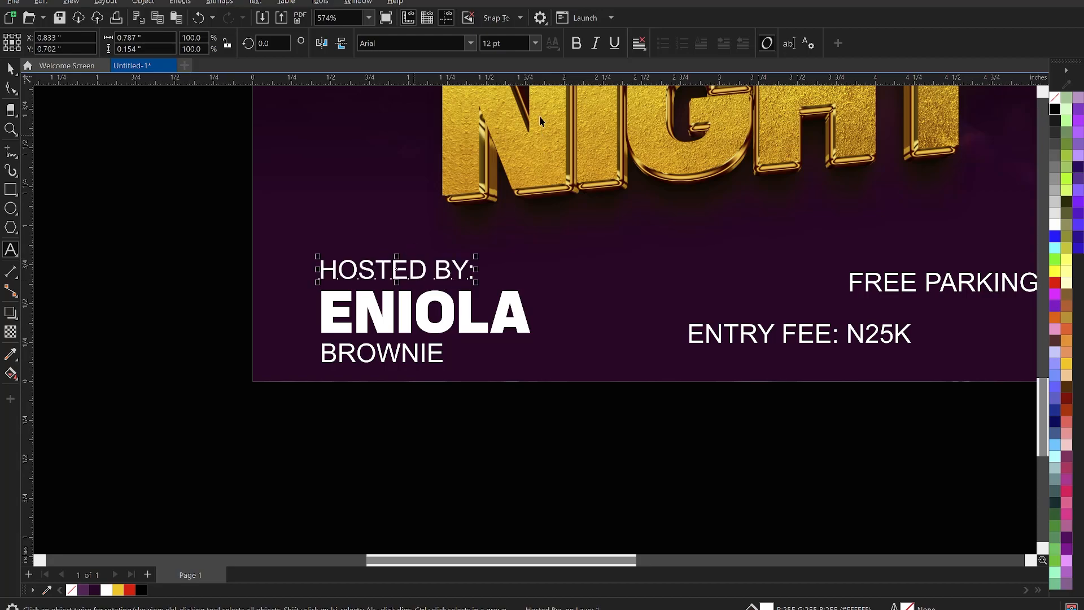
Set HOSTED BY: in KonsensBold at 7.613 pt, left-aligned with the first name.
{"action": "left_click", "coordinate": [469, 44]}
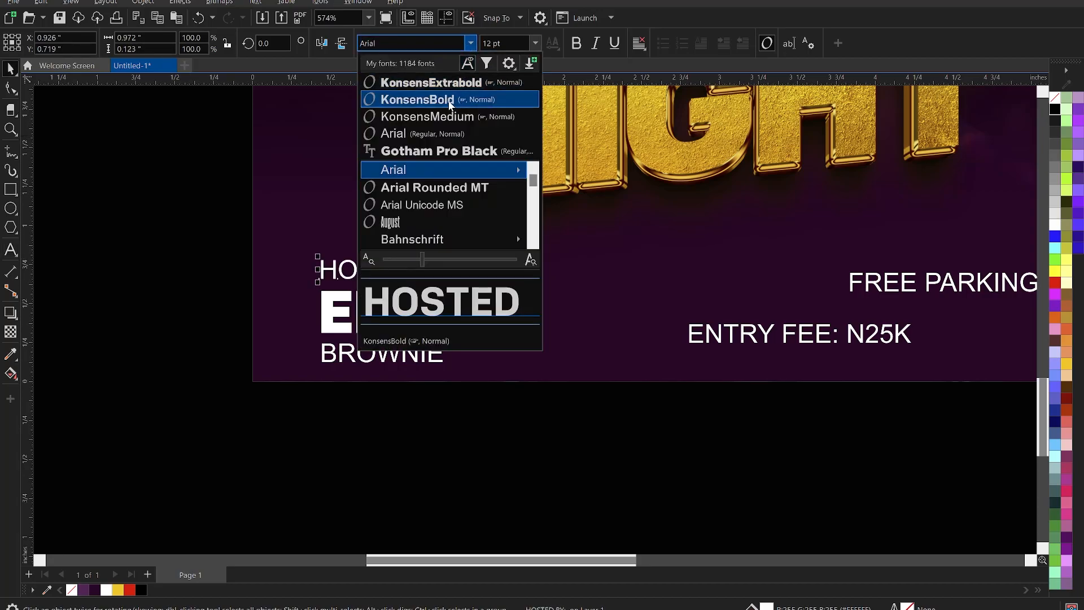
{"action": "left_click", "coordinate": [449, 101]}
{"action": "left_click_drag", "start_coordinate": [476, 257], "coordinate": [441, 271]}
{"action": "scroll", "coordinate": [401, 296], "scroll_direction": "up", "scroll_amount": 3}
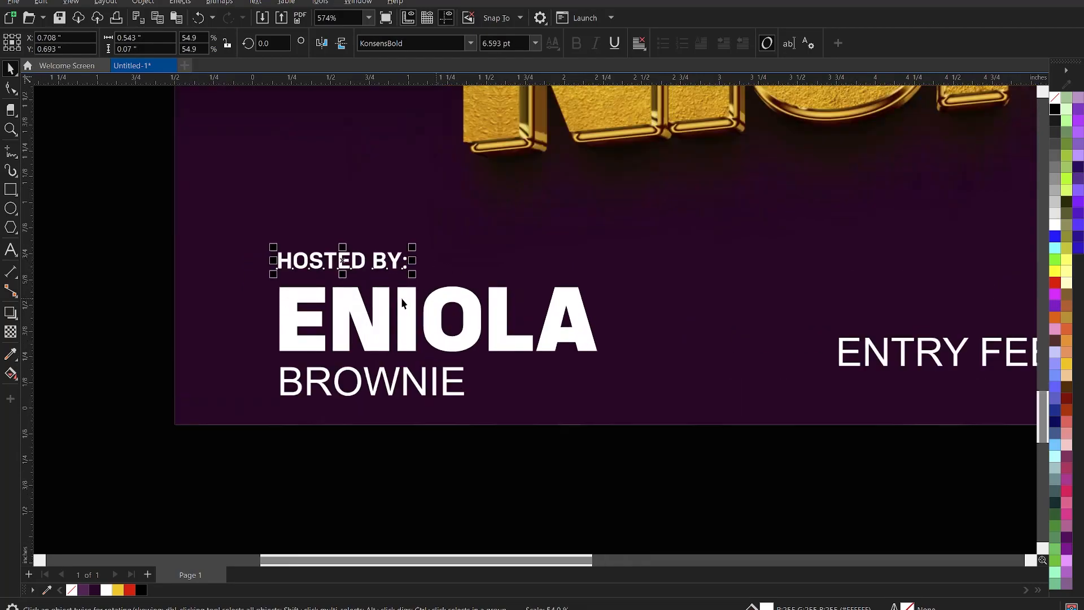
{"action": "left_click_drag", "start_coordinate": [412, 270], "coordinate": [434, 288]}
{"action": "key", "text": "Down"}
{"action": "key", "text": "Down"}
{"action": "key", "text": "Down"}
{"action": "key", "text": "Down"}
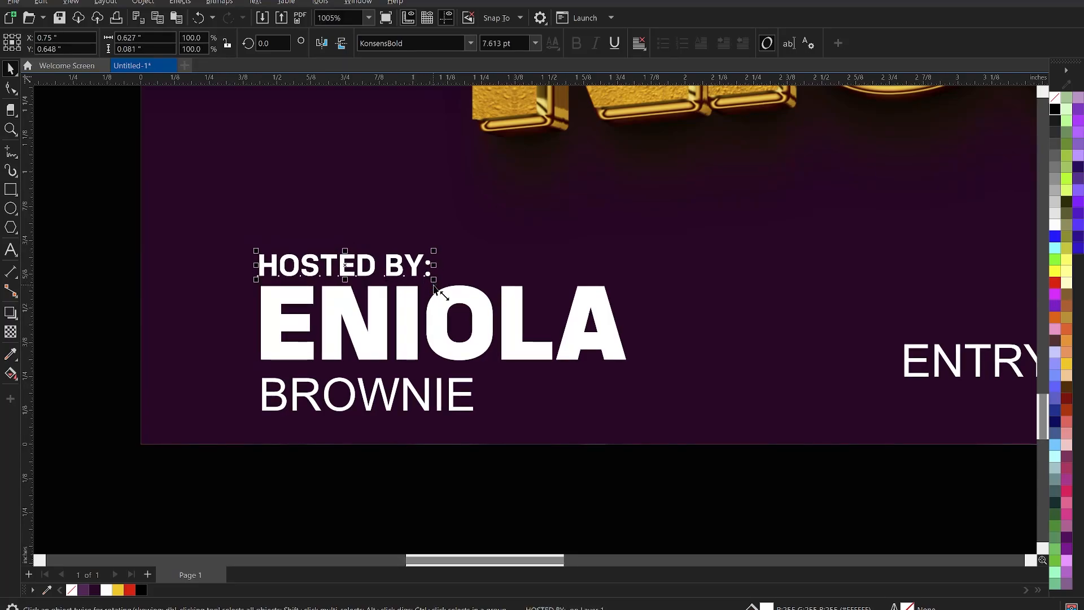
{"action": "left_click", "coordinate": [406, 314], "text": "shift"}
{"action": "key", "text": "l"}
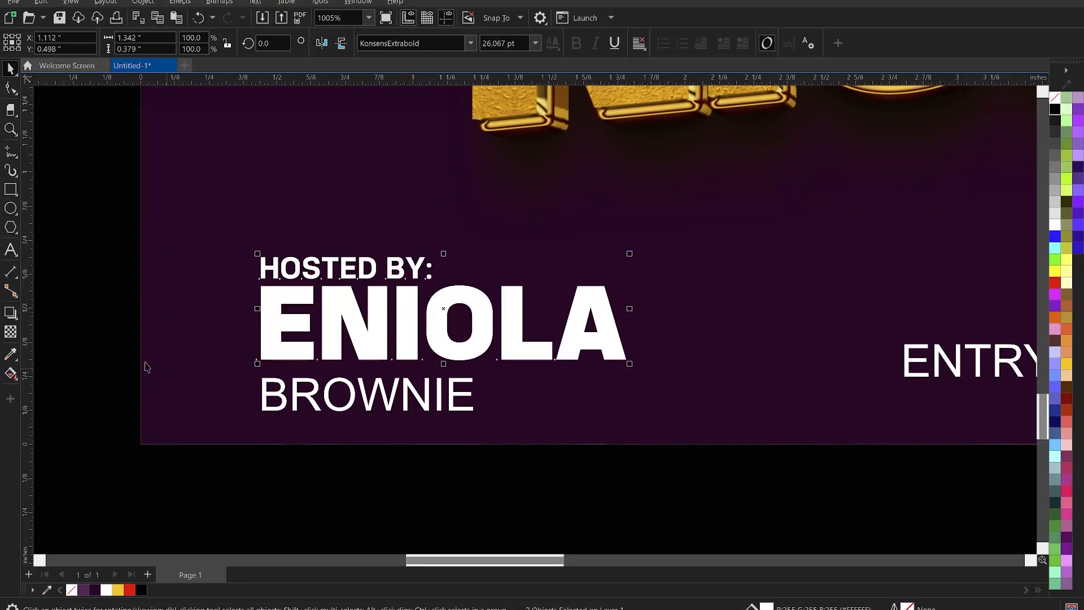
Set the surname in KonsensBold at about 8.5 pt, letter-spaced to the first name's width.
{"action": "left_click", "coordinate": [298, 399]}
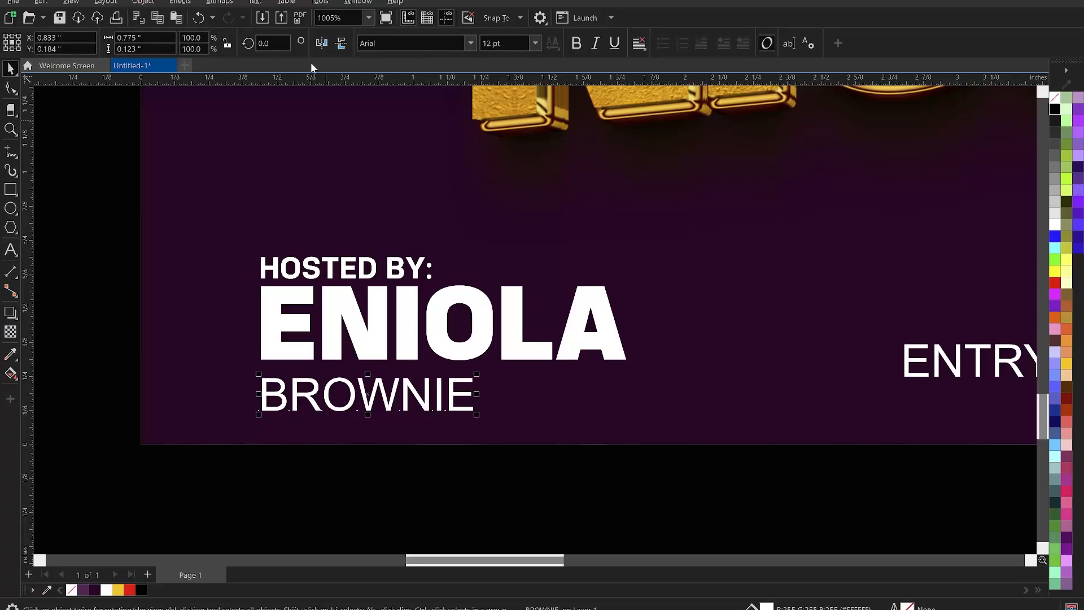
{"action": "left_click", "coordinate": [470, 43]}
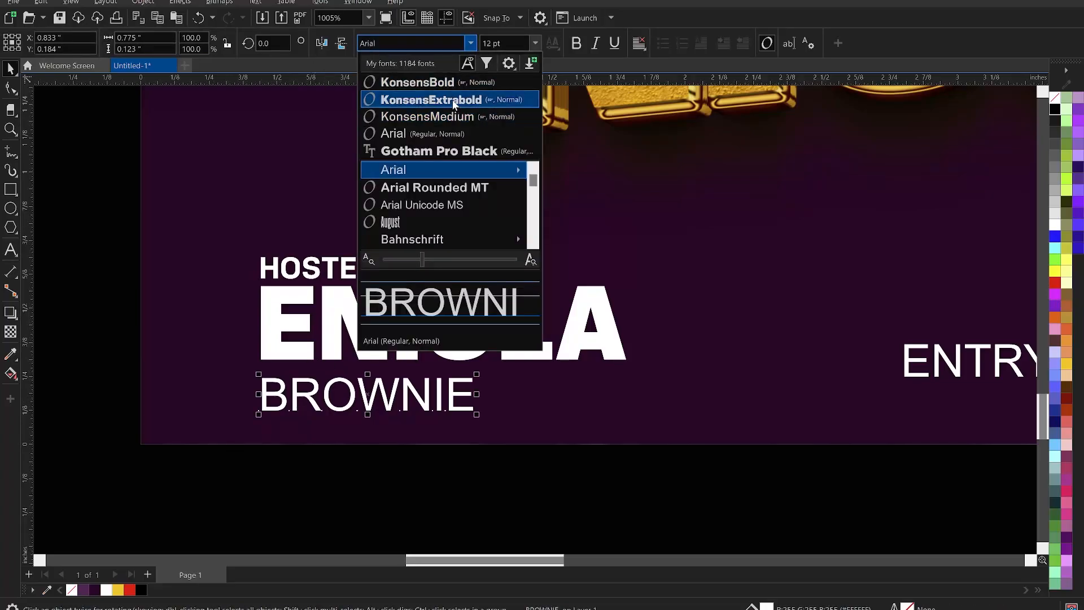
{"action": "left_click", "coordinate": [449, 83]}
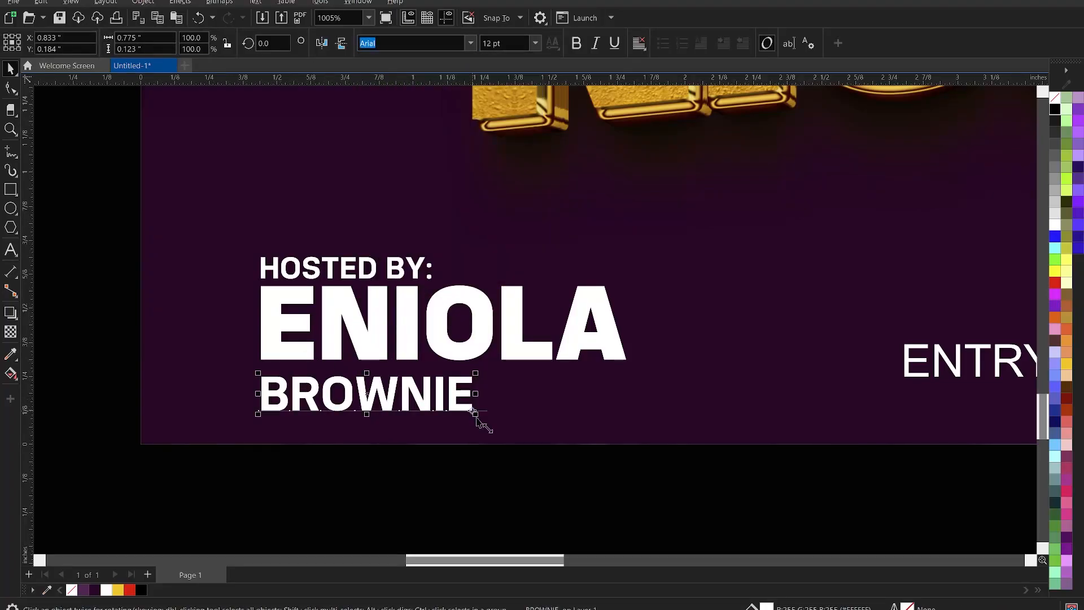
{"action": "left_click_drag", "start_coordinate": [455, 411], "coordinate": [438, 413]}
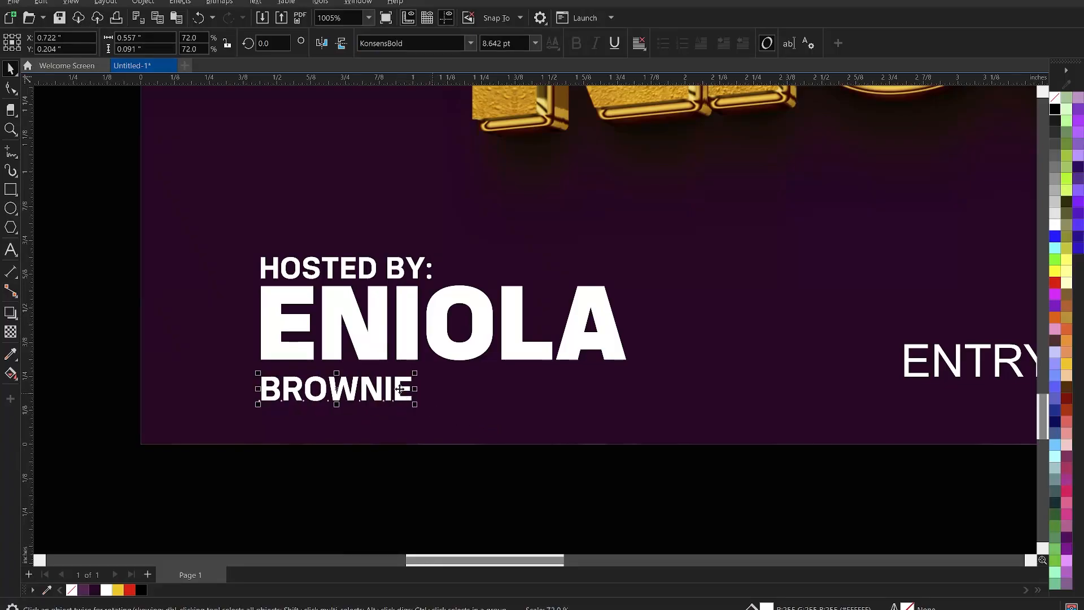
{"action": "key", "text": "Up"}
{"action": "key", "text": "Up"}
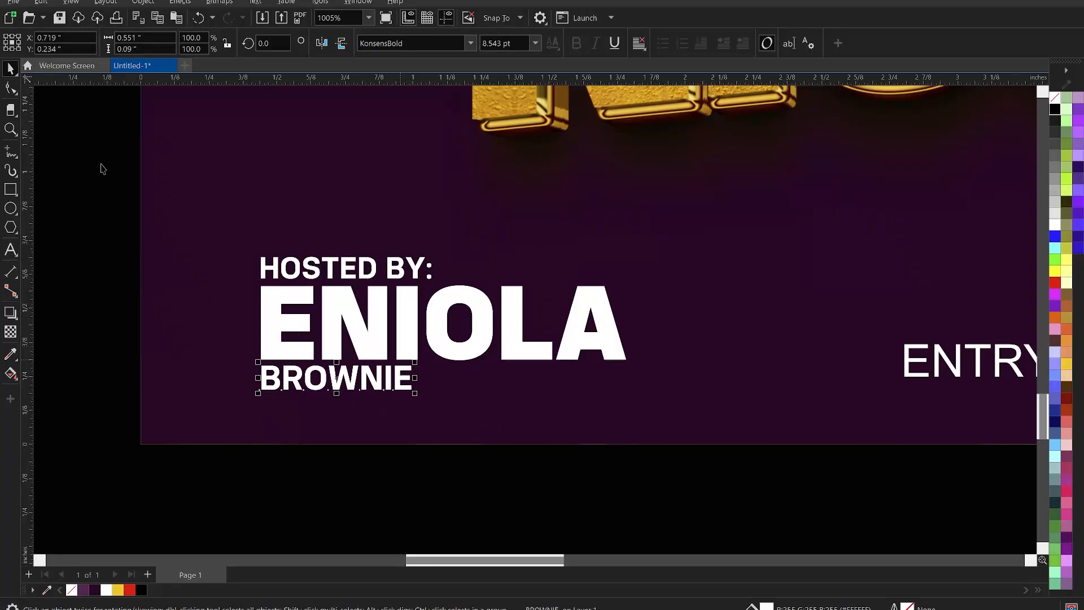
{"action": "left_click", "coordinate": [11, 88]}
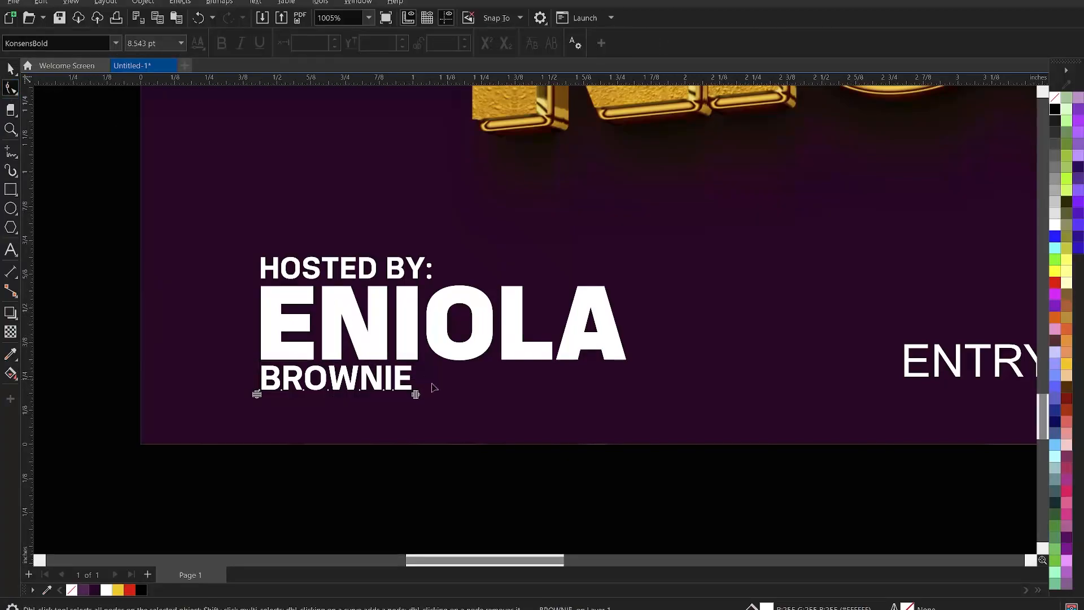
{"action": "mouse_move", "coordinate": [416, 396]}
{"action": "left_mouse_down"}
{"action": "mouse_move", "coordinate": [570, 423]}
{"action": "mouse_move", "coordinate": [418, 394]}
{"action": "left_mouse_up"}
{"action": "left_click_drag", "start_coordinate": [541, 413], "coordinate": [640, 427]}
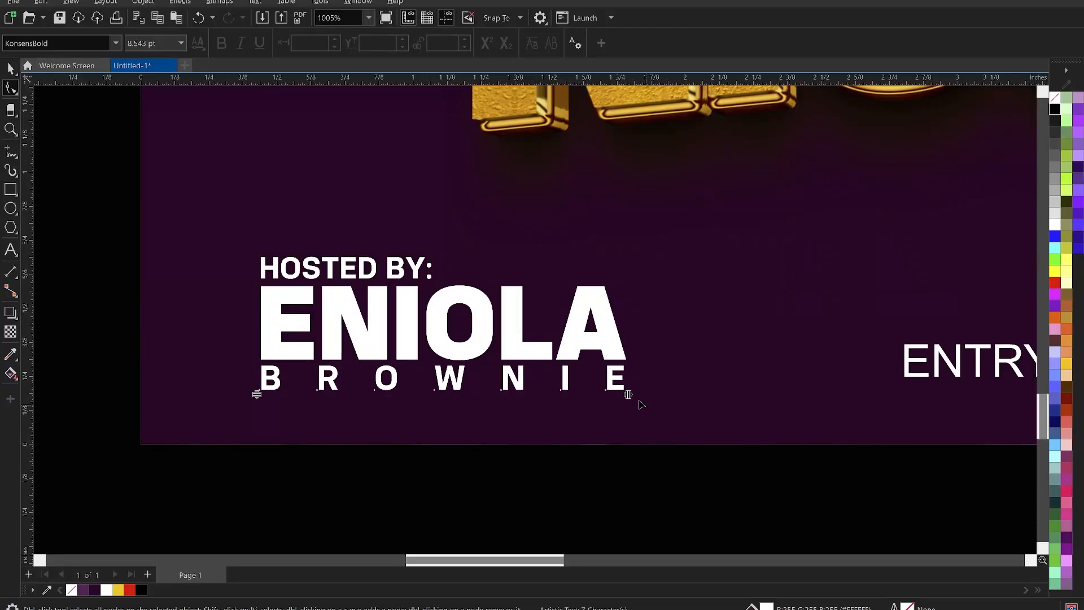
Colour the HOSTED BY: label yellow.
{"action": "scroll", "coordinate": [636, 483], "scroll_direction": "down", "scroll_amount": 4}
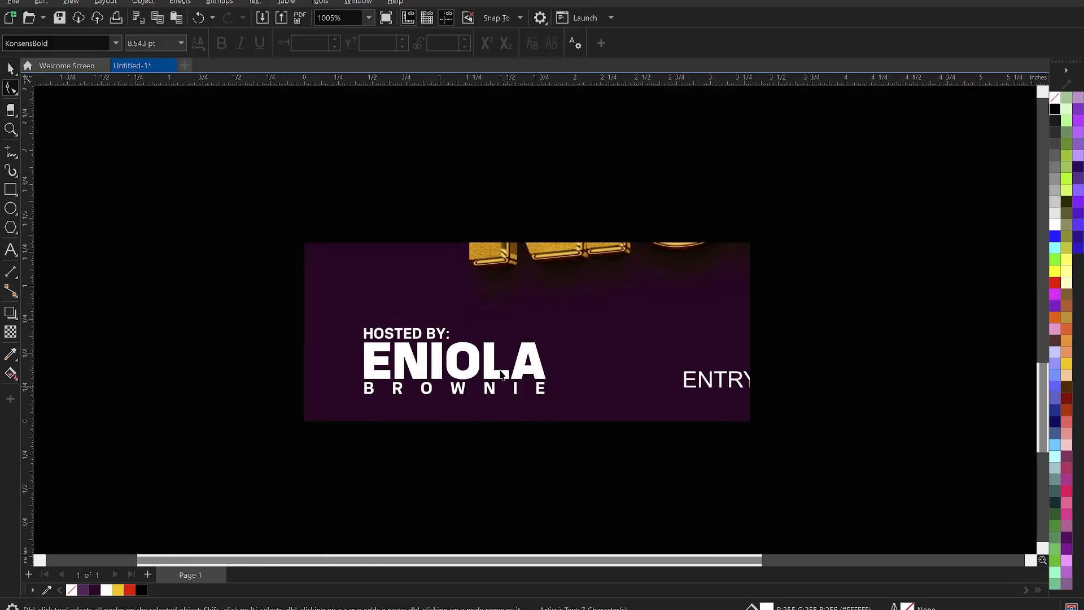
{"action": "scroll", "coordinate": [632, 404], "scroll_direction": "up", "scroll_amount": 2}
{"action": "key", "text": "space"}
{"action": "left_click", "coordinate": [352, 311]}
{"action": "left_click", "coordinate": [119, 589]}
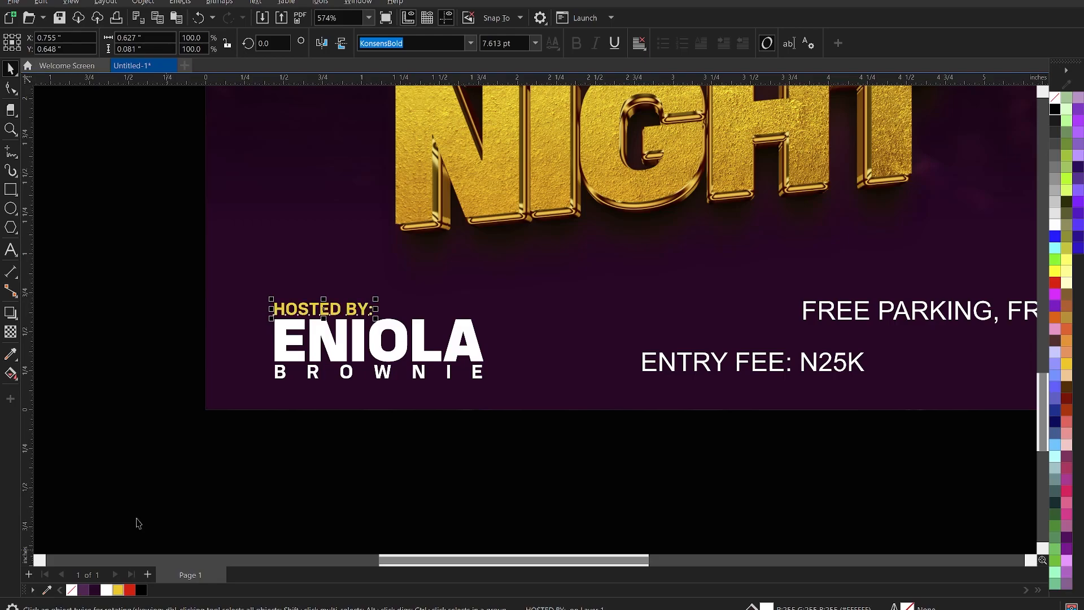
{"action": "key", "text": "Escape"}
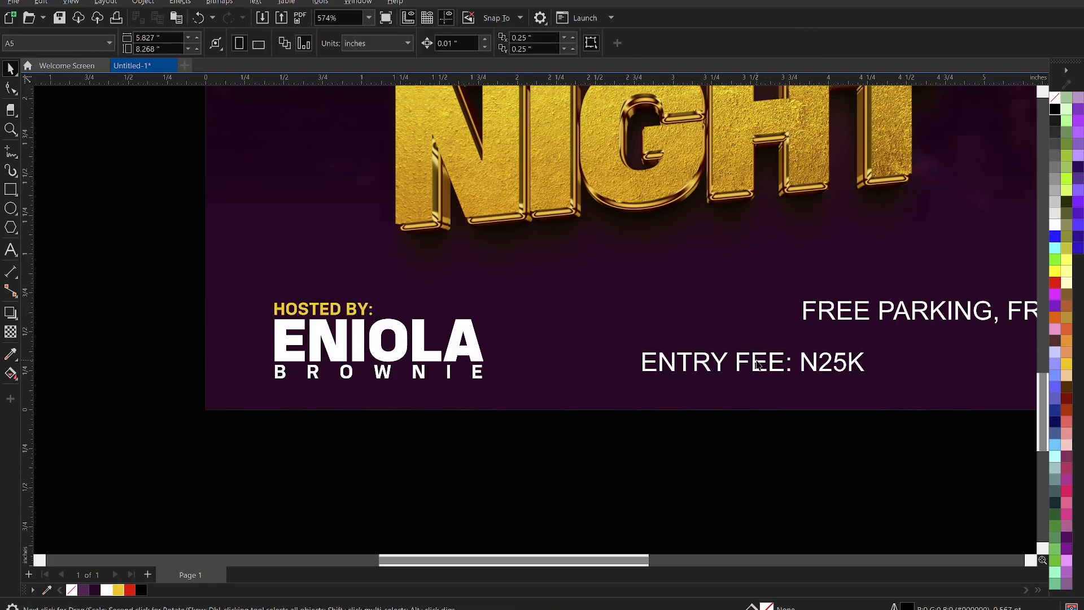
Move ENTRY FEE: N25K beside the host credit and put N25K on its own line.
{"action": "left_click", "coordinate": [759, 365]}
{"action": "left_click_drag", "start_coordinate": [759, 365], "coordinate": [644, 319]}
{"action": "double_click", "coordinate": [687, 315]}
{"action": "key", "text": "Return"}
{"action": "key", "text": "ctrl+space"}
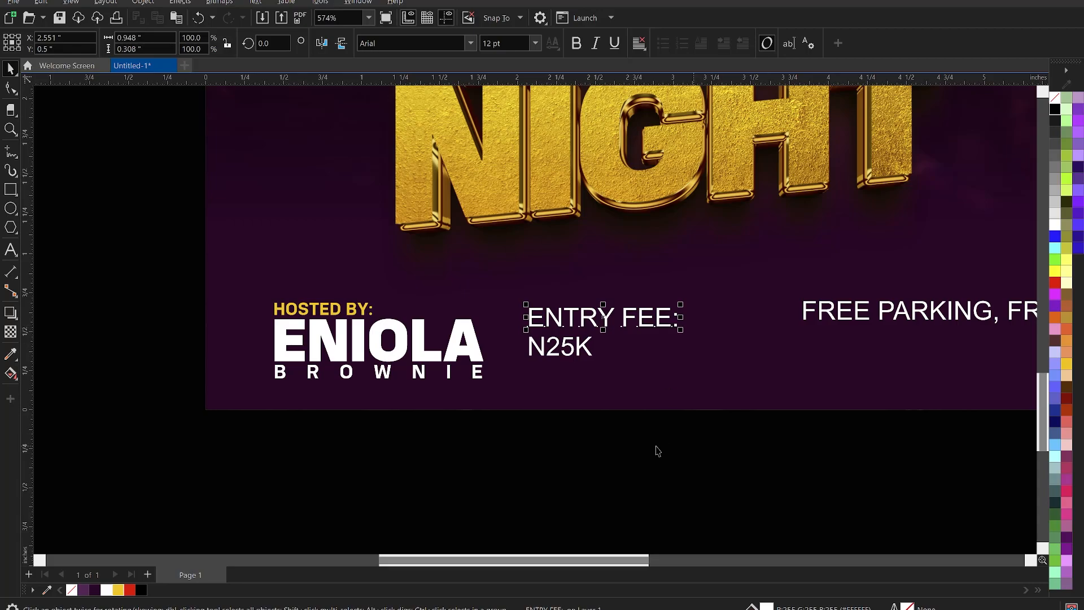
{"action": "left_click", "coordinate": [609, 450]}
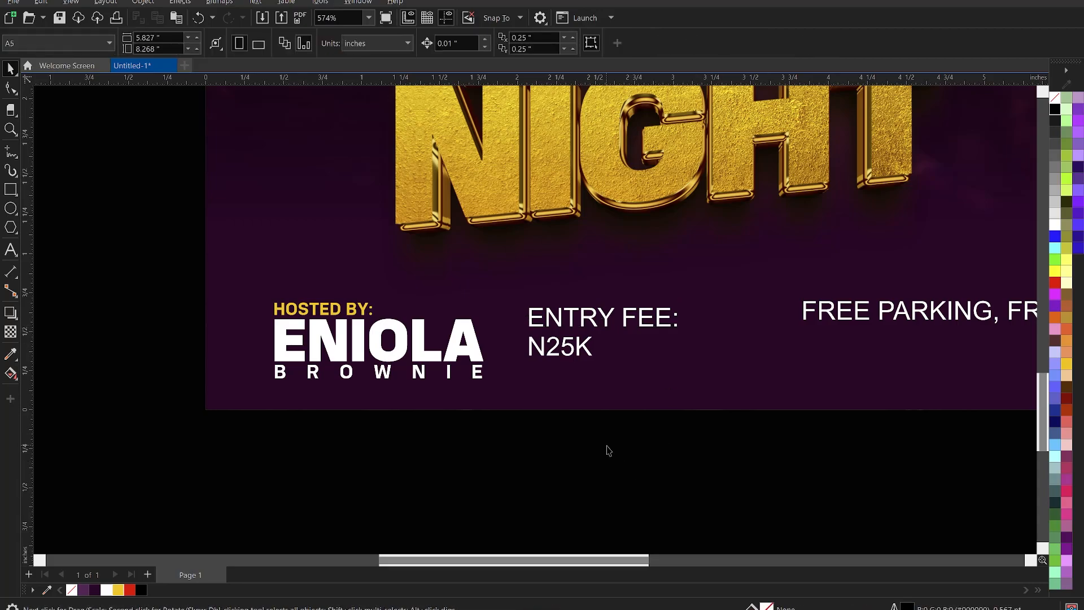
Give the ENTRY FEE: text the same 7.613 pt size as HOSTED BY:.
{"action": "left_click", "coordinate": [353, 311]}
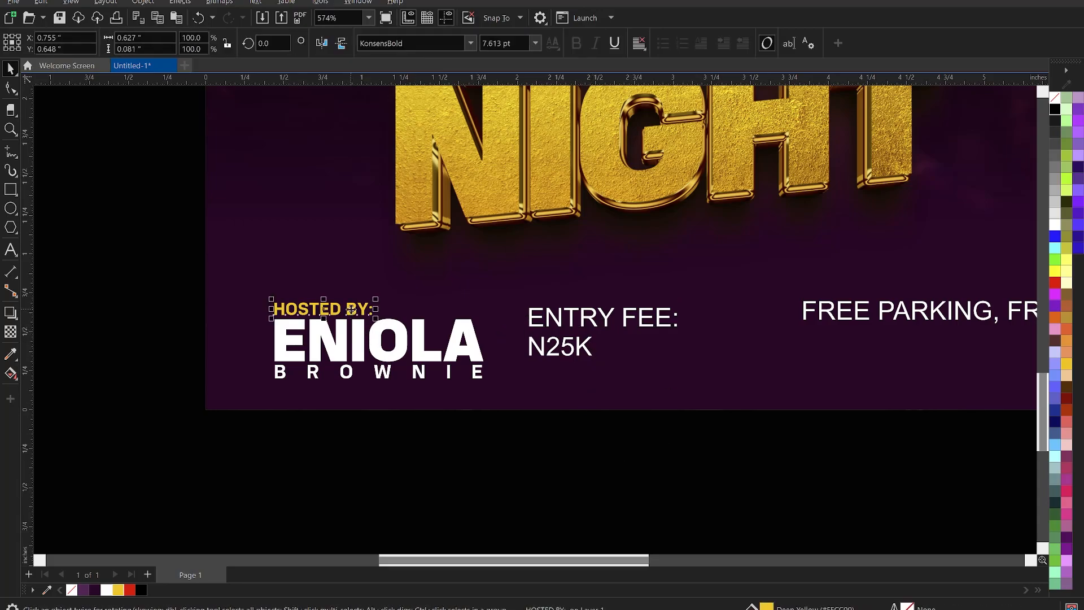
{"action": "left_click", "coordinate": [523, 42]}
{"action": "key", "text": "ctrl+c"}
{"action": "left_click", "coordinate": [583, 313]}
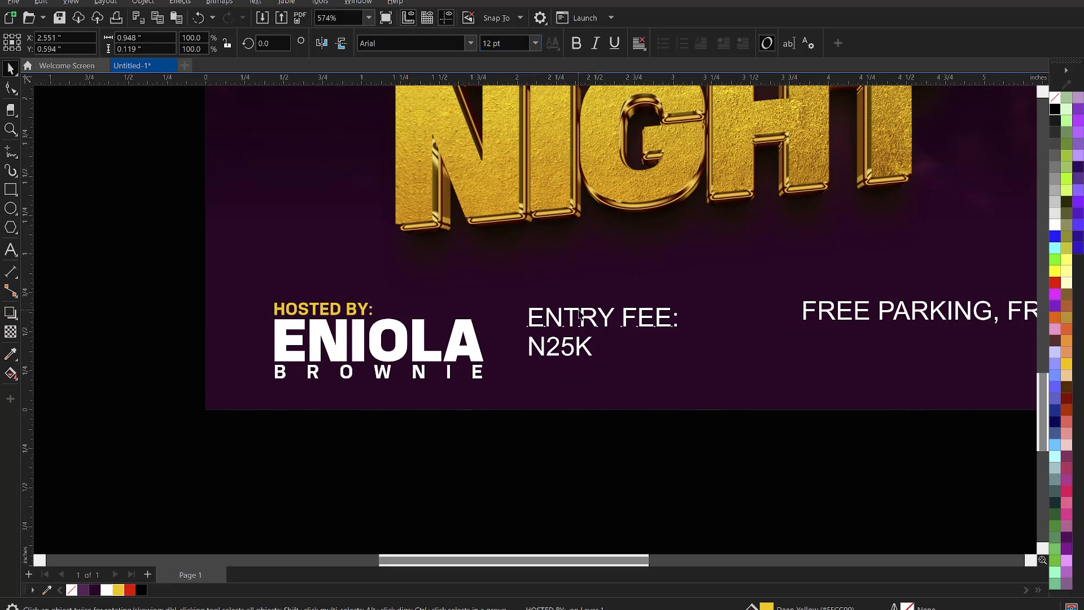
{"action": "left_click", "coordinate": [519, 44]}
{"action": "key", "text": "ctrl+v"}
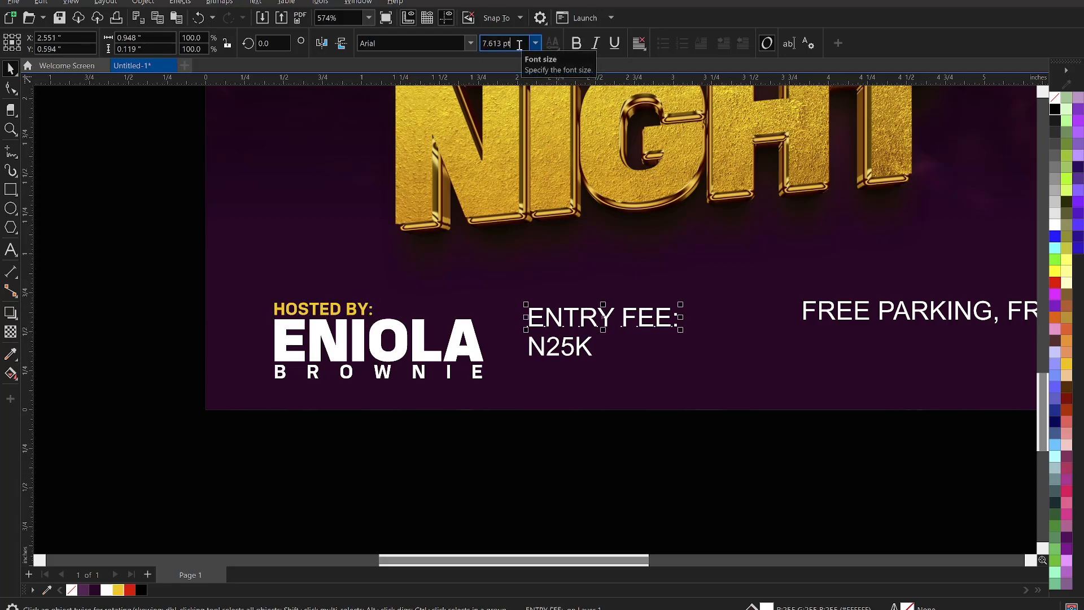
{"action": "key", "text": "Return"}
Make N25K 26.067 pt KonsensExtrabold and drop it below the ENTRY FEE label.
{"action": "left_click", "coordinate": [403, 345]}
{"action": "left_click", "coordinate": [522, 43]}
{"action": "key", "text": "ctrl+c"}
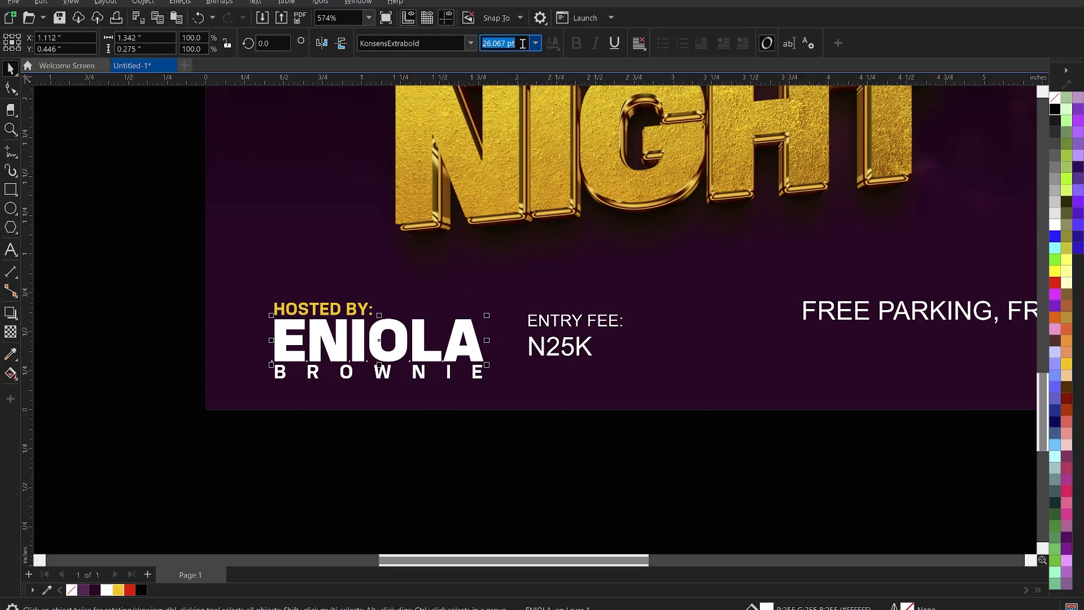
{"action": "left_click", "coordinate": [554, 352]}
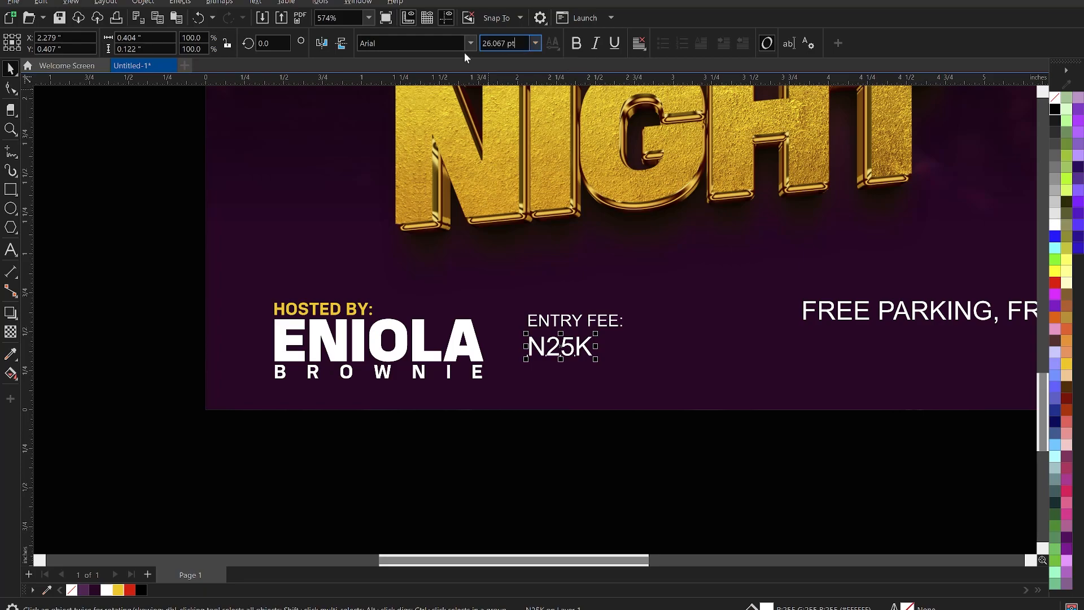
{"action": "key", "text": "ctrl+v"}
{"action": "key", "text": "Return"}
{"action": "left_click", "coordinate": [412, 44]}
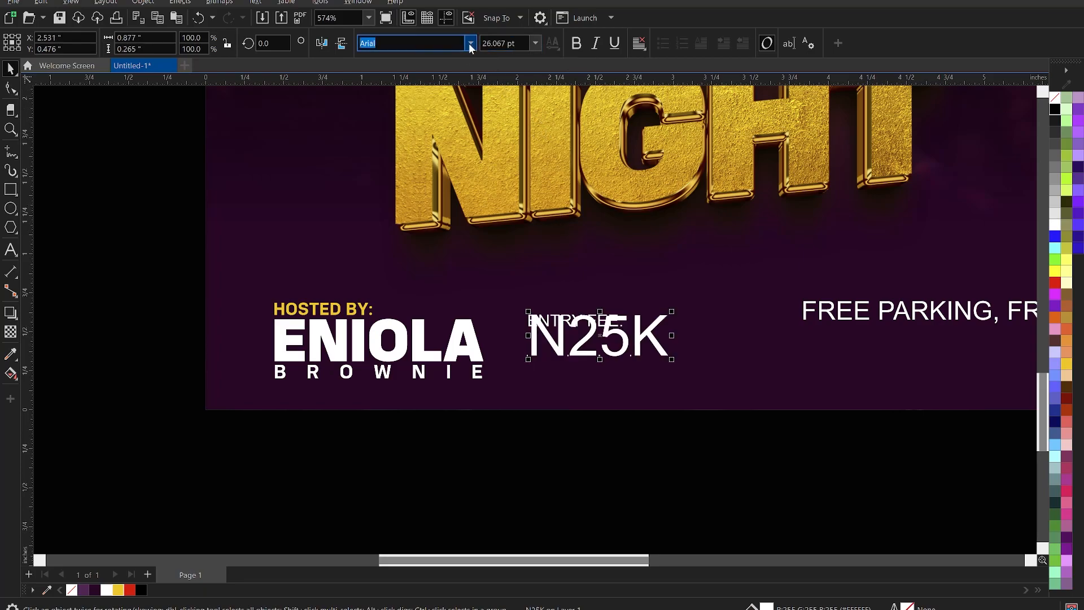
{"action": "left_click", "coordinate": [423, 97]}
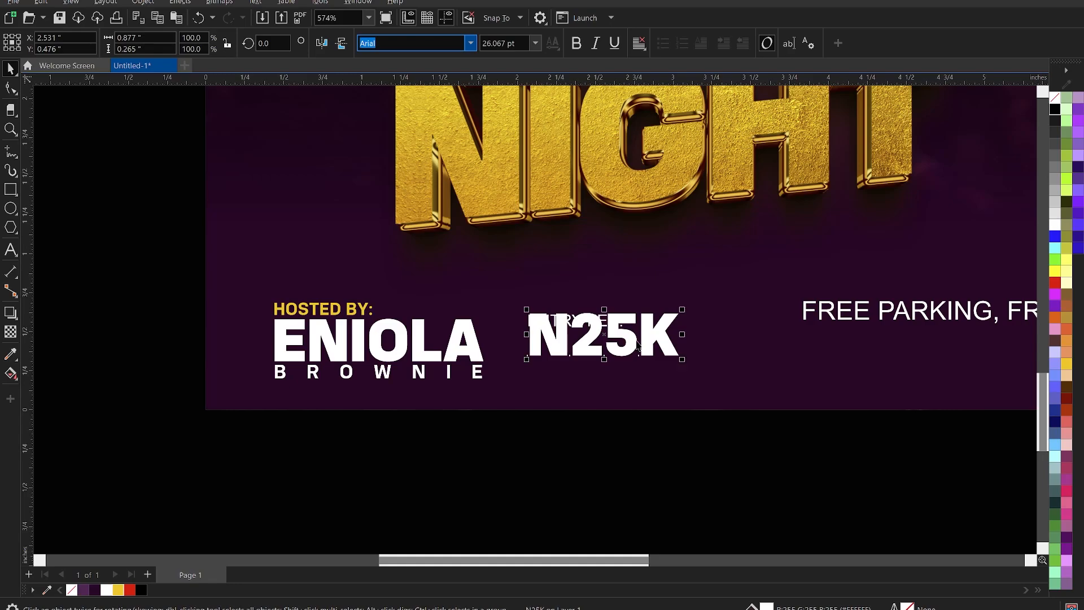
{"action": "mouse_move", "coordinate": [629, 342]}
{"action": "left_mouse_down"}
{"action": "mouse_move", "coordinate": [633, 367]}
{"action": "mouse_move", "coordinate": [629, 357]}
{"action": "left_mouse_up"}
Set ENTRY FEE in yellow KonsensBold and nudge the entry-fee block up and left.
{"action": "left_click", "coordinate": [574, 321]}
{"action": "left_click", "coordinate": [534, 44]}
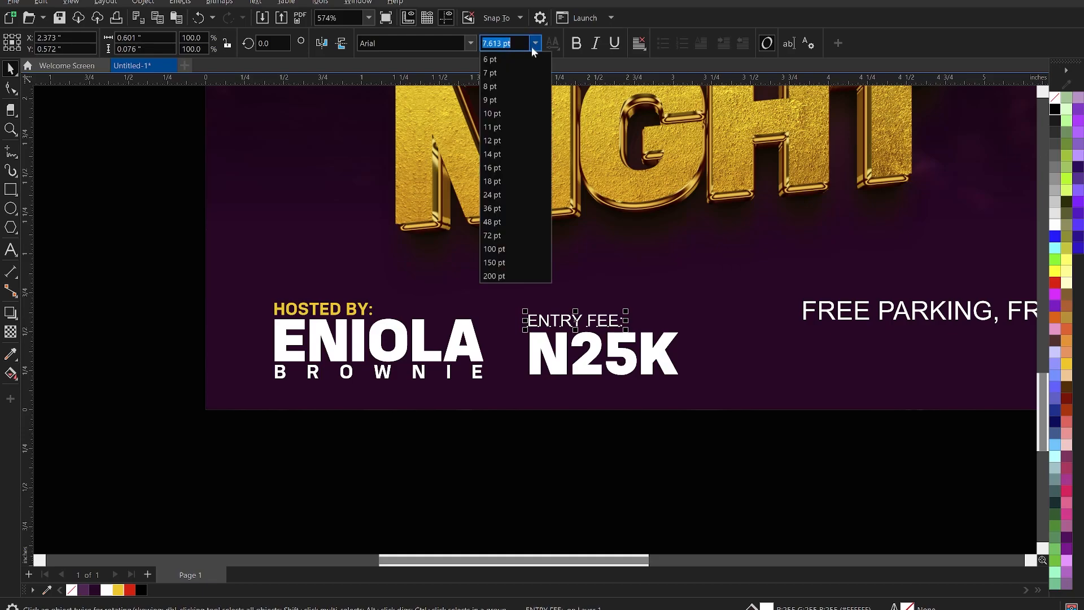
{"action": "left_click", "coordinate": [471, 44]}
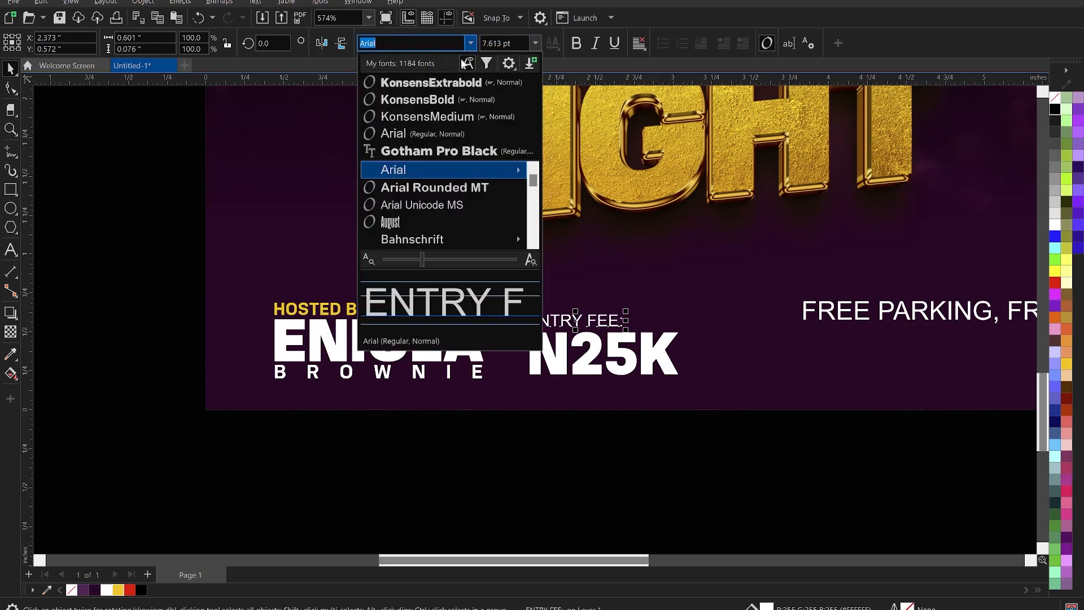
{"action": "left_click", "coordinate": [379, 98]}
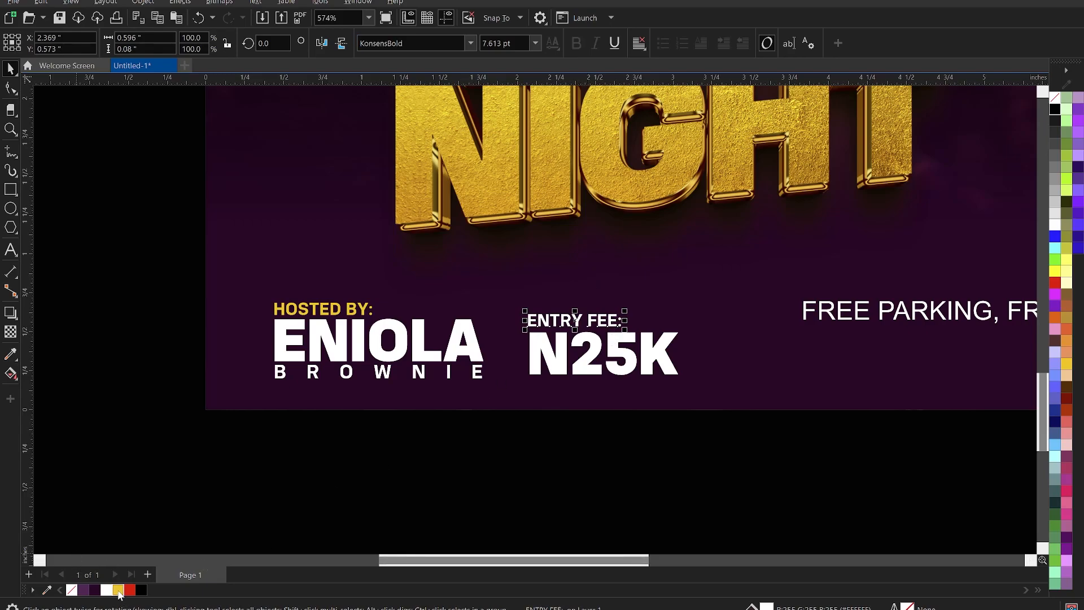
{"action": "left_click", "coordinate": [118, 589]}
{"action": "left_click", "coordinate": [563, 349], "text": "shift"}
{"action": "key", "text": "Left"}
{"action": "key", "text": "Left"}
{"action": "key", "text": "Left"}
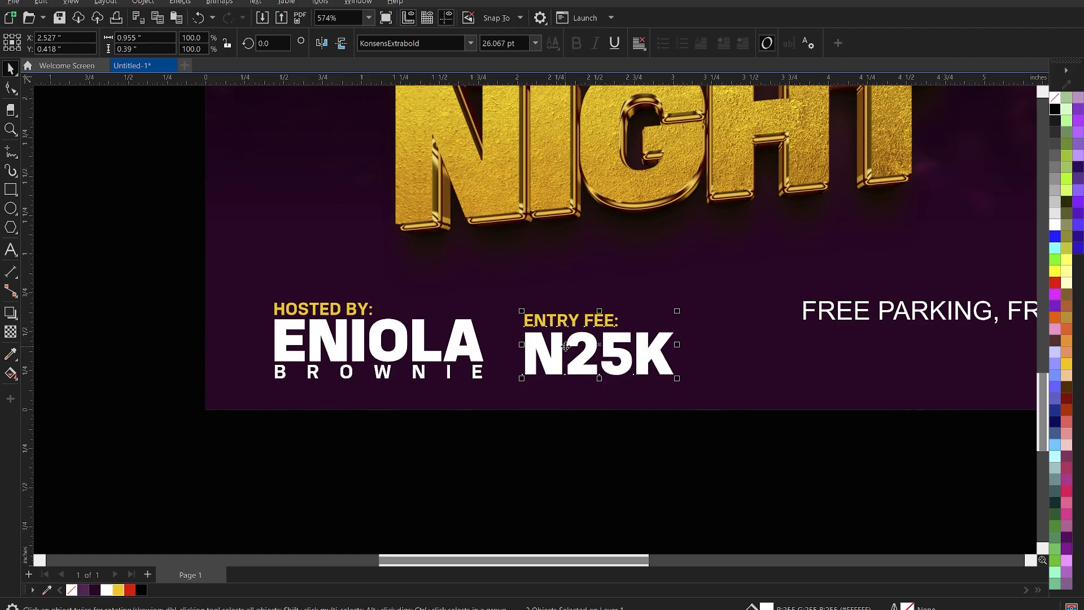
{"action": "key", "text": "Up"}
{"action": "key", "text": "Up"}
{"action": "left_click", "coordinate": [571, 447]}
{"action": "scroll", "coordinate": [455, 356], "scroll_direction": "down", "scroll_amount": 6}
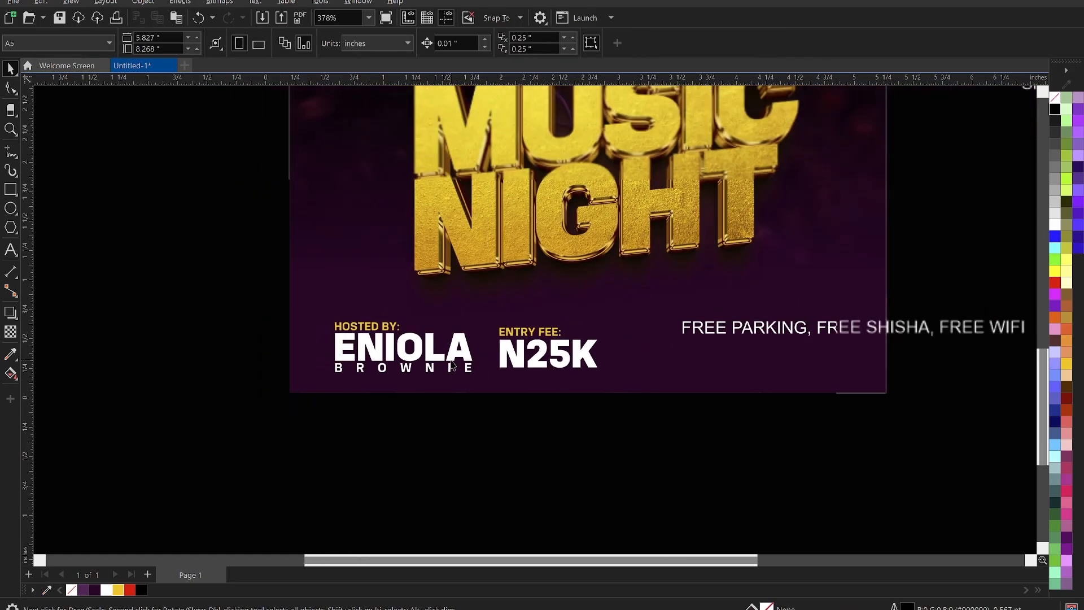
Move the perks text beside the entry fee and split it into FREE PARKING, FREE SHISHA, FREE WIFI lines.
{"action": "scroll", "coordinate": [685, 366], "scroll_direction": "up", "scroll_amount": 3}
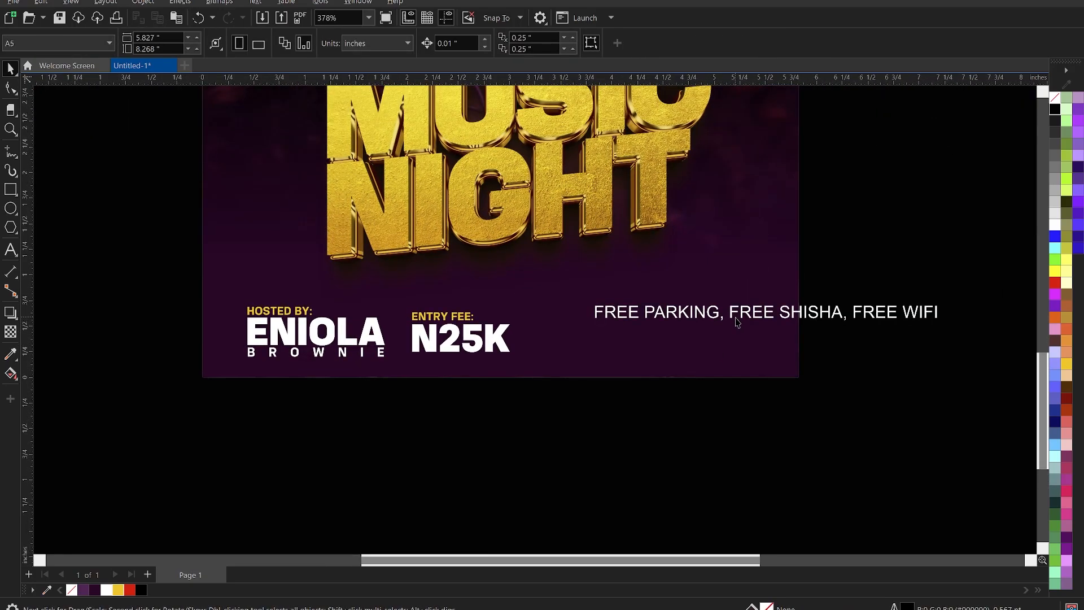
{"action": "left_click", "coordinate": [740, 319]}
{"action": "left_click_drag", "start_coordinate": [688, 321], "coordinate": [620, 328]}
{"action": "double_click", "coordinate": [664, 318]}
{"action": "key", "text": "BackSpace"}
{"action": "key", "text": "BackSpace"}
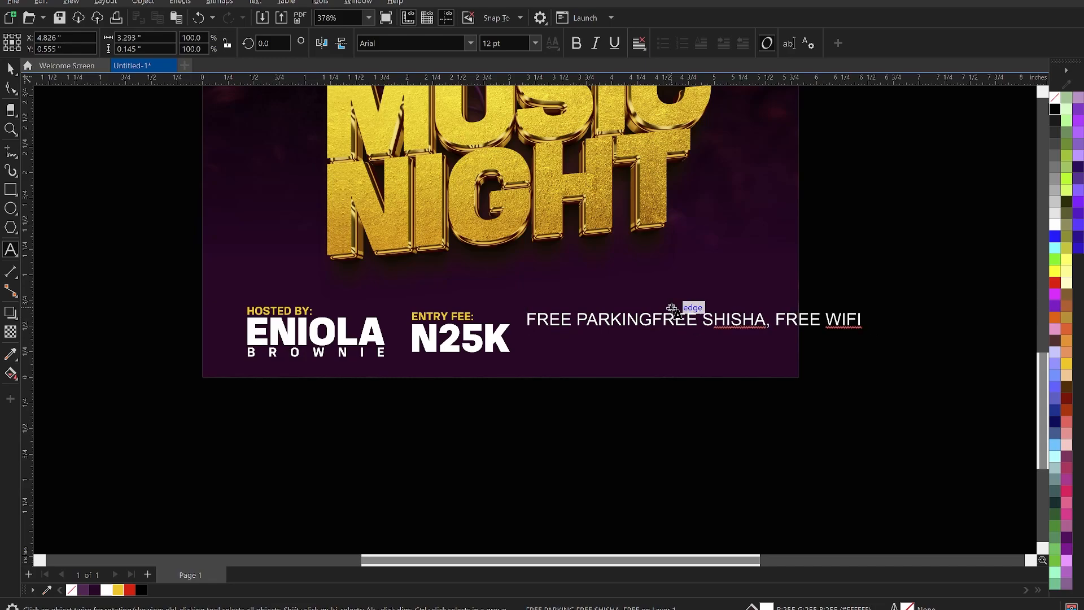
{"action": "key", "text": "Return"}
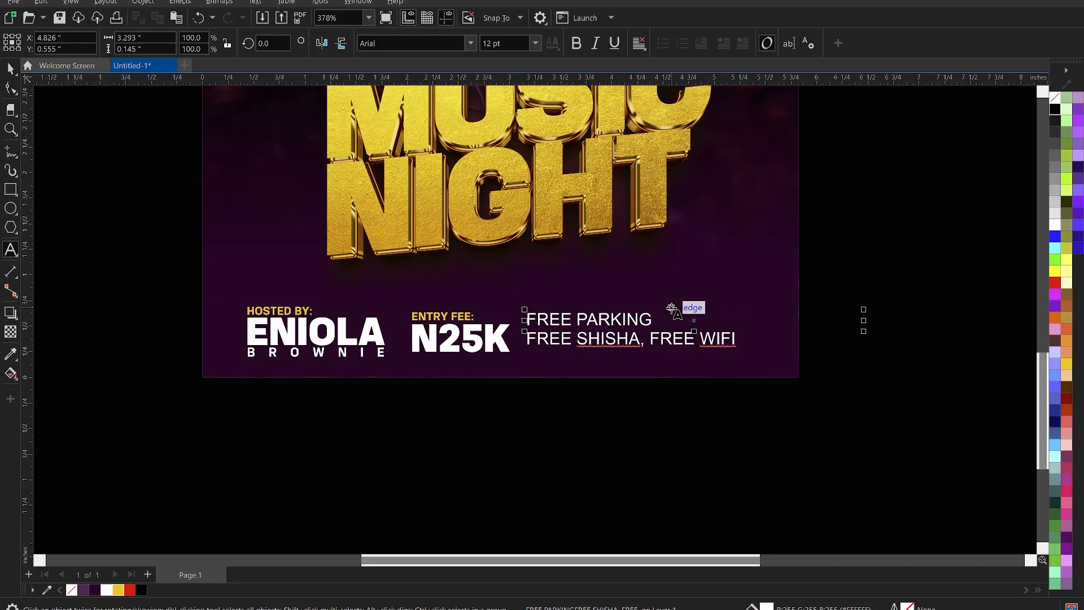
{"action": "left_click", "coordinate": [651, 341]}
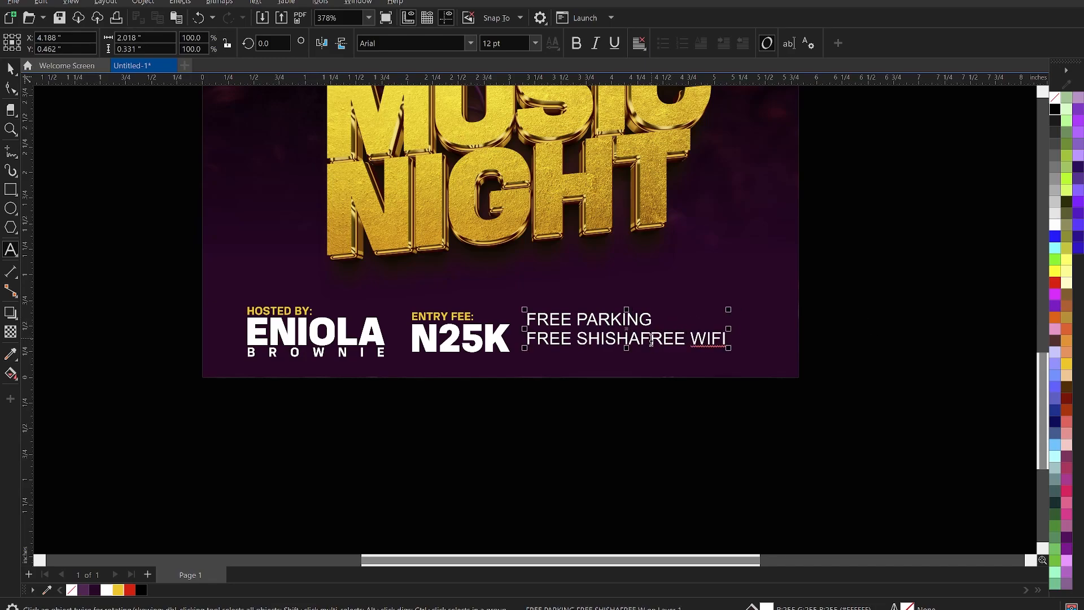
{"action": "key", "text": "Return"}
{"action": "key", "text": "ctrl+space"}
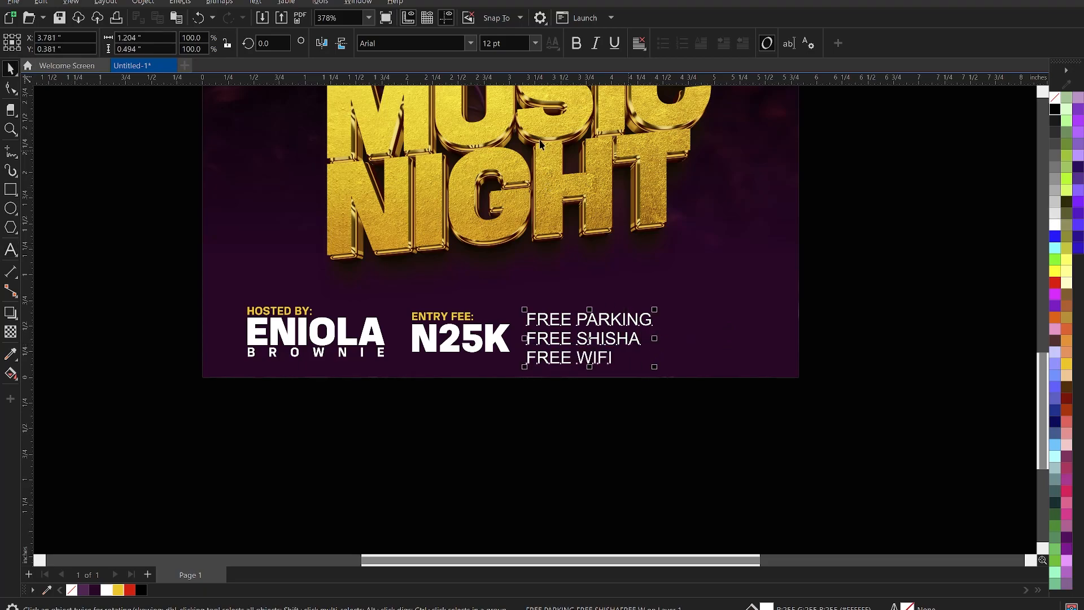
Set the three perks lines in KonsensBold, tighten their line spacing and scale them down slightly.
{"action": "left_click", "coordinate": [470, 43]}
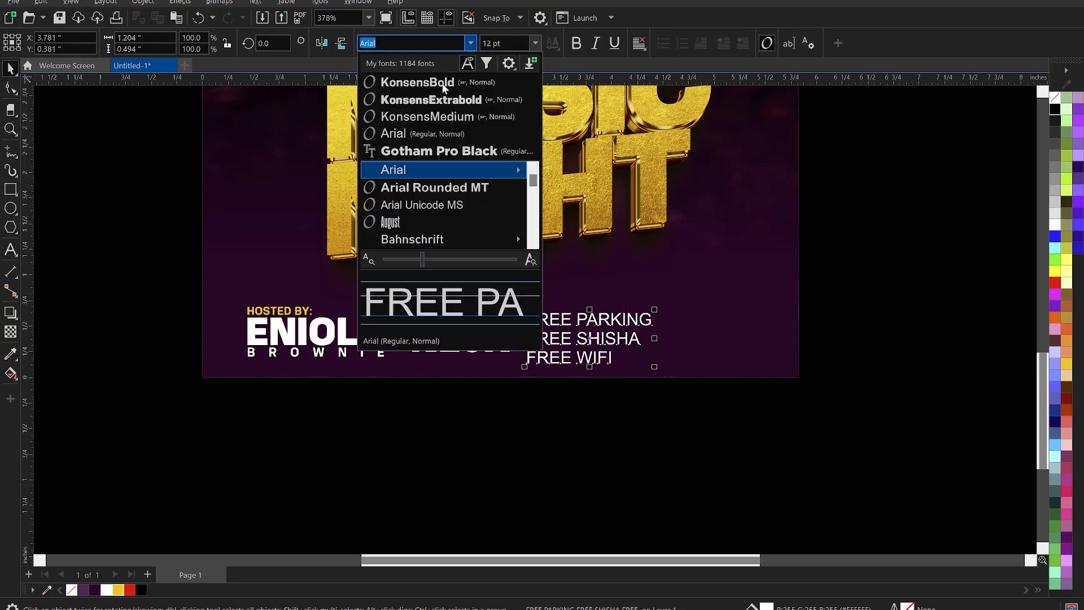
{"action": "left_click", "coordinate": [442, 86]}
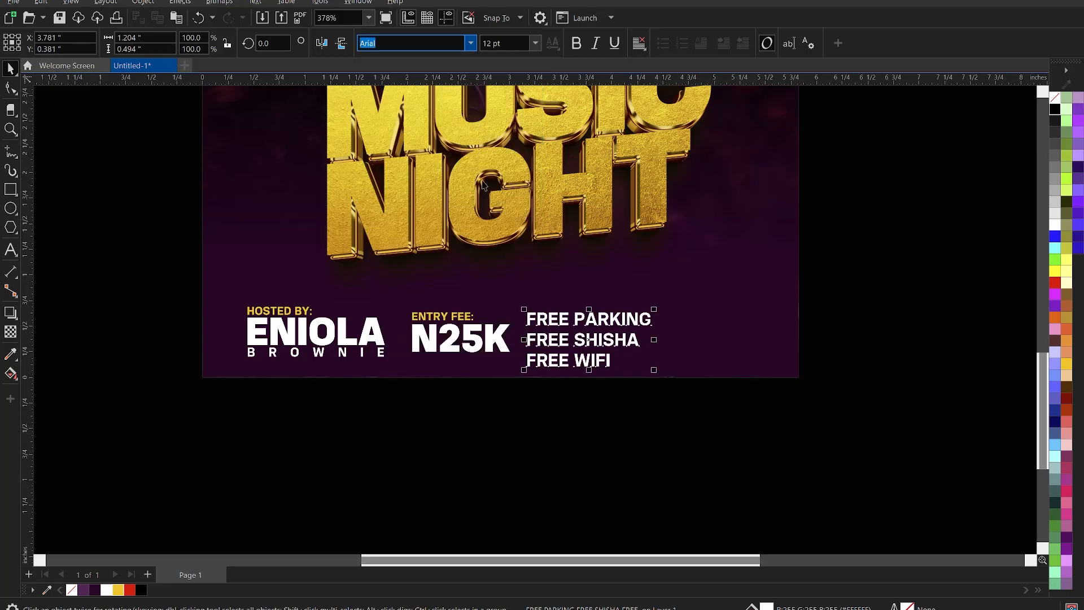
{"action": "left_click", "coordinate": [11, 89]}
{"action": "left_click_drag", "start_coordinate": [523, 371], "coordinate": [532, 355]}
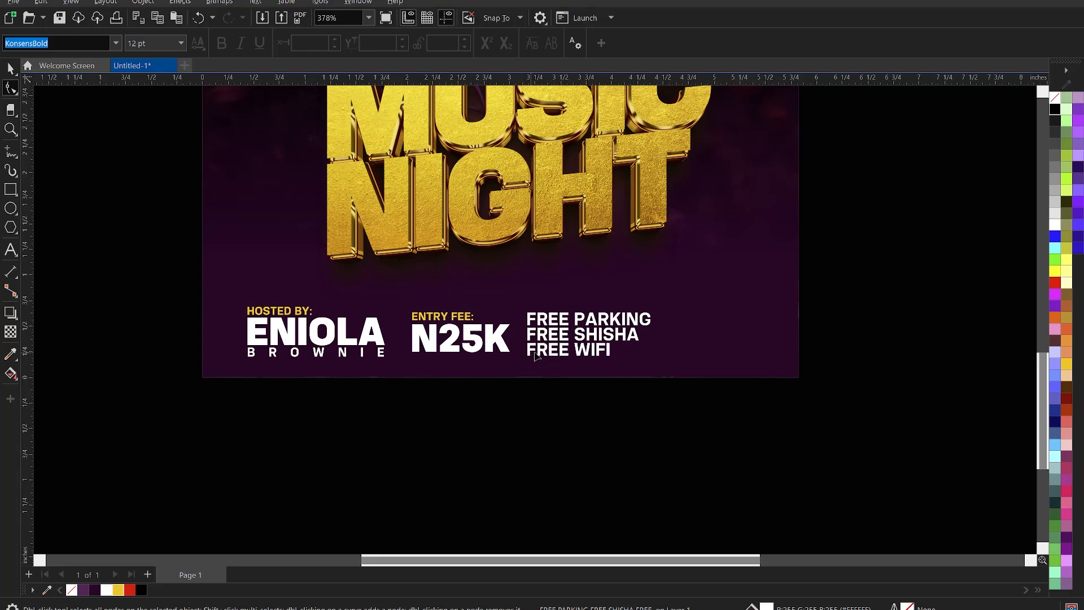
{"action": "key", "text": "space"}
{"action": "mouse_move", "coordinate": [626, 356]}
{"action": "left_mouse_down"}
{"action": "mouse_move", "coordinate": [580, 346]}
{"action": "mouse_move", "coordinate": [621, 359]}
{"action": "left_mouse_up"}
Zoom in on the flyer's lower half and move the eclipse logo under SPONSORS.
{"action": "left_click", "coordinate": [649, 446]}
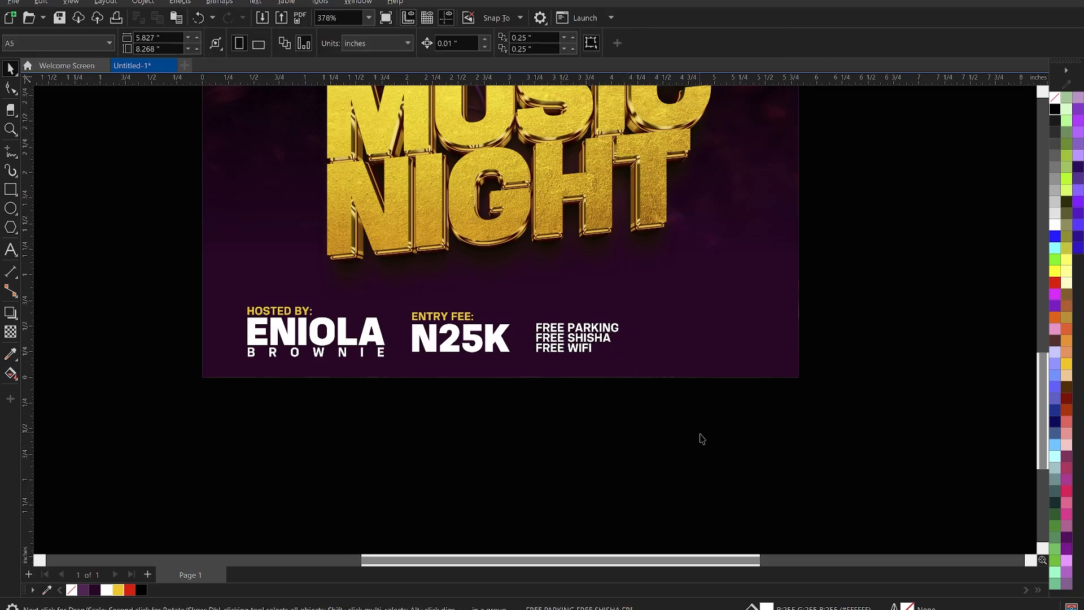
{"action": "scroll", "coordinate": [677, 433], "scroll_direction": "down", "scroll_amount": 2}
{"action": "key", "text": "z"}
{"action": "left_click_drag", "start_coordinate": [342, 245], "coordinate": [806, 459]}
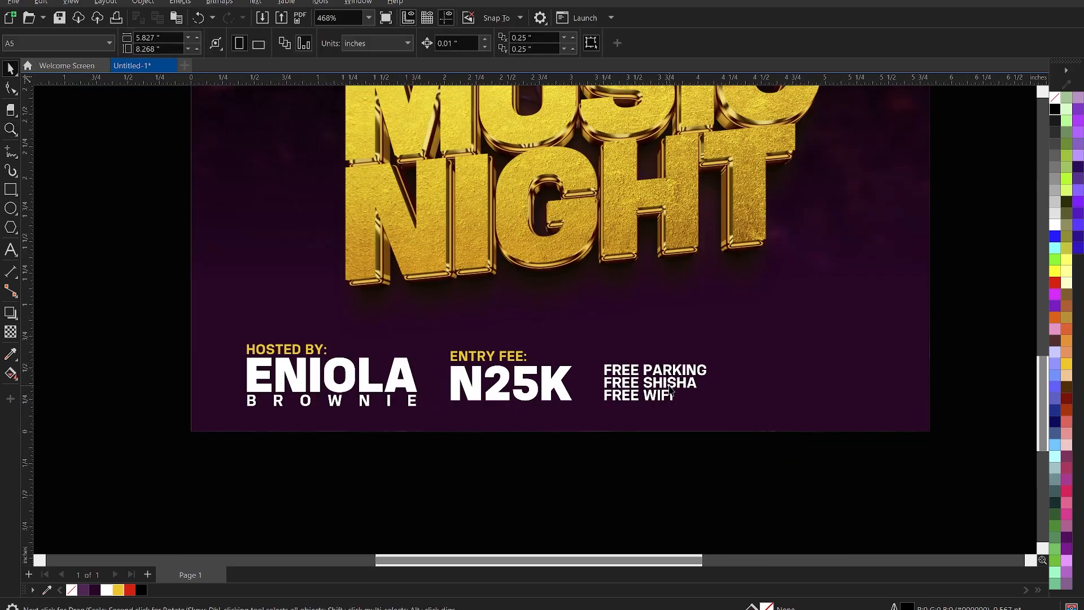
{"action": "scroll", "coordinate": [725, 368], "scroll_direction": "down", "scroll_amount": 3}
{"action": "left_click_drag", "start_coordinate": [289, 156], "coordinate": [966, 341]}
{"action": "scroll", "coordinate": [693, 325], "scroll_direction": "down", "scroll_amount": 2}
{"action": "scroll", "coordinate": [885, 374], "scroll_direction": "up", "scroll_amount": 3}
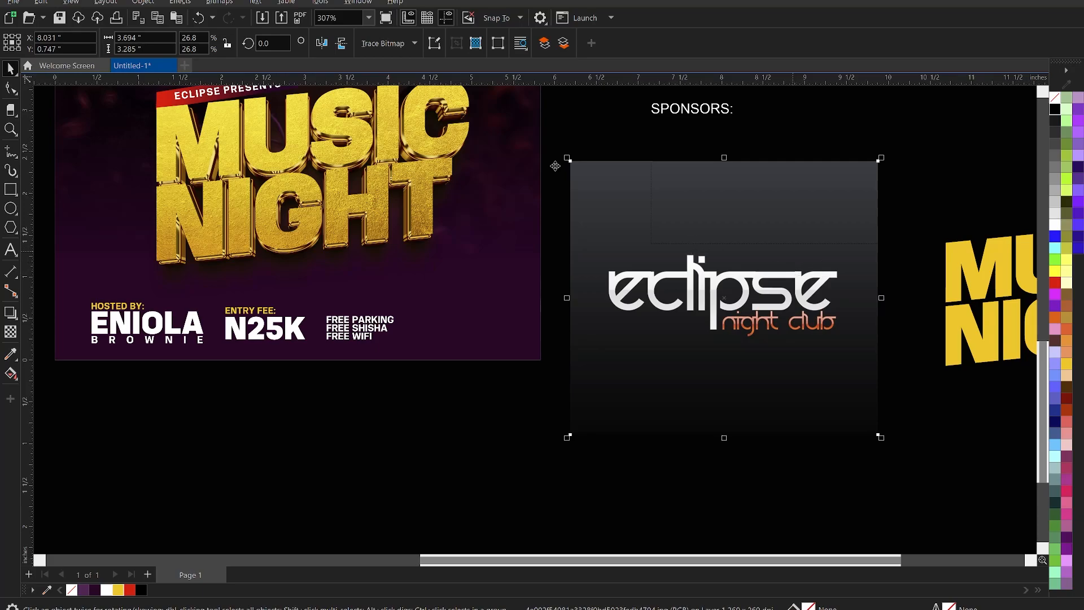
Convert the eclipse logo bitmap to 1-bit black and white with a lowered threshold.
{"action": "left_click", "coordinate": [219, 3]}
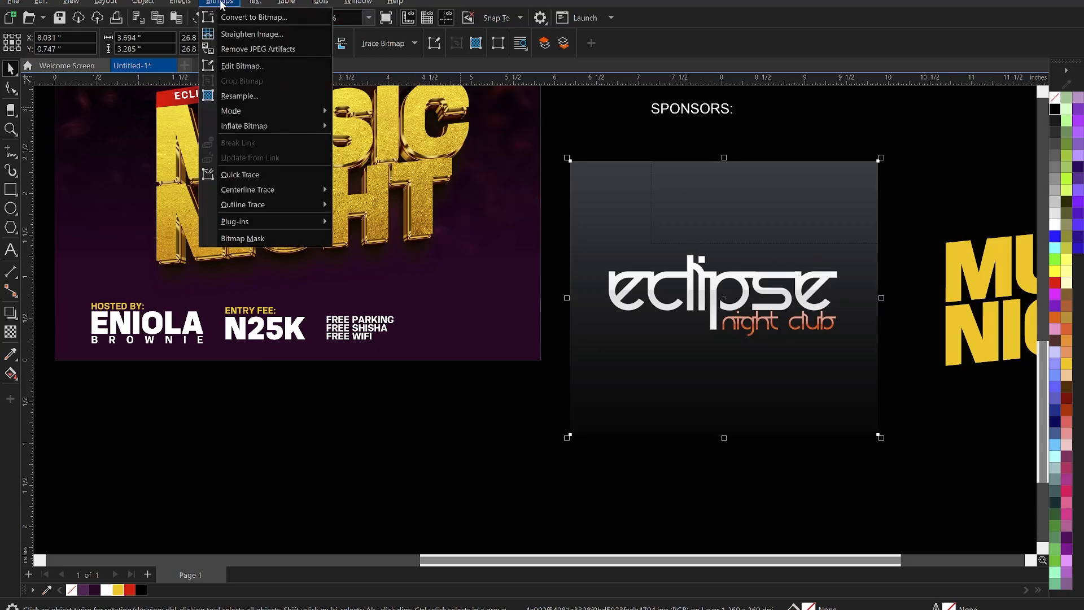
{"action": "mouse_move", "coordinate": [275, 110]}
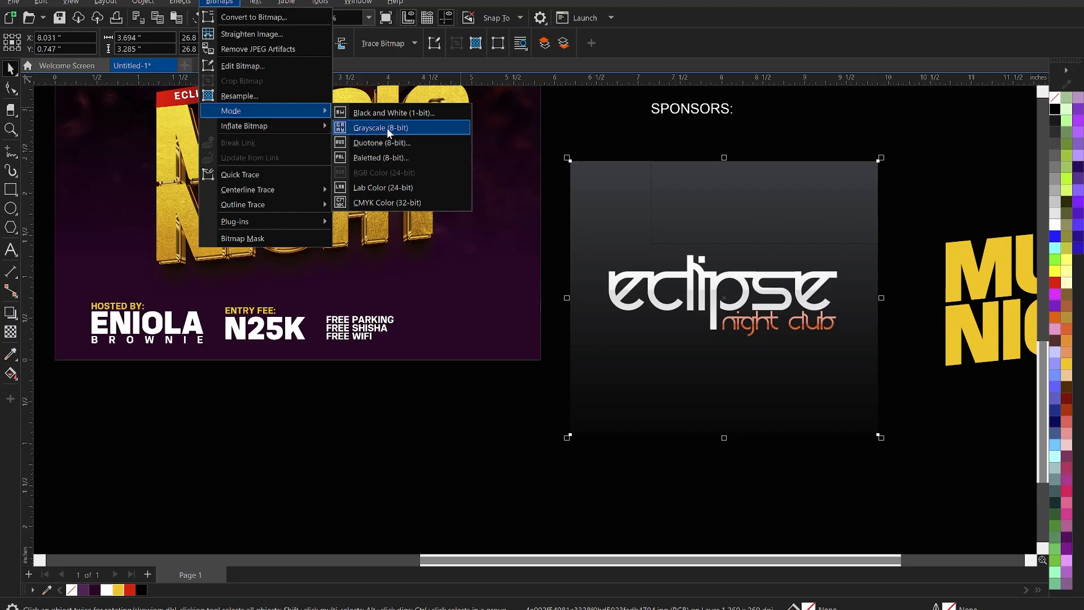
{"action": "left_click", "coordinate": [381, 113]}
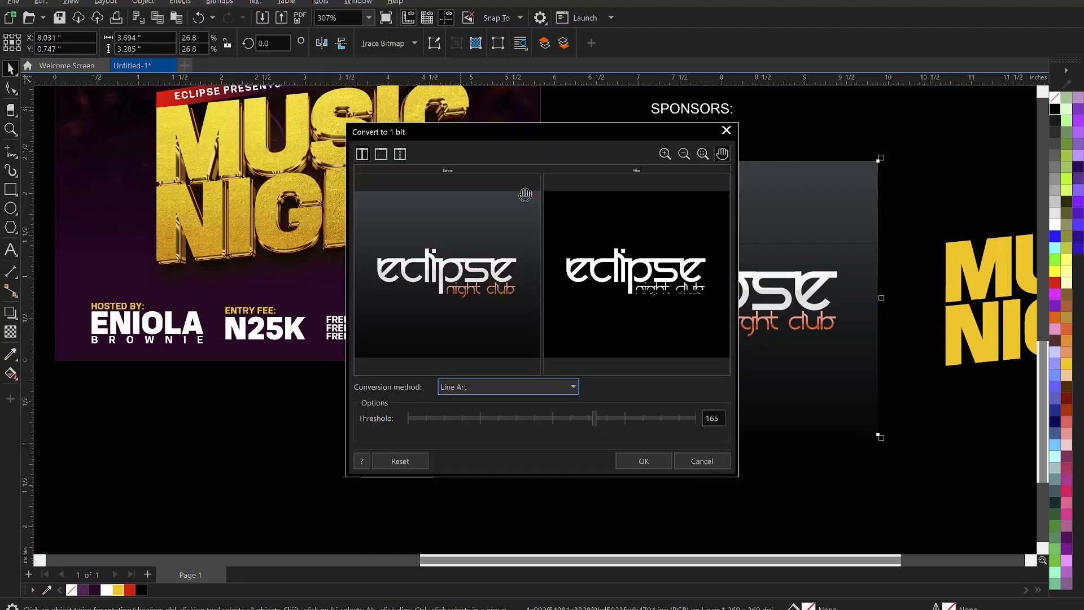
{"action": "left_click", "coordinate": [657, 301]}
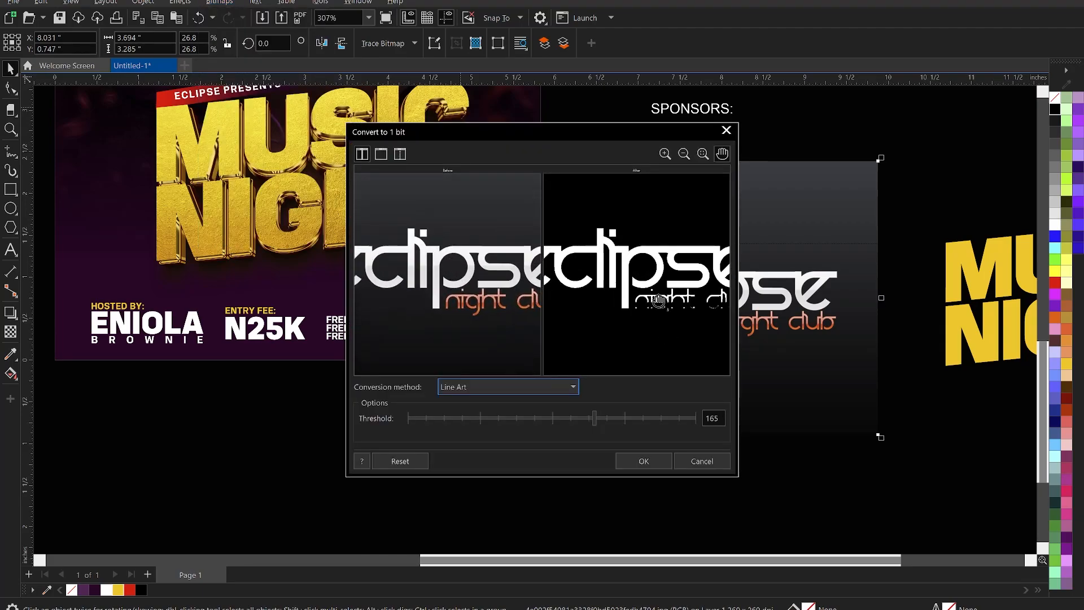
{"action": "left_click", "coordinate": [656, 300]}
{"action": "left_click_drag", "start_coordinate": [577, 418], "coordinate": [524, 419]}
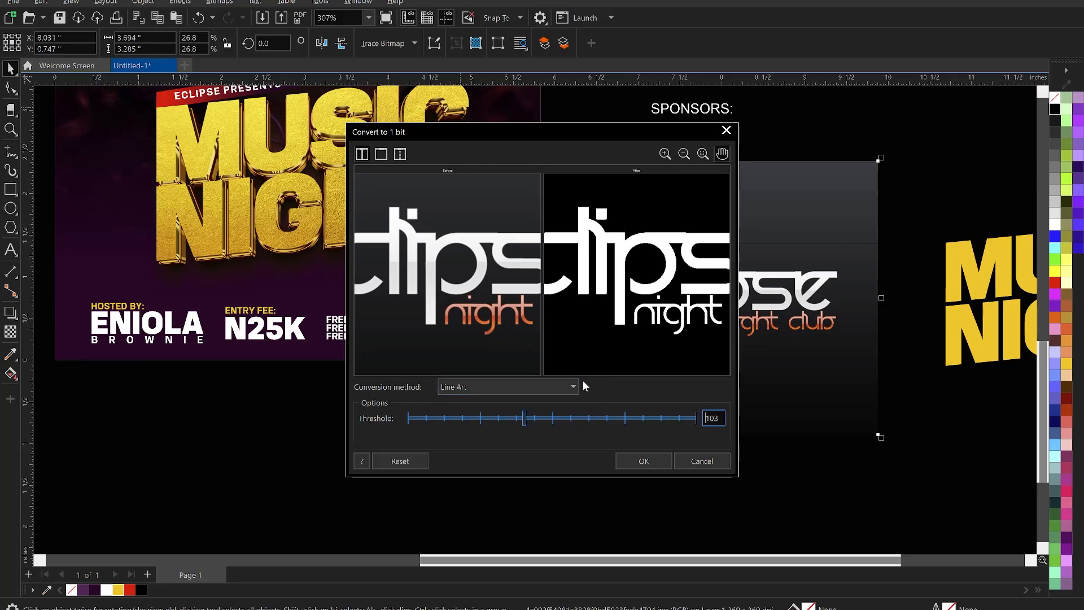
{"action": "scroll", "coordinate": [603, 329], "scroll_direction": "down", "scroll_amount": 3}
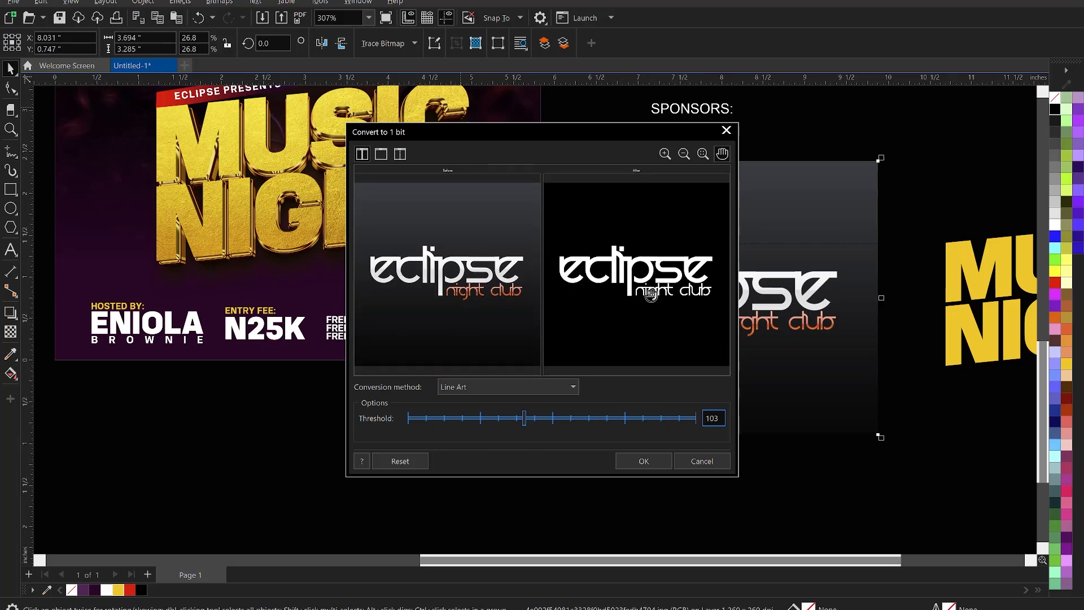
{"action": "left_click", "coordinate": [653, 461]}
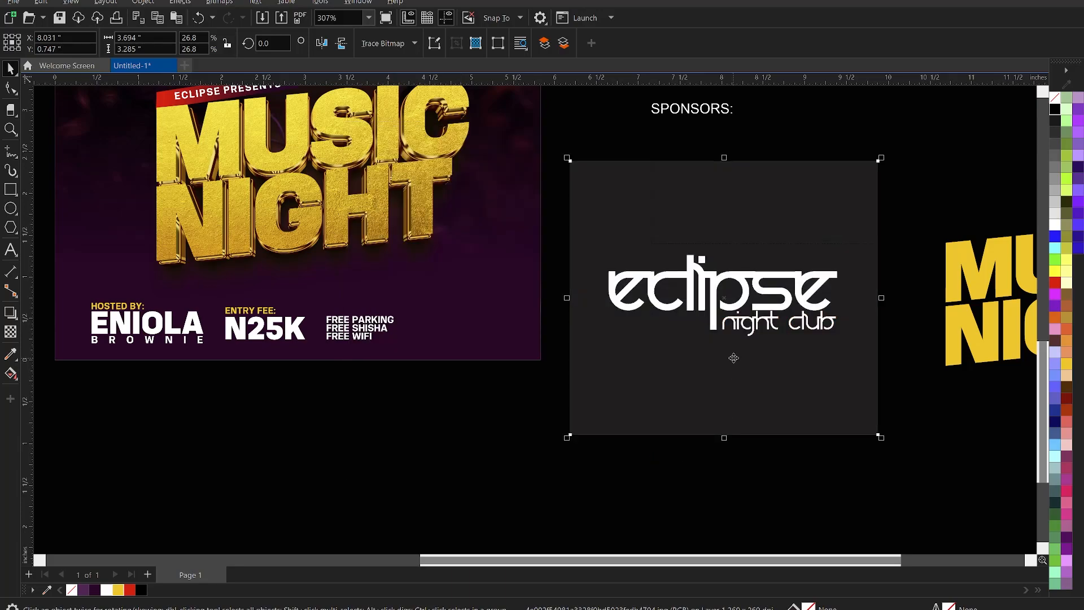
Trace the logo as line art, grouping shapes by colour, and place the vector result.
{"action": "left_click", "coordinate": [403, 42]}
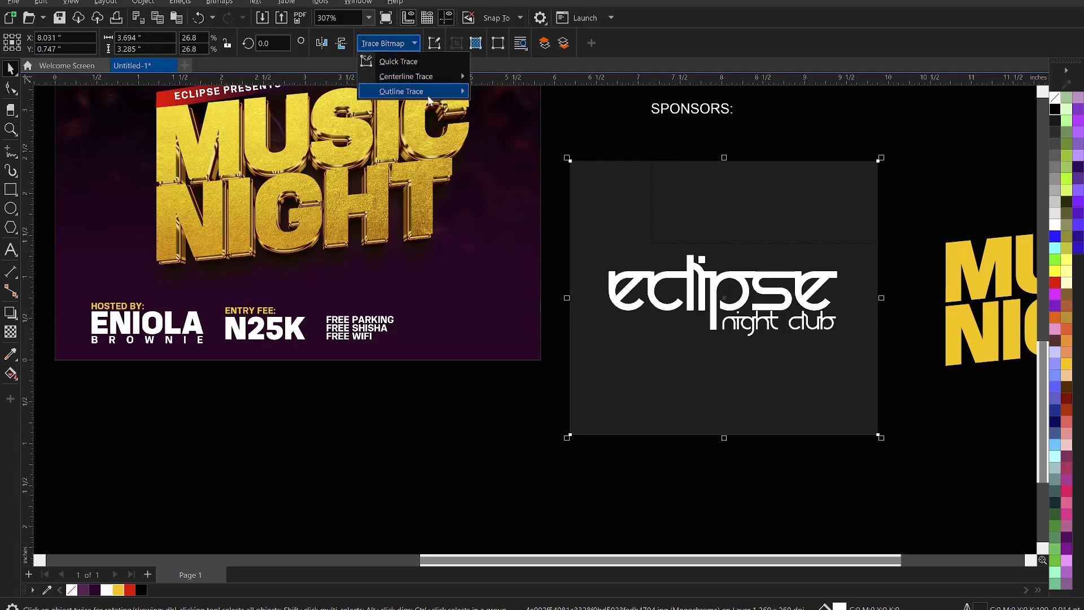
{"action": "mouse_move", "coordinate": [424, 97]}
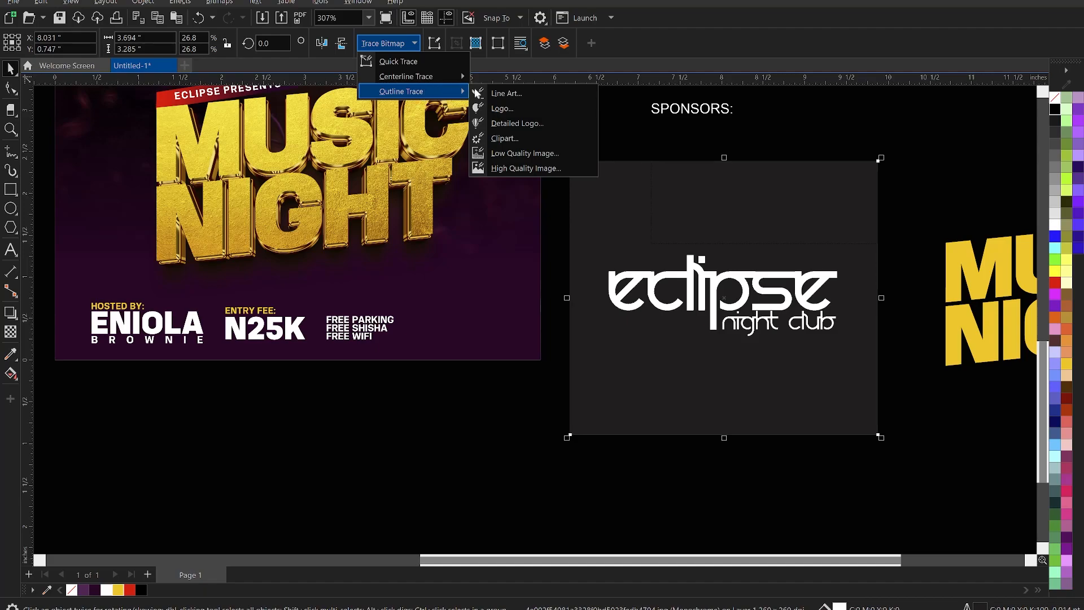
{"action": "left_click", "coordinate": [505, 95]}
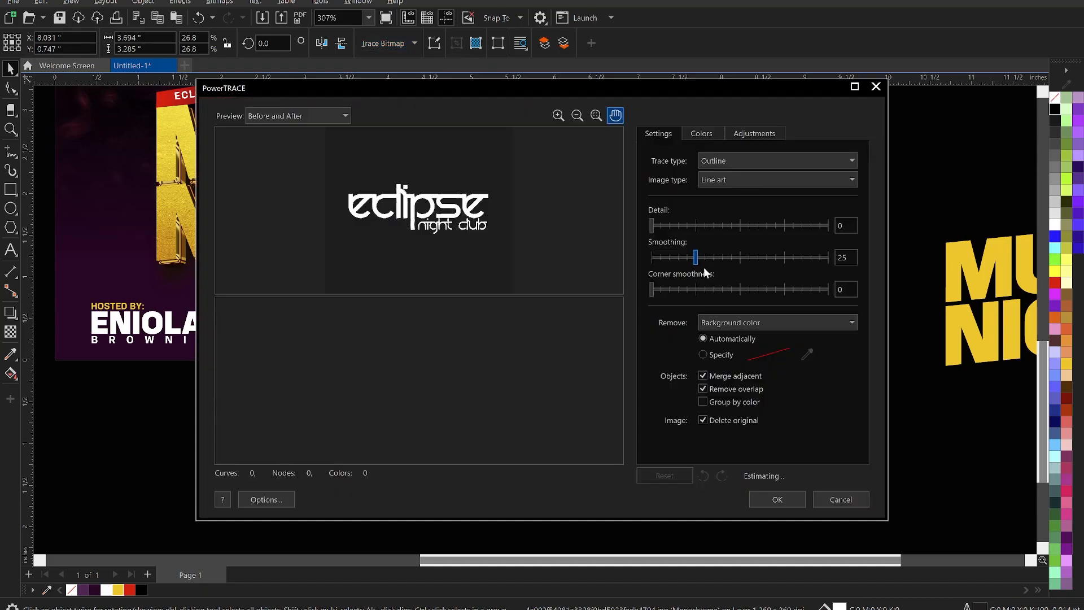
{"action": "scroll", "coordinate": [428, 395], "scroll_direction": "up", "scroll_amount": 4}
{"action": "scroll", "coordinate": [413, 400], "scroll_direction": "up", "scroll_amount": 1}
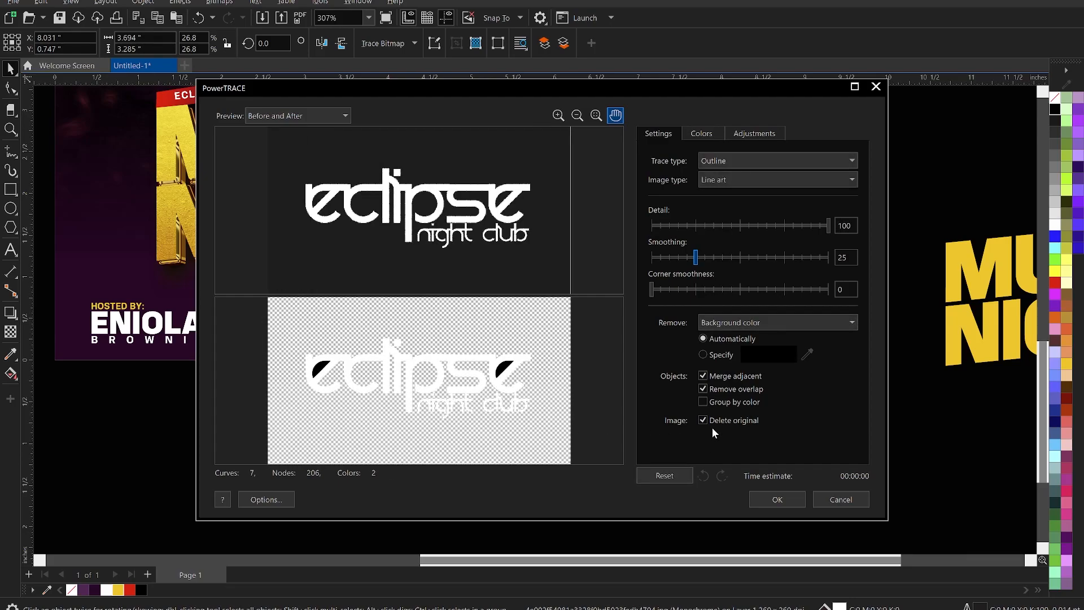
{"action": "left_click", "coordinate": [705, 399]}
{"action": "left_click", "coordinate": [785, 500]}
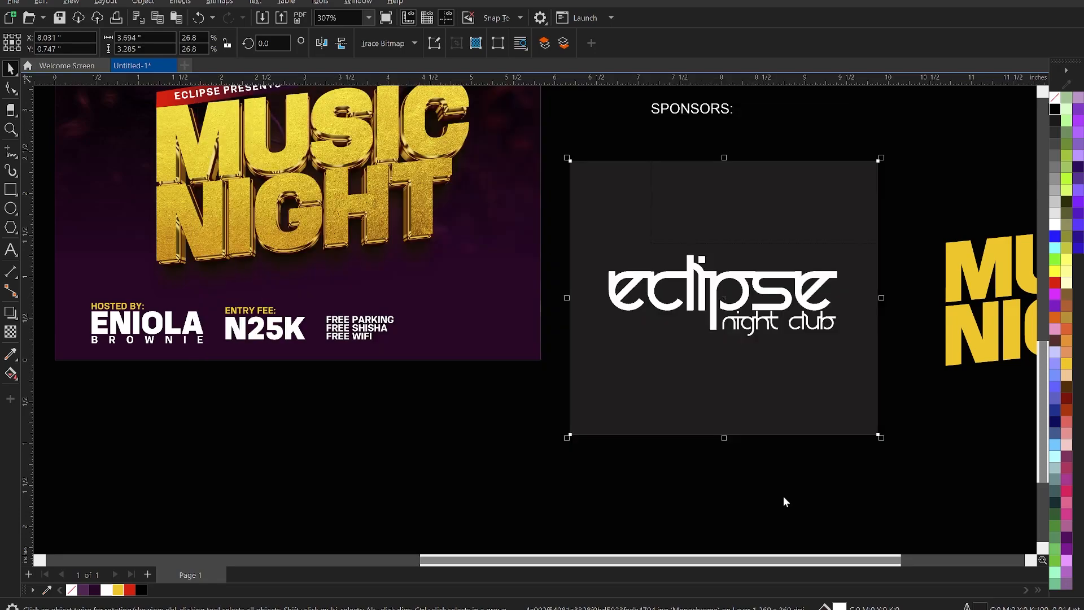
Delete the dark square background behind the traced logo lettering.
{"action": "scroll", "coordinate": [745, 316], "scroll_direction": "up", "scroll_amount": 2}
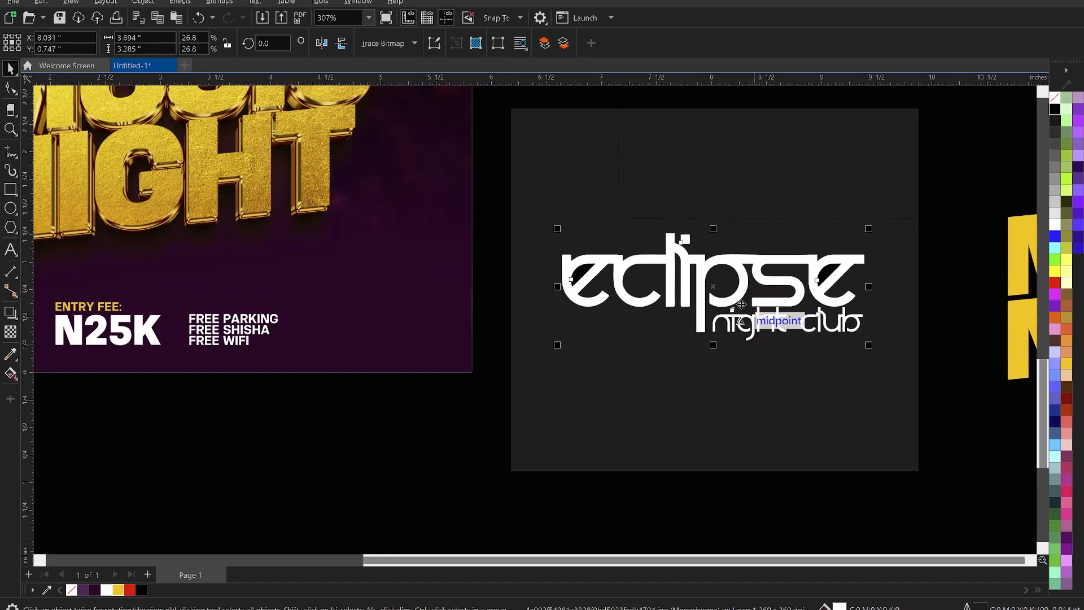
{"action": "left_click", "coordinate": [727, 171]}
{"action": "left_click", "coordinate": [728, 171]}
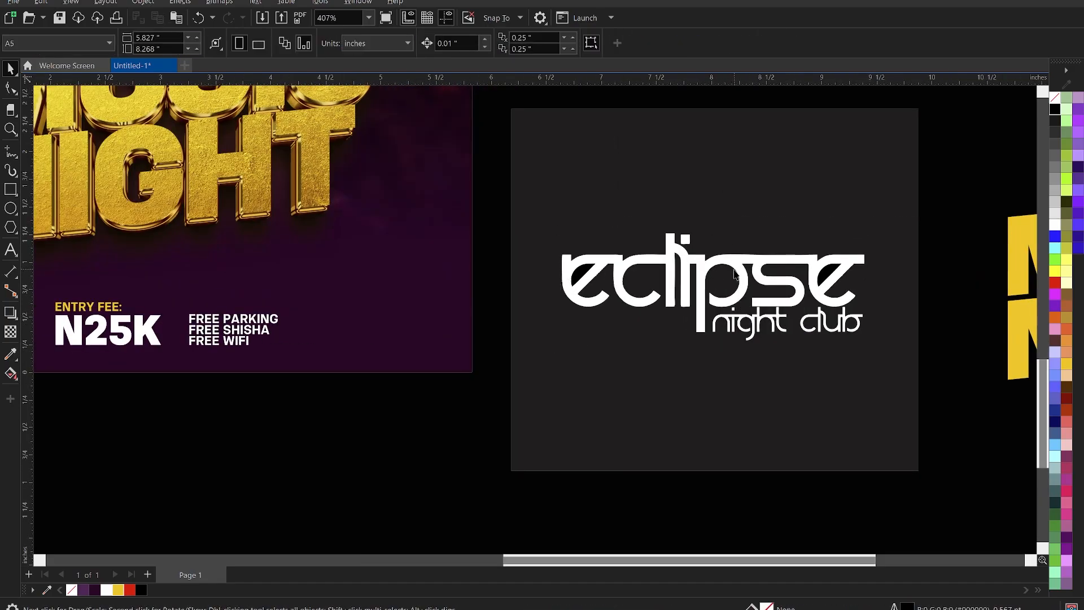
{"action": "left_click", "coordinate": [726, 192]}
{"action": "key", "text": "Delete"}
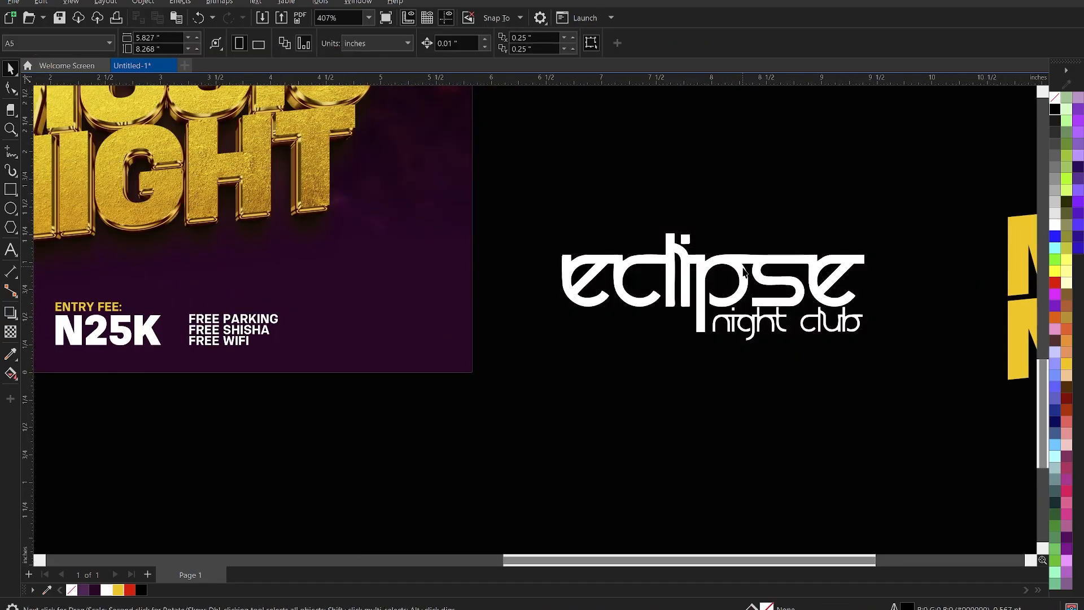
Select the whole eclipse logo and shrink it down.
{"action": "left_click", "coordinate": [584, 275], "text": "ctrl"}
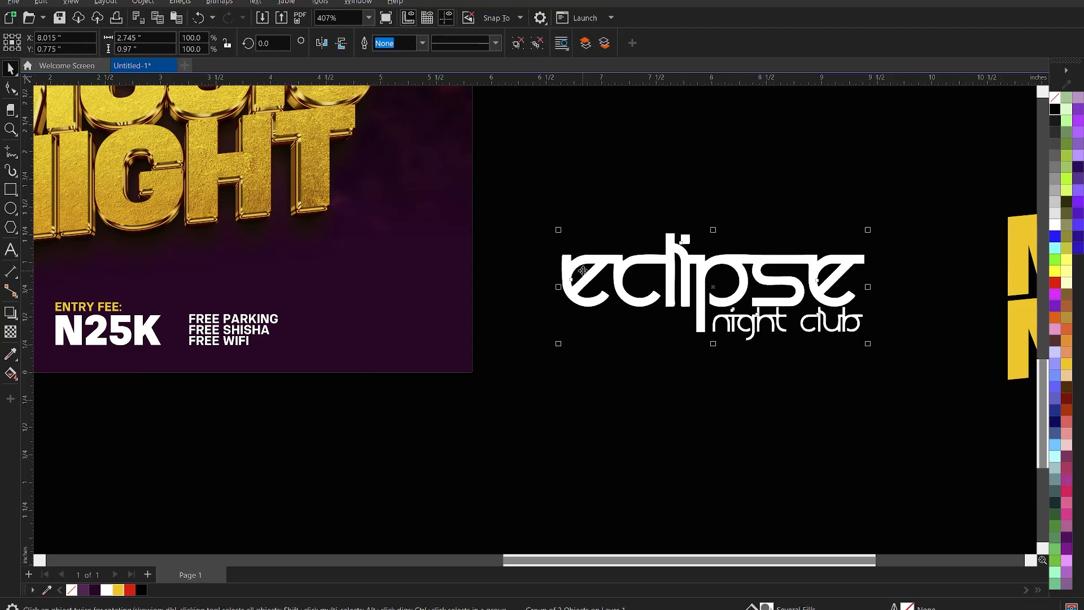
{"action": "left_click", "coordinate": [585, 273]}
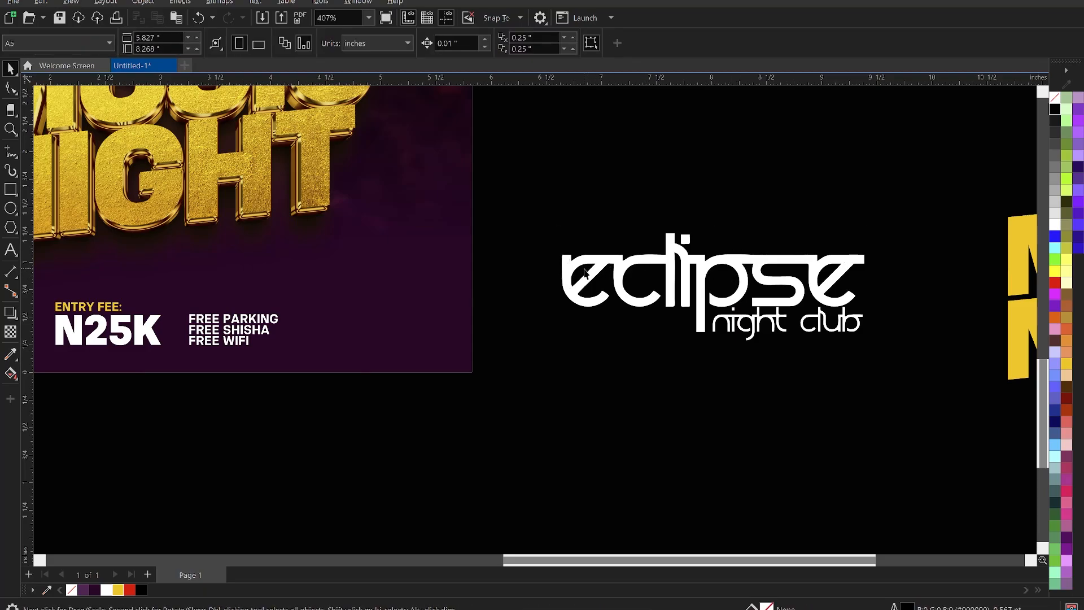
{"action": "left_click", "coordinate": [602, 256]}
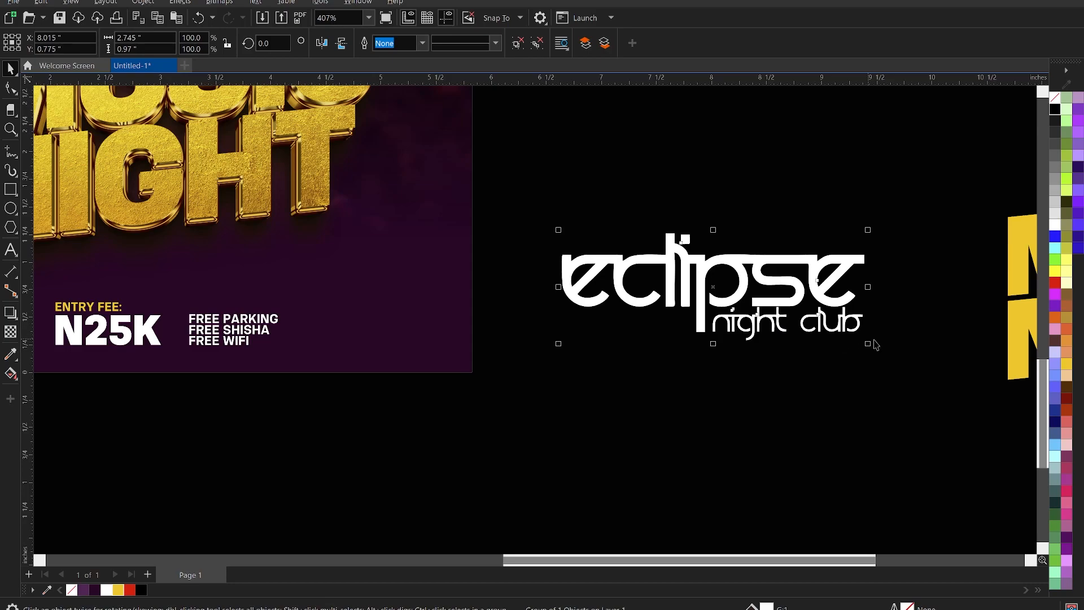
{"action": "left_click_drag", "start_coordinate": [867, 345], "coordinate": [369, 326]}
Zoom to the poster's bottom info row and enlarge the eclipse logo within it.
{"action": "key", "text": "z"}
{"action": "right_click", "coordinate": [637, 312]}
{"action": "right_click", "coordinate": [636, 314]}
{"action": "left_click_drag", "start_coordinate": [281, 264], "coordinate": [602, 382]}
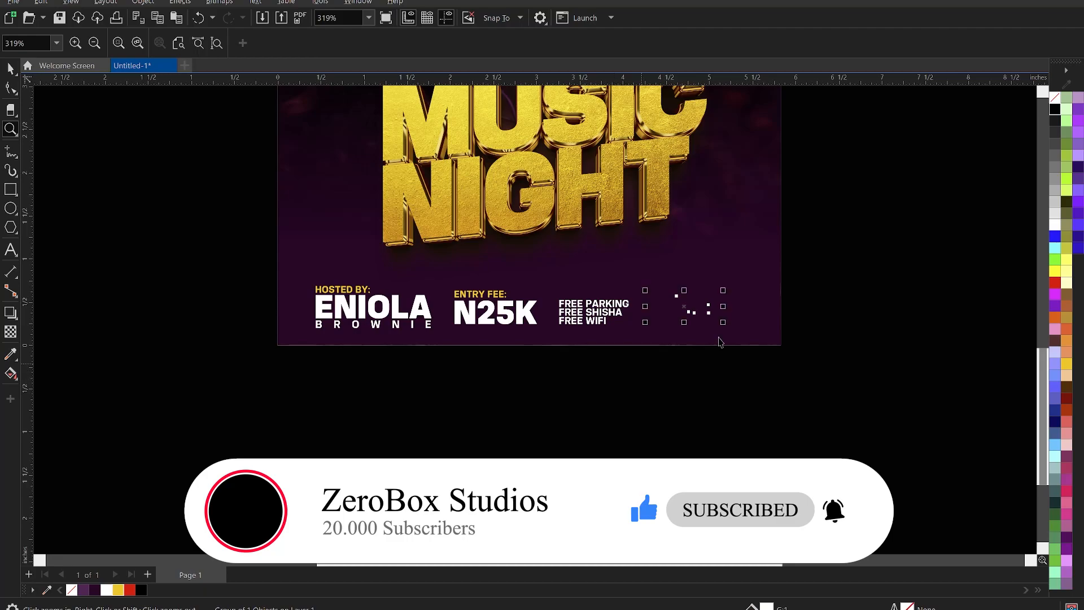
{"action": "key", "text": "space"}
{"action": "left_click_drag", "start_coordinate": [722, 322], "coordinate": [747, 339]}
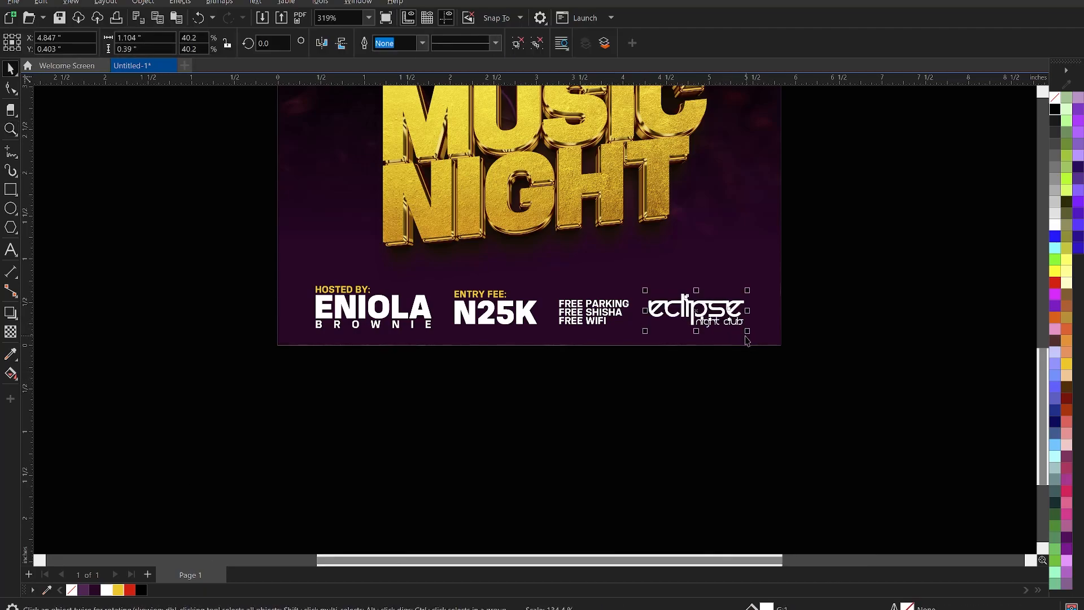
{"action": "left_click", "coordinate": [822, 311]}
Compare against the HOSTED BY and ENTRY FEE text, then enlarge the logo to about 42.7%.
{"action": "left_click_drag", "start_coordinate": [183, 247], "coordinate": [457, 376]}
{"action": "left_click_drag", "start_coordinate": [552, 410], "coordinate": [447, 273]}
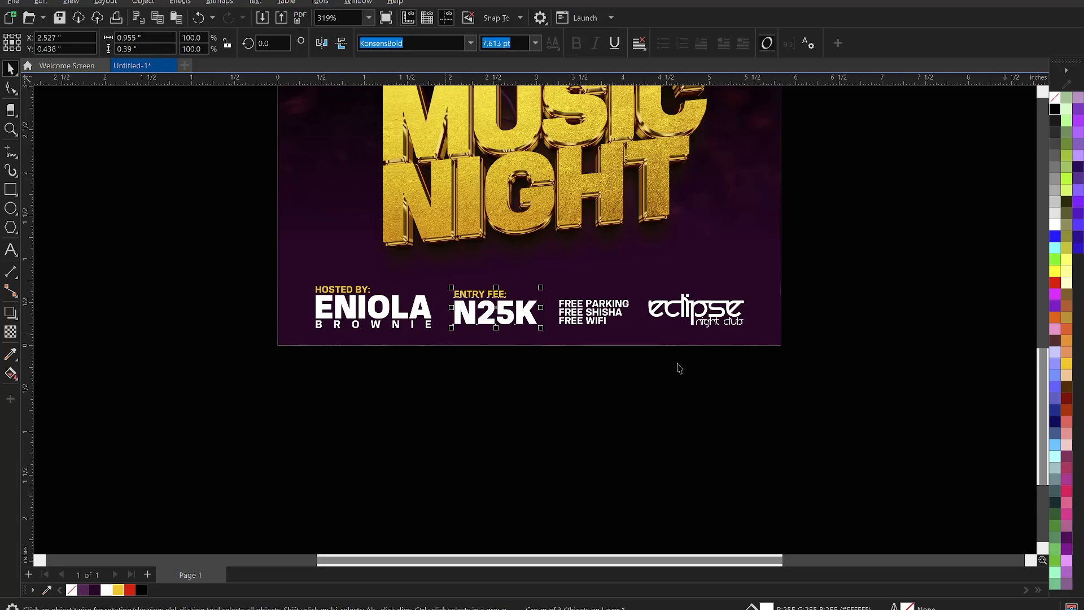
{"action": "left_click", "coordinate": [706, 320]}
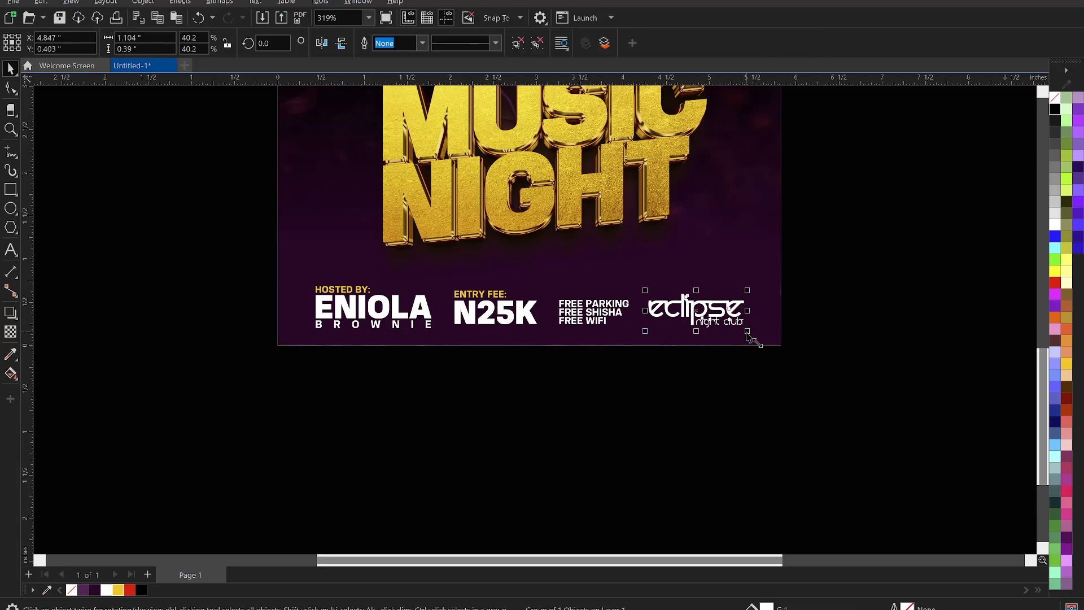
{"action": "left_click_drag", "start_coordinate": [751, 336], "coordinate": [754, 335]}
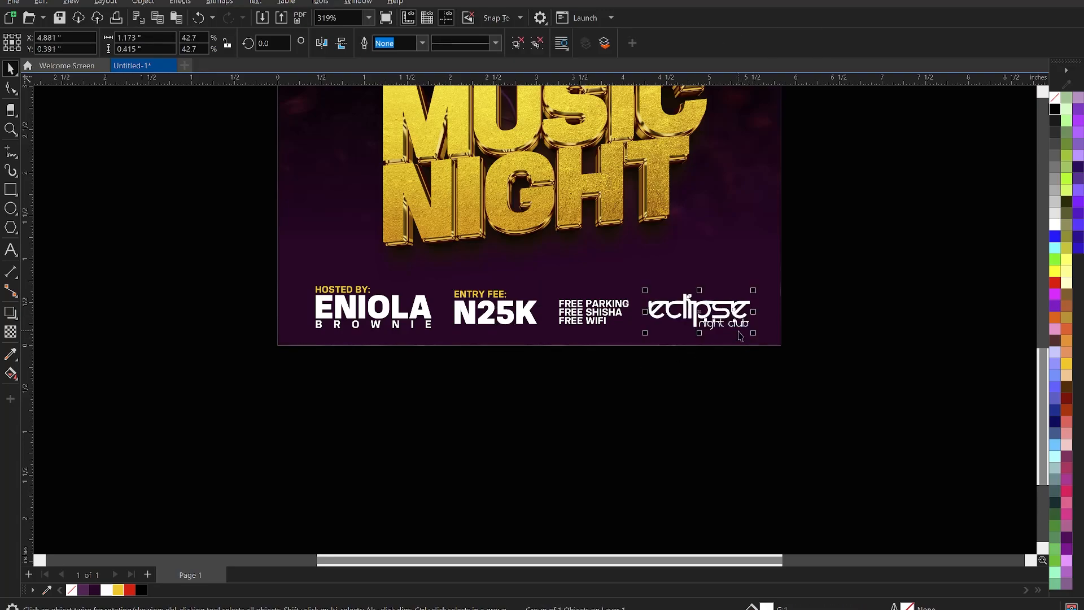
{"action": "left_click", "coordinate": [686, 444]}
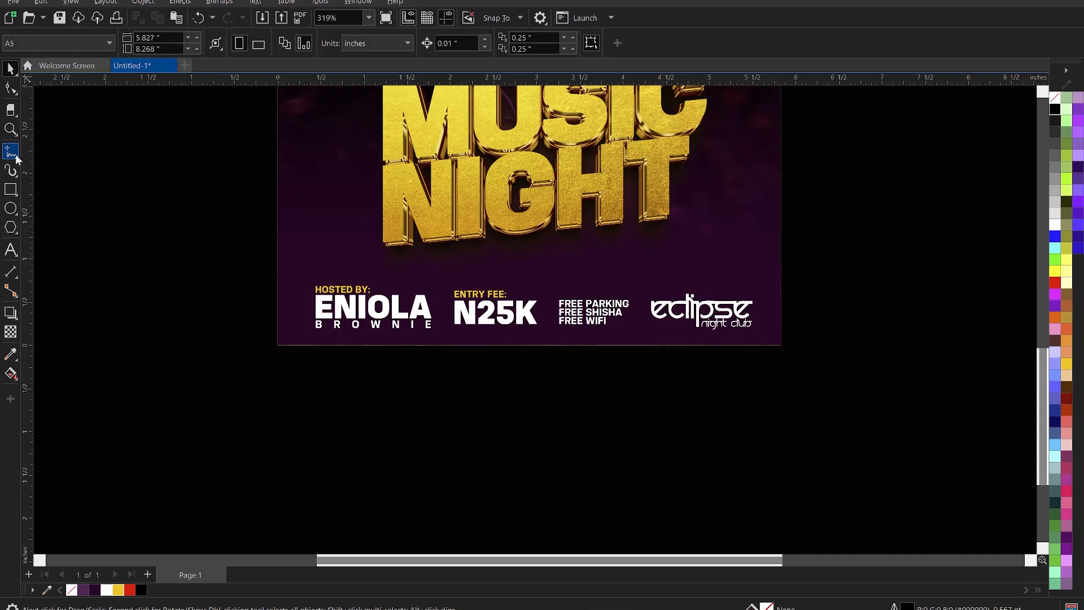
{"action": "scroll", "coordinate": [377, 308], "scroll_direction": "up", "scroll_amount": 1}
{"action": "scroll", "coordinate": [377, 308], "scroll_direction": "up", "scroll_amount": 1}
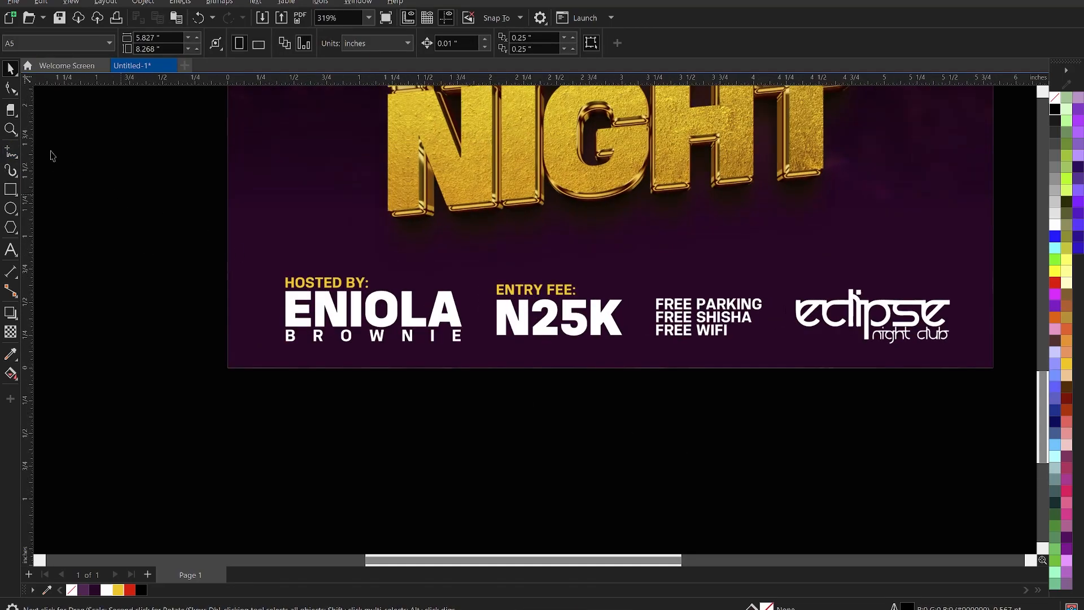
Draw a white 1.0 pt vertical divider line between ENIOLA and N25K.
{"action": "left_click", "coordinate": [11, 149]}
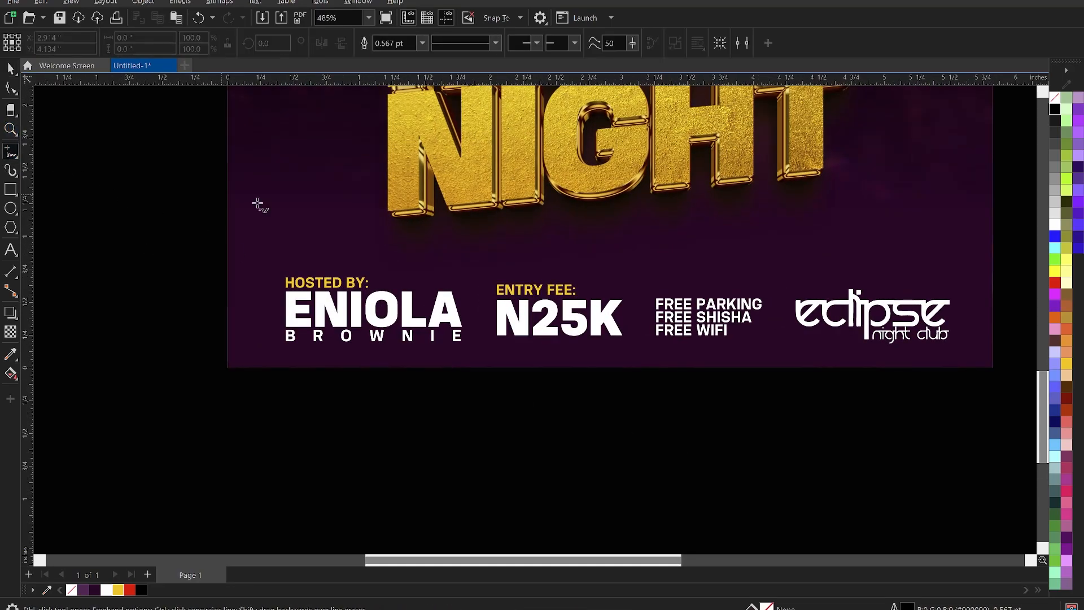
{"action": "left_click", "coordinate": [477, 284]}
{"action": "left_click", "coordinate": [477, 341], "text": "ctrl"}
{"action": "left_click", "coordinate": [477, 357], "text": "ctrl"}
{"action": "key", "text": "space"}
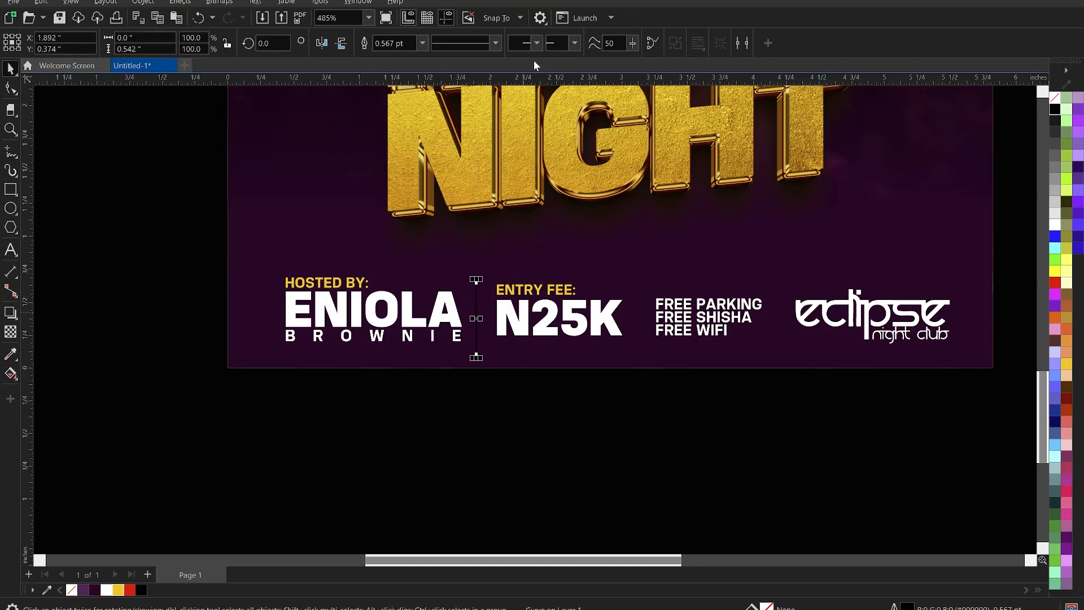
{"action": "left_click", "coordinate": [422, 43]}
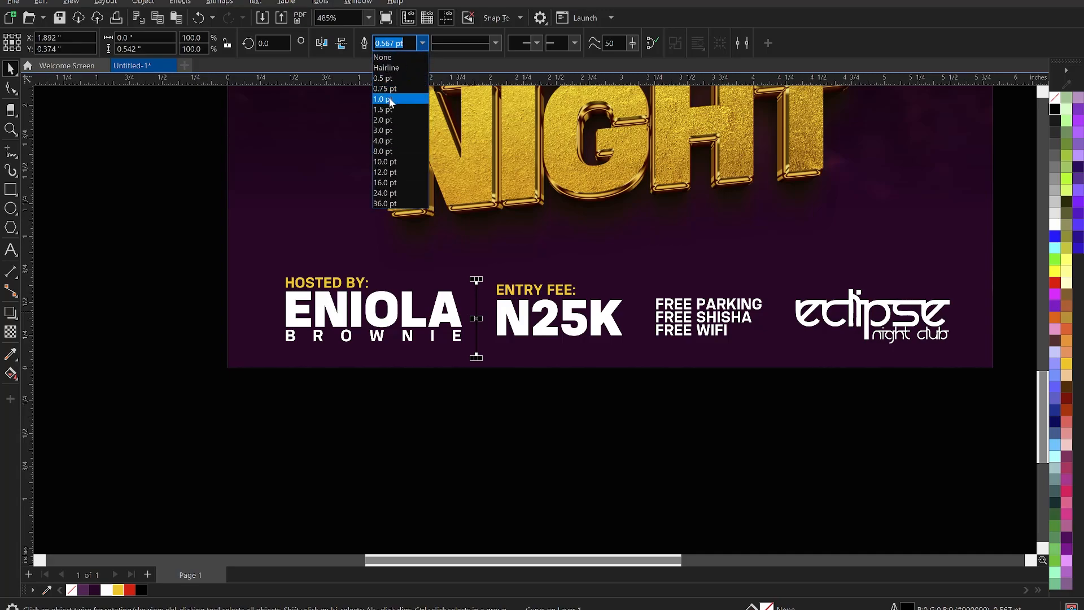
{"action": "left_click", "coordinate": [394, 99]}
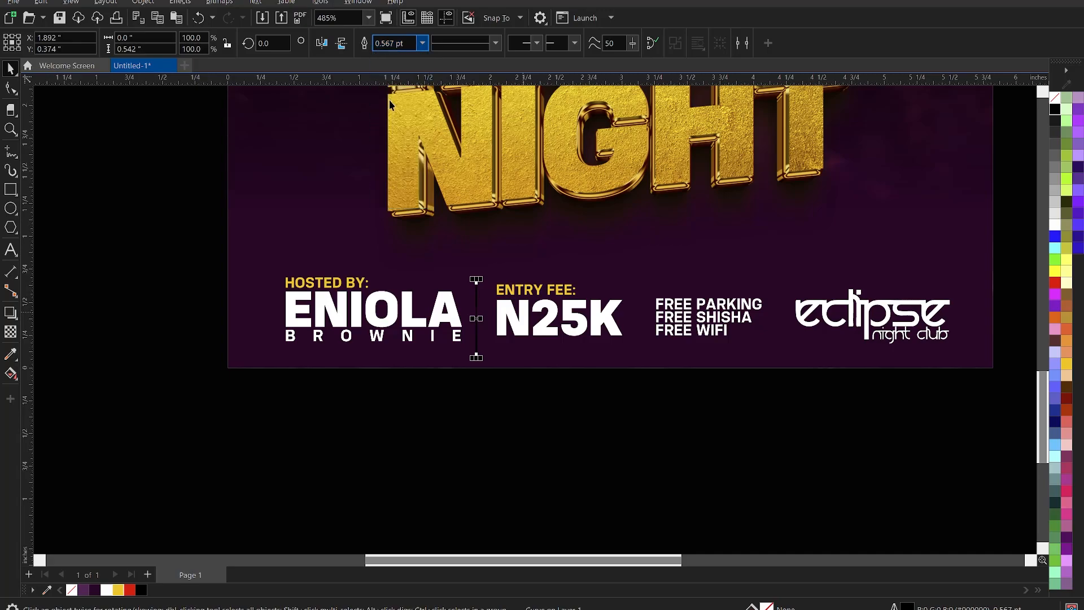
{"action": "right_click", "coordinate": [105, 590]}
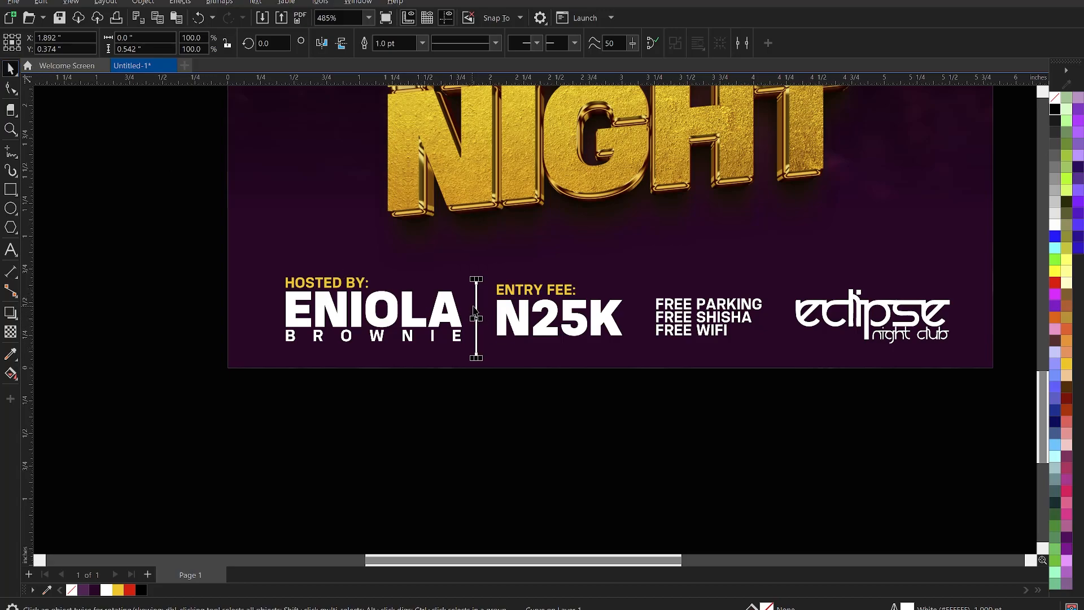
Copy the divider to the right of N25K and shorten all three dividers together.
{"action": "left_click_drag", "start_coordinate": [477, 305], "coordinate": [778, 327]}
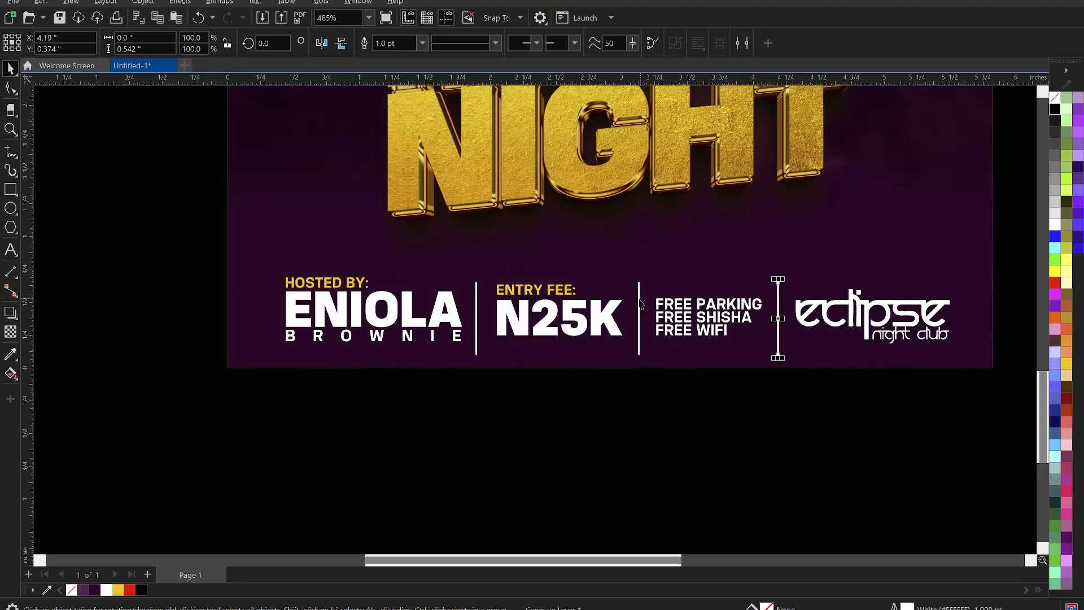
{"action": "left_click", "coordinate": [639, 303], "text": "shift"}
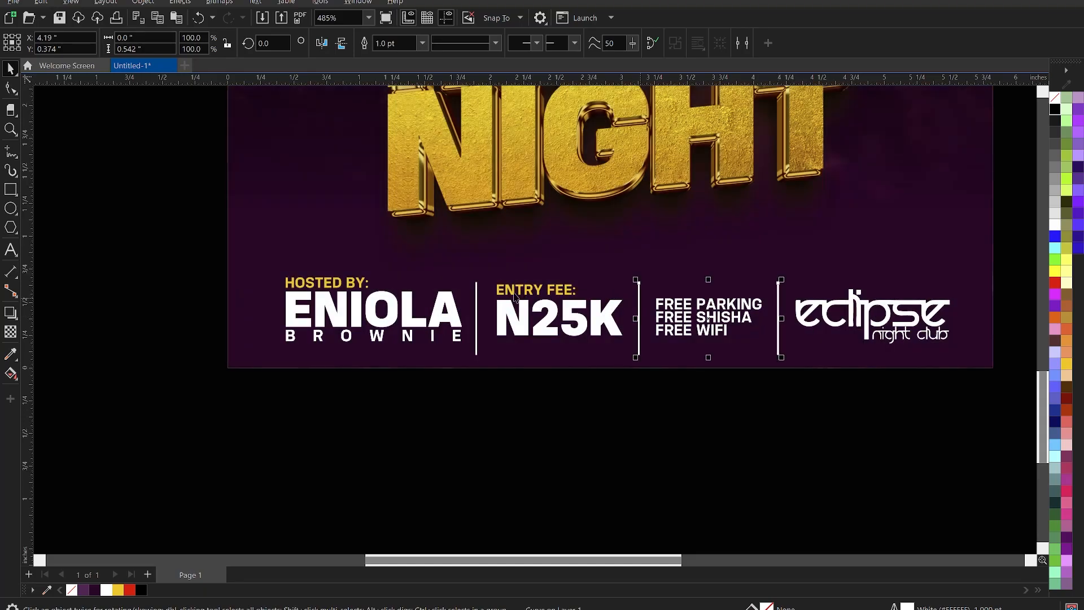
{"action": "left_click", "coordinate": [477, 289], "text": "shift"}
{"action": "left_click_drag", "start_coordinate": [629, 284], "coordinate": [632, 289]}
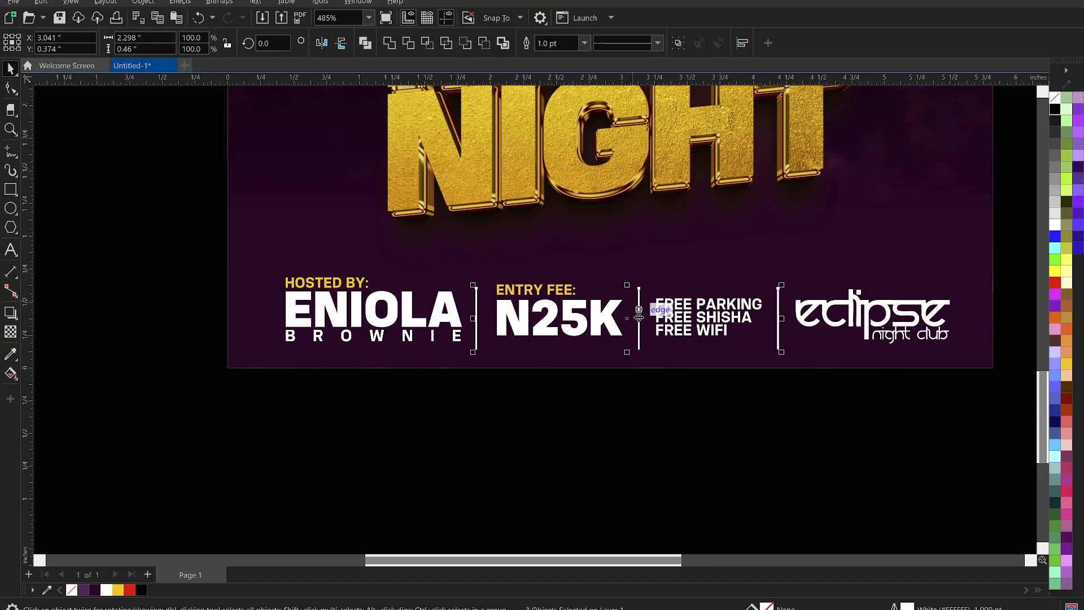
Select the whole info row, shrink it, move it up and centre it on the page.
{"action": "scroll", "coordinate": [638, 328], "scroll_direction": "down", "scroll_amount": 1}
{"action": "left_click", "coordinate": [676, 432]}
{"action": "left_click_drag", "start_coordinate": [239, 256], "coordinate": [1028, 404]}
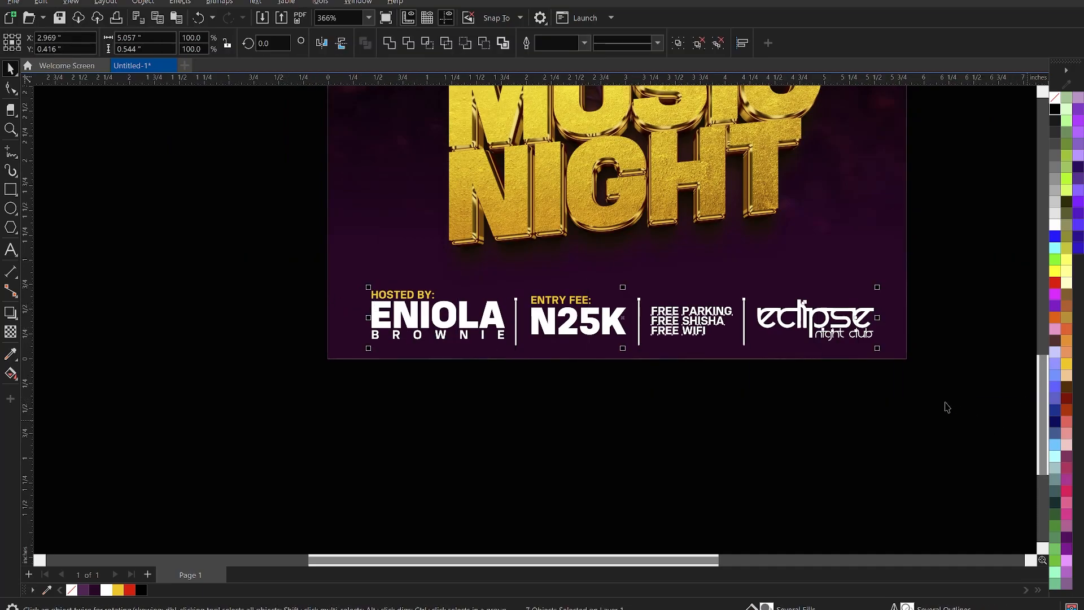
{"action": "left_click_drag", "start_coordinate": [876, 347], "coordinate": [797, 339]}
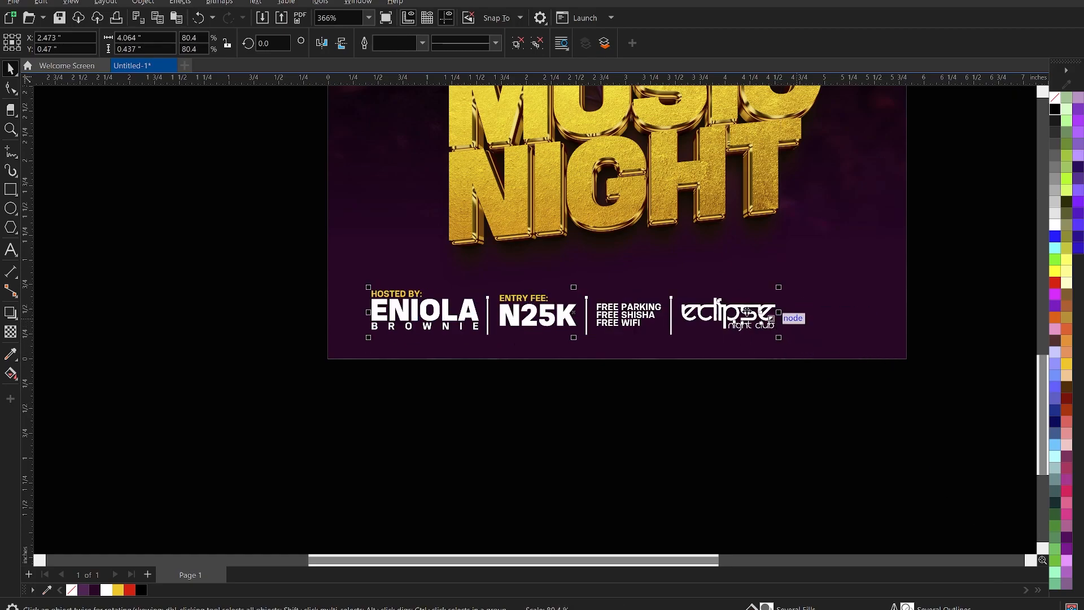
{"action": "left_click_drag", "start_coordinate": [737, 314], "coordinate": [778, 277]}
{"action": "key", "text": "c"}
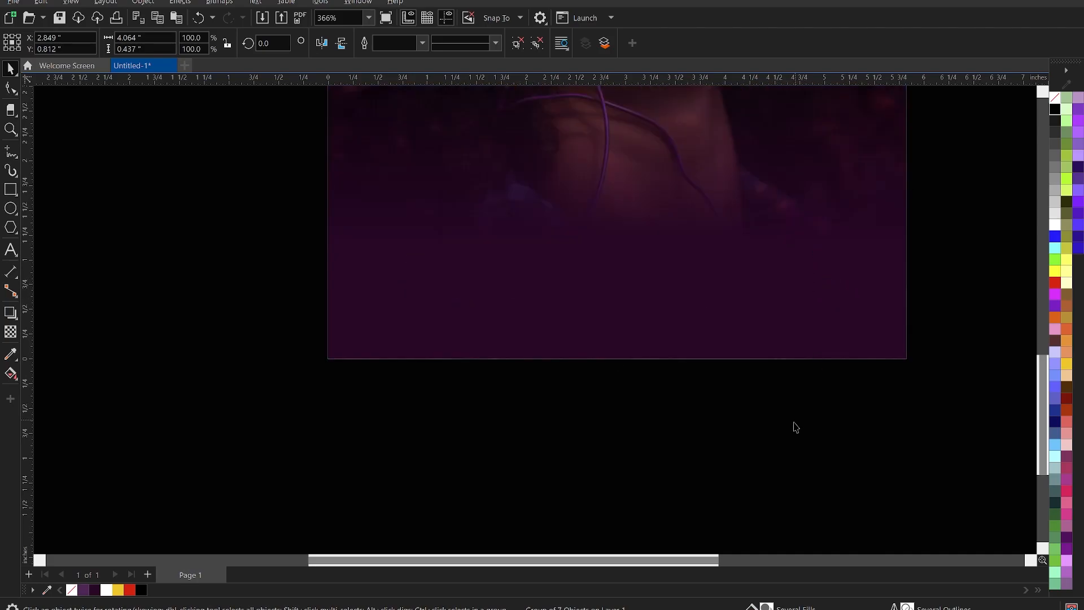
Enlarge the info row slightly so it sits just beneath the MUSIC NIGHT title.
{"action": "left_click", "coordinate": [771, 431]}
{"action": "left_click", "coordinate": [668, 291]}
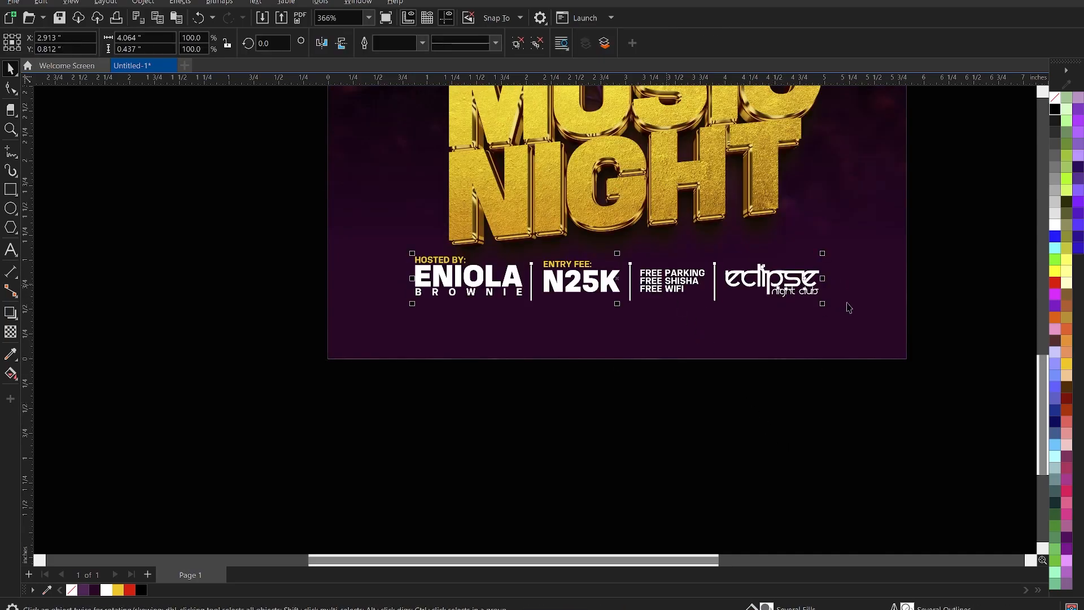
{"action": "left_click_drag", "start_coordinate": [823, 305], "coordinate": [835, 311]}
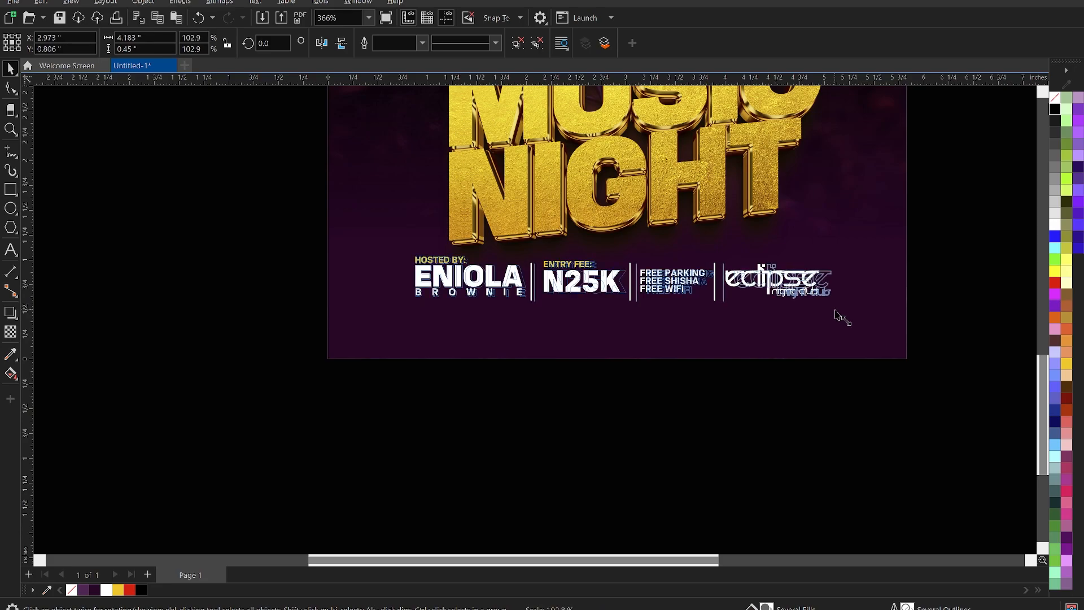
{"action": "left_click", "coordinate": [833, 321]}
{"action": "left_click", "coordinate": [709, 442]}
{"action": "scroll", "coordinate": [653, 451], "scroll_direction": "down", "scroll_amount": 2}
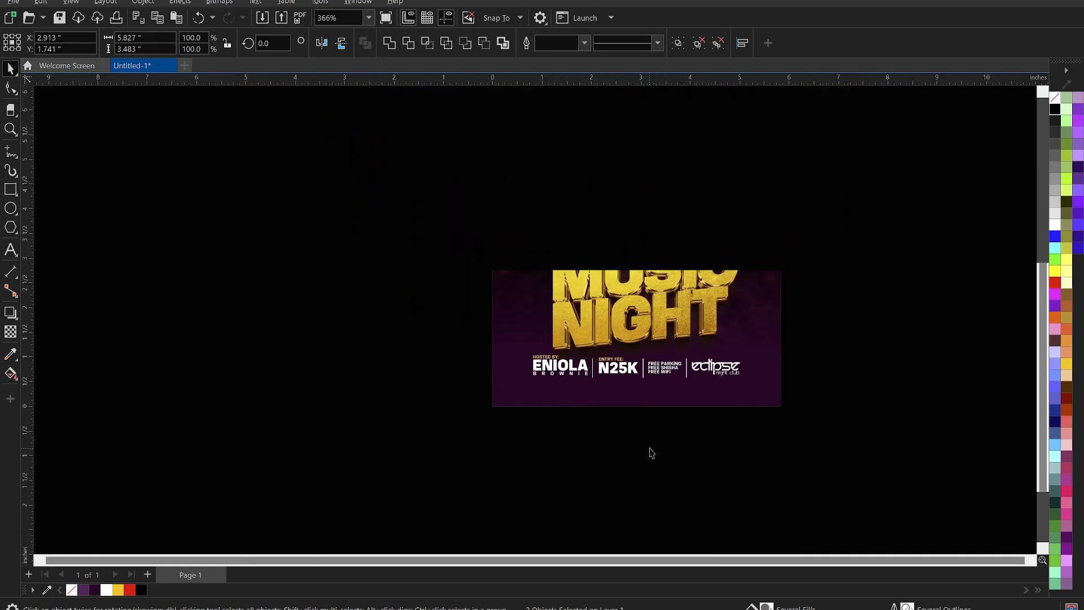
{"action": "scroll", "coordinate": [576, 362], "scroll_direction": "down", "scroll_amount": 3}
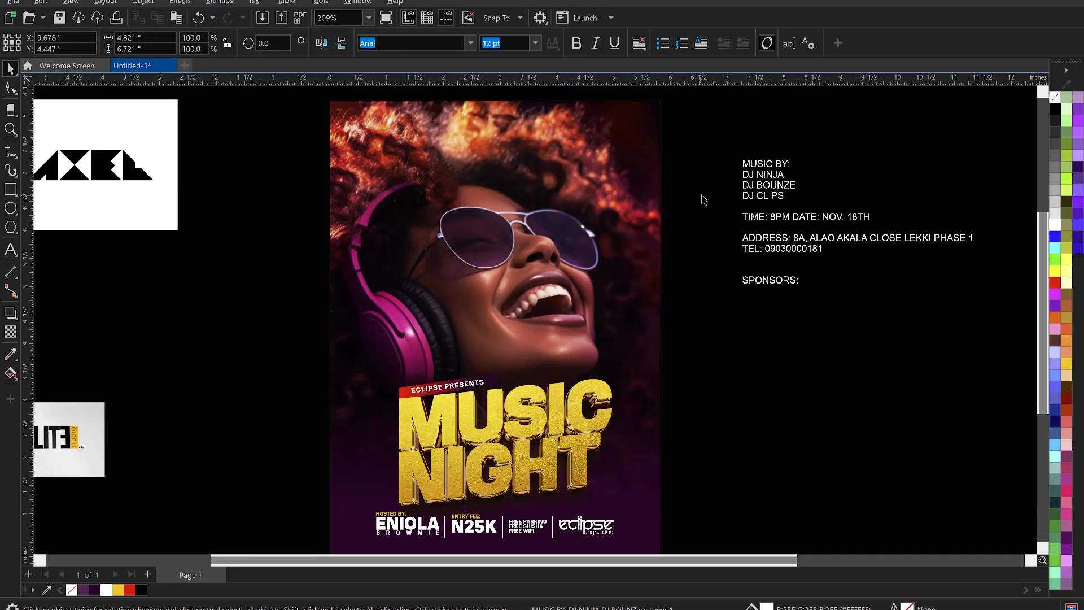
{"action": "left_click", "coordinate": [702, 197]}
{"action": "scroll", "coordinate": [794, 172], "scroll_direction": "down", "scroll_amount": 2}
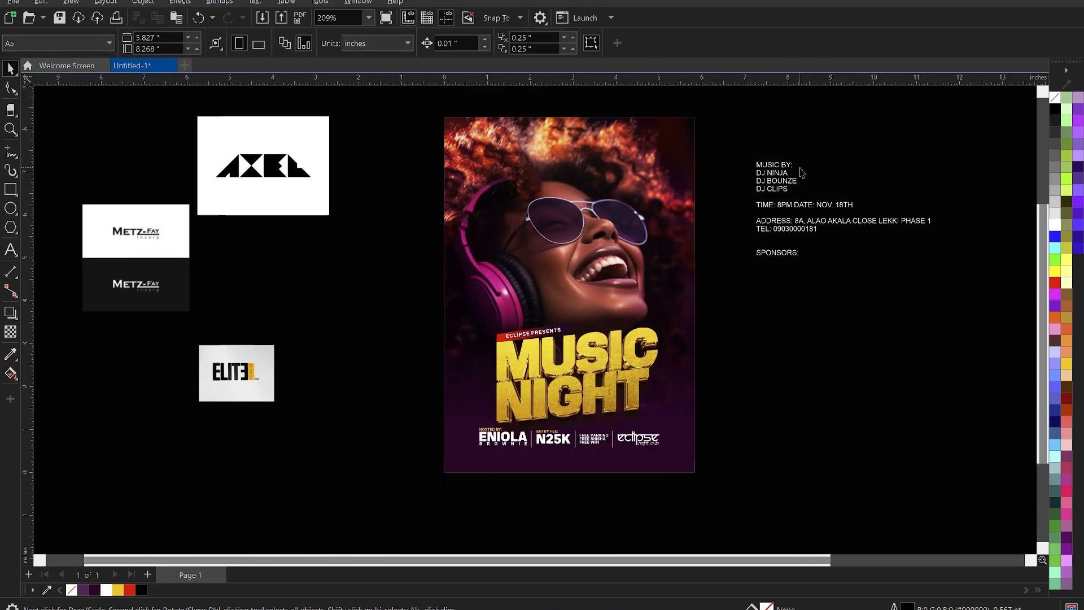
Cut the address and phone lines from the event details and paste them as separate text.
{"action": "scroll", "coordinate": [766, 233], "scroll_direction": "up", "scroll_amount": 1}
{"action": "scroll", "coordinate": [766, 236], "scroll_direction": "up", "scroll_amount": 2}
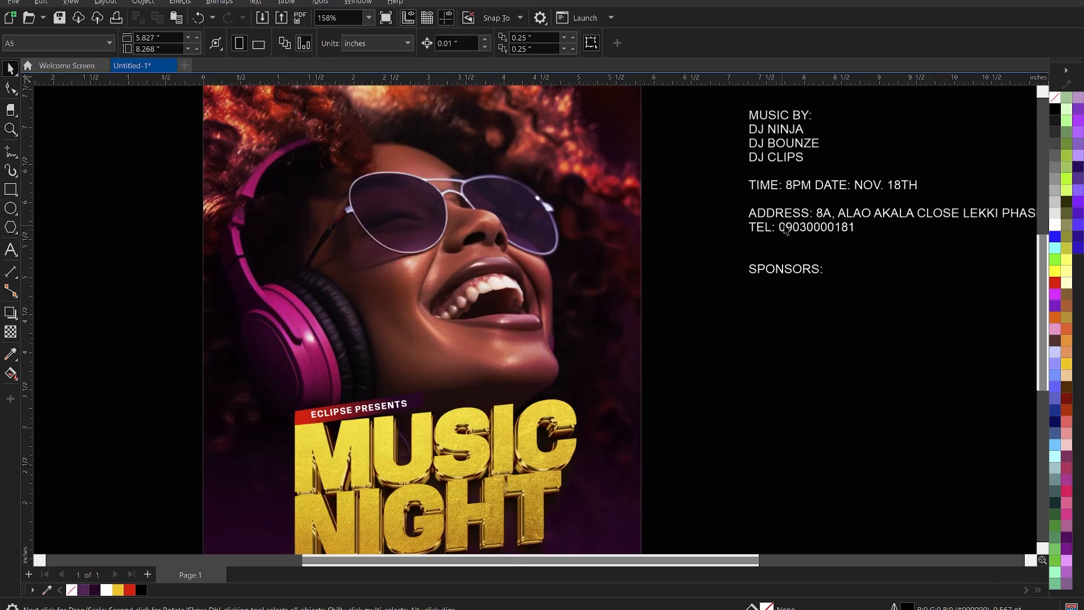
{"action": "double_click", "coordinate": [818, 217]}
{"action": "left_click_drag", "start_coordinate": [819, 216], "coordinate": [855, 235]}
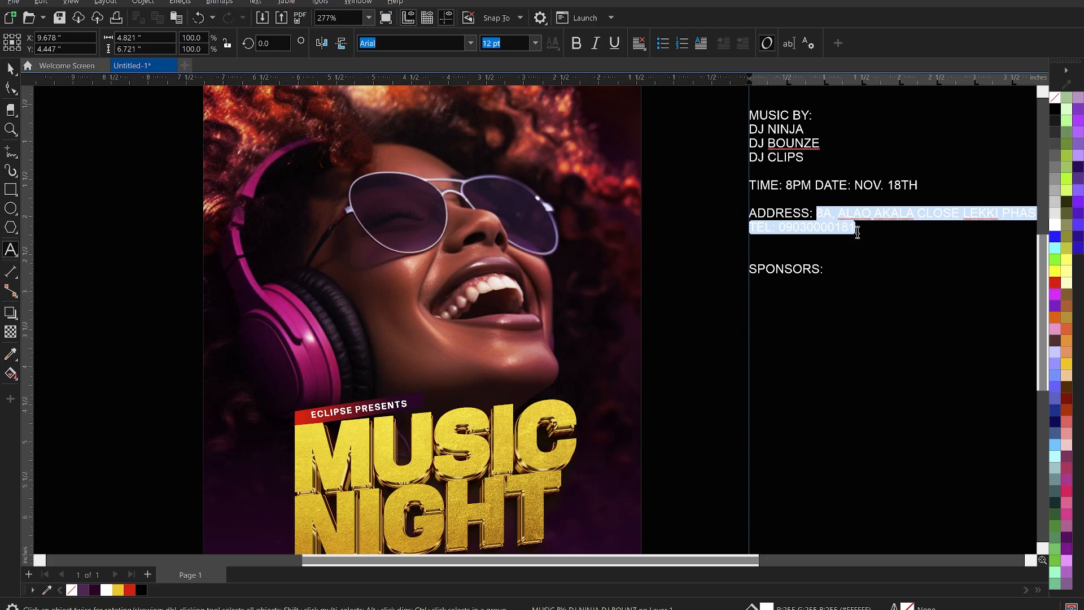
{"action": "key", "text": "Delete"}
{"action": "scroll", "coordinate": [852, 229], "scroll_direction": "down", "scroll_amount": 3}
{"action": "key", "text": "ctrl+space"}
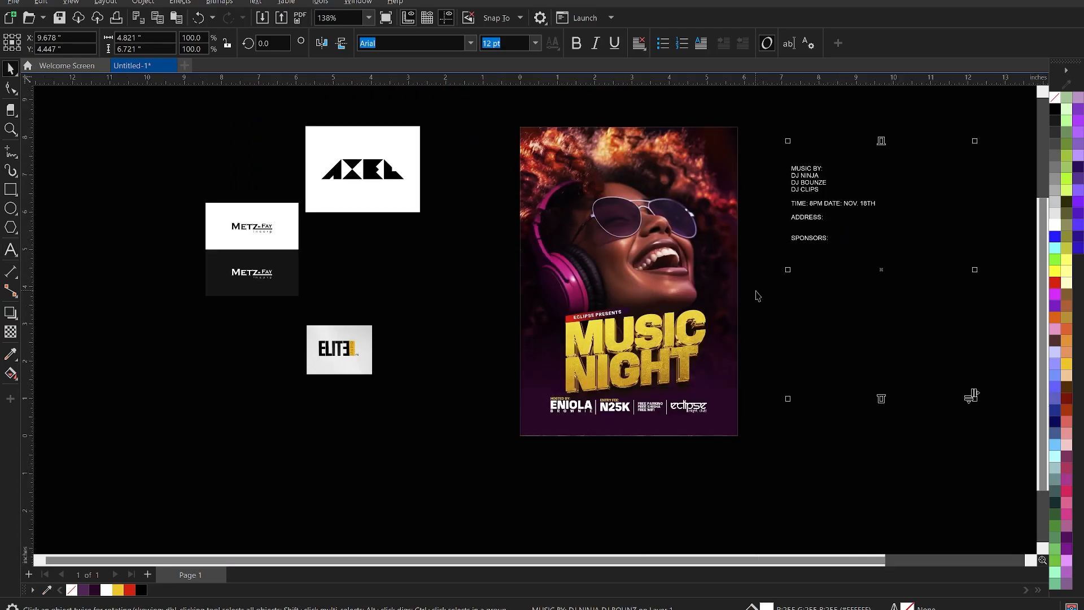
{"action": "scroll", "coordinate": [757, 297], "scroll_direction": "down", "scroll_amount": 1}
{"action": "scroll", "coordinate": [663, 406], "scroll_direction": "up", "scroll_amount": 3}
{"action": "key", "text": "F8"}
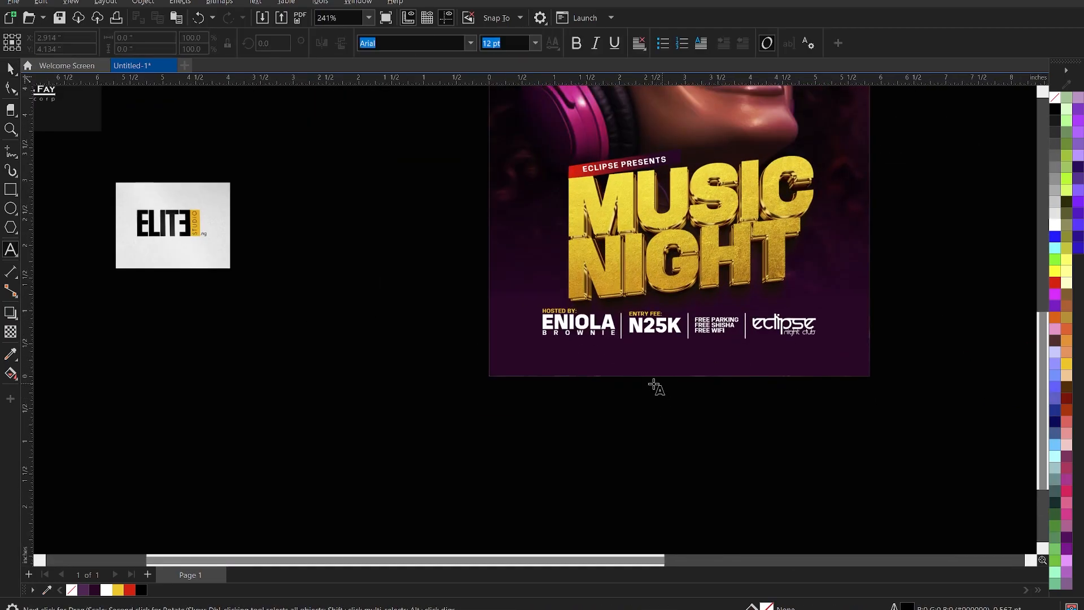
{"action": "left_click", "coordinate": [636, 368]}
{"action": "key", "text": "ctrl+v"}
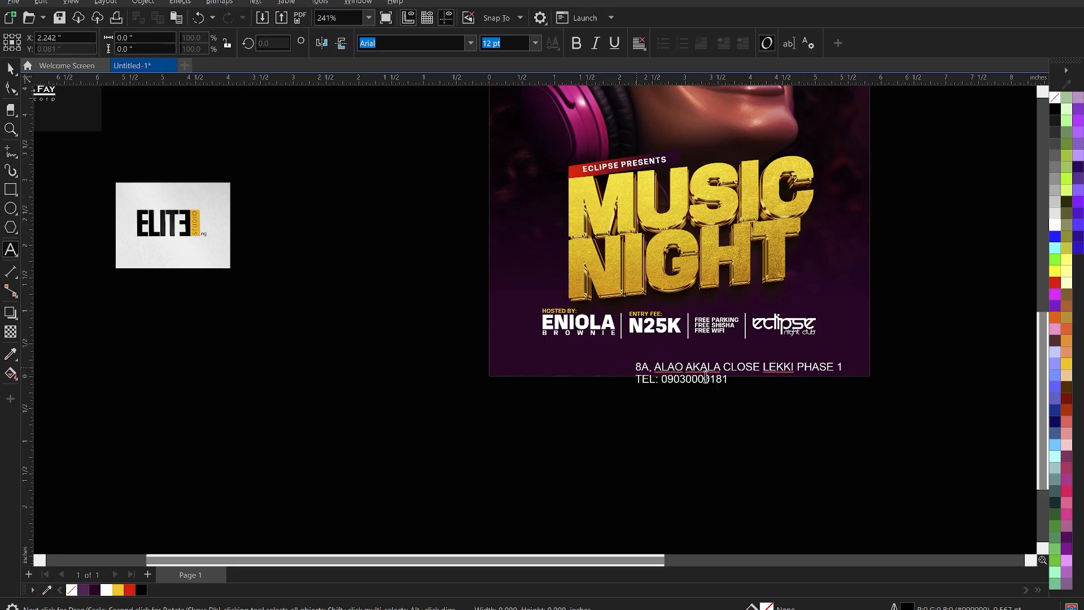
Remove the TEL label, join the phone number to the address with '|', and set it in KonsensBold.
{"action": "scroll", "coordinate": [695, 379], "scroll_direction": "up", "scroll_amount": 2}
{"action": "left_click", "coordinate": [643, 378]}
{"action": "key", "text": "BackSpace"}
{"action": "key", "text": "BackSpace"}
{"action": "key", "text": "BackSpace"}
{"action": "key", "text": "BackSpace"}
{"action": "key", "text": "BackSpace"}
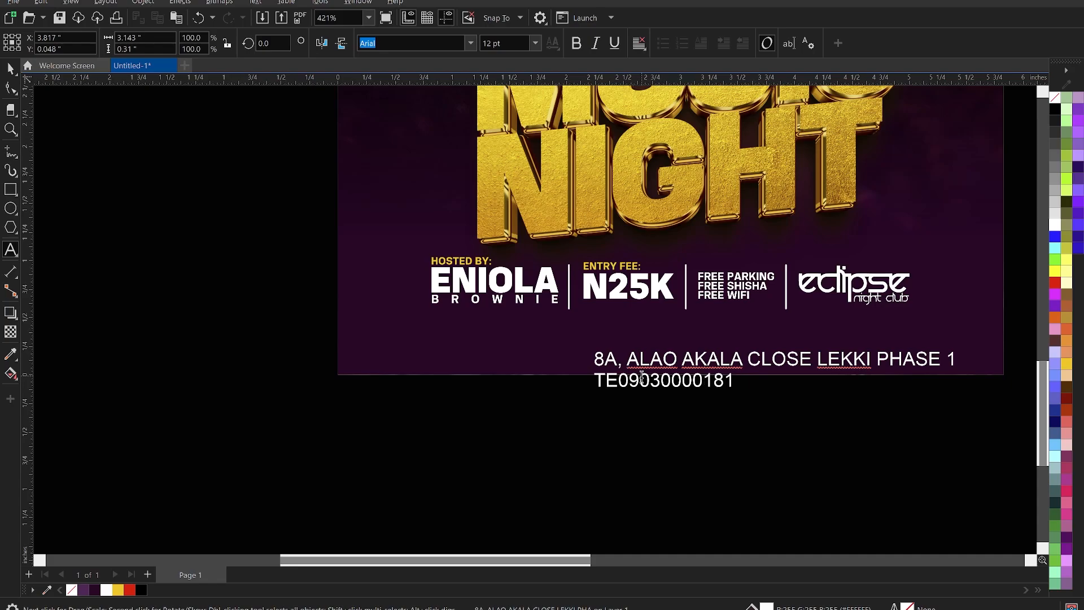
{"action": "key", "text": "BackSpace"}
{"action": "type", "text": "|  0903"}
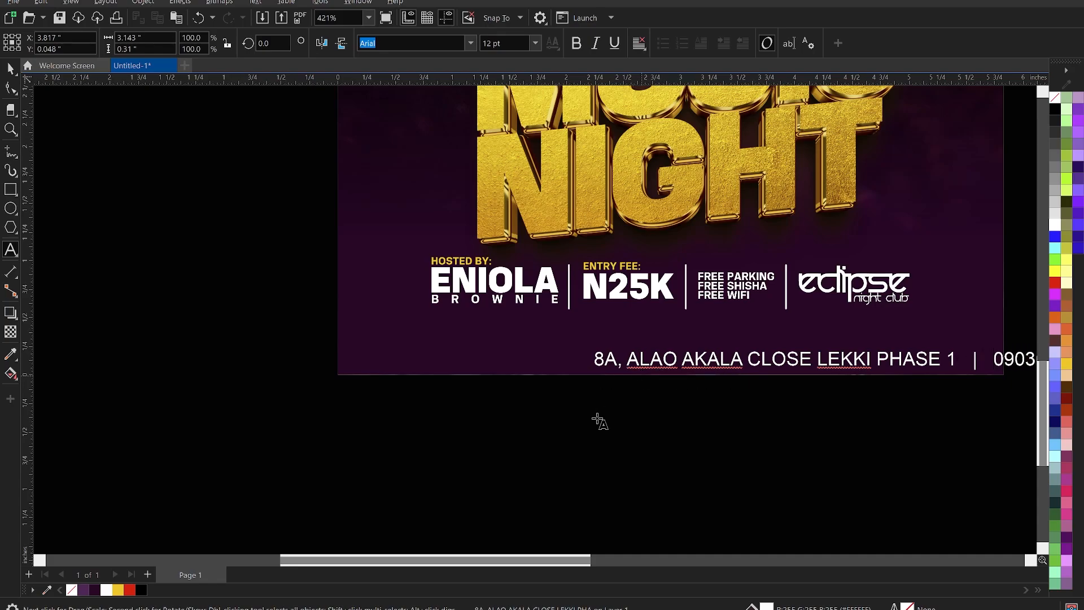
{"action": "key", "text": "ctrl+space"}
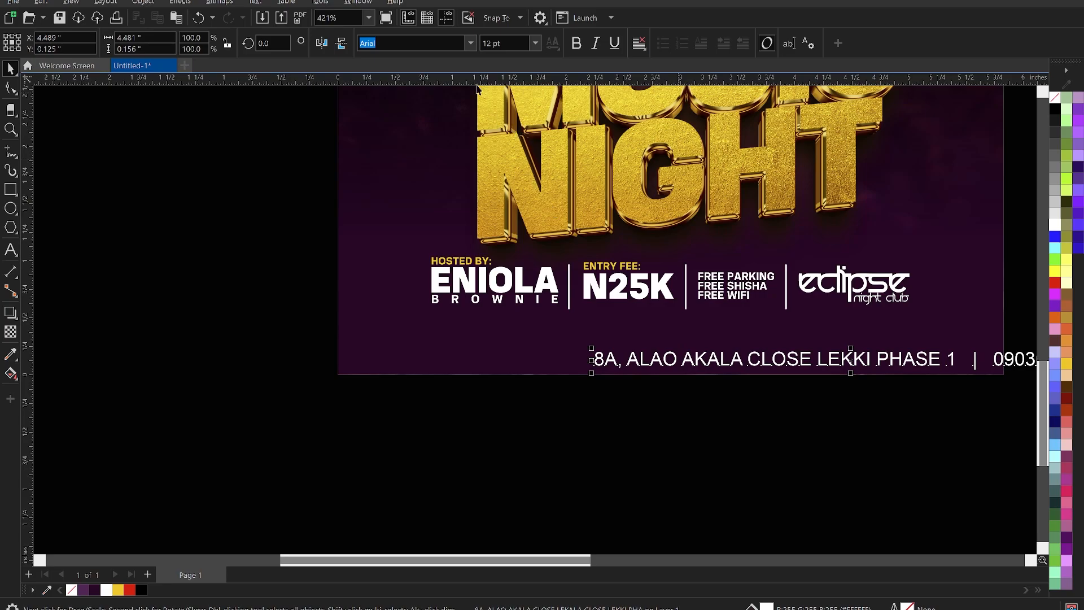
{"action": "left_click", "coordinate": [471, 45]}
{"action": "left_click", "coordinate": [458, 85]}
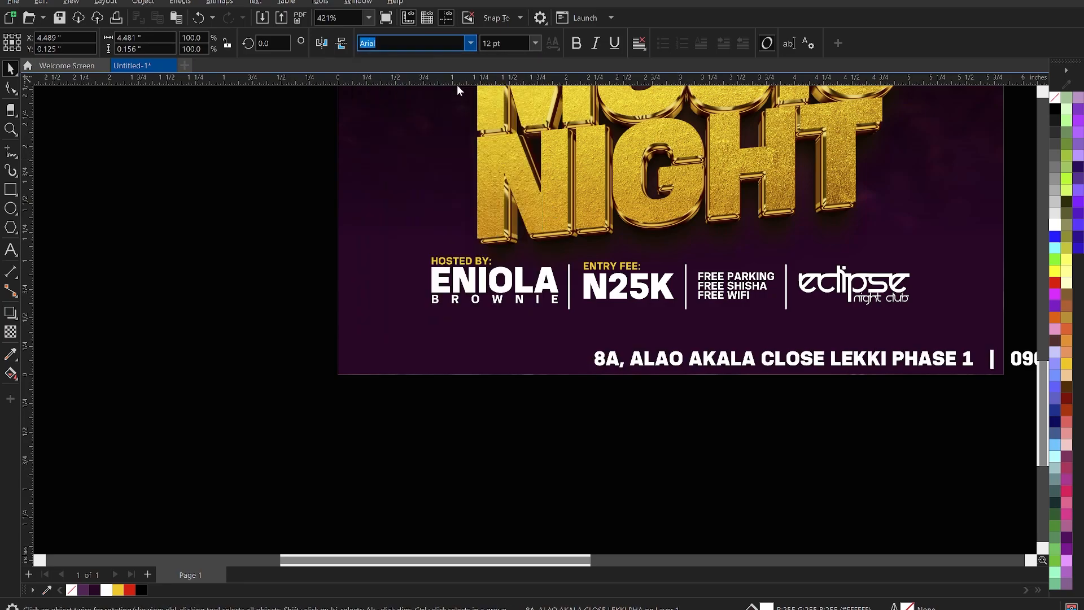
Move the address line under the info row, scale it to about 70% and widen its letter spacing.
{"action": "left_click_drag", "start_coordinate": [621, 343], "coordinate": [465, 309]}
{"action": "left_click_drag", "start_coordinate": [985, 342], "coordinate": [818, 341]}
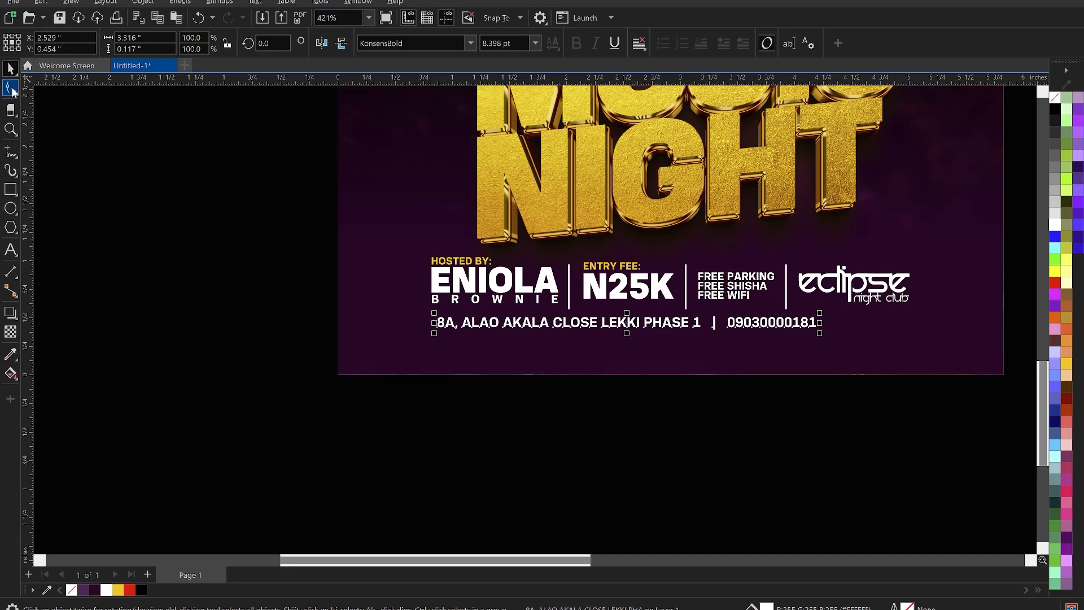
{"action": "left_click", "coordinate": [11, 89]}
{"action": "left_click_drag", "start_coordinate": [847, 340], "coordinate": [869, 298]}
{"action": "key", "text": "space"}
Centre the address line under the info row and nudge both up slightly.
{"action": "left_click", "coordinate": [866, 289], "text": "shift"}
{"action": "key", "text": "c"}
{"action": "left_click", "coordinate": [777, 452]}
{"action": "left_click", "coordinate": [732, 327]}
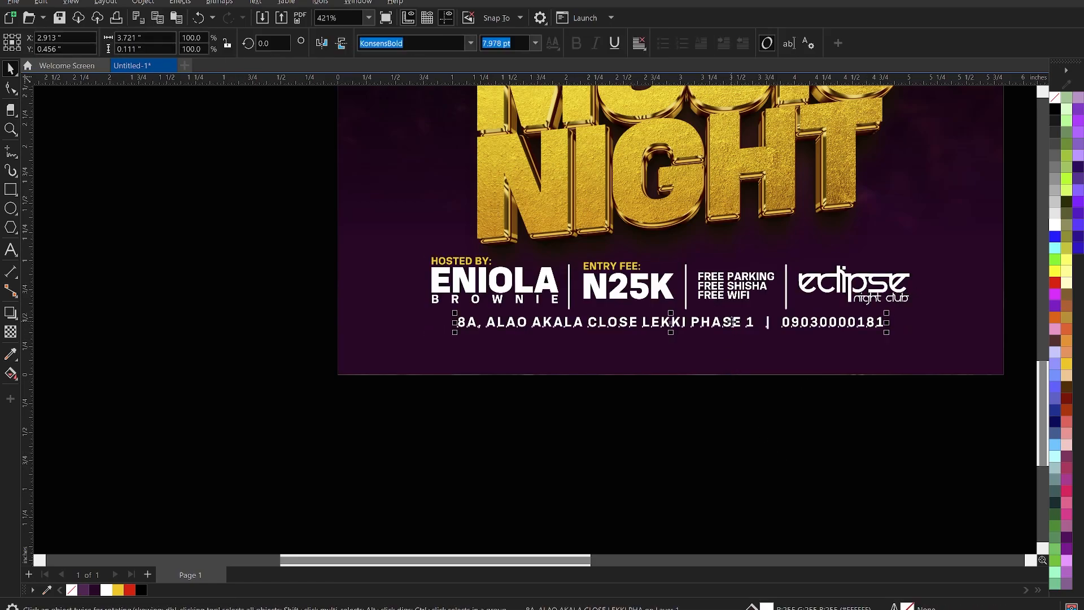
{"action": "left_click_drag", "start_coordinate": [236, 216], "coordinate": [1014, 358]}
{"action": "key", "text": "Up"}
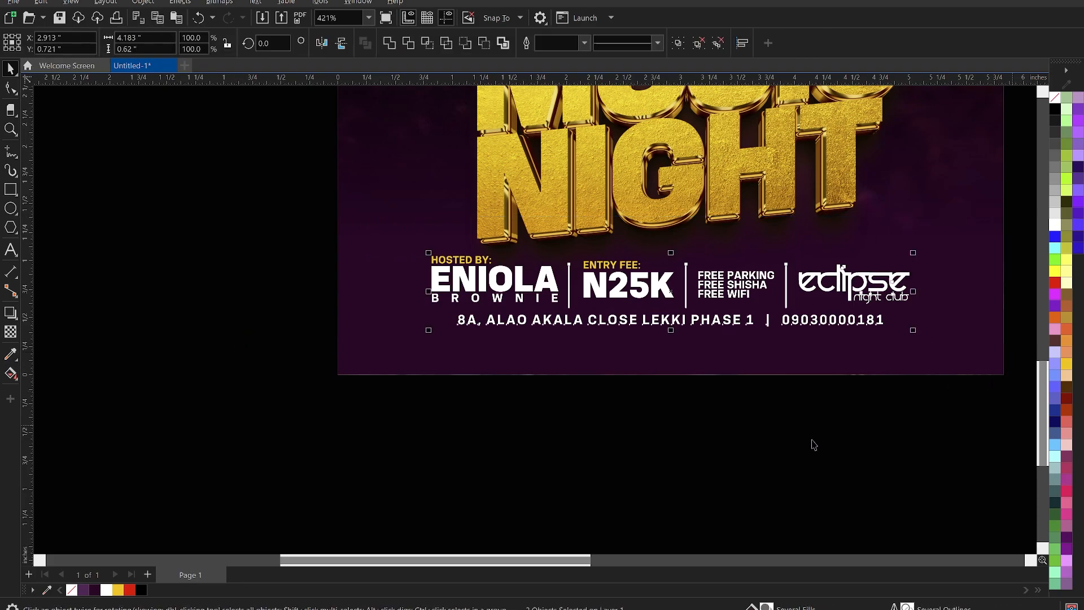
{"action": "left_click", "coordinate": [513, 424]}
Save the drawing as MUSIC NIGHT in TUTORIALS > MUSIC NIGHT POSTER.
{"action": "scroll", "coordinate": [513, 423], "scroll_direction": "down", "scroll_amount": 5}
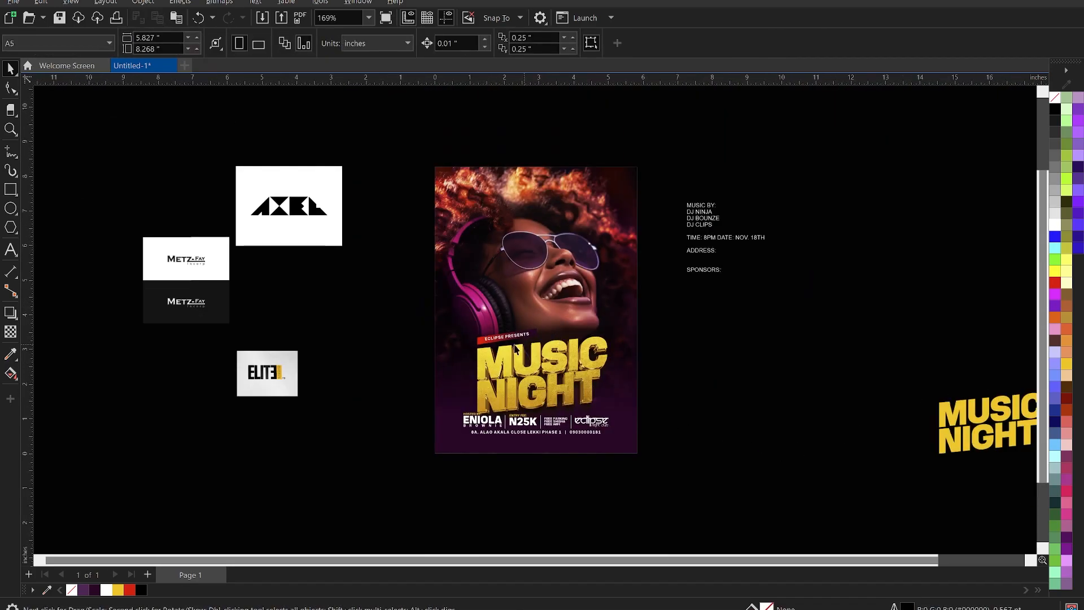
{"action": "scroll", "coordinate": [483, 370], "scroll_direction": "up", "scroll_amount": 1}
{"action": "scroll", "coordinate": [483, 369], "scroll_direction": "up", "scroll_amount": 1}
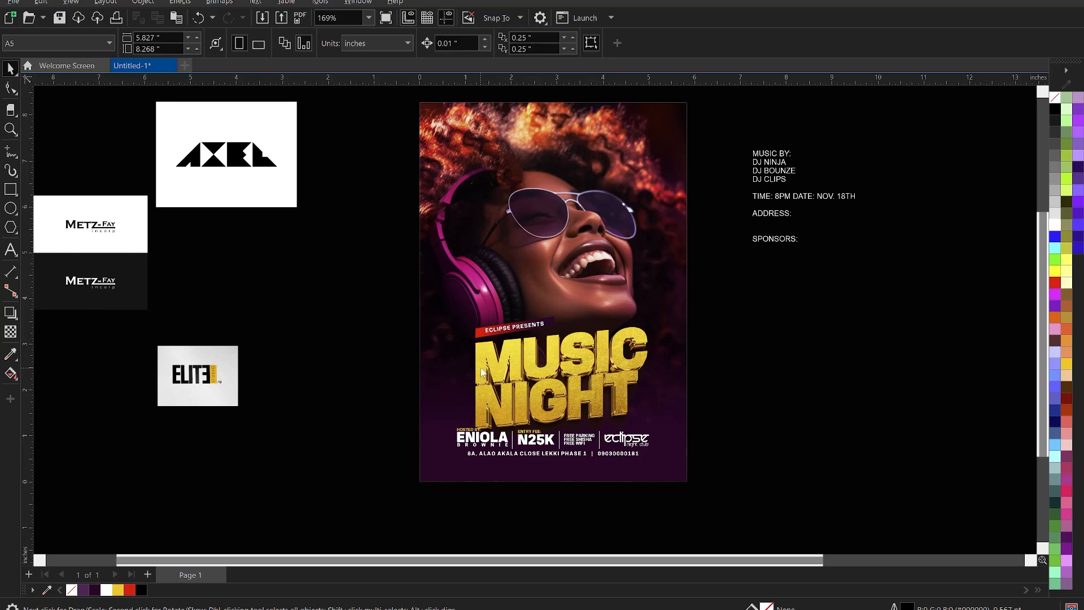
{"action": "key", "text": "ctrl+s"}
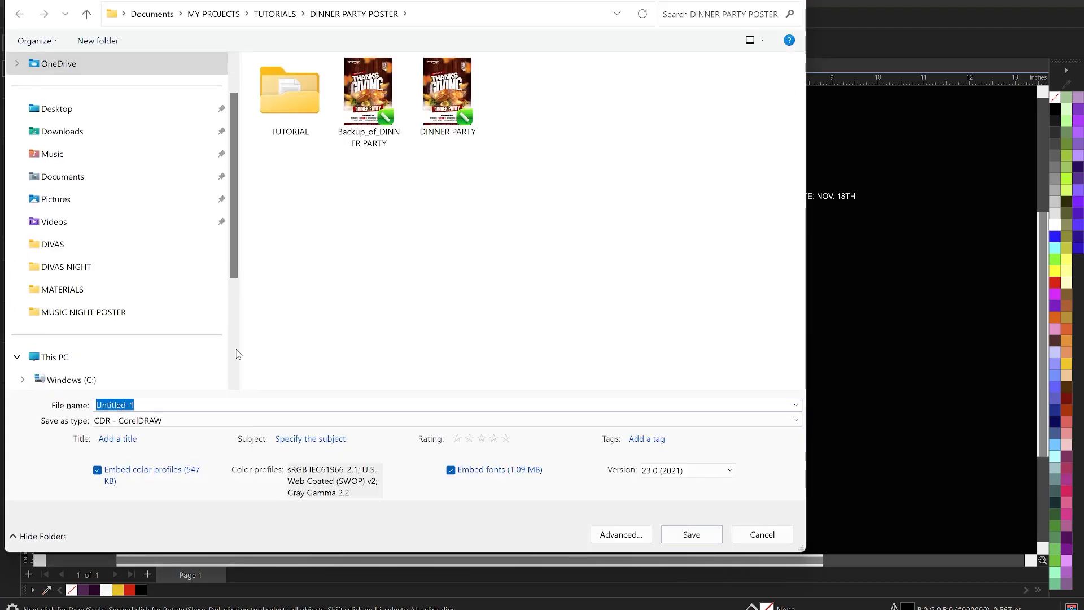
{"action": "left_click", "coordinate": [288, 115]}
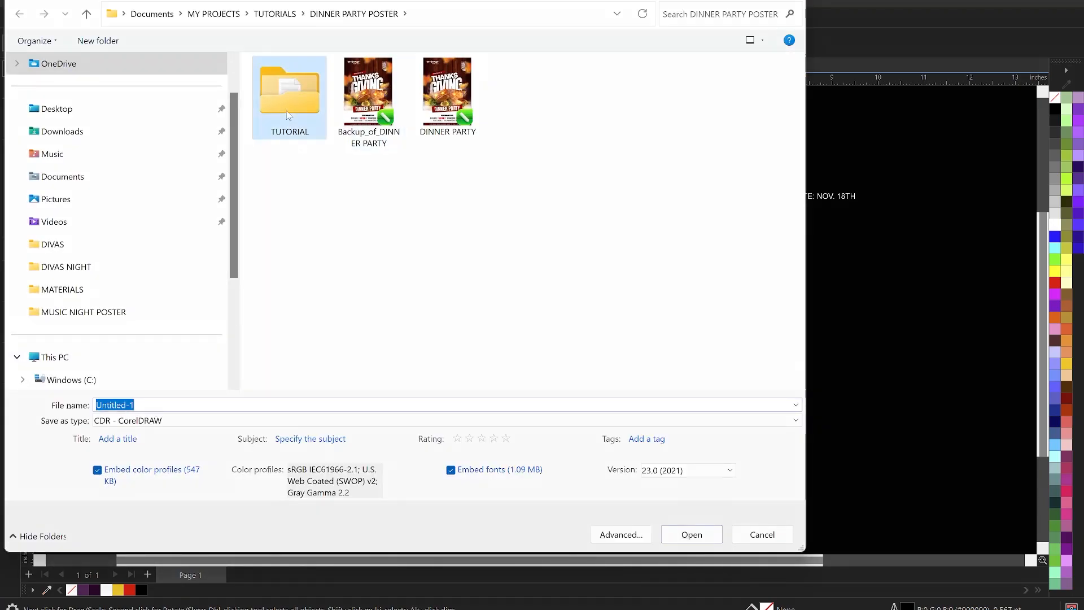
{"action": "double_click", "coordinate": [288, 114]}
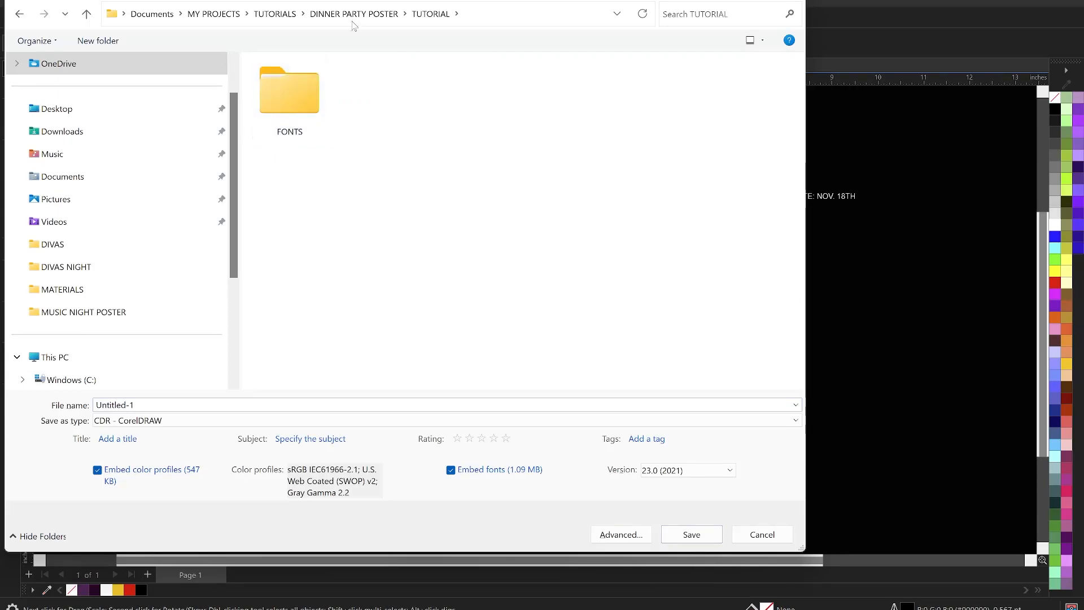
{"action": "left_click", "coordinate": [274, 13]}
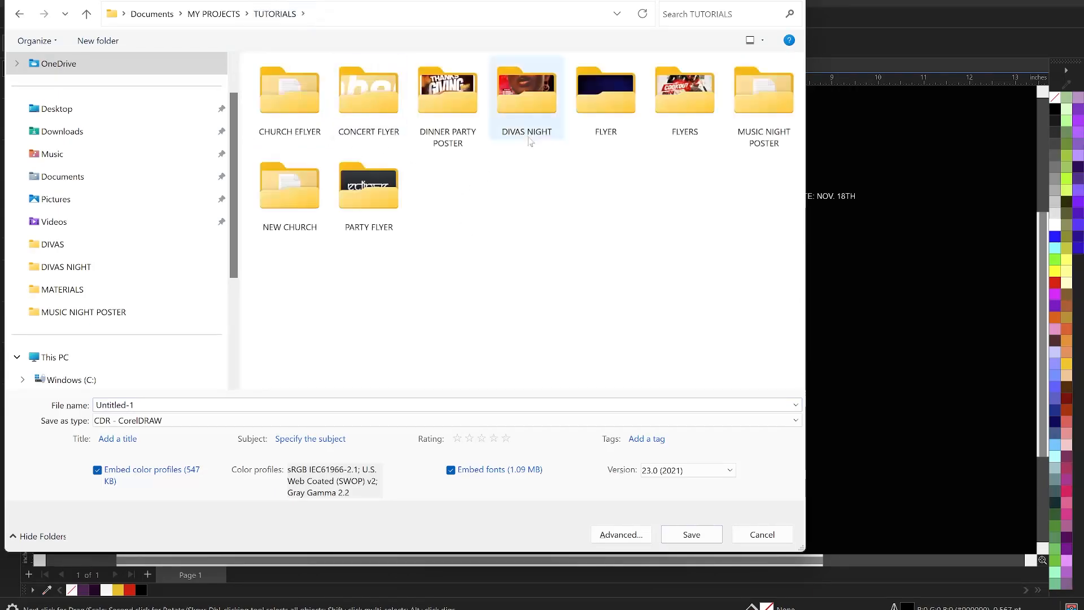
{"action": "double_click", "coordinate": [749, 132]}
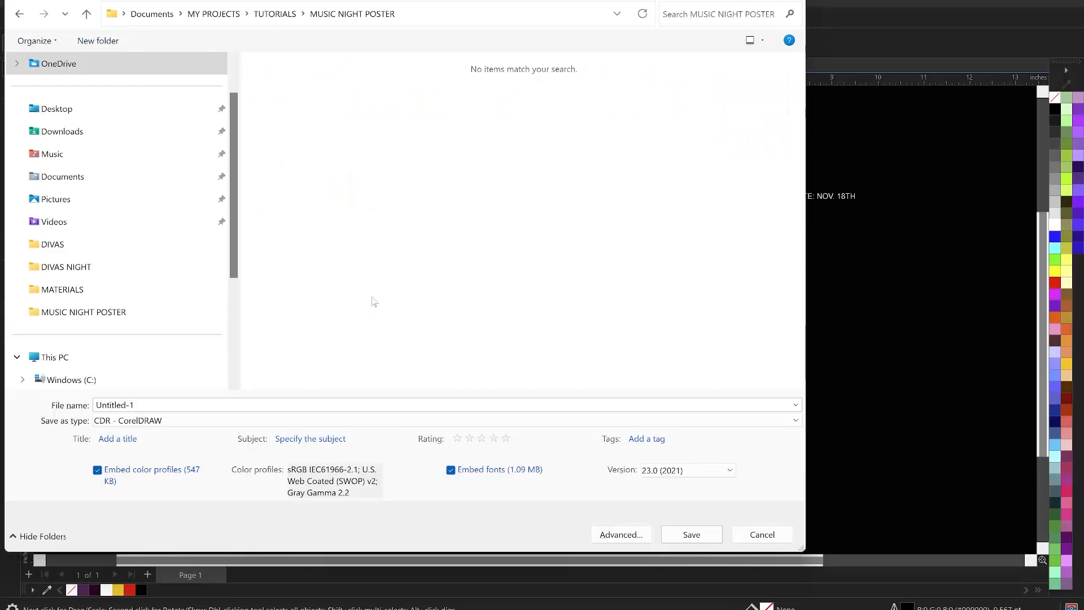
{"action": "double_click", "coordinate": [160, 401]}
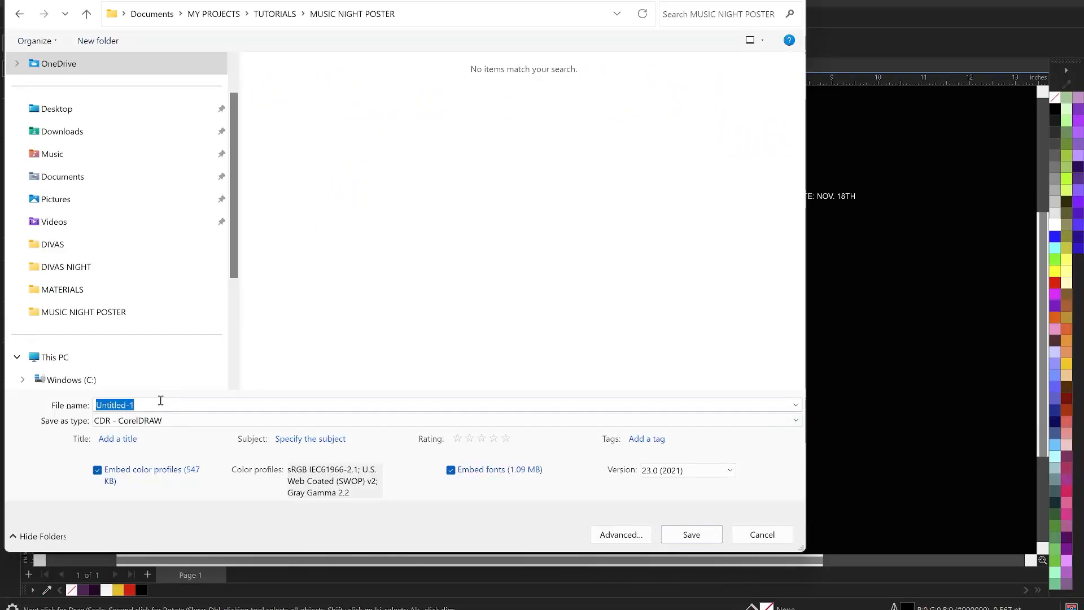
{"action": "type", "text": "MUSIC NIGHT"}
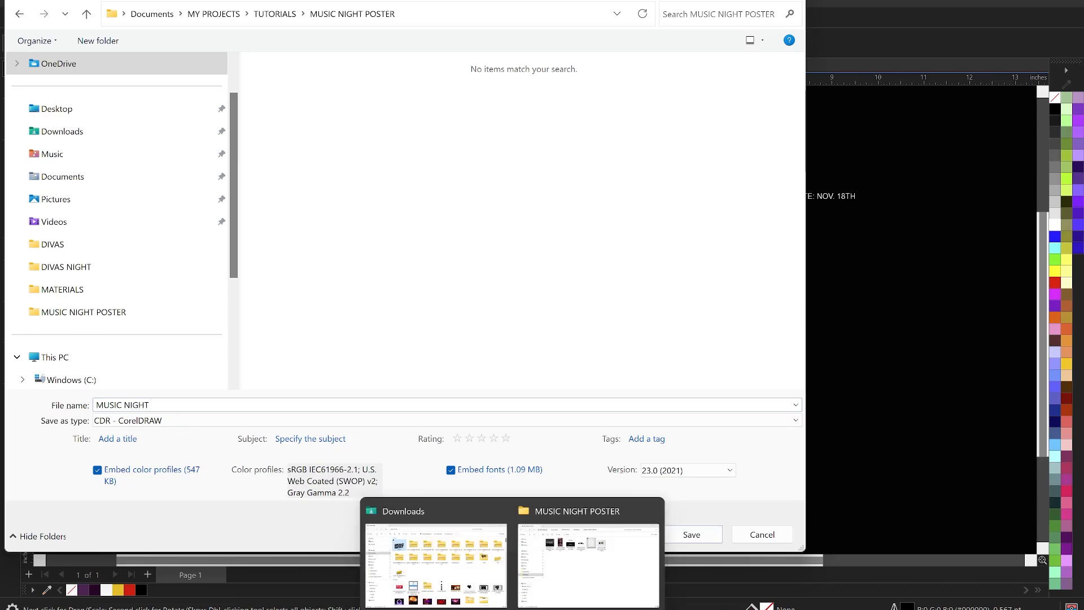
{"action": "left_click", "coordinate": [692, 534]}
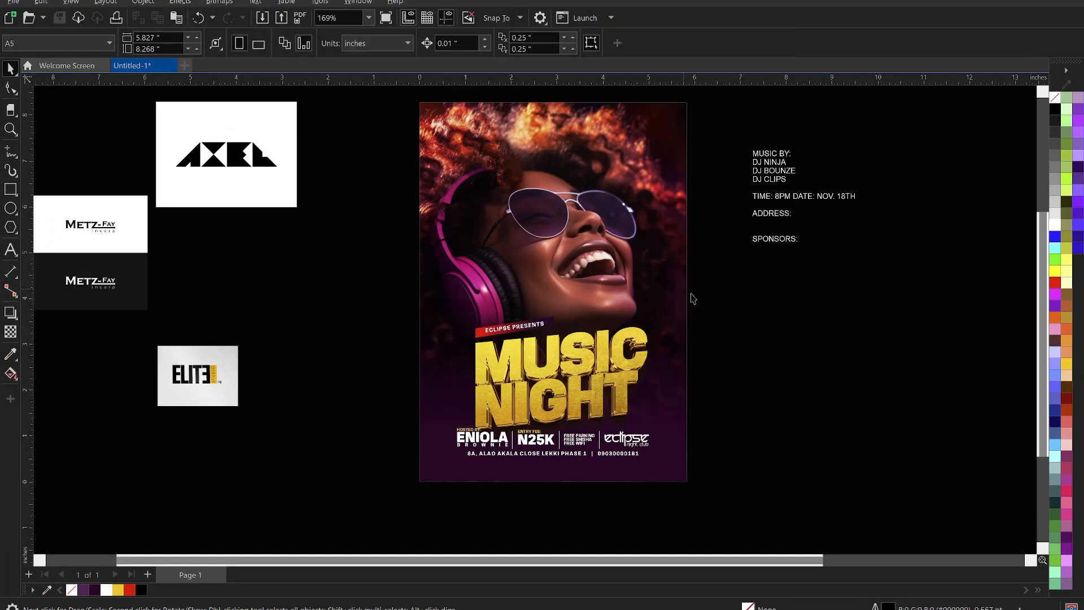
Move the Metz-Fay logo beside the ELITE logo and place the AXEL logo below it.
{"action": "scroll", "coordinate": [702, 297], "scroll_direction": "down", "scroll_amount": 1}
{"action": "scroll", "coordinate": [562, 351], "scroll_direction": "up", "scroll_amount": 1}
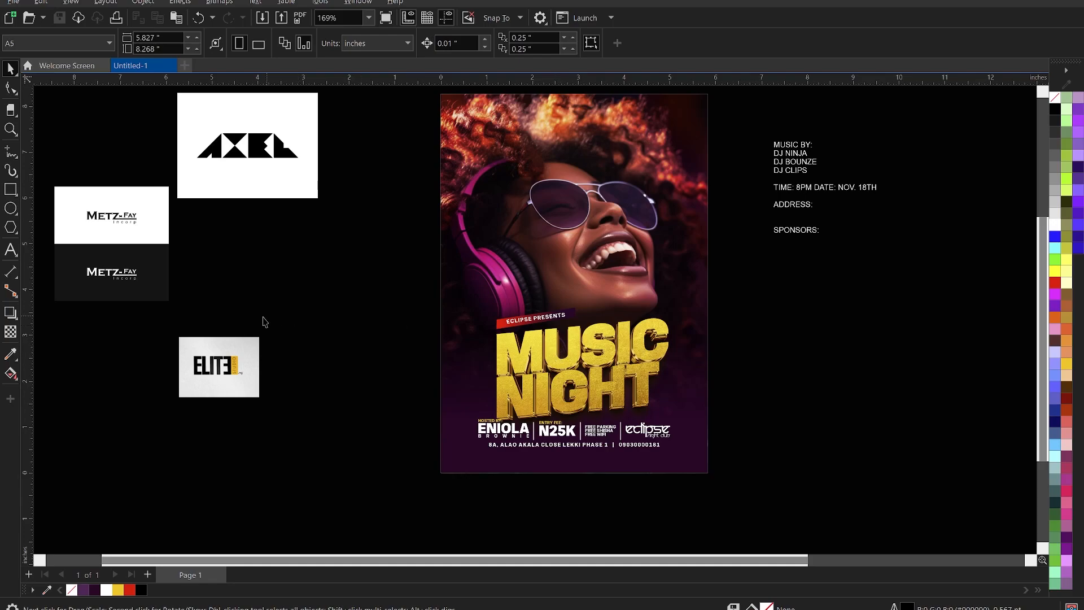
{"action": "left_click", "coordinate": [133, 251]}
{"action": "left_click_drag", "start_coordinate": [133, 251], "coordinate": [357, 344]}
{"action": "left_click", "coordinate": [265, 179]}
{"action": "left_click_drag", "start_coordinate": [265, 179], "coordinate": [358, 458]}
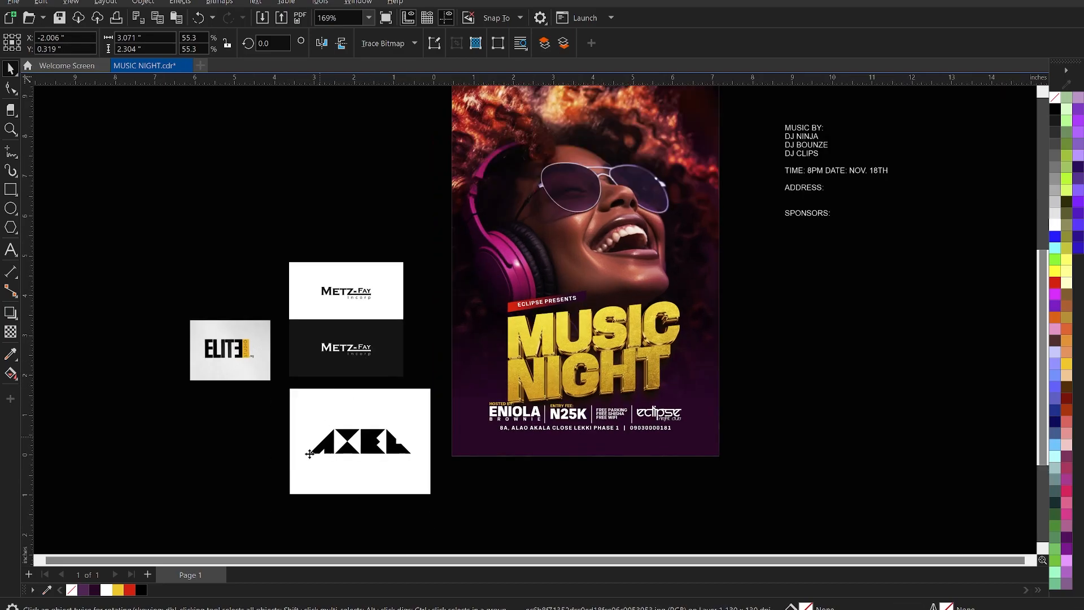
Crop the Metz-Fay bitmap with the Shape tool so only its dark lower half remains.
{"action": "scroll", "coordinate": [309, 453], "scroll_direction": "up", "scroll_amount": 3}
{"action": "left_click", "coordinate": [360, 221]}
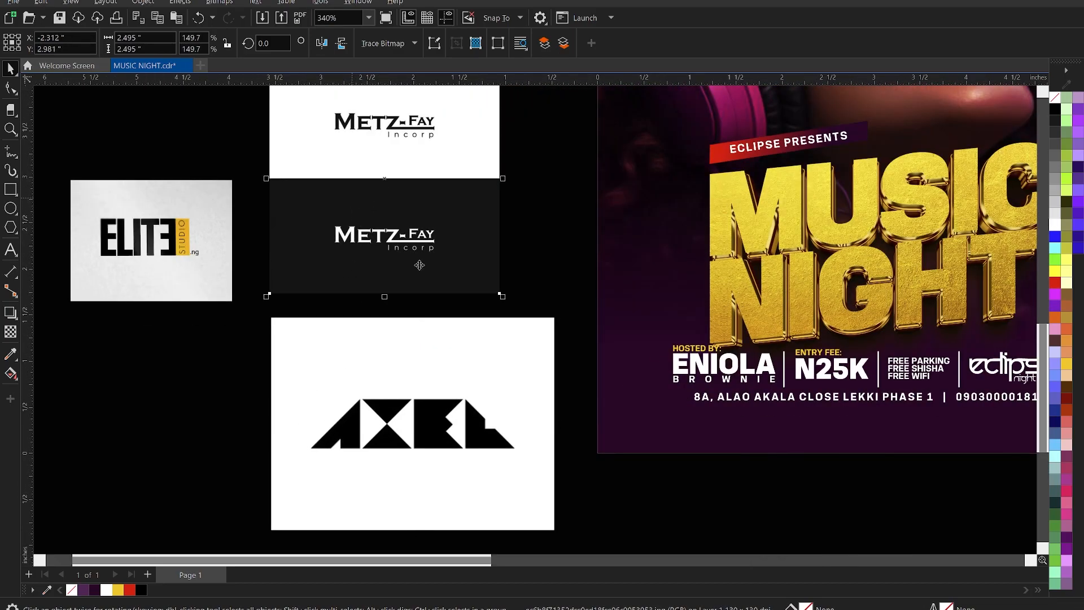
{"action": "scroll", "coordinate": [419, 265], "scroll_direction": "down", "scroll_amount": 1}
{"action": "left_click", "coordinate": [11, 88]}
{"action": "left_click_drag", "start_coordinate": [308, 112], "coordinate": [522, 183]}
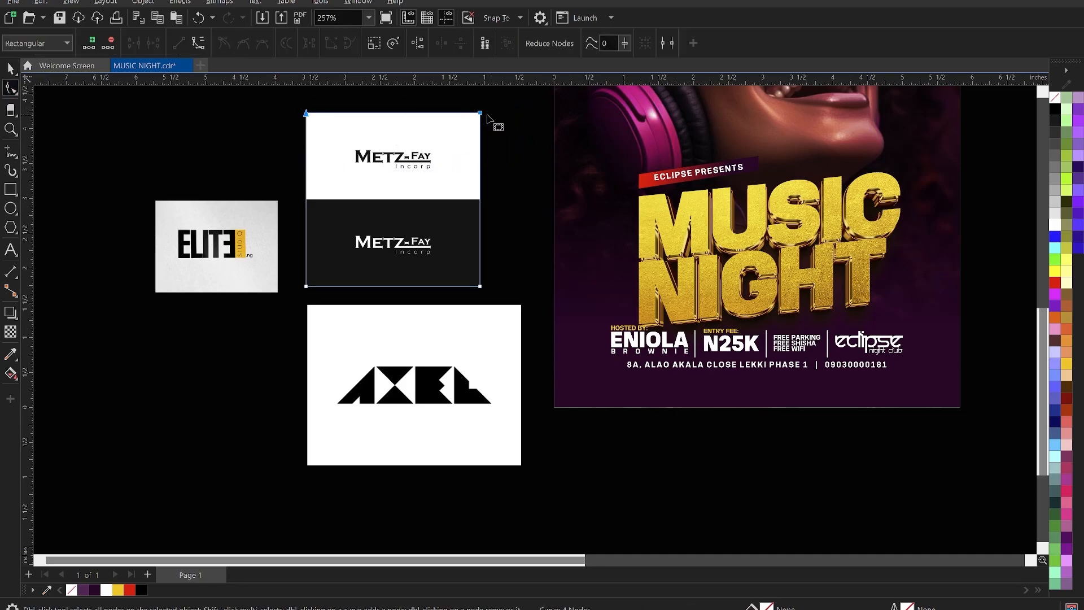
{"action": "left_click_drag", "start_coordinate": [481, 114], "coordinate": [485, 214]}
{"action": "scroll", "coordinate": [407, 250], "scroll_direction": "up", "scroll_amount": 1}
{"action": "key", "text": "space"}
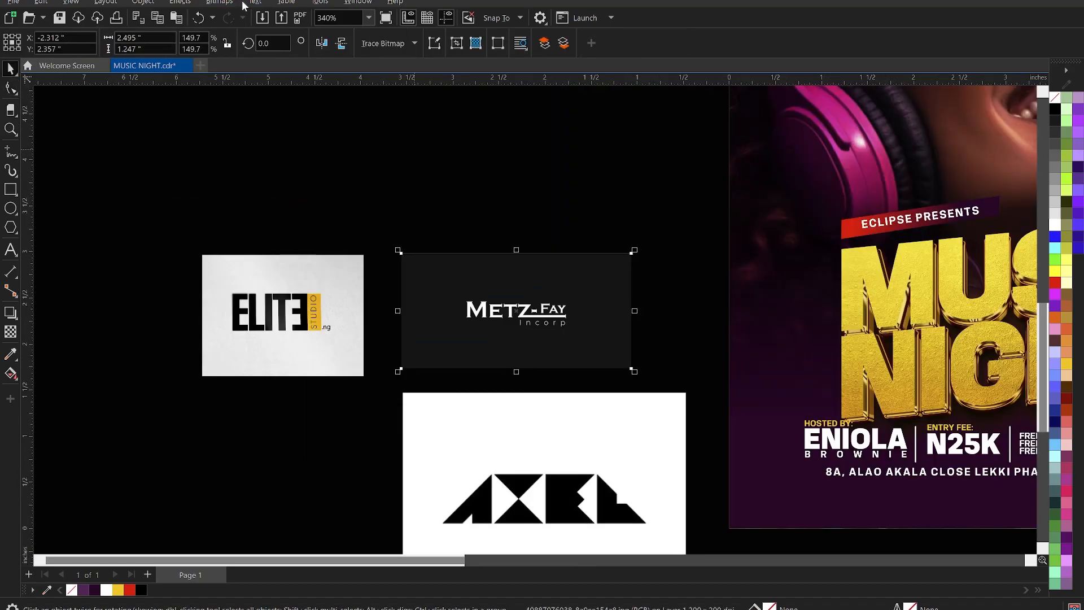
{"action": "left_click", "coordinate": [226, 3]}
Convert the cropped logo to a bitmap, enlarge it to about 142%, and nudge it up-left.
{"action": "left_click", "coordinate": [244, 16]}
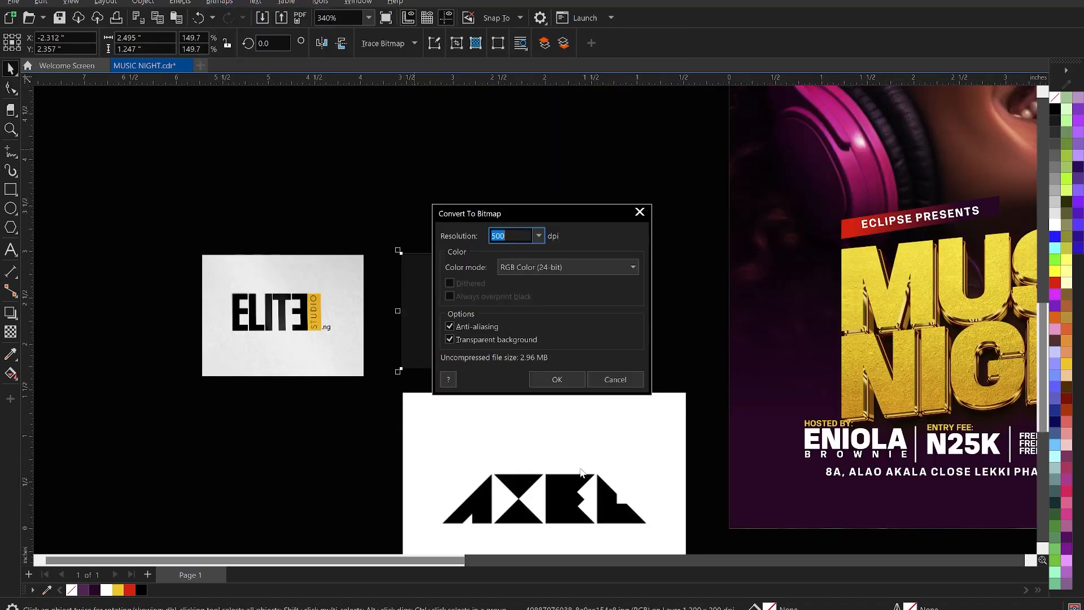
{"action": "left_click", "coordinate": [557, 377]}
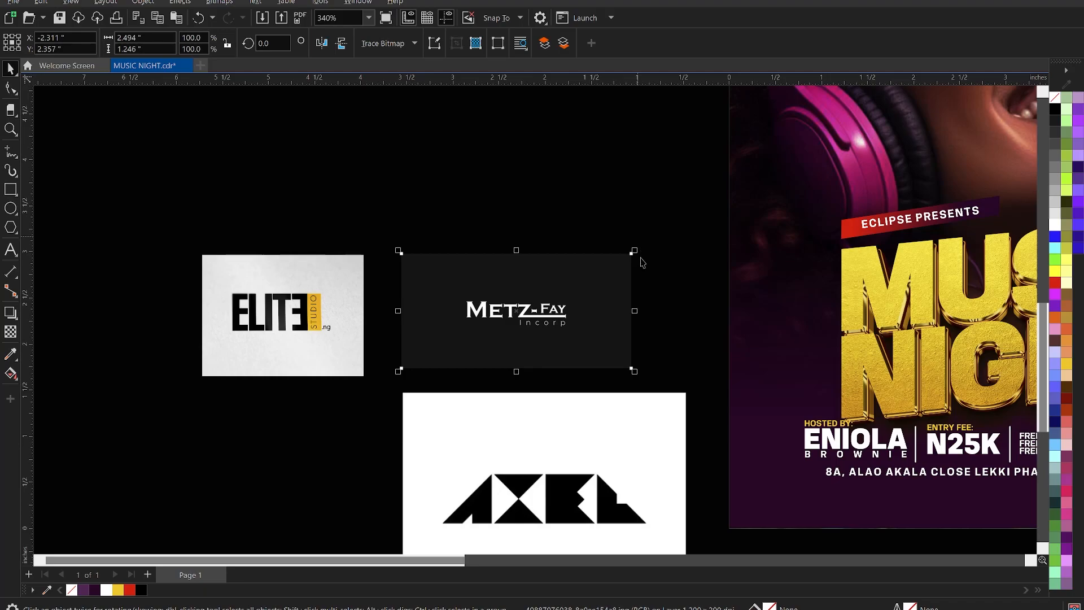
{"action": "left_click_drag", "start_coordinate": [635, 254], "coordinate": [732, 201]}
{"action": "left_click_drag", "start_coordinate": [454, 218], "coordinate": [439, 198]}
Try a black-and-white conversion of the Metz-Fay logo, then undo it.
{"action": "left_click", "coordinate": [230, 5]}
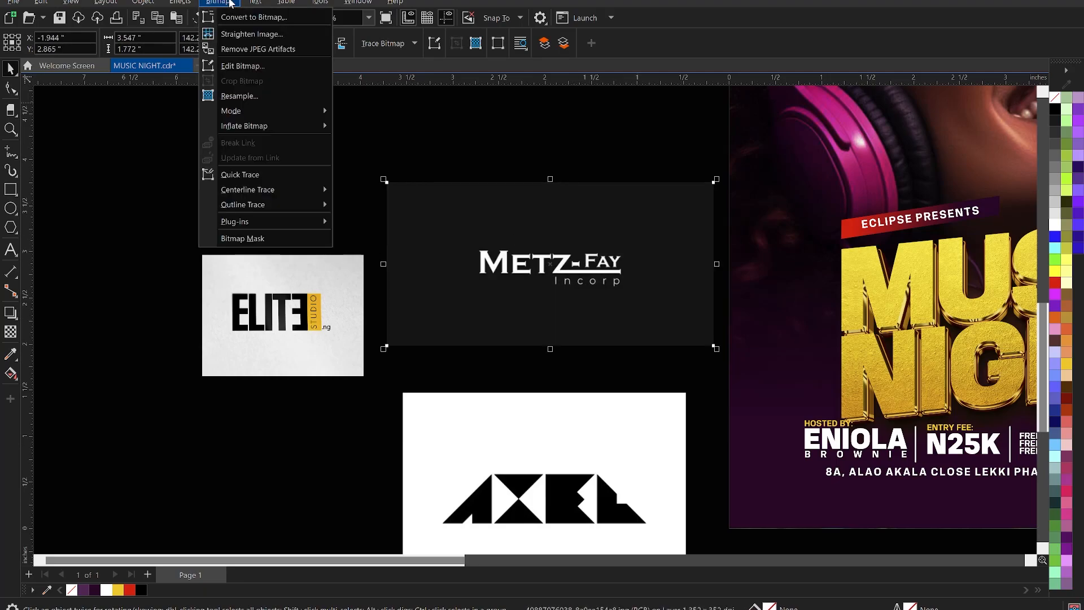
{"action": "mouse_move", "coordinate": [279, 110]}
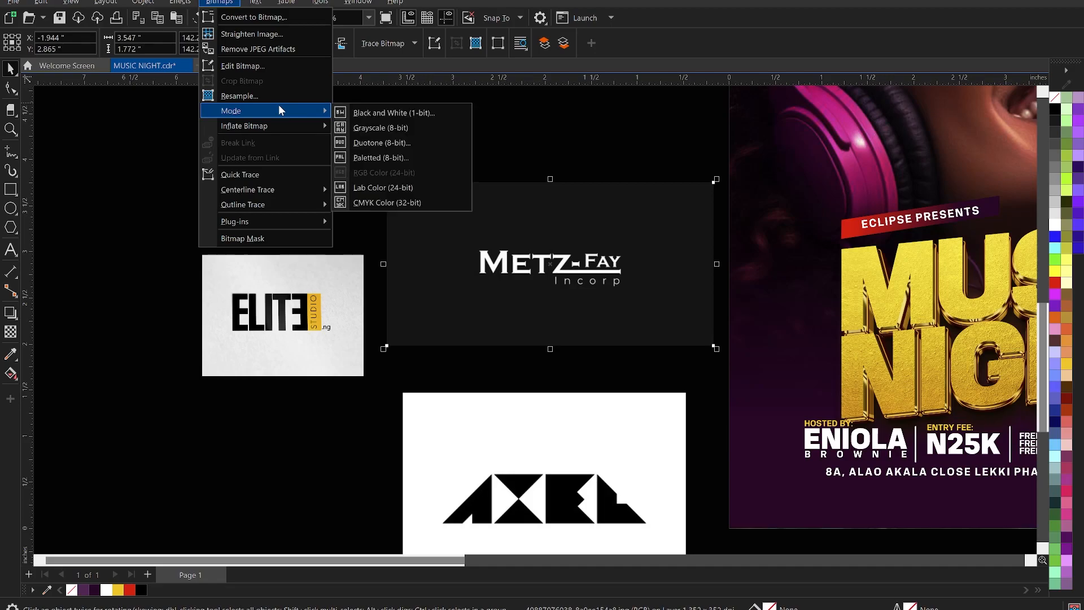
{"action": "left_click", "coordinate": [377, 115]}
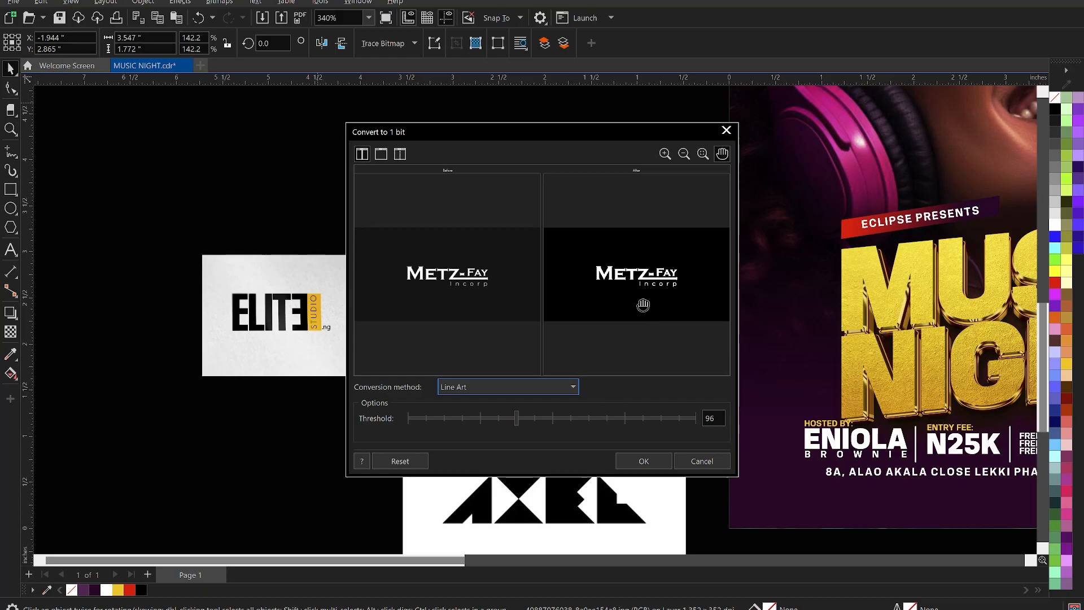
{"action": "scroll", "coordinate": [642, 310], "scroll_direction": "up", "scroll_amount": 5}
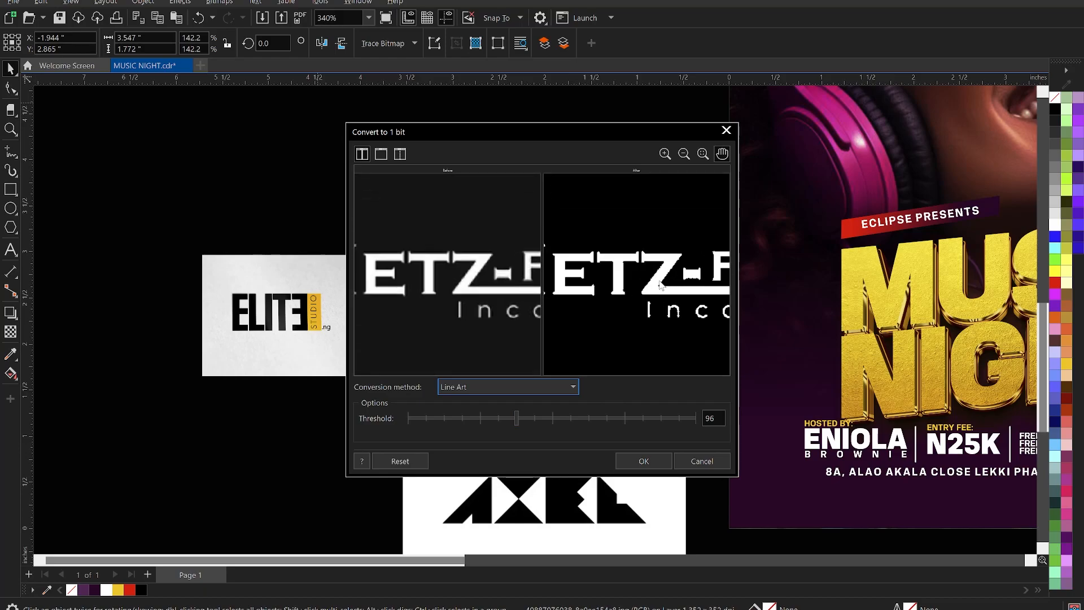
{"action": "scroll", "coordinate": [662, 284], "scroll_direction": "down", "scroll_amount": 2}
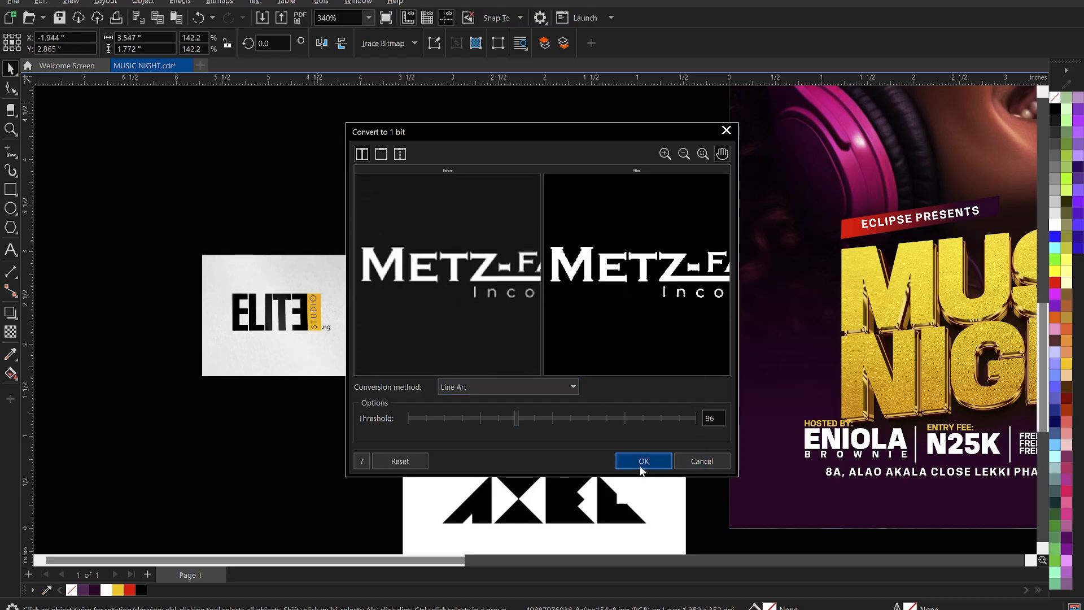
{"action": "left_click", "coordinate": [642, 460]}
{"action": "scroll", "coordinate": [542, 275], "scroll_direction": "up", "scroll_amount": 1}
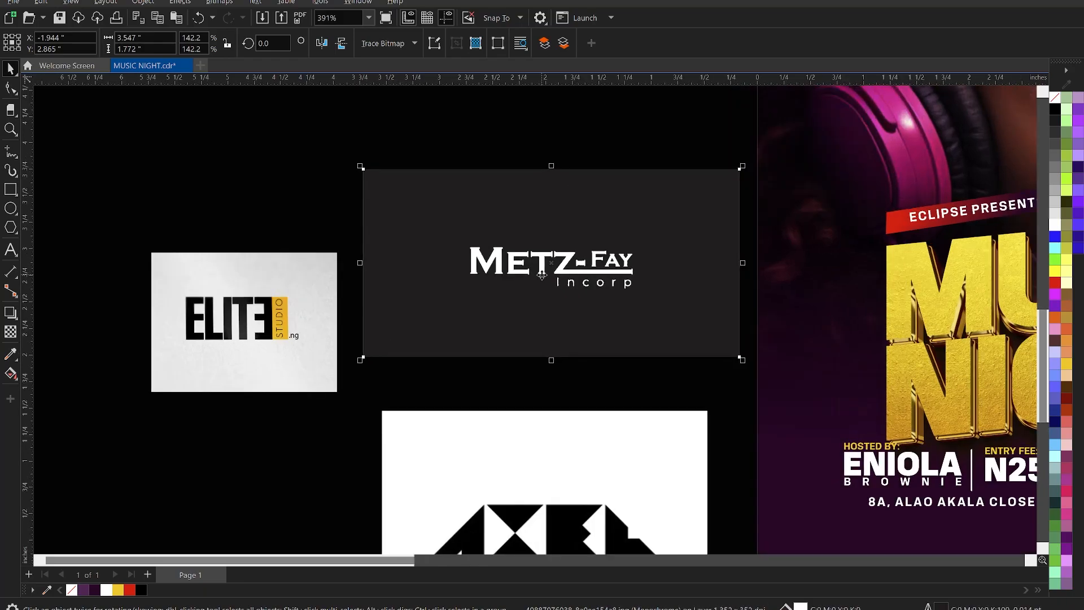
{"action": "key", "text": "ctrl+z"}
Convert the logo to 1-bit Line Art with the threshold set to 50.
{"action": "left_click", "coordinate": [221, 2]}
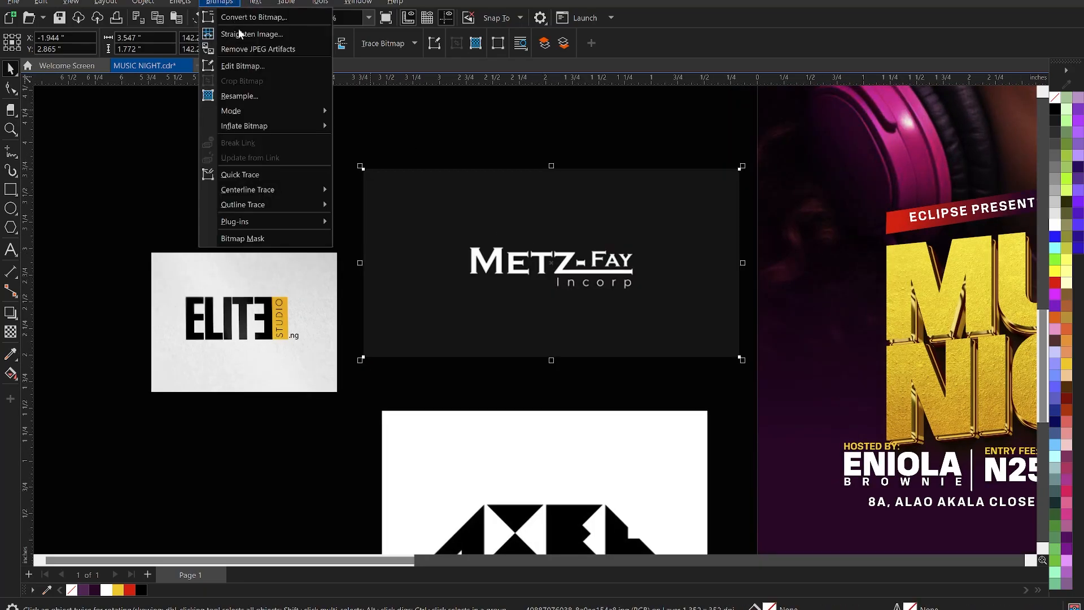
{"action": "mouse_move", "coordinate": [259, 110]}
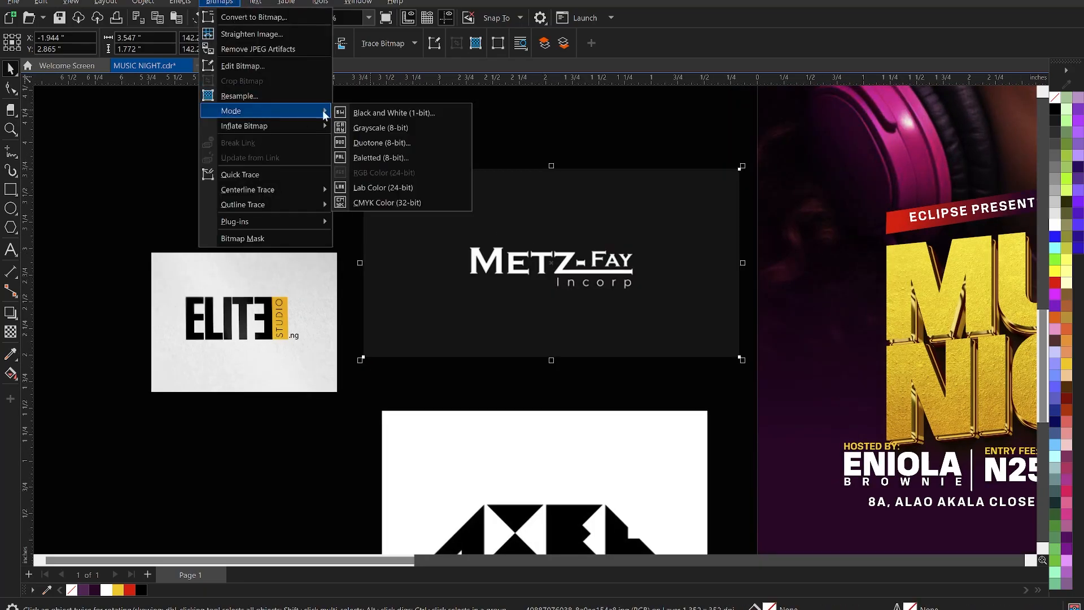
{"action": "left_click", "coordinate": [384, 114]}
{"action": "left_click_drag", "start_coordinate": [628, 418], "coordinate": [689, 420]}
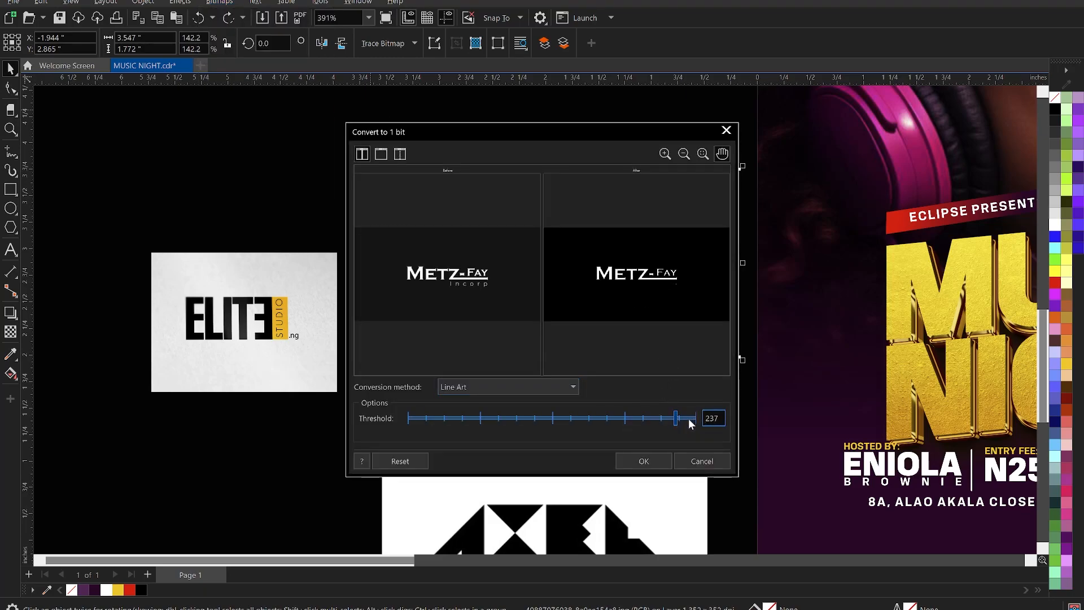
{"action": "left_click_drag", "start_coordinate": [420, 420], "coordinate": [434, 421]}
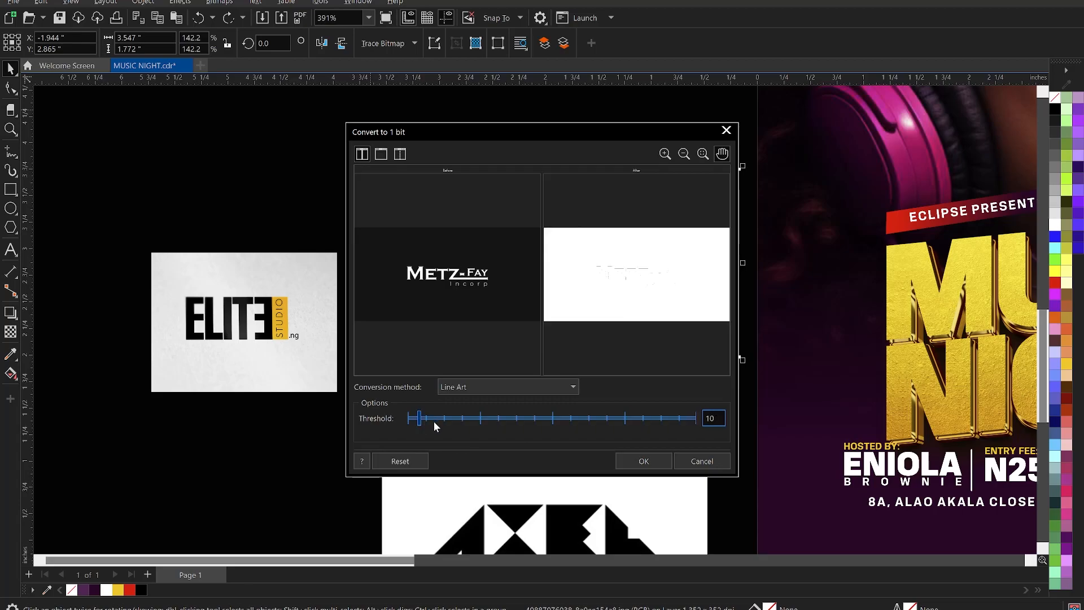
{"action": "left_click", "coordinate": [422, 418]}
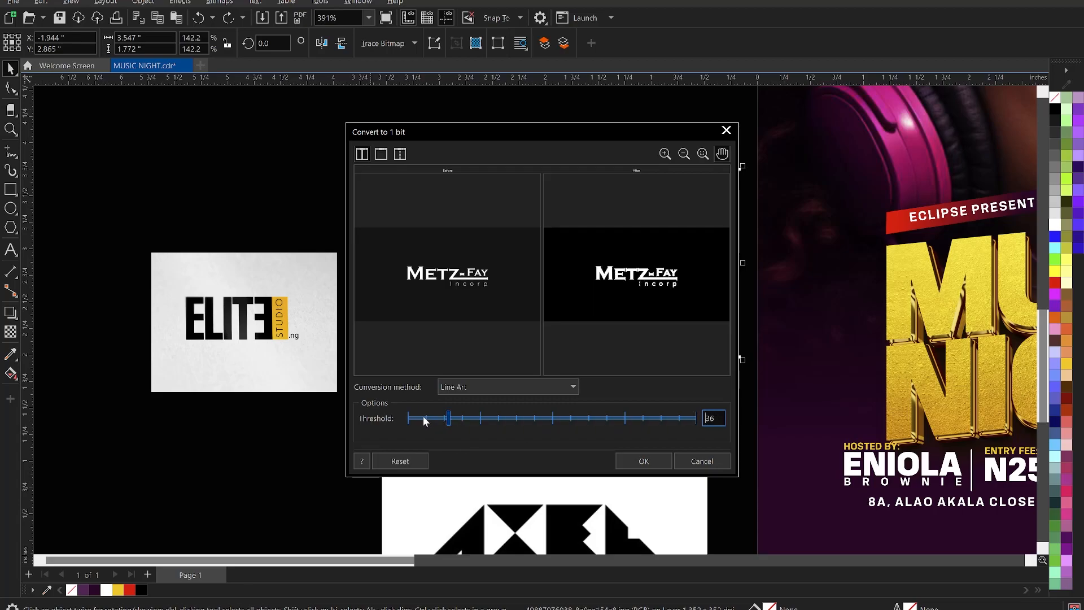
{"action": "left_click", "coordinate": [680, 419]}
{"action": "left_click_drag", "start_coordinate": [438, 417], "coordinate": [451, 421]}
{"action": "left_click", "coordinate": [456, 418]}
{"action": "left_click", "coordinate": [644, 461]}
Outline-trace the Metz-Fay logo as Line Art with Group by color enabled.
{"action": "scroll", "coordinate": [551, 271], "scroll_direction": "up", "scroll_amount": 2}
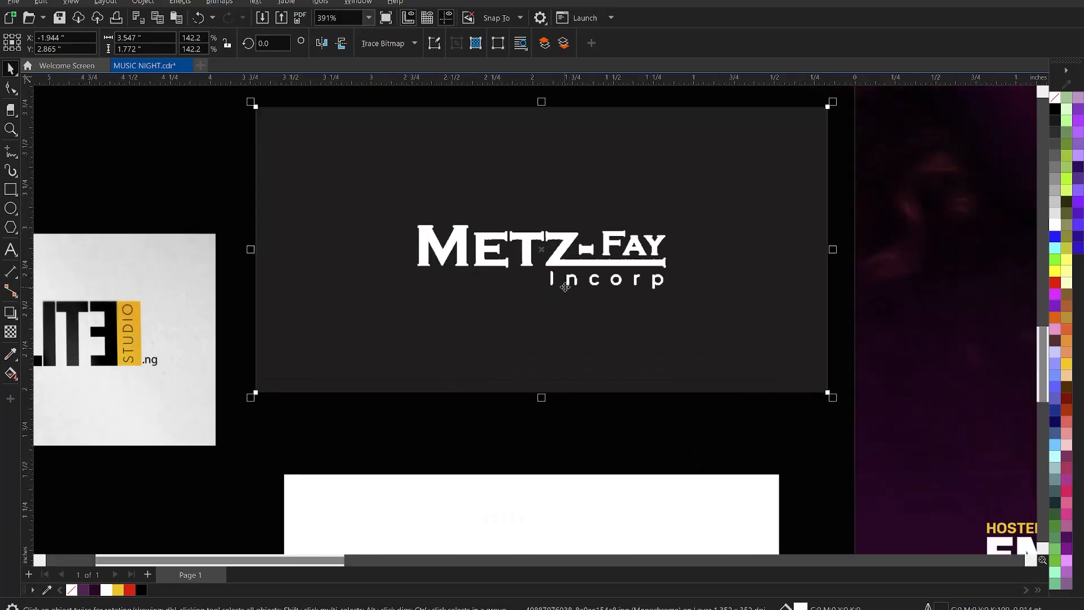
{"action": "left_click", "coordinate": [391, 45]}
{"action": "mouse_move", "coordinate": [432, 89]}
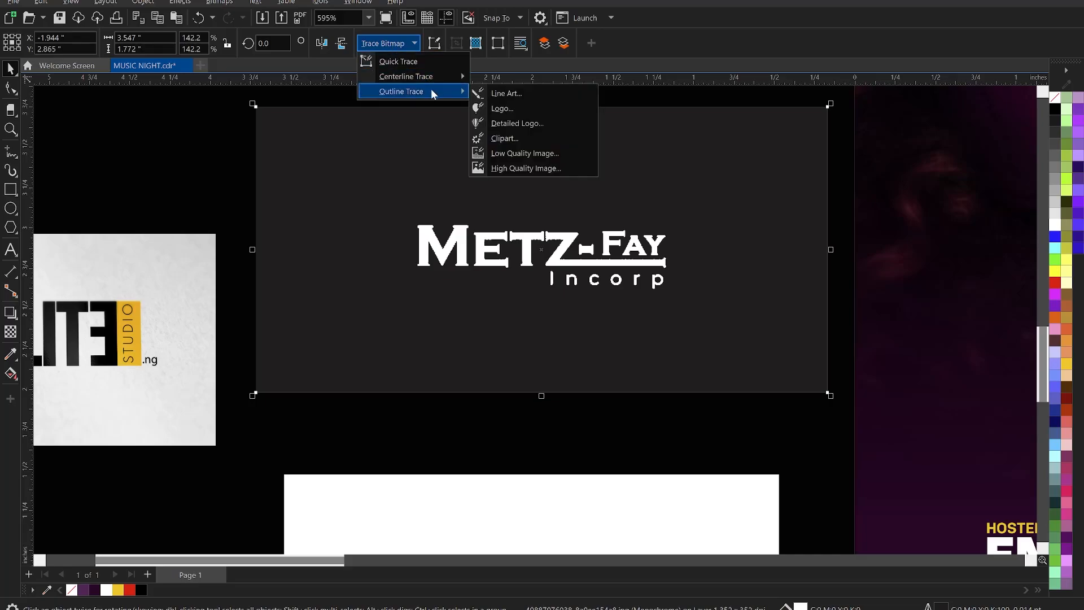
{"action": "left_click", "coordinate": [510, 94]}
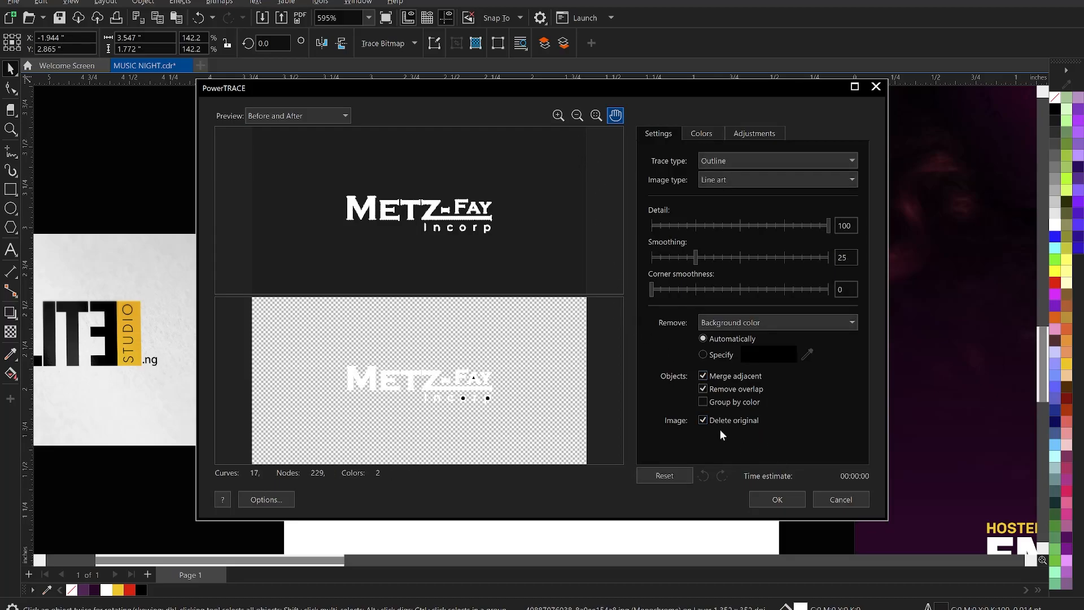
{"action": "left_click", "coordinate": [702, 401]}
{"action": "left_click", "coordinate": [796, 501]}
Delete the dark background and place the logo at about 68% at the flyer's bottom.
{"action": "left_click", "coordinate": [721, 248]}
{"action": "key", "text": "Delete"}
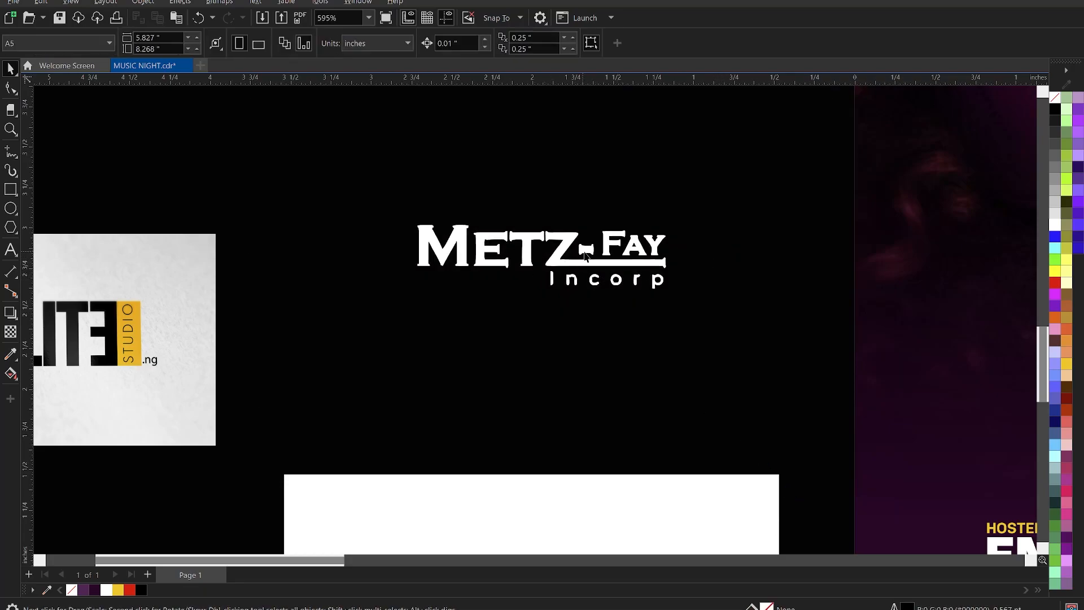
{"action": "scroll", "coordinate": [631, 251], "scroll_direction": "down", "scroll_amount": 5}
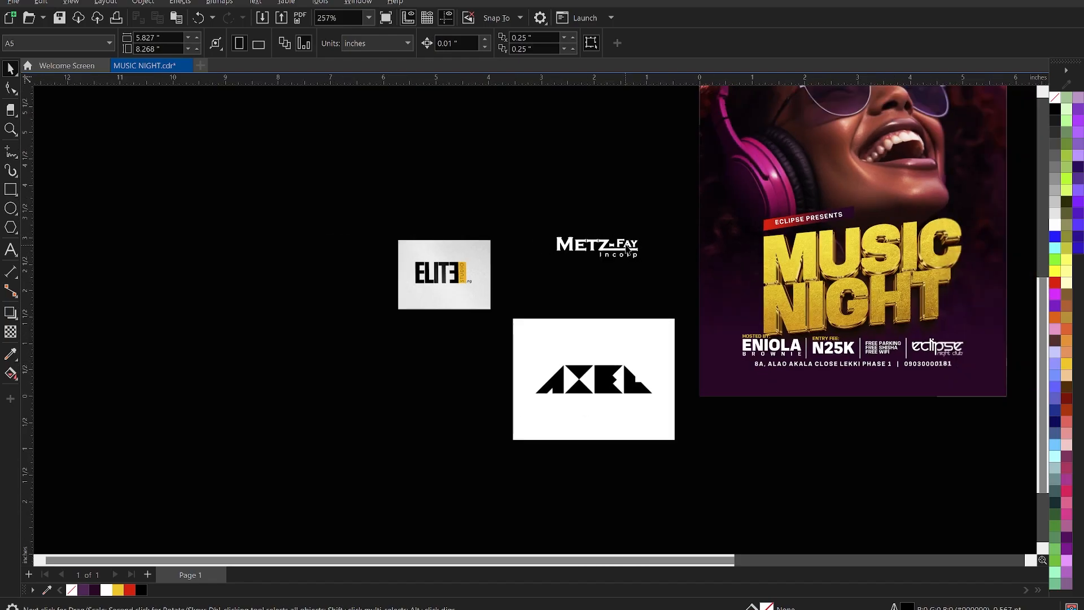
{"action": "left_click_drag", "start_coordinate": [628, 252], "coordinate": [885, 394]}
{"action": "scroll", "coordinate": [886, 395], "scroll_direction": "up", "scroll_amount": 3}
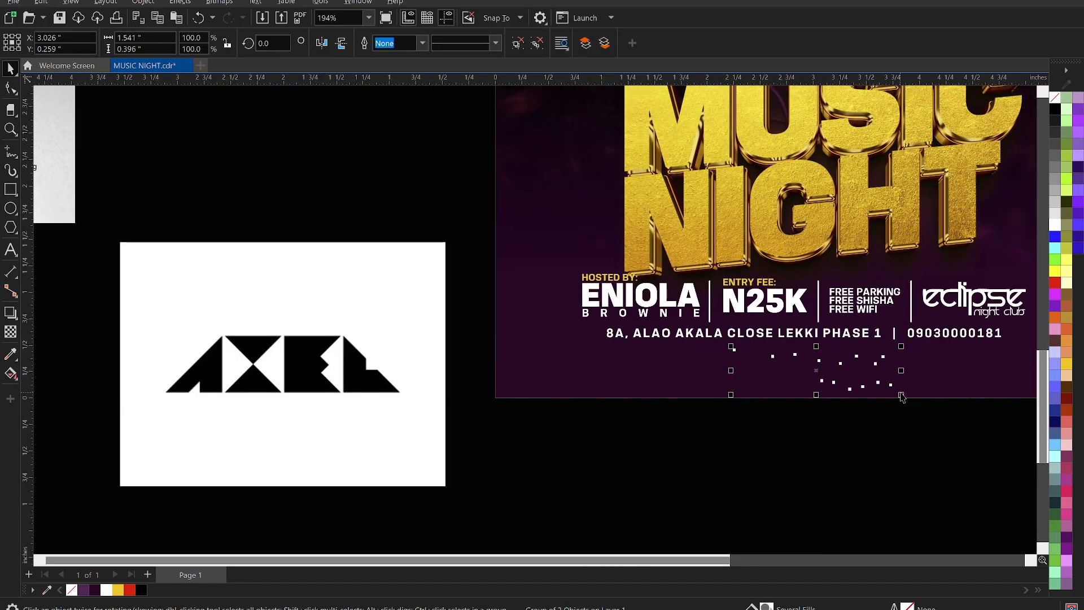
{"action": "left_click_drag", "start_coordinate": [900, 397], "coordinate": [861, 385]}
{"action": "left_click", "coordinate": [818, 431]}
{"action": "scroll", "coordinate": [818, 431], "scroll_direction": "down", "scroll_amount": 3}
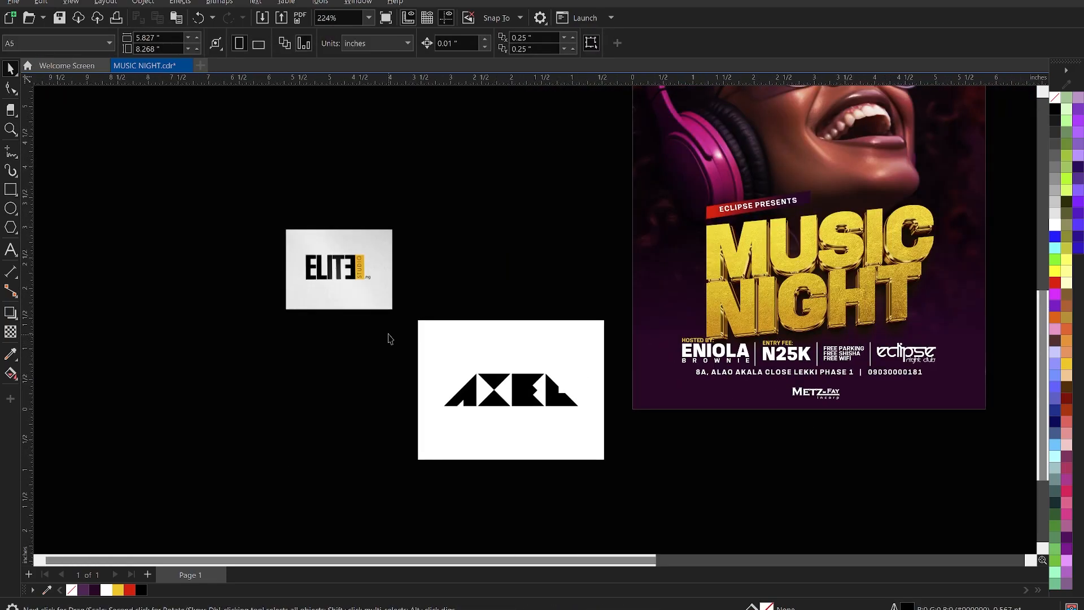
{"action": "left_click", "coordinate": [342, 279]}
Trace the Elite Studio image with Outline Trace > Line Art and accept the PowerTRACE result.
{"action": "scroll", "coordinate": [338, 277], "scroll_direction": "up", "scroll_amount": 7}
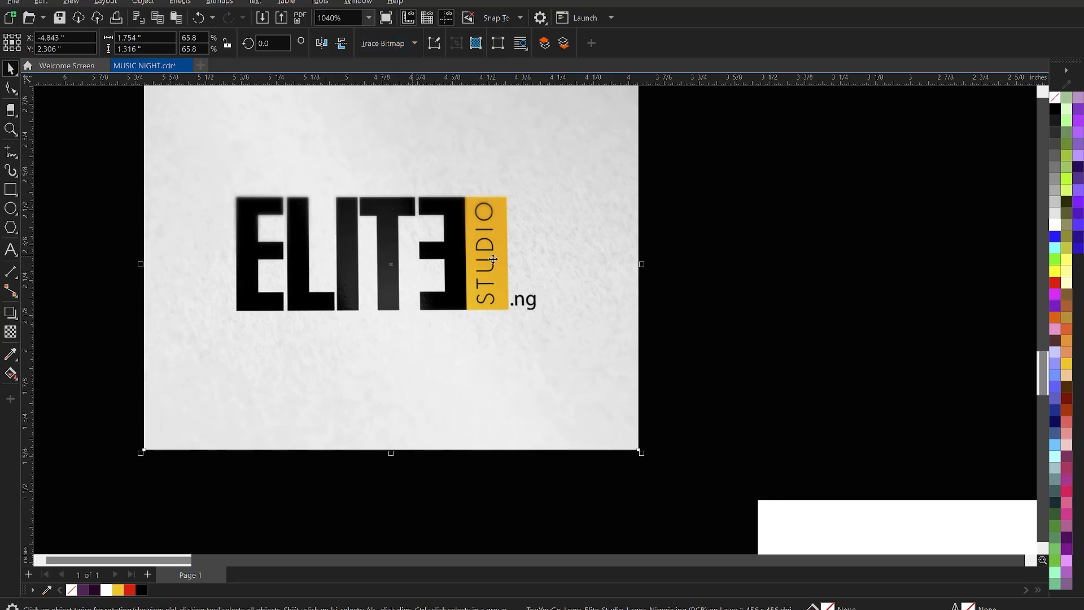
{"action": "left_click", "coordinate": [385, 43]}
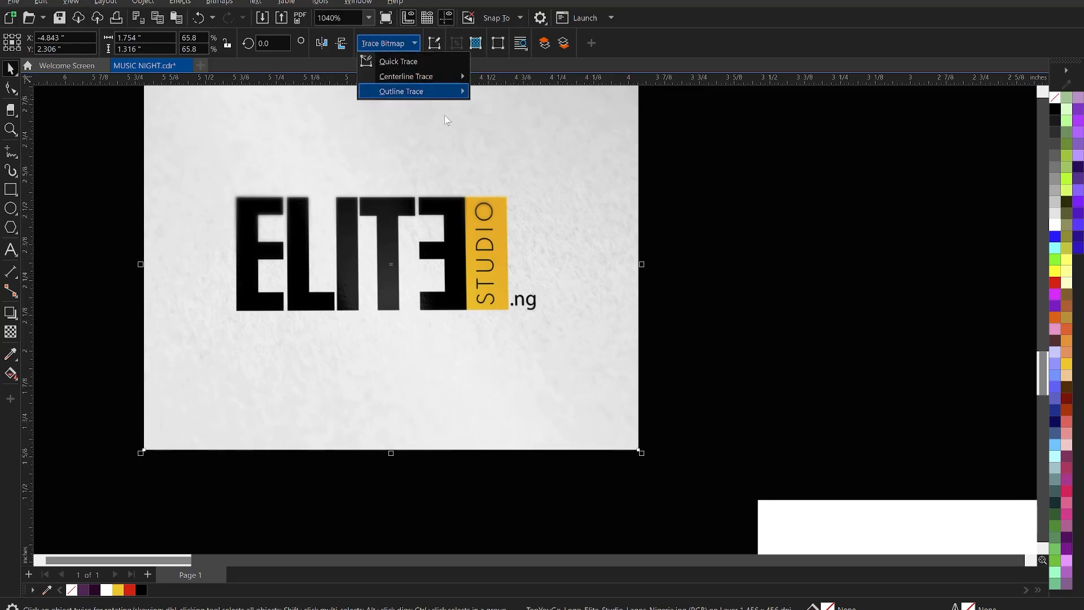
{"action": "mouse_move", "coordinate": [449, 96]}
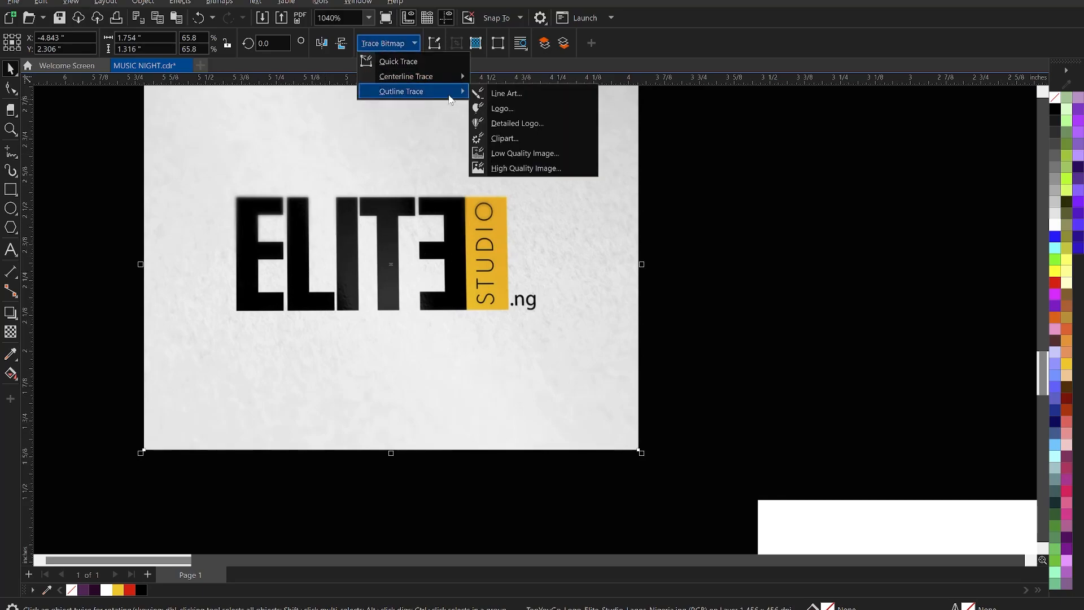
{"action": "left_click", "coordinate": [499, 94]}
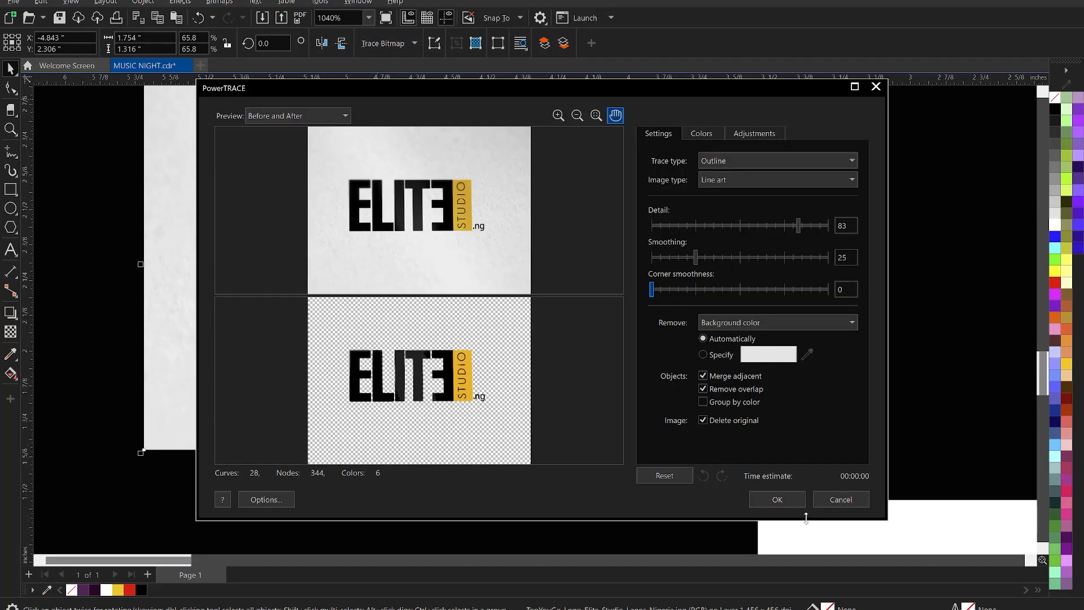
{"action": "left_click", "coordinate": [777, 499]}
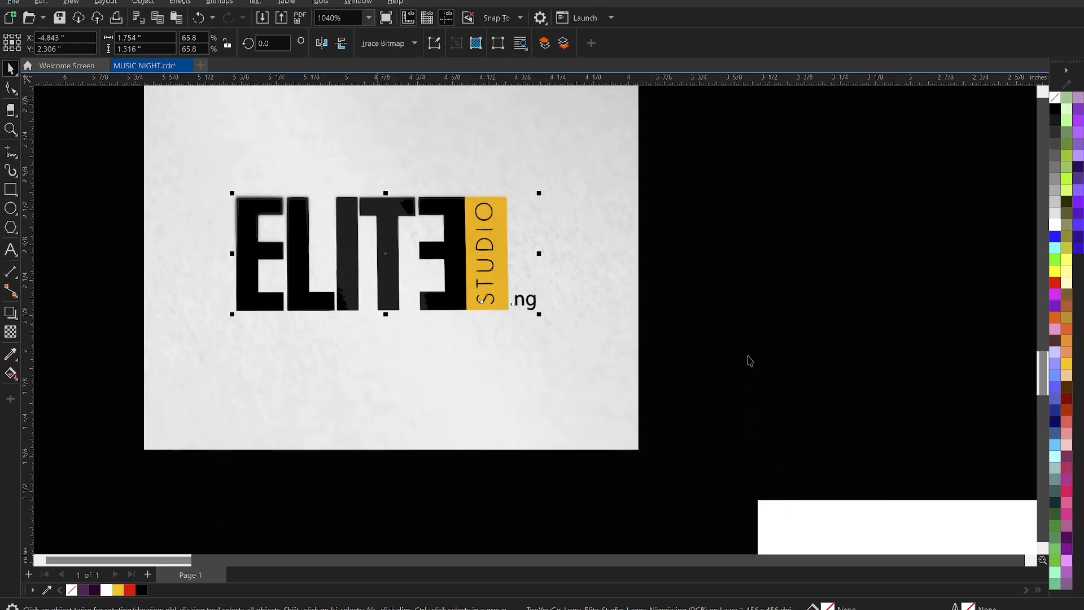
{"action": "scroll", "coordinate": [305, 212], "scroll_direction": "down", "scroll_amount": 2}
{"action": "scroll", "coordinate": [305, 212], "scroll_direction": "down", "scroll_amount": 3}
Move the traced ELITE logo toward the flyer's bottom and delete stray outlines on the E, T and I.
{"action": "mouse_move", "coordinate": [319, 211]}
{"action": "left_mouse_down"}
{"action": "mouse_move", "coordinate": [659, 359]}
{"action": "mouse_move", "coordinate": [850, 349]}
{"action": "mouse_move", "coordinate": [761, 342]}
{"action": "left_mouse_up"}
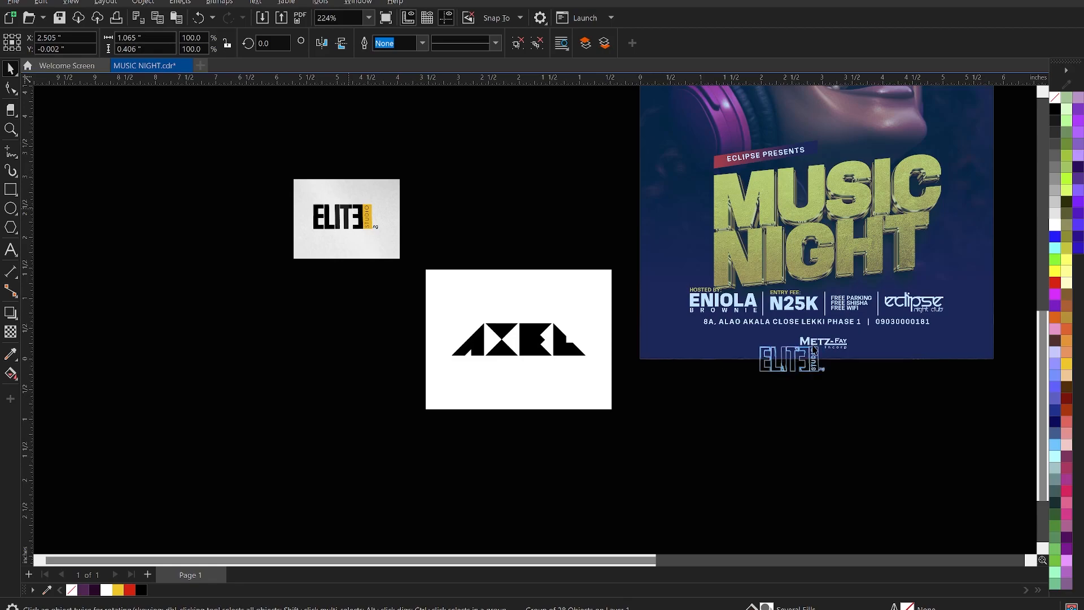
{"action": "scroll", "coordinate": [819, 365], "scroll_direction": "up", "scroll_amount": 3}
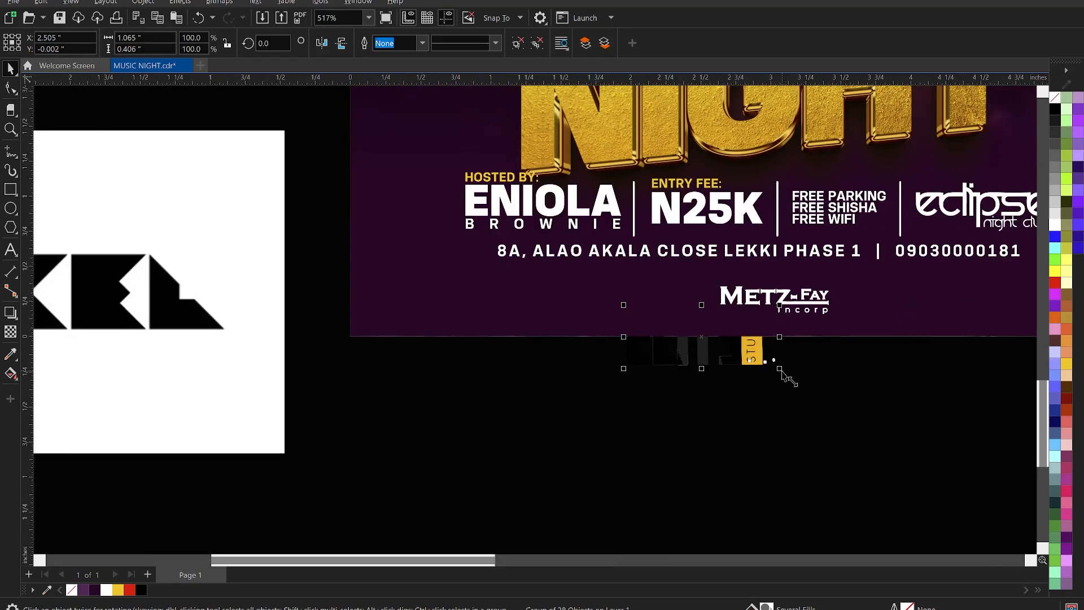
{"action": "key", "text": "Escape"}
{"action": "scroll", "coordinate": [673, 321], "scroll_direction": "up", "scroll_amount": 5}
{"action": "left_click", "coordinate": [600, 276]}
{"action": "left_click", "coordinate": [601, 274], "text": "ctrl"}
{"action": "key", "text": "Delete"}
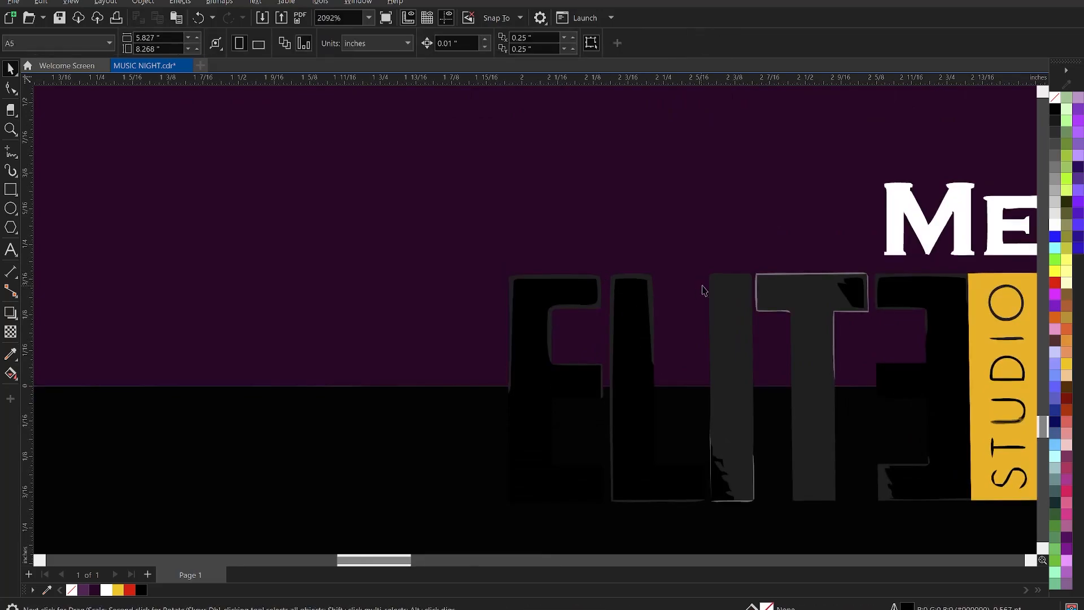
{"action": "left_click", "coordinate": [758, 278], "text": "ctrl"}
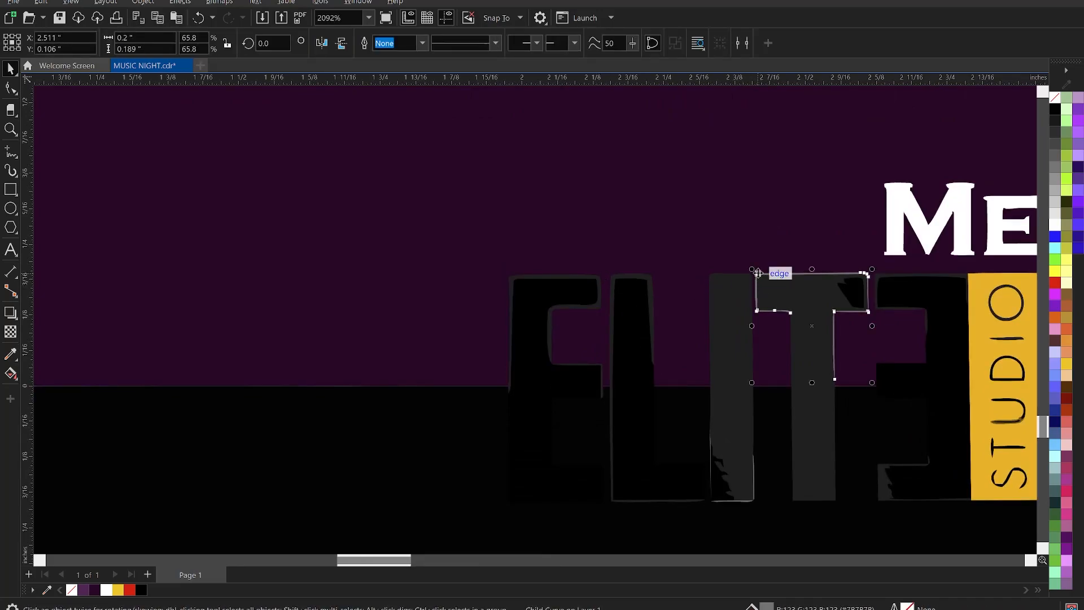
{"action": "key", "text": "Delete"}
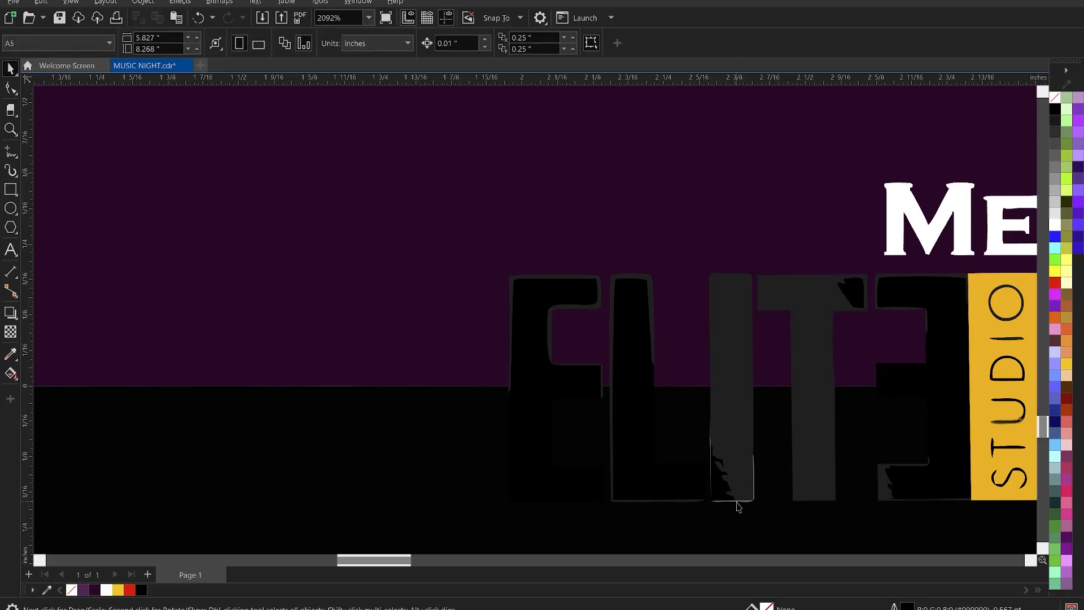
{"action": "left_click", "coordinate": [736, 502], "text": "ctrl"}
{"action": "key", "text": "Delete"}
Remove the remaining stray dot from inside the ELITE STUDIO group.
{"action": "left_click", "coordinate": [814, 451]}
{"action": "scroll", "coordinate": [694, 369], "scroll_direction": "down", "scroll_amount": 2}
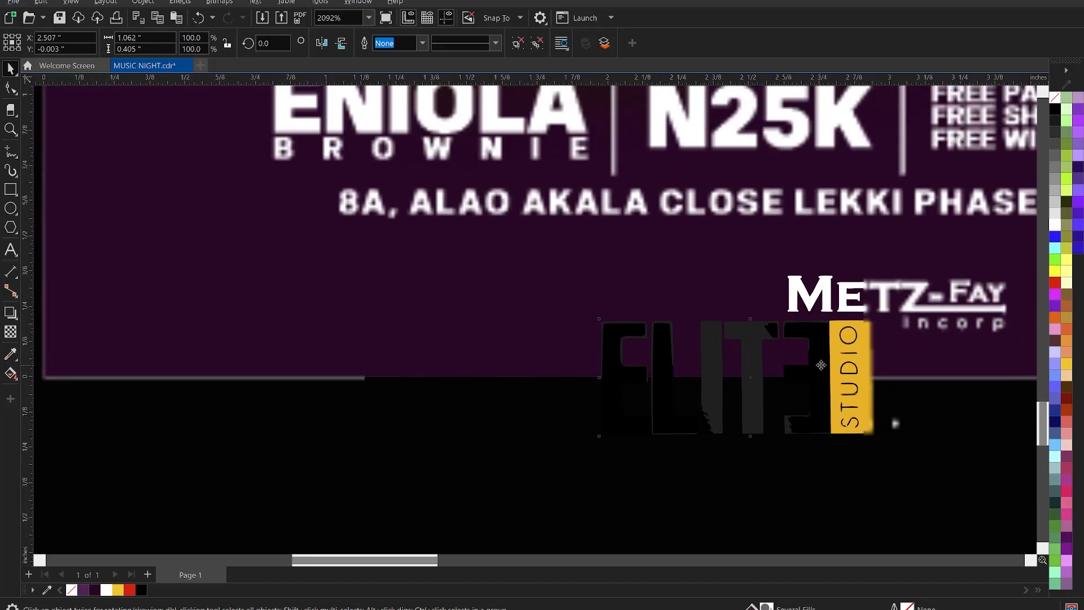
{"action": "scroll", "coordinate": [807, 321], "scroll_direction": "up", "scroll_amount": 2}
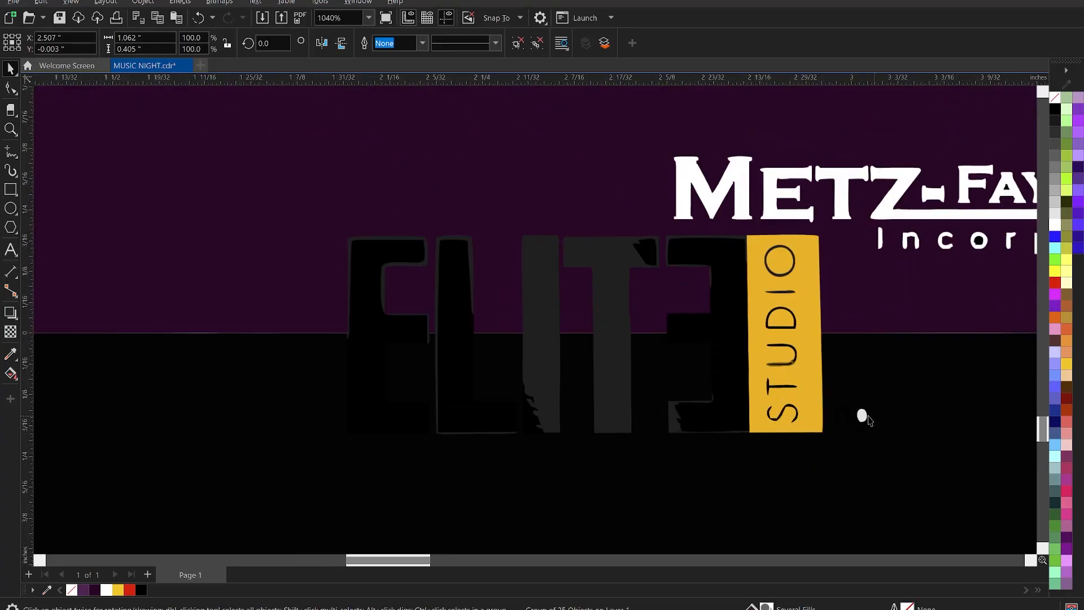
{"action": "left_click", "coordinate": [862, 416], "text": "ctrl"}
{"action": "key", "text": "Delete"}
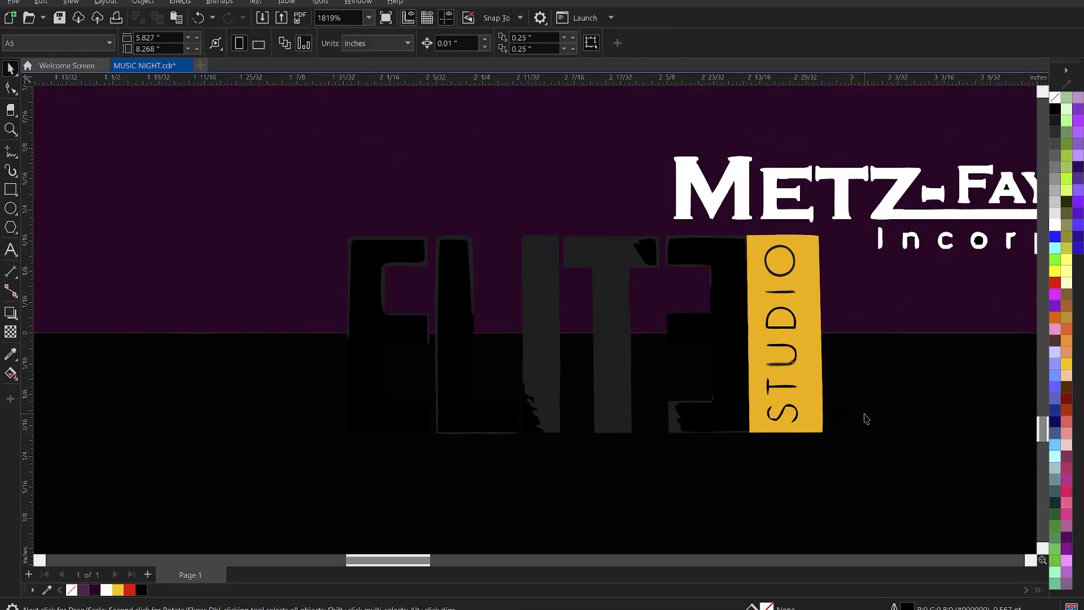
{"action": "scroll", "coordinate": [826, 403], "scroll_direction": "down", "scroll_amount": 2}
Move the ELITE logo left of Metz-Fay, fill its letters white, and regroup it.
{"action": "left_click", "coordinate": [671, 351]}
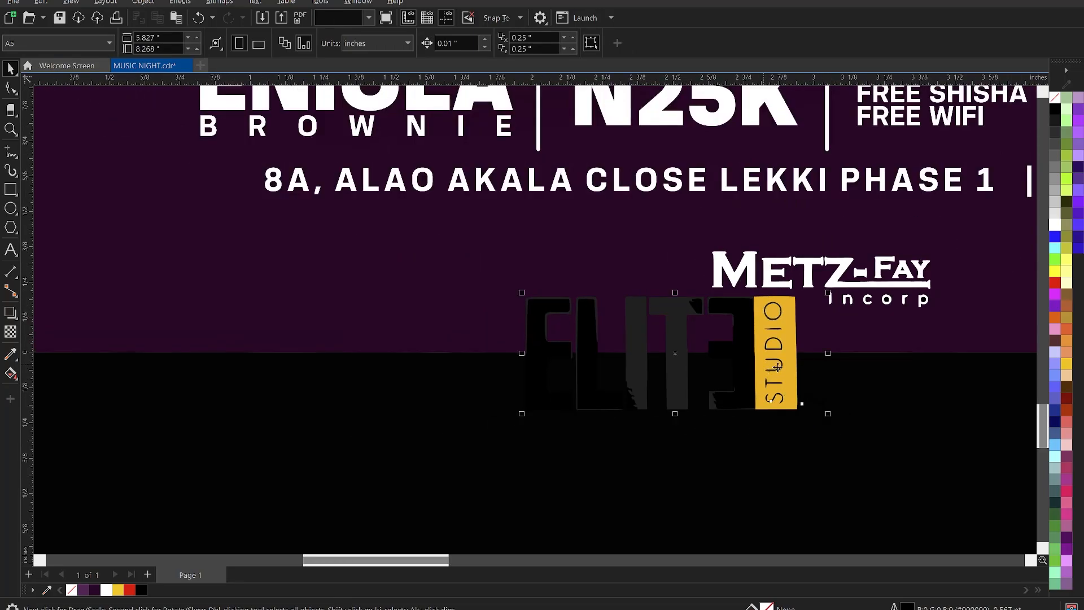
{"action": "left_click_drag", "start_coordinate": [671, 351], "coordinate": [558, 281]}
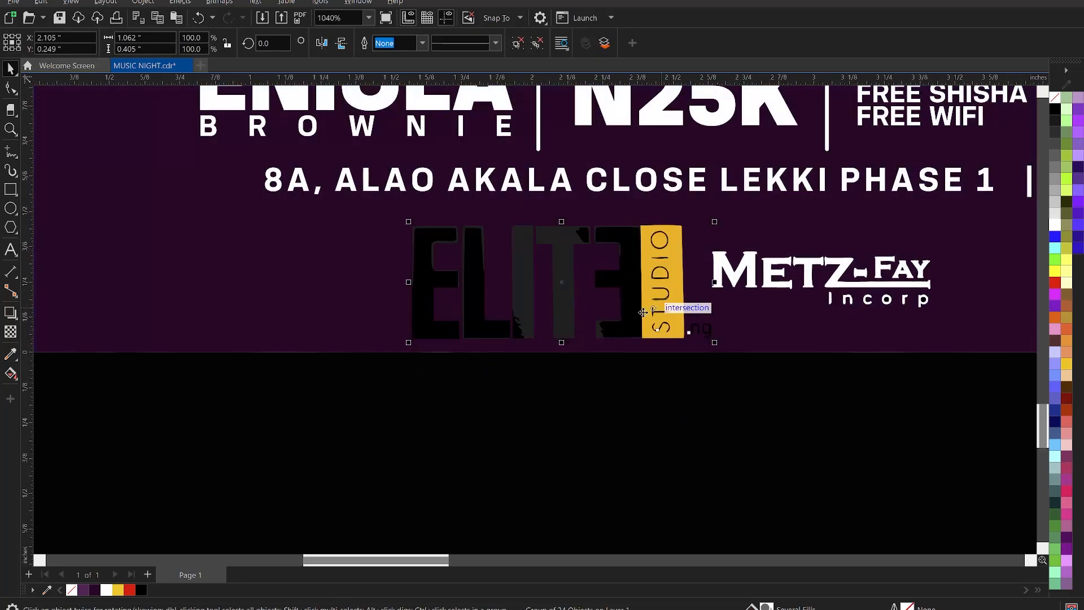
{"action": "scroll", "coordinate": [510, 286], "scroll_direction": "up", "scroll_amount": 1}
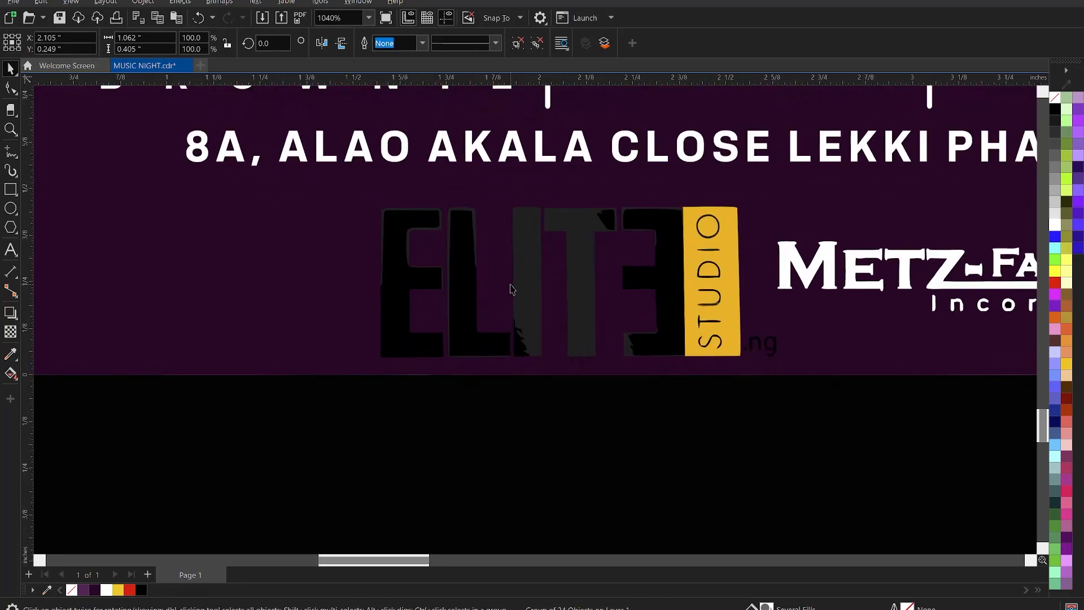
{"action": "left_click", "coordinate": [517, 42]}
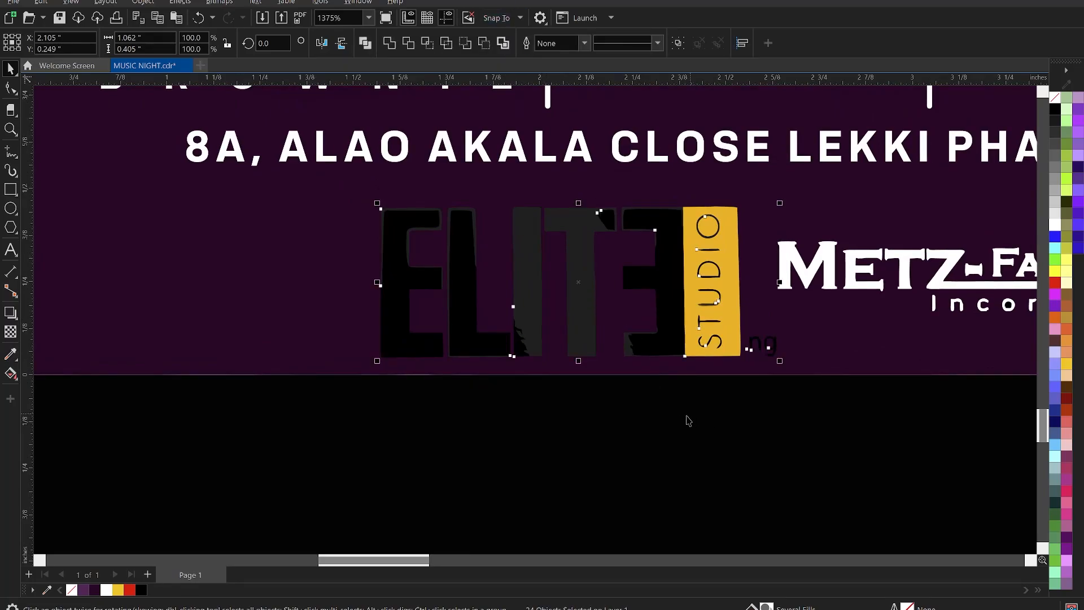
{"action": "left_click_drag", "start_coordinate": [677, 423], "coordinate": [744, 184]}
{"action": "left_click", "coordinate": [106, 589]}
{"action": "left_click", "coordinate": [536, 450]}
{"action": "left_click_drag", "start_coordinate": [833, 455], "coordinate": [367, 189]}
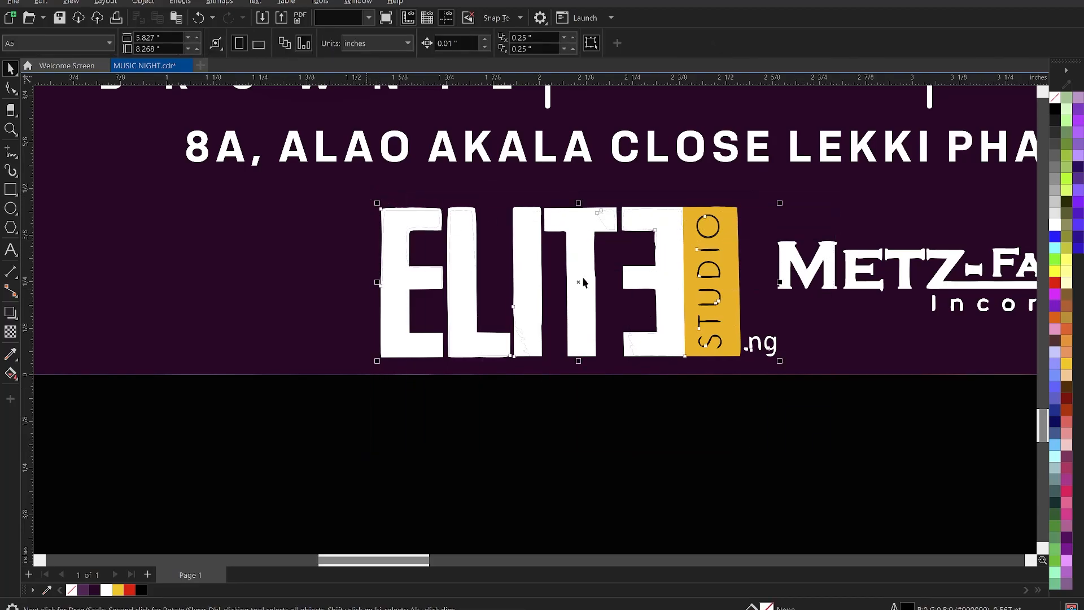
{"action": "key", "text": "ctrl+g"}
Shrink the ELITE STUDIO logo to about 44%.
{"action": "left_click_drag", "start_coordinate": [781, 364], "coordinate": [631, 276]}
{"action": "scroll", "coordinate": [565, 282], "scroll_direction": "down", "scroll_amount": 2}
{"action": "scroll", "coordinate": [685, 300], "scroll_direction": "down", "scroll_amount": 2}
{"action": "scroll", "coordinate": [667, 320], "scroll_direction": "down", "scroll_amount": 5}
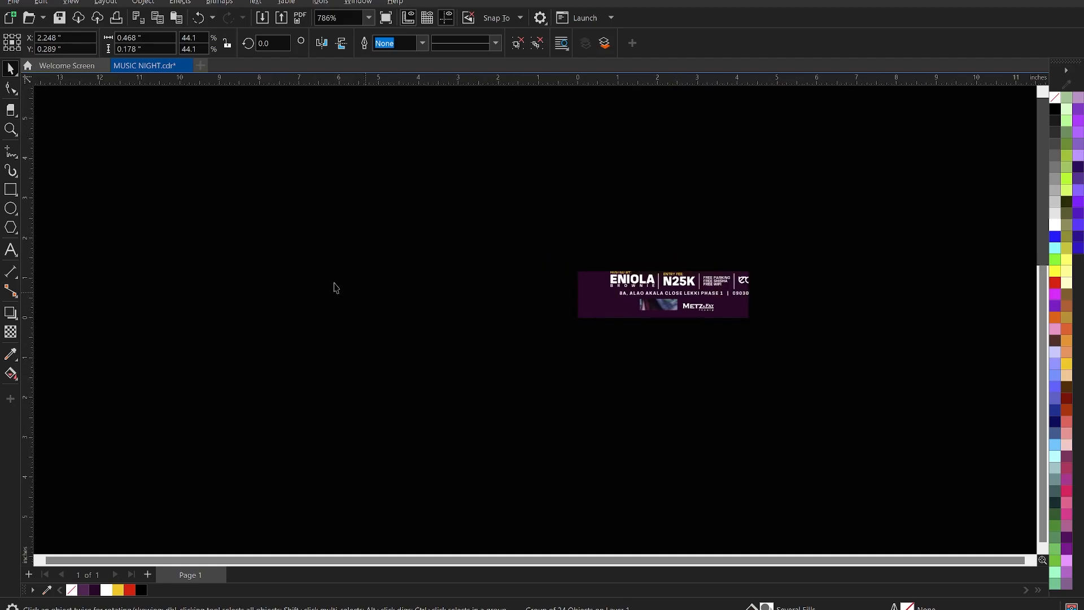
Delete the original Elite Studio bitmap and move the AXEL image up and left.
{"action": "scroll", "coordinate": [500, 300], "scroll_direction": "up", "scroll_amount": 1}
{"action": "left_click", "coordinate": [369, 208]}
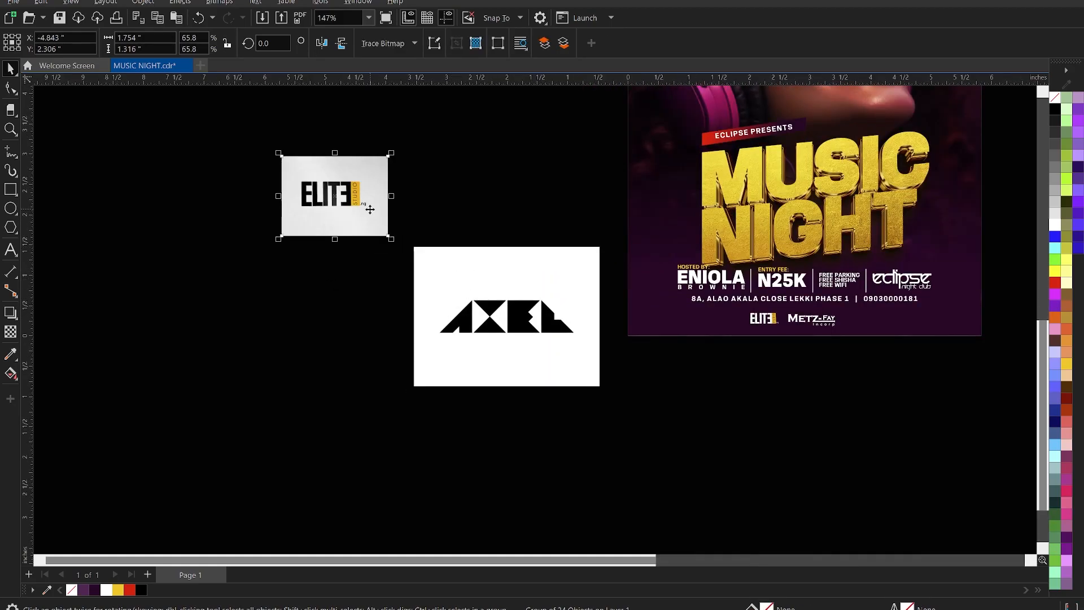
{"action": "key", "text": "Delete"}
{"action": "scroll", "coordinate": [530, 340], "scroll_direction": "up", "scroll_amount": 4}
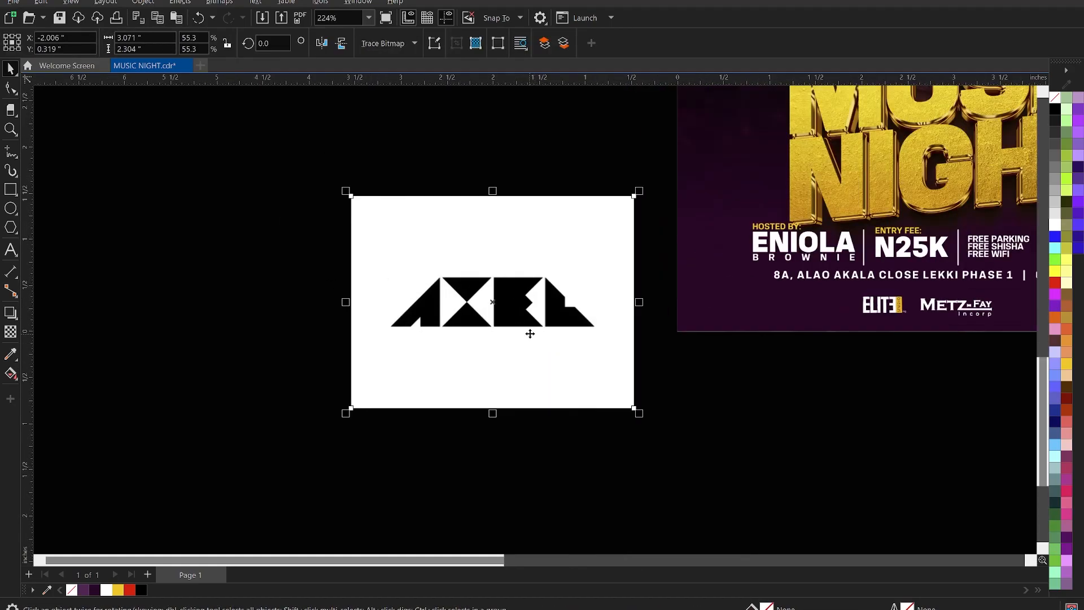
{"action": "left_click_drag", "start_coordinate": [486, 307], "coordinate": [446, 270]}
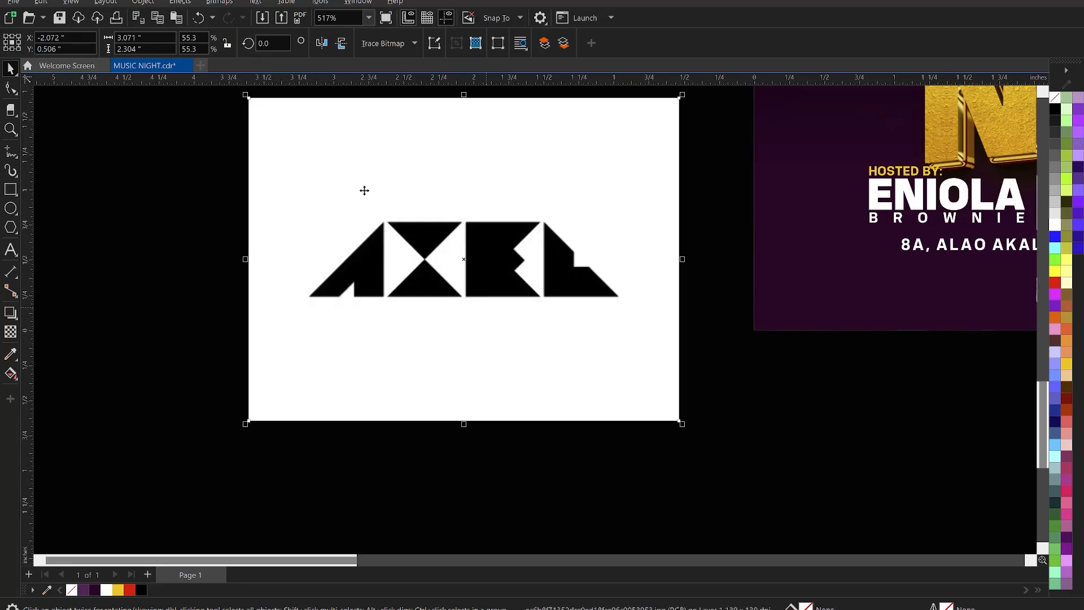
Trace the AXEL logo image with Outline Trace > Line Art.
{"action": "left_click", "coordinate": [397, 48]}
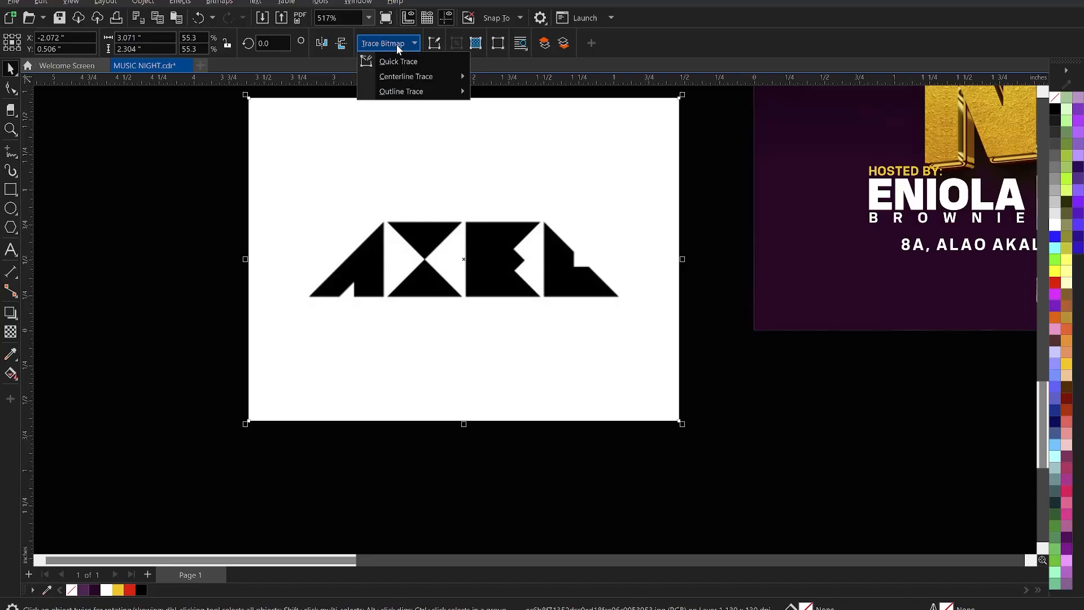
{"action": "left_click", "coordinate": [398, 47]}
{"action": "left_click", "coordinate": [223, 4]}
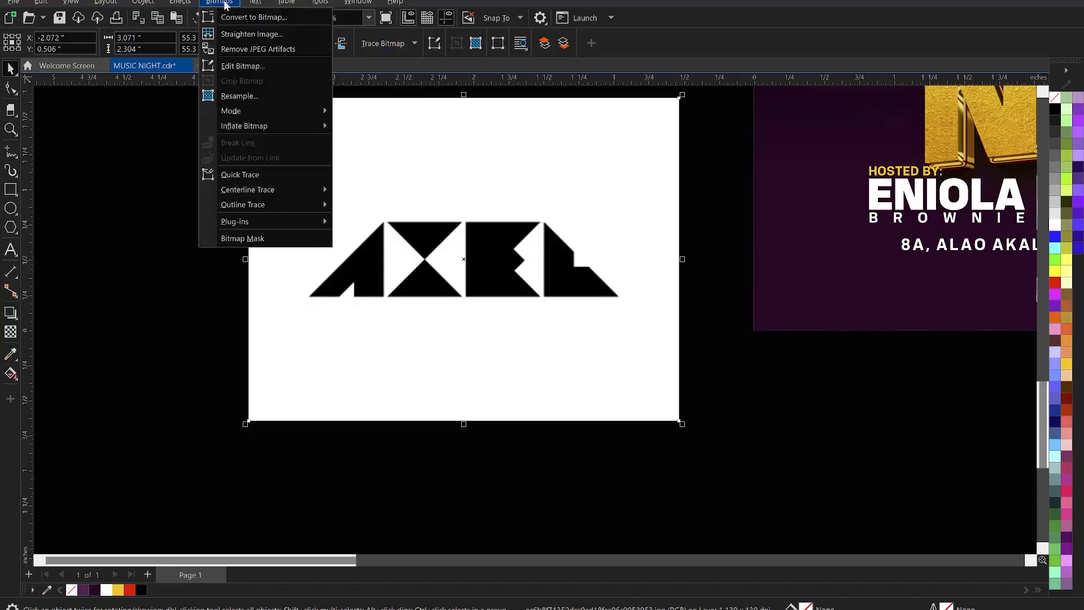
{"action": "left_click", "coordinate": [389, 43]}
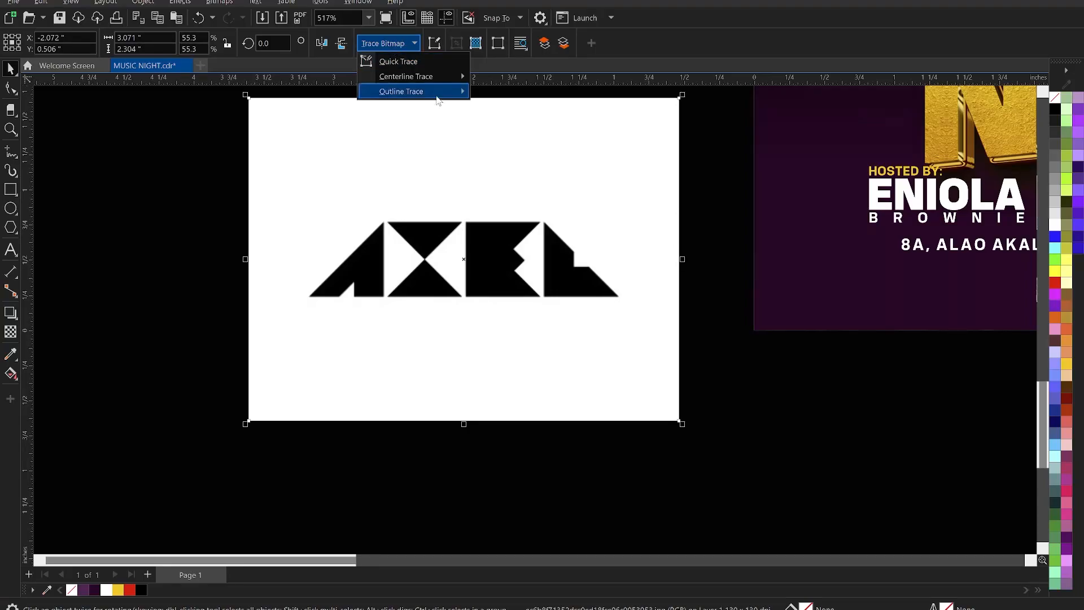
{"action": "mouse_move", "coordinate": [437, 92]}
{"action": "left_click", "coordinate": [519, 93]}
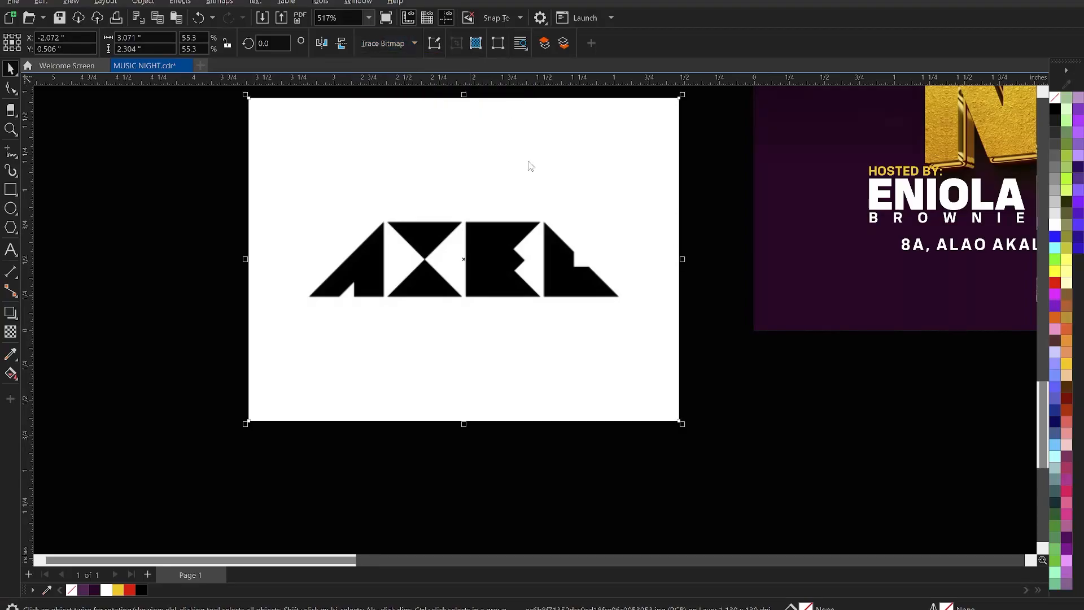
{"action": "left_click", "coordinate": [772, 498]}
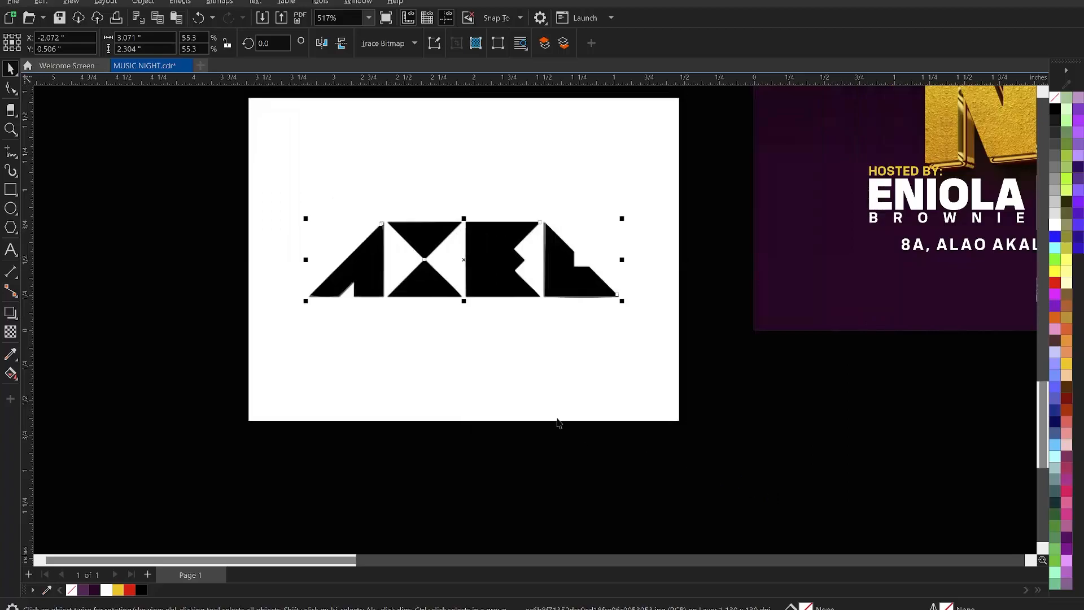
Delete the original AXEL bitmap and the stray triangle and outline pieces from the trace.
{"action": "left_click", "coordinate": [569, 194]}
{"action": "key", "text": "Delete"}
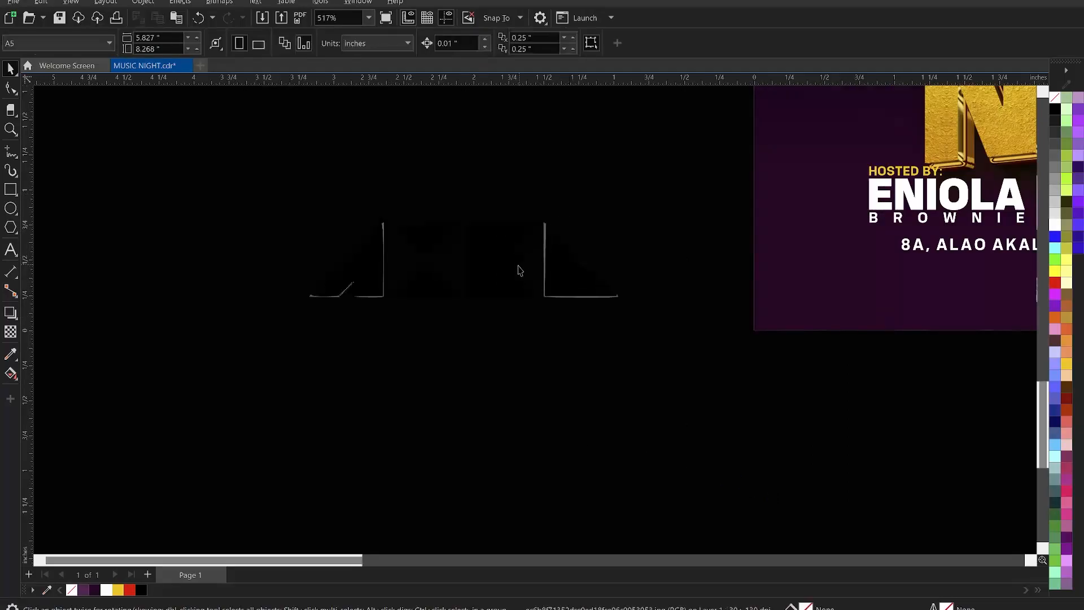
{"action": "scroll", "coordinate": [540, 273], "scroll_direction": "up", "scroll_amount": 3}
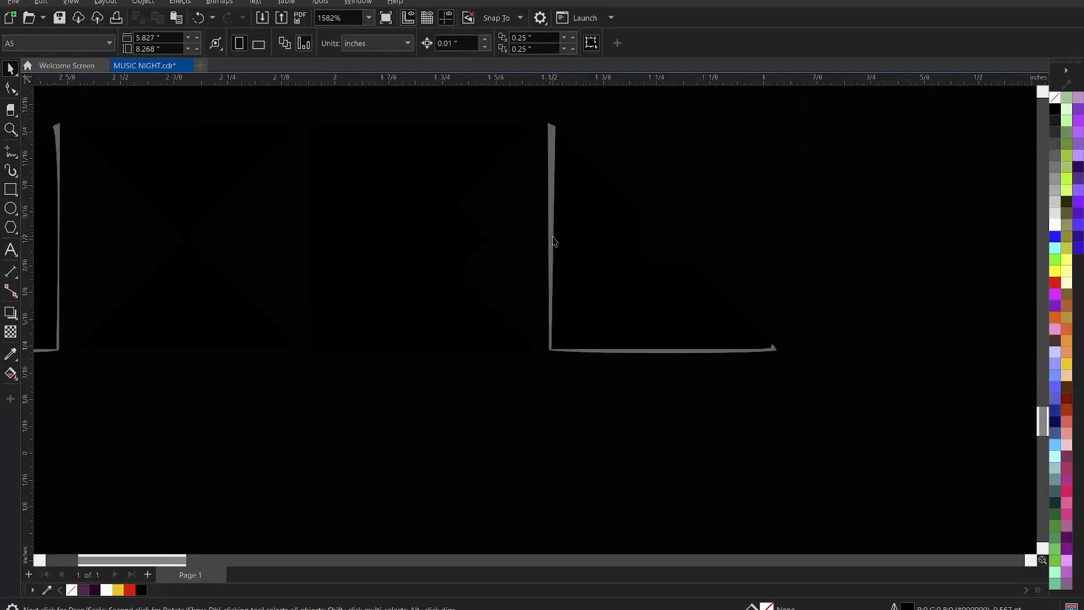
{"action": "left_click", "coordinate": [546, 236]}
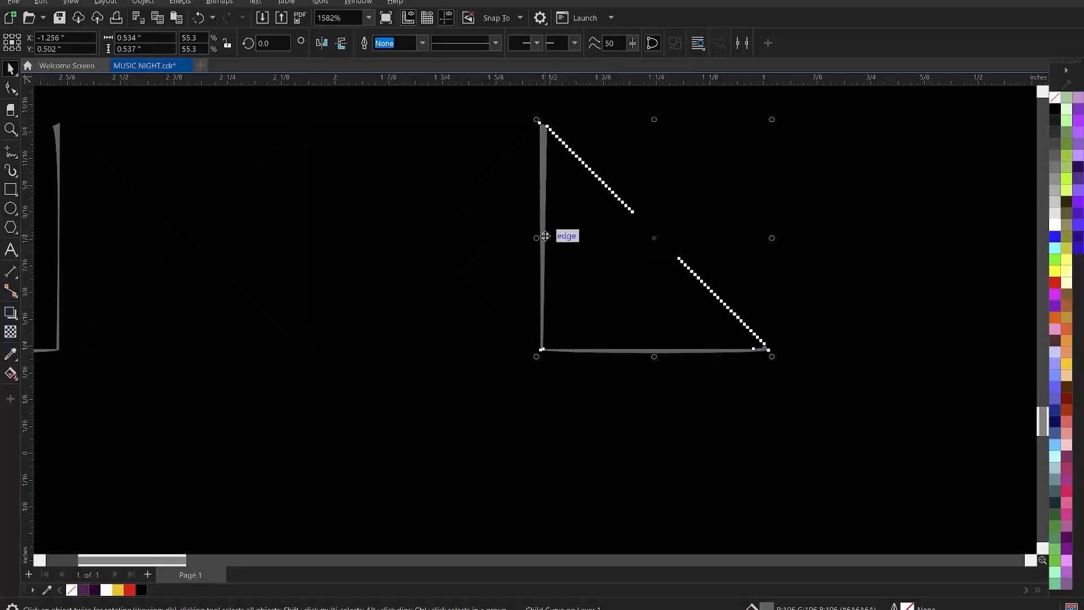
{"action": "key", "text": "Delete"}
{"action": "scroll", "coordinate": [368, 370], "scroll_direction": "down", "scroll_amount": 1}
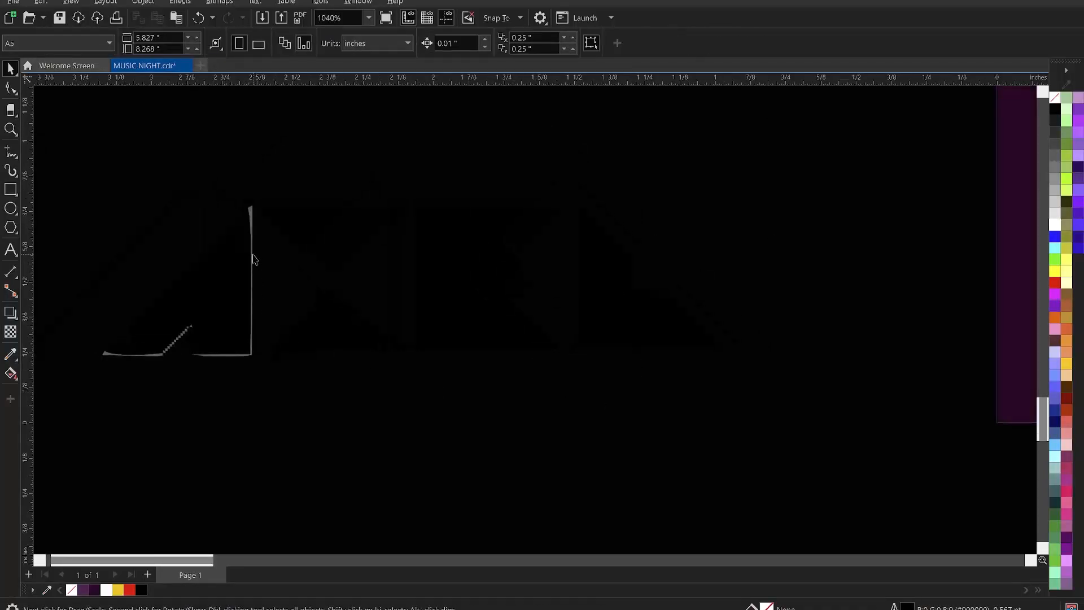
{"action": "left_click", "coordinate": [252, 211]}
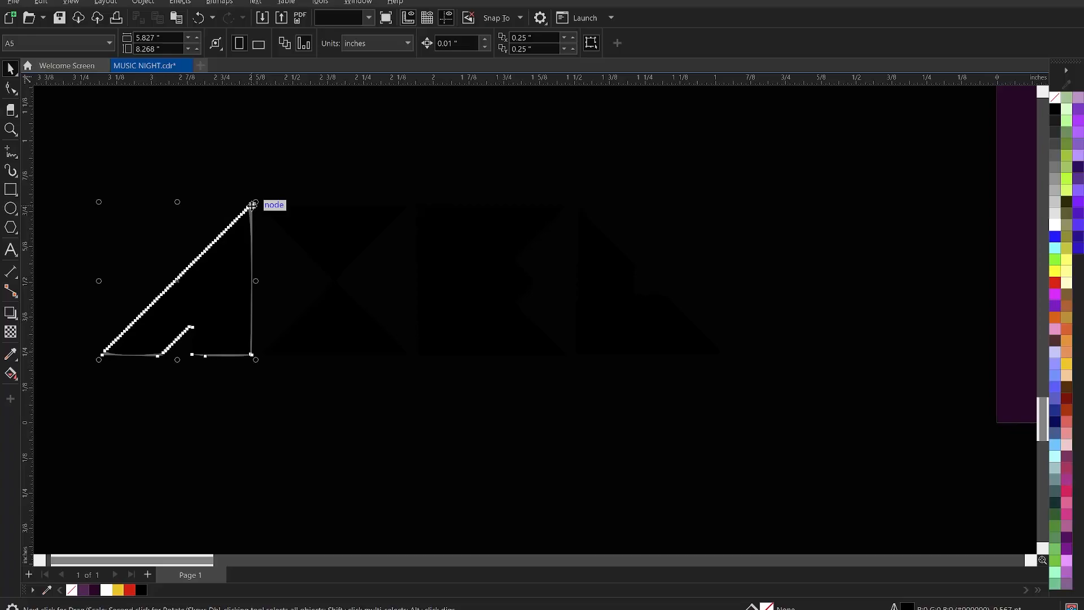
{"action": "key", "text": "Delete"}
Fill the traced AXEL letters with white.
{"action": "left_click", "coordinate": [225, 289]}
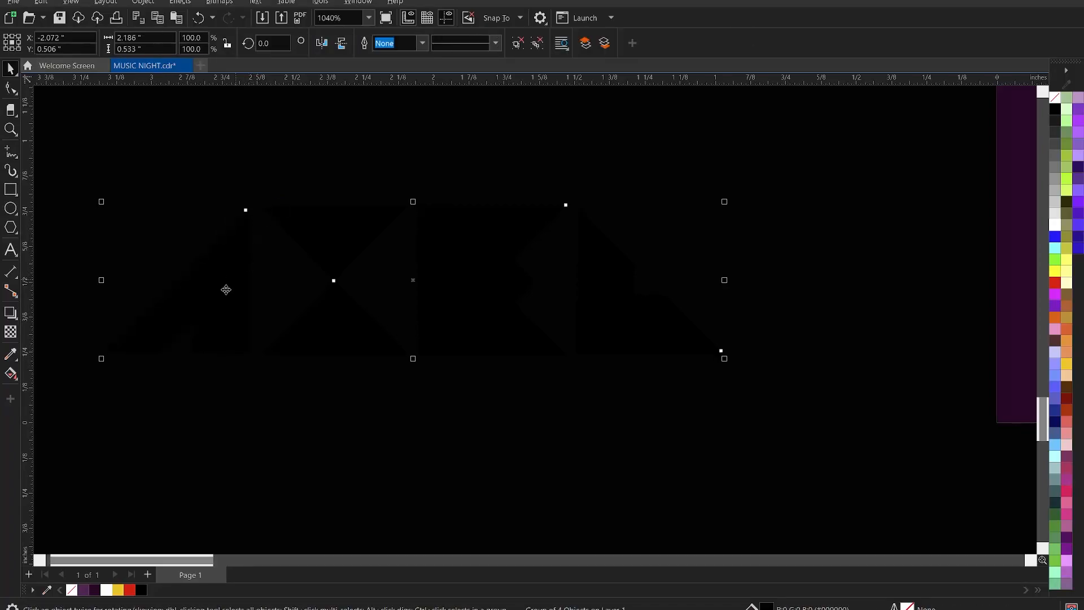
{"action": "left_click", "coordinate": [106, 590]}
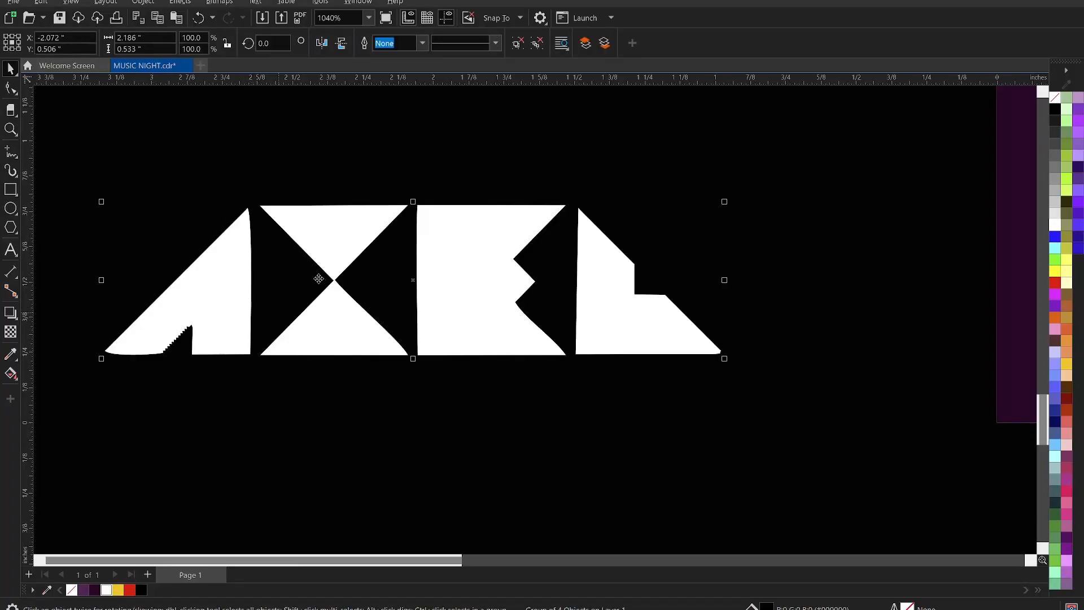
{"action": "scroll", "coordinate": [344, 266], "scroll_direction": "down", "scroll_amount": 5}
{"action": "scroll", "coordinate": [367, 283], "scroll_direction": "up", "scroll_amount": 3}
Shrink the AXEL logo to about half and fit it below the address line.
{"action": "left_click_drag", "start_coordinate": [354, 280], "coordinate": [258, 253]}
{"action": "left_click_drag", "start_coordinate": [536, 315], "coordinate": [553, 264]}
{"action": "key", "text": "z"}
{"action": "left_click_drag", "start_coordinate": [358, 199], "coordinate": [966, 341]}
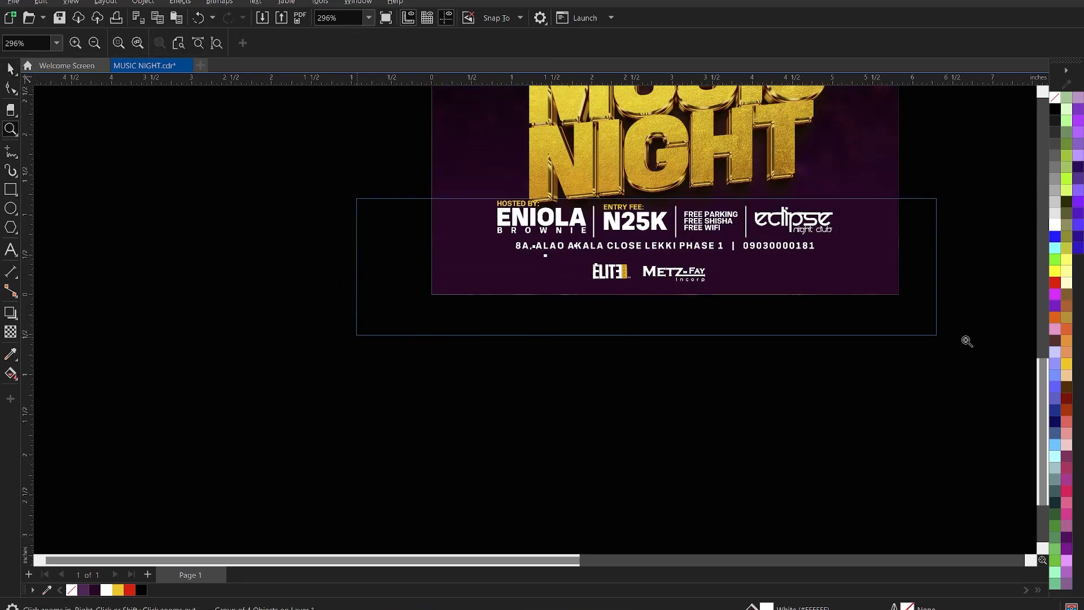
{"action": "key", "text": "space"}
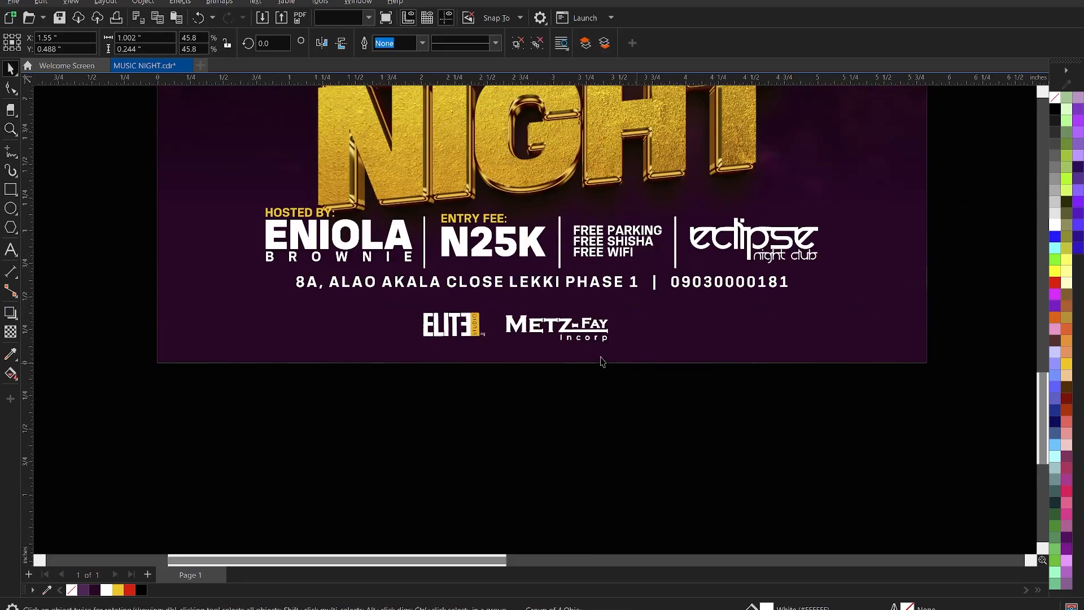
{"action": "left_click_drag", "start_coordinate": [401, 300], "coordinate": [385, 322]}
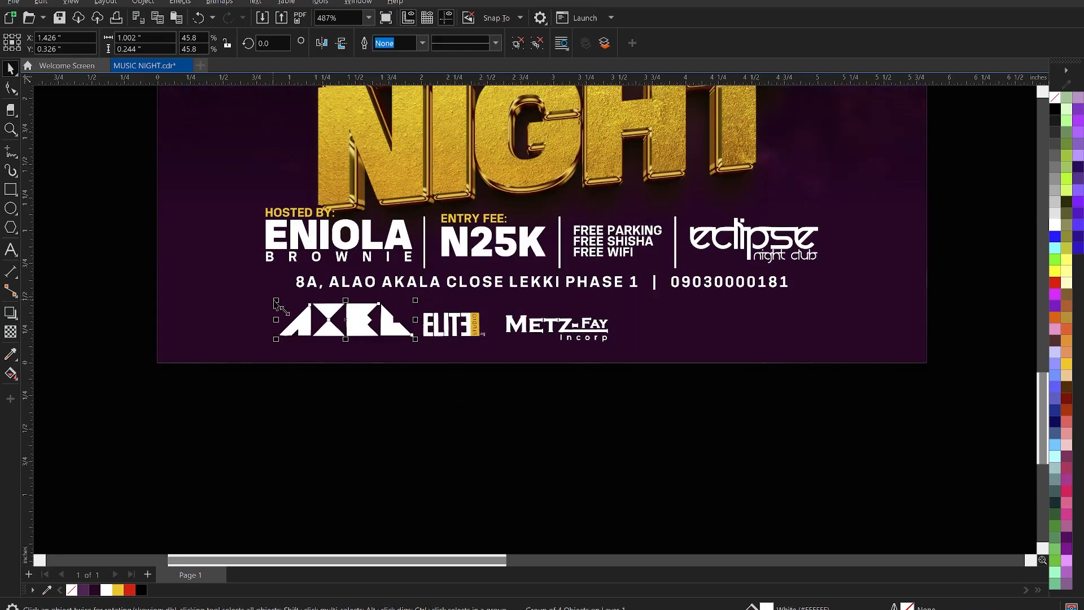
{"action": "left_click_drag", "start_coordinate": [276, 300], "coordinate": [292, 309]}
{"action": "scroll", "coordinate": [305, 345], "scroll_direction": "up", "scroll_amount": 1}
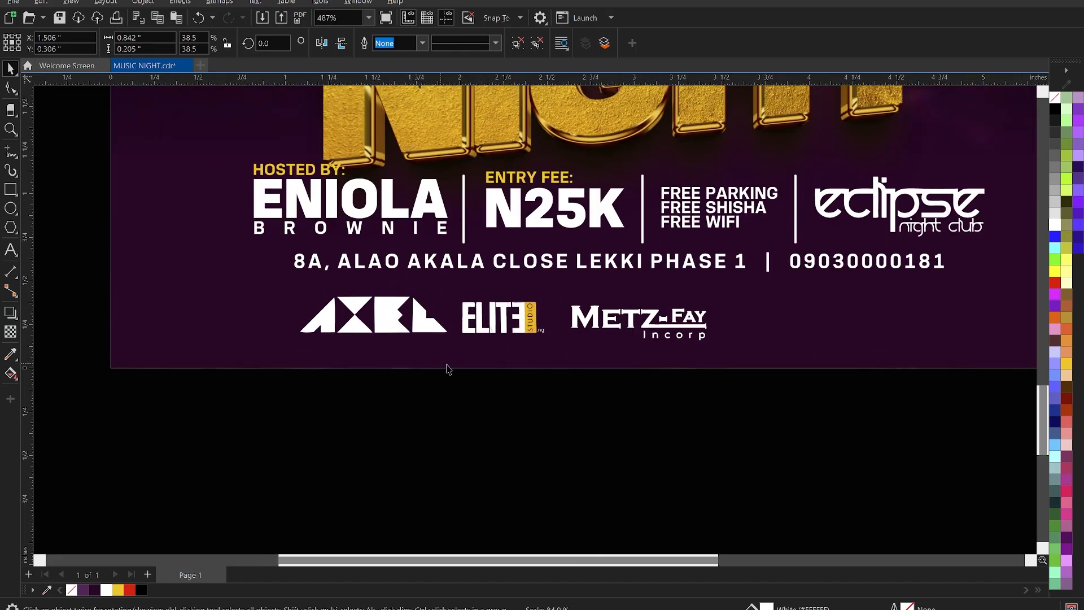
Bottom-align the three sponsor logos, scale them together, and centre them under the address.
{"action": "left_click_drag", "start_coordinate": [847, 448], "coordinate": [285, 276]}
{"action": "key", "text": "b"}
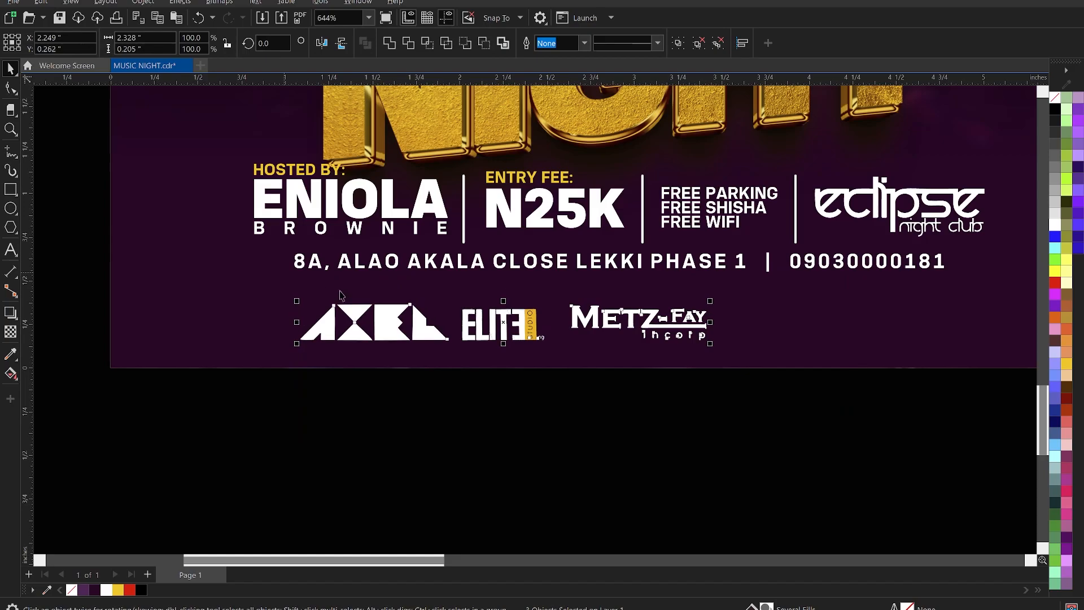
{"action": "left_click", "coordinate": [792, 324]}
{"action": "key", "text": "ctrl+u"}
{"action": "left_click", "coordinate": [802, 434]}
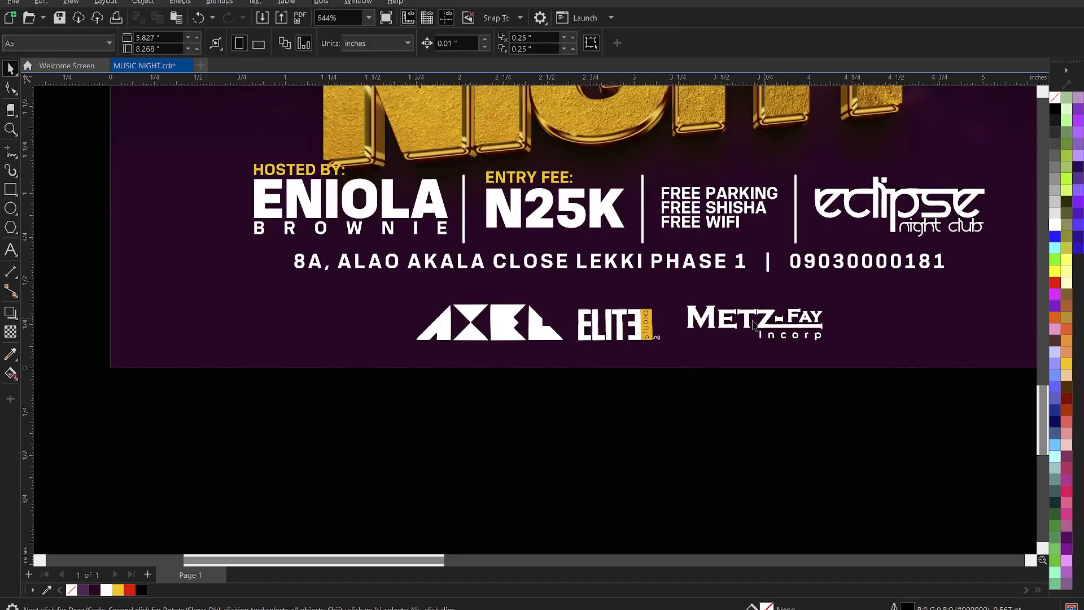
{"action": "left_click", "coordinate": [746, 322]}
{"action": "left_click_drag", "start_coordinate": [832, 345], "coordinate": [798, 340]}
{"action": "left_click_drag", "start_coordinate": [728, 317], "coordinate": [734, 309]}
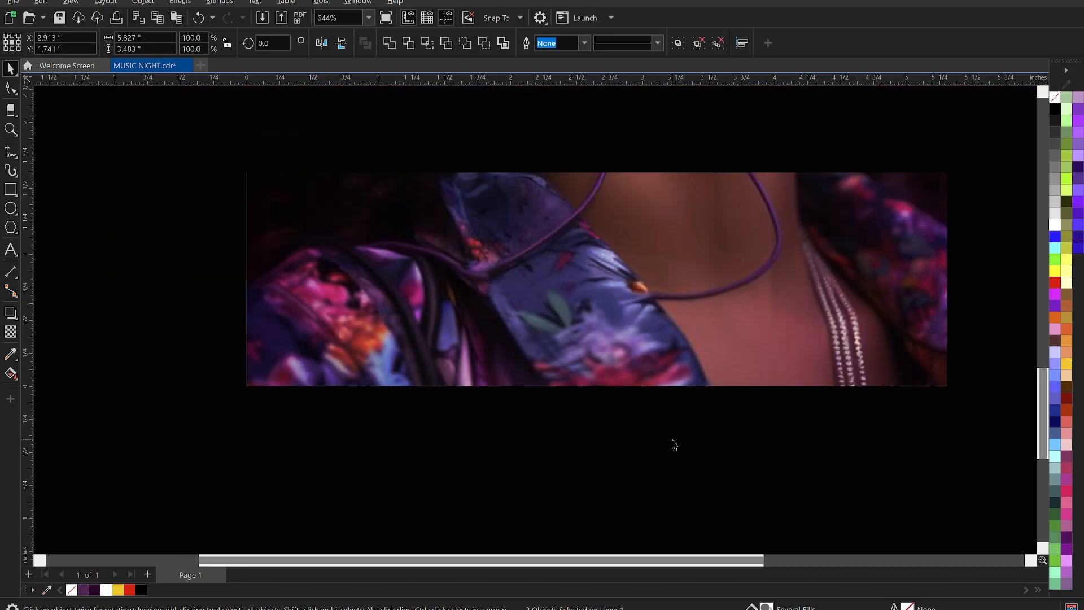
Cut the MUSIC BY and DJ lines out of the notes text beside the page.
{"action": "left_click", "coordinate": [673, 440]}
{"action": "scroll", "coordinate": [673, 436], "scroll_direction": "down", "scroll_amount": 6}
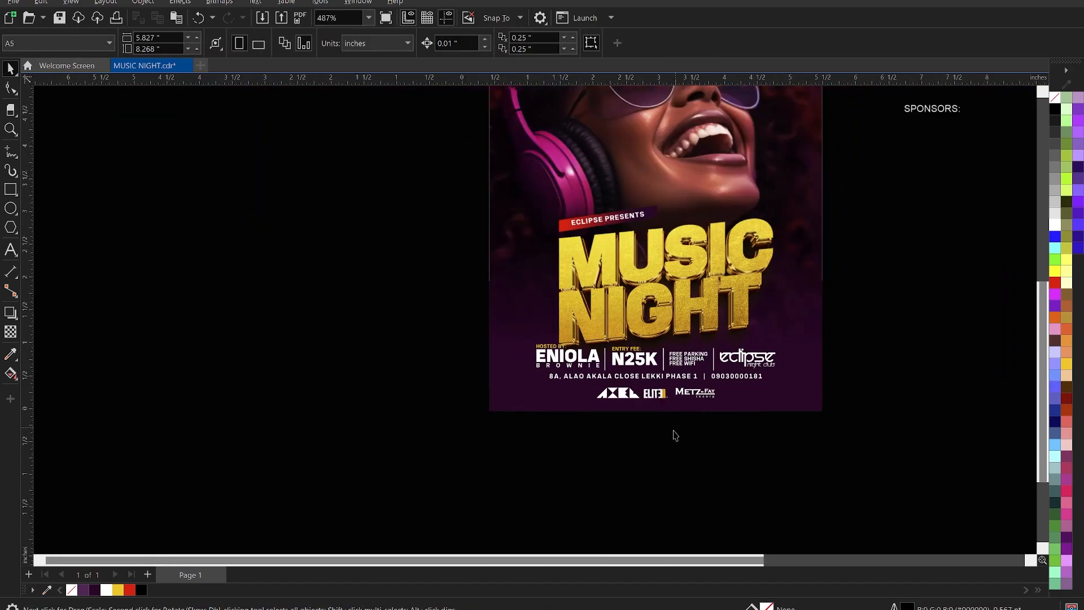
{"action": "scroll", "coordinate": [667, 413], "scroll_direction": "down", "scroll_amount": 3}
{"action": "key", "text": "z"}
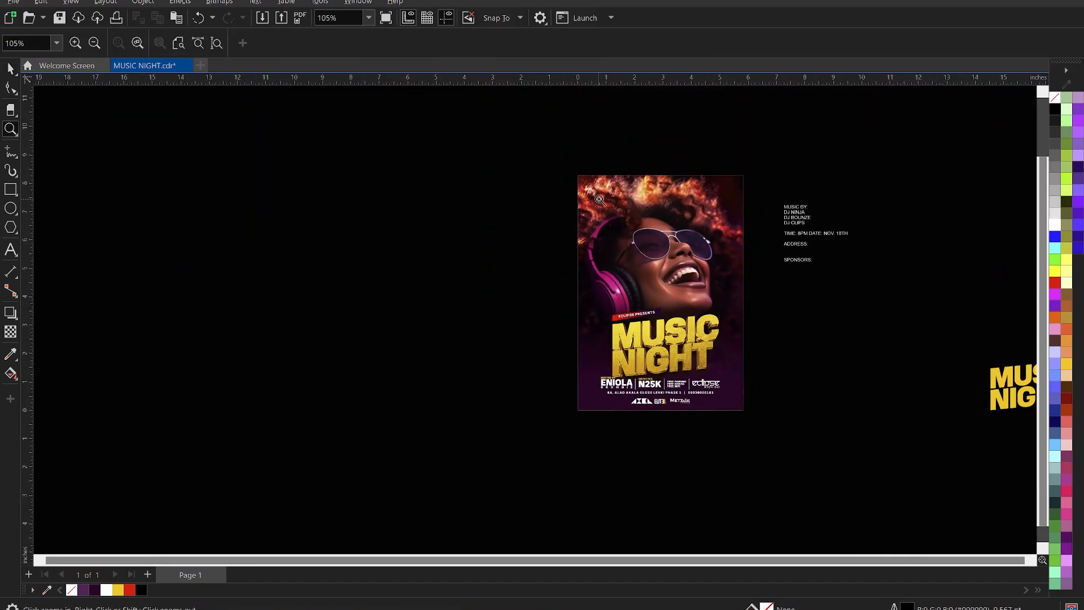
{"action": "left_click_drag", "start_coordinate": [540, 143], "coordinate": [763, 427]}
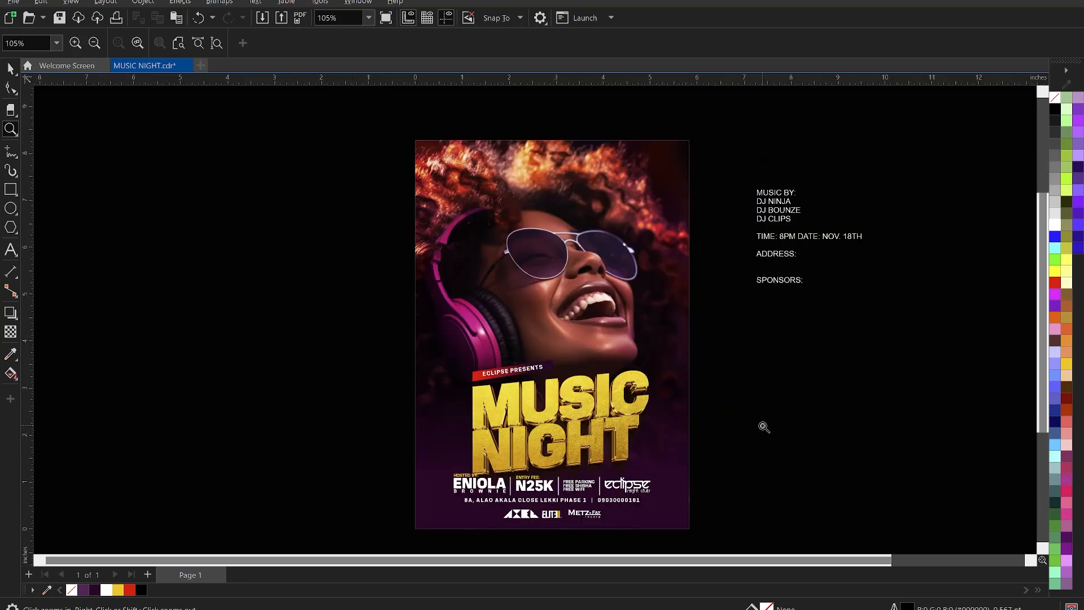
{"action": "key", "text": "space"}
{"action": "left_click", "coordinate": [767, 404]}
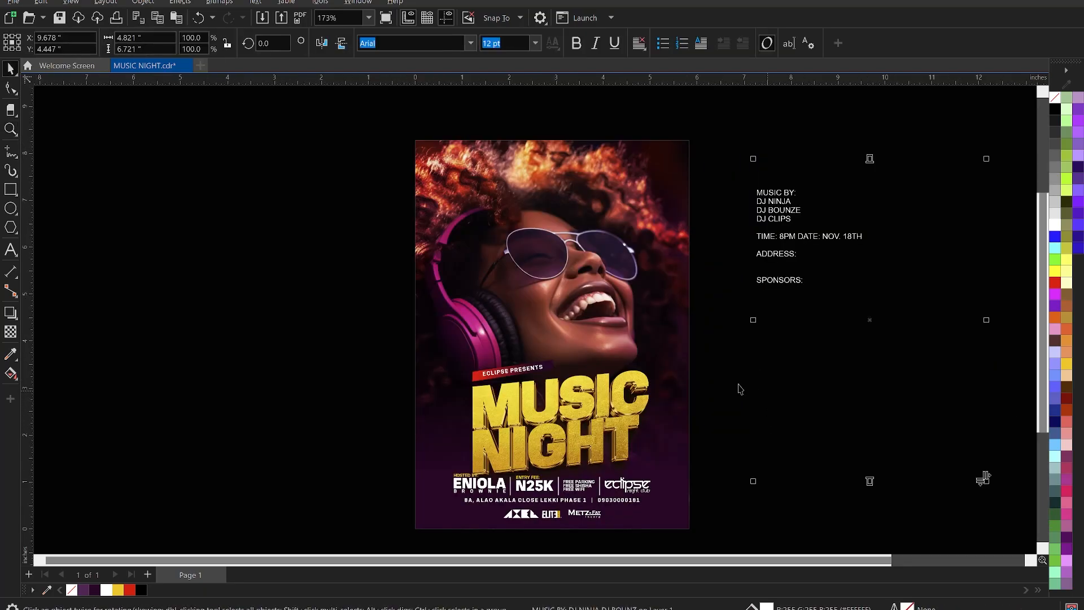
{"action": "left_click", "coordinate": [714, 289]}
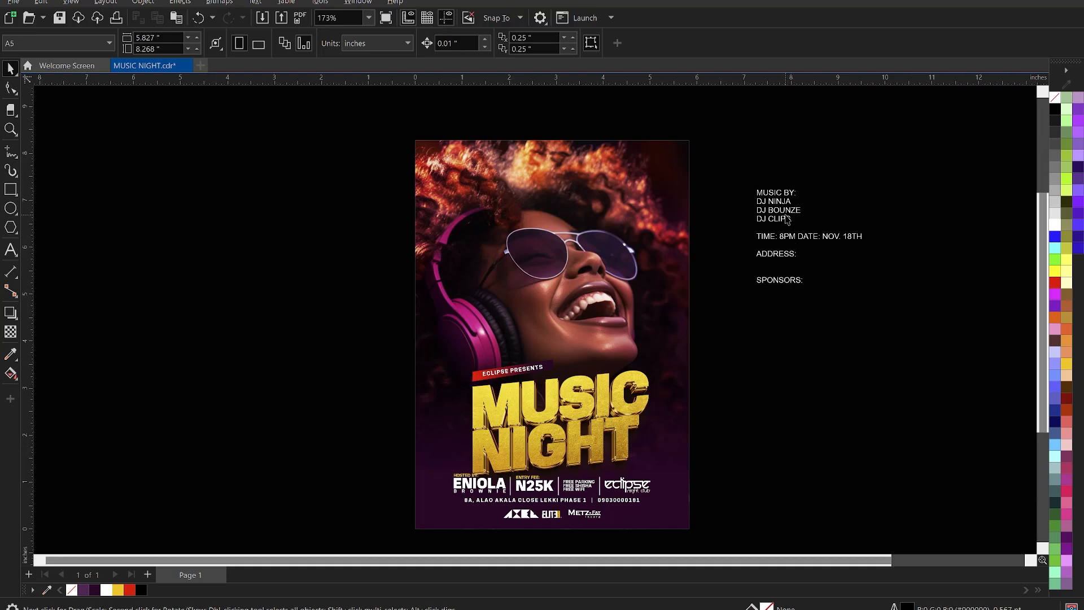
{"action": "double_click", "coordinate": [788, 221]}
{"action": "left_click_drag", "start_coordinate": [792, 221], "coordinate": [753, 190]}
{"action": "key", "text": "Delete"}
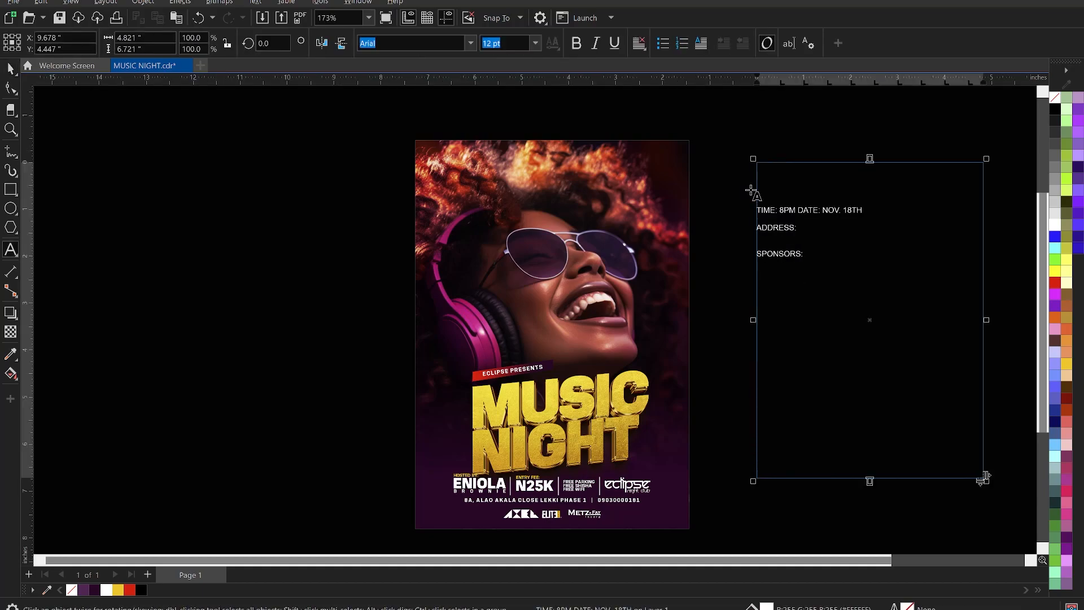
{"action": "key", "text": "Escape"}
Paste the DJ lineup onto the flyer's left side beside the headphones and shrink it slightly.
{"action": "scroll", "coordinate": [395, 477], "scroll_direction": "up", "scroll_amount": 1}
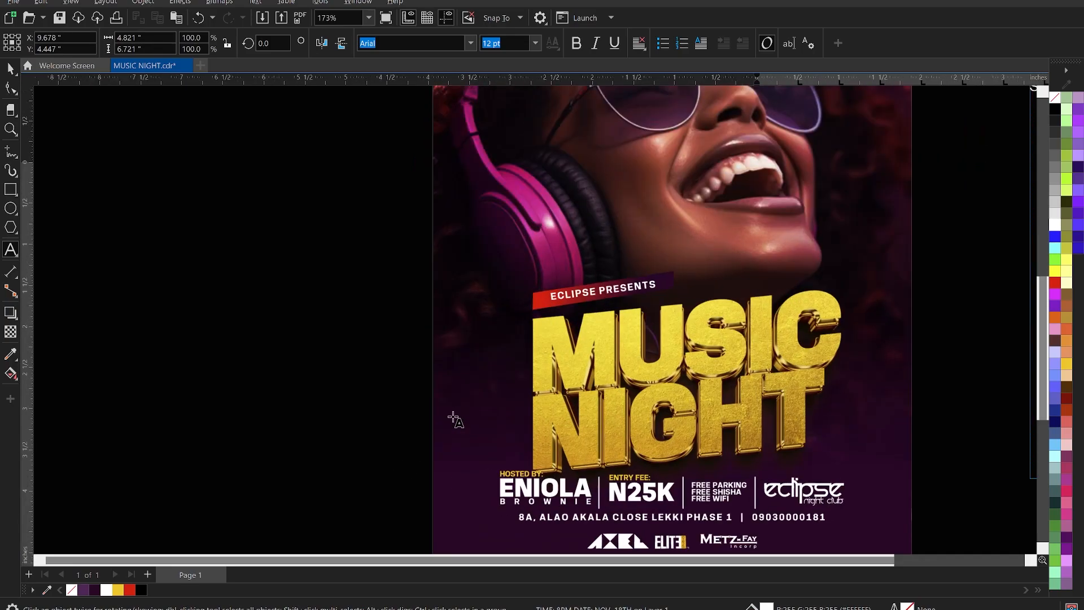
{"action": "left_click", "coordinate": [465, 386]}
{"action": "type", "text": "MUSIC BY: DJ NINJA DJ BOUNZE DJ CLIPS"}
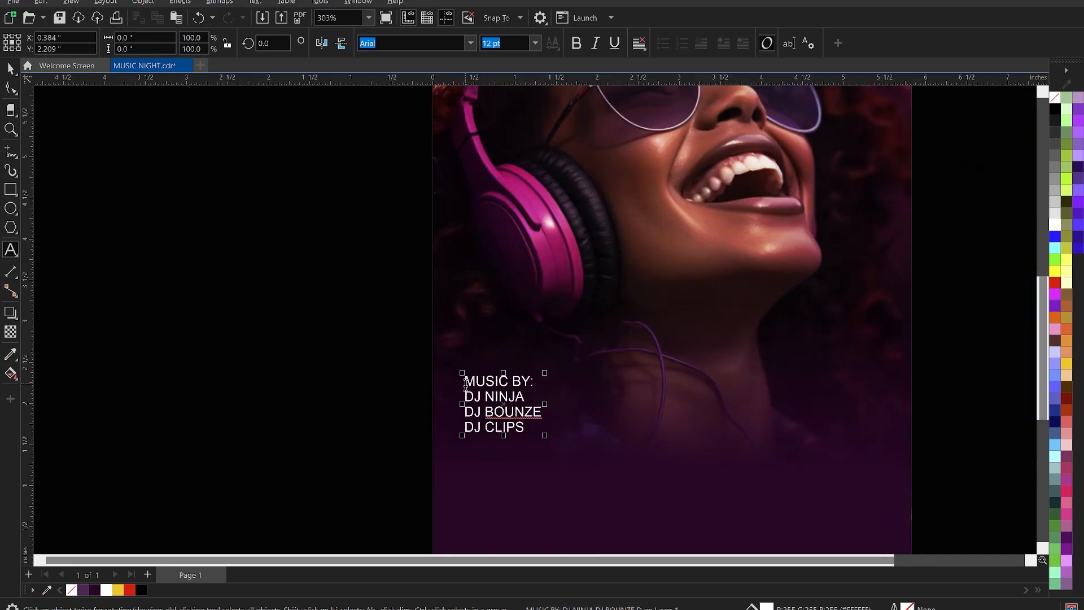
{"action": "key", "text": "ctrl+space"}
{"action": "left_click_drag", "start_coordinate": [500, 389], "coordinate": [487, 241]}
{"action": "scroll", "coordinate": [513, 278], "scroll_direction": "down", "scroll_amount": 2}
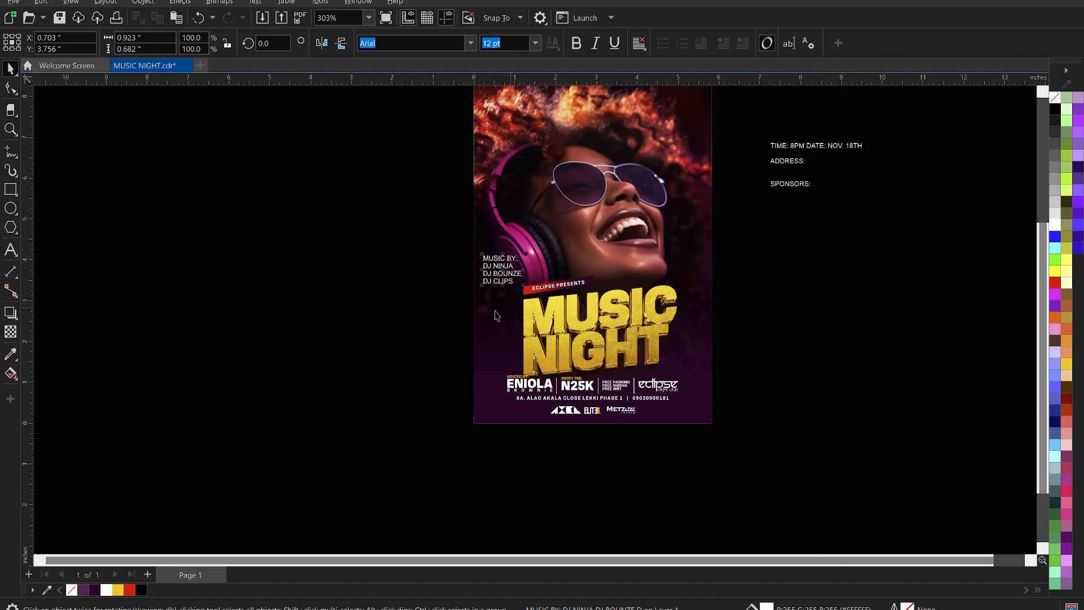
{"action": "left_click", "coordinate": [375, 280]}
{"action": "scroll", "coordinate": [572, 315], "scroll_direction": "down", "scroll_amount": 1}
{"action": "scroll", "coordinate": [495, 280], "scroll_direction": "up", "scroll_amount": 2}
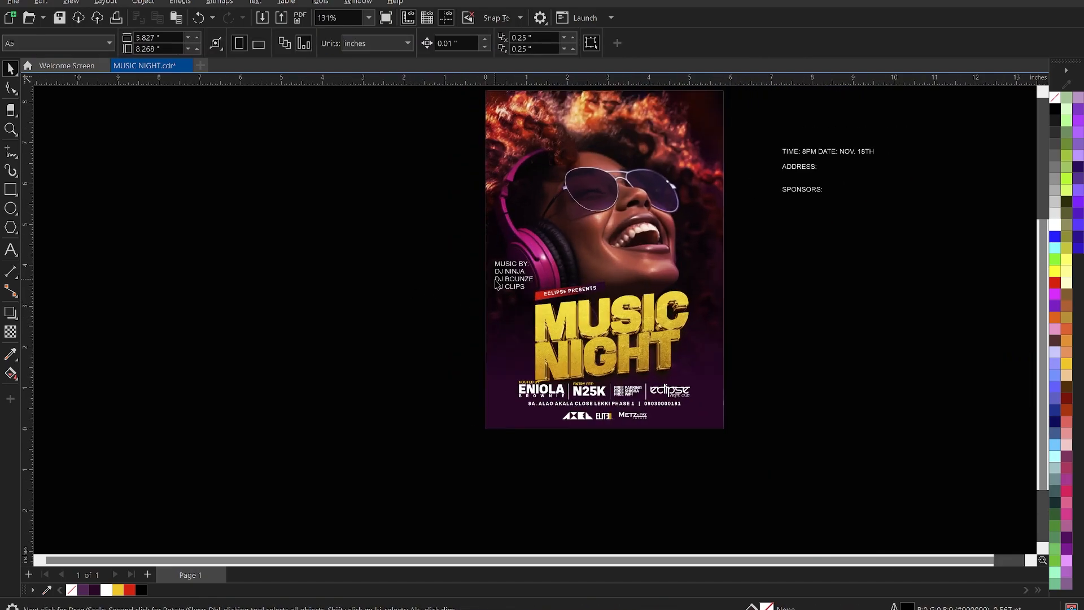
{"action": "scroll", "coordinate": [495, 284], "scroll_direction": "up", "scroll_amount": 2}
{"action": "left_click", "coordinate": [551, 288]}
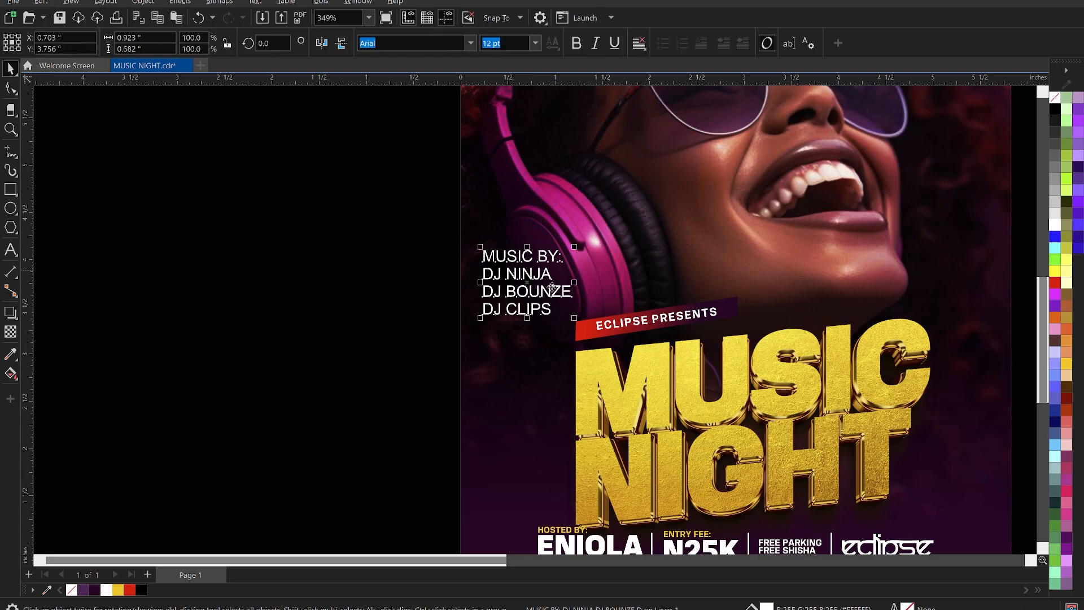
{"action": "left_click_drag", "start_coordinate": [572, 321], "coordinate": [544, 289]}
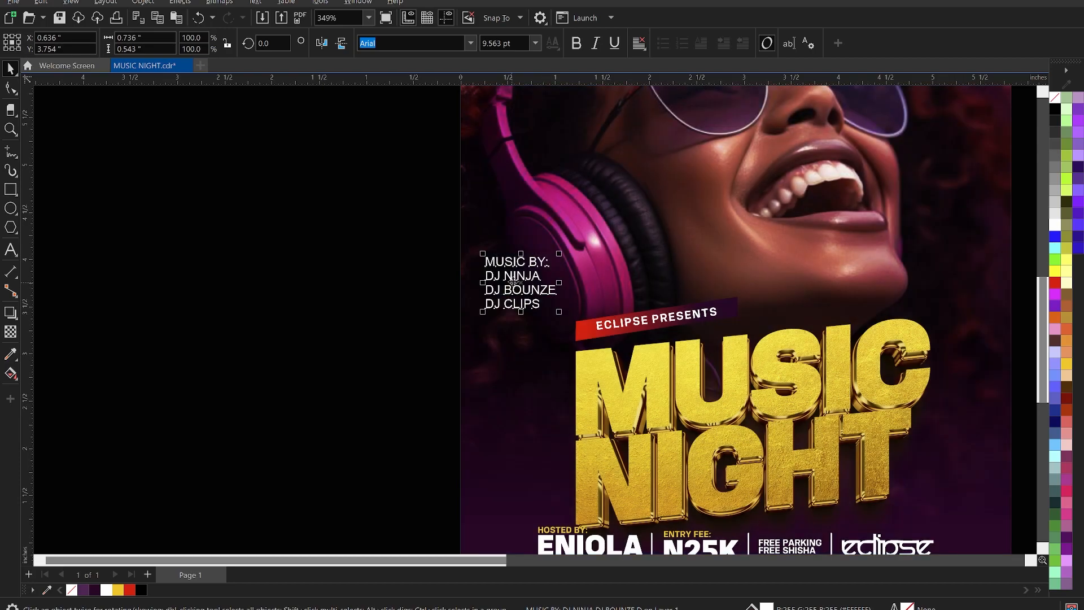
{"action": "scroll", "coordinate": [512, 280], "scroll_direction": "up", "scroll_amount": 1}
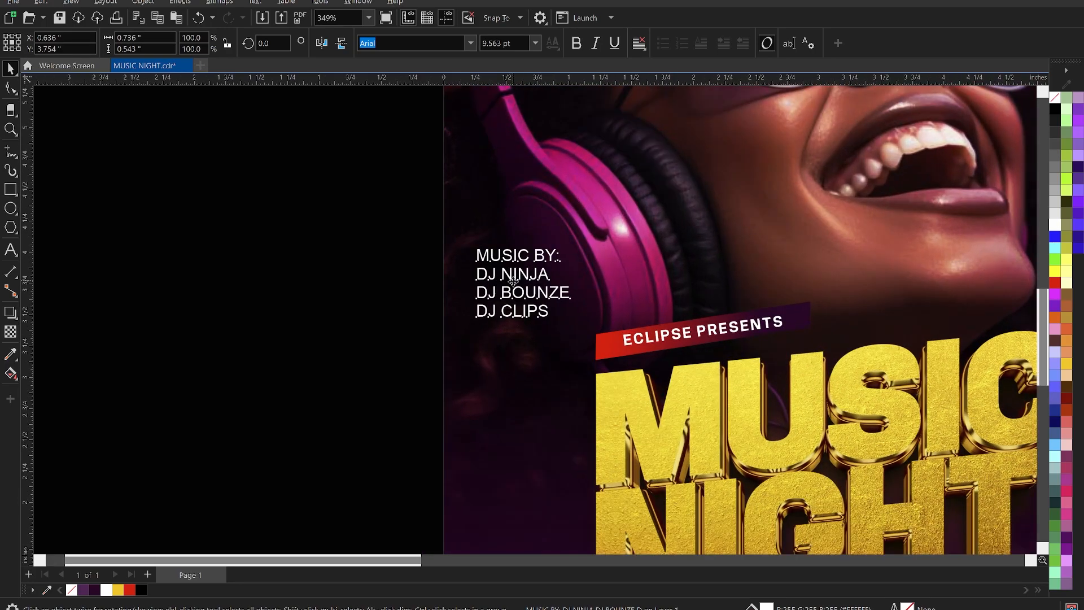
Set the lineup in KonsensBold and tighten its line spacing.
{"action": "left_click", "coordinate": [470, 43]}
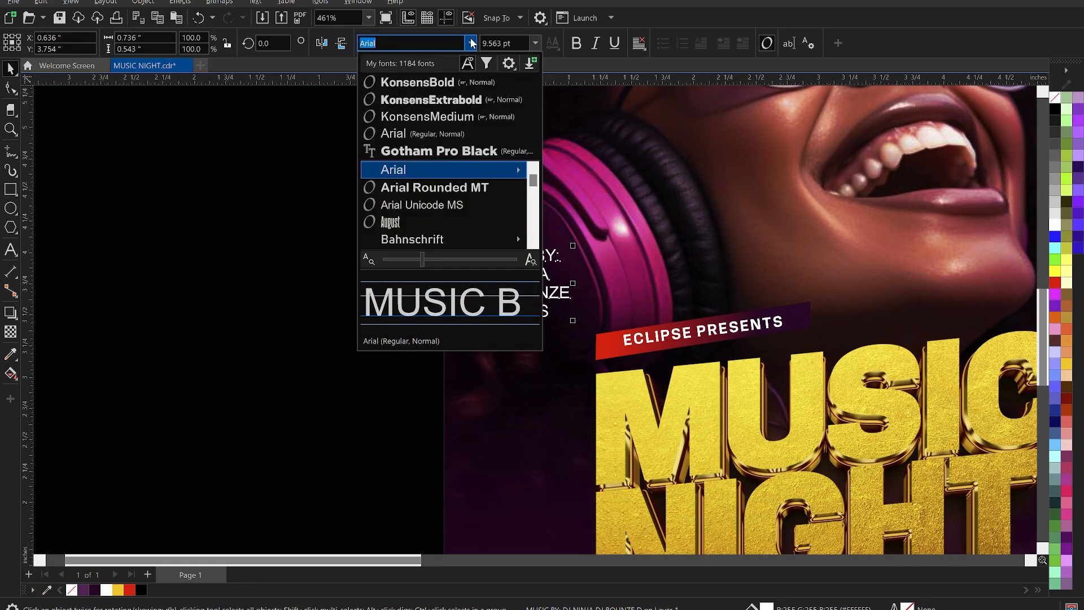
{"action": "left_click", "coordinate": [450, 85]}
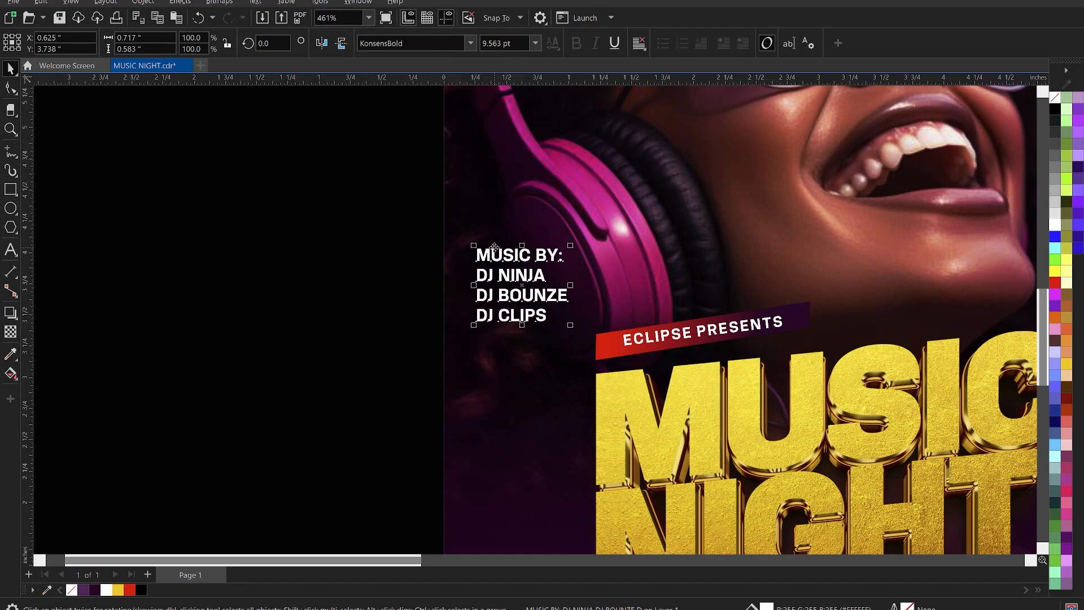
{"action": "left_click", "coordinate": [17, 92]}
{"action": "left_click_drag", "start_coordinate": [472, 329], "coordinate": [484, 310]}
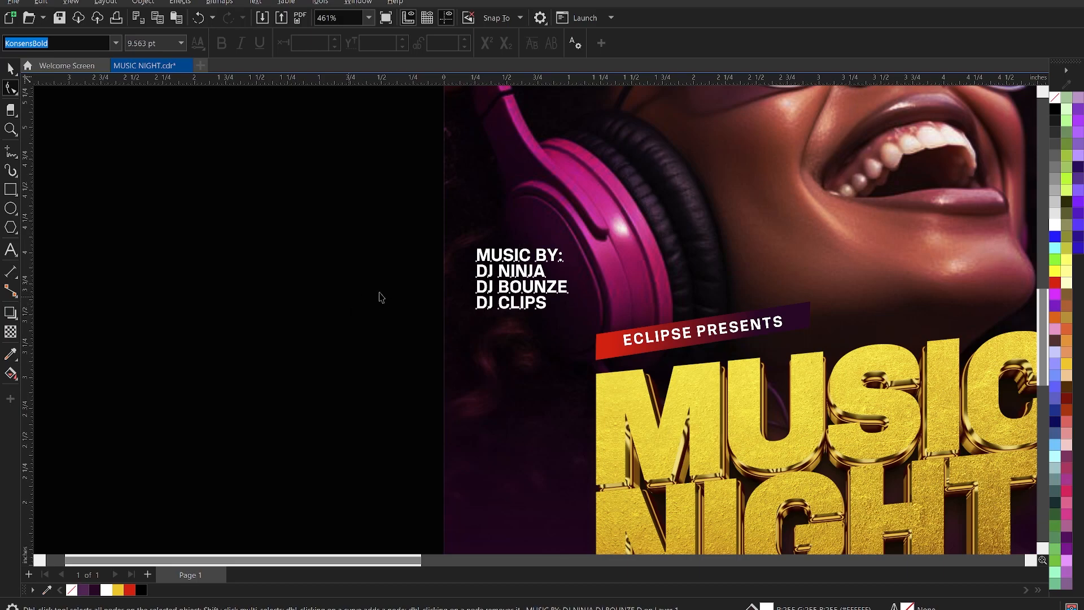
{"action": "key", "text": "space"}
Break the lineup text apart into lines and colour the MUSIC BY: heading yellow.
{"action": "left_click", "coordinate": [514, 261]}
{"action": "key", "text": "ctrl+k"}
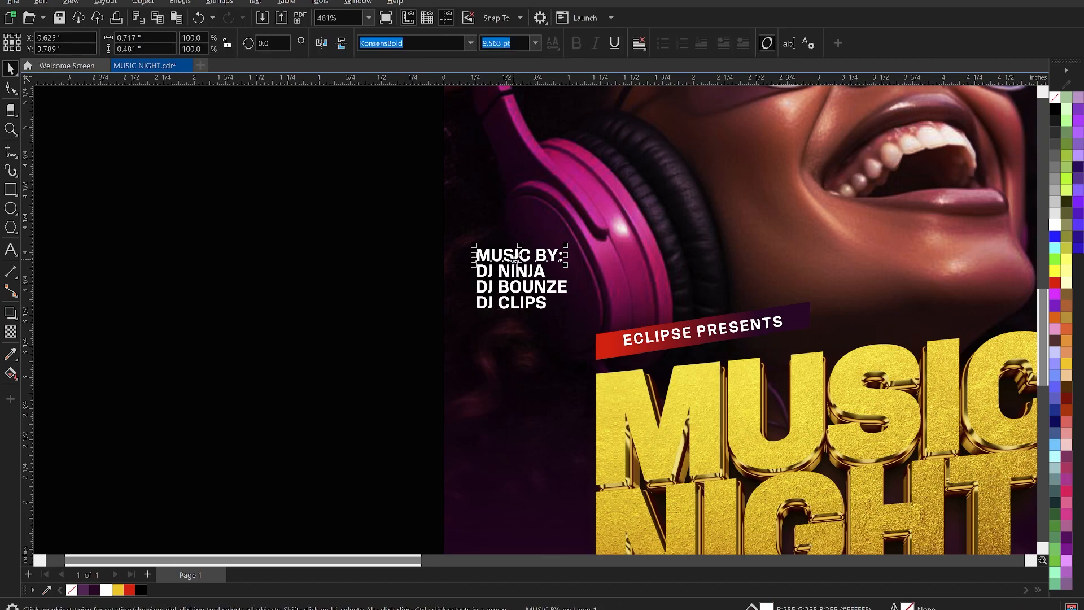
{"action": "left_click", "coordinate": [118, 591]}
{"action": "left_click", "coordinate": [244, 324]}
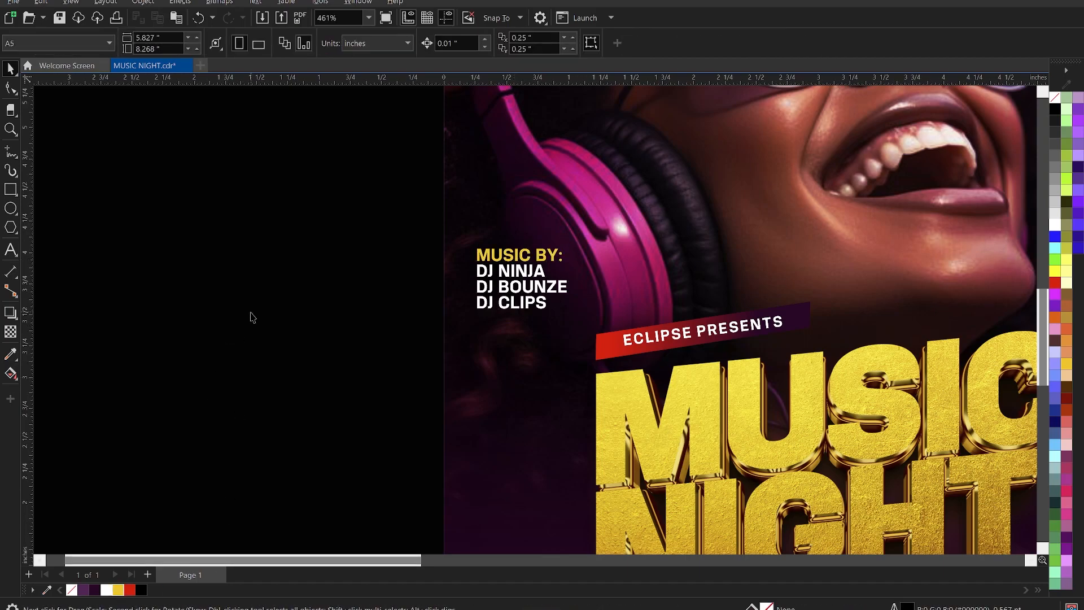
{"action": "scroll", "coordinate": [254, 303], "scroll_direction": "down", "scroll_amount": 2}
{"action": "scroll", "coordinate": [451, 361], "scroll_direction": "down", "scroll_amount": 2}
Cut '8PM DATE: NOV. 18TH' out of the TIME and address text block.
{"action": "key", "text": "z"}
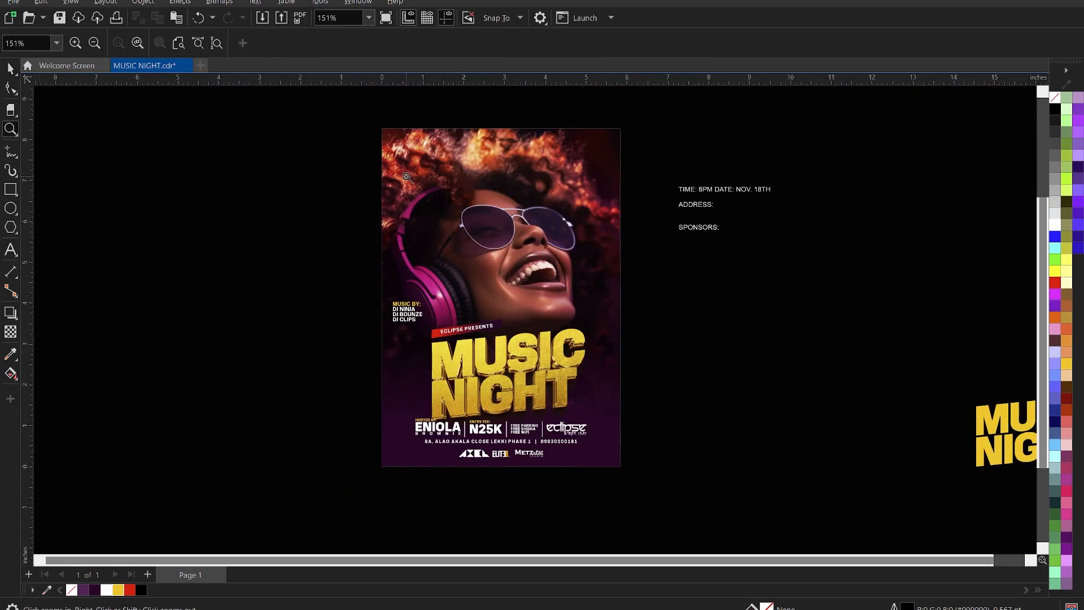
{"action": "left_click_drag", "start_coordinate": [365, 108], "coordinate": [643, 479]}
{"action": "key", "text": "space"}
{"action": "left_click", "coordinate": [817, 184]}
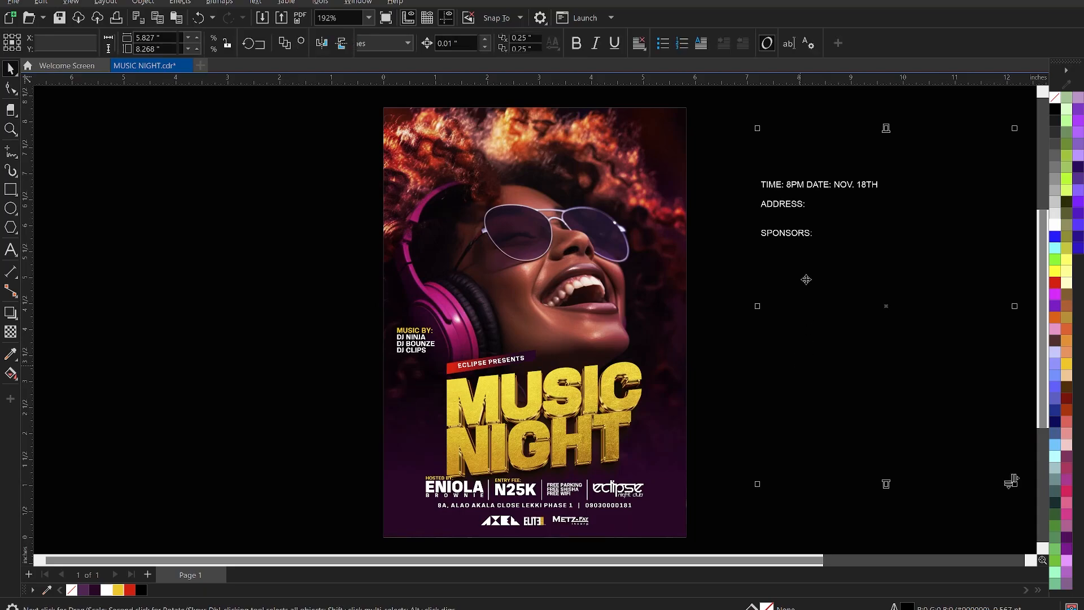
{"action": "double_click", "coordinate": [818, 184]}
{"action": "left_click_drag", "start_coordinate": [786, 184], "coordinate": [888, 182]}
{"action": "key", "text": "ctrl+c"}
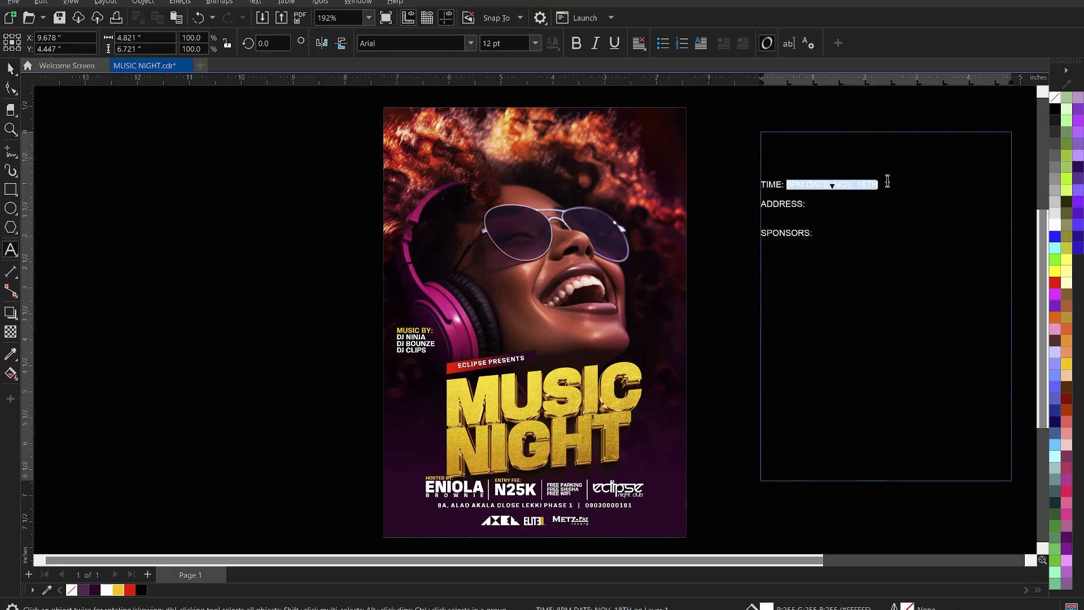
{"action": "key", "text": "BackSpace"}
{"action": "key", "text": "ctrl+space"}
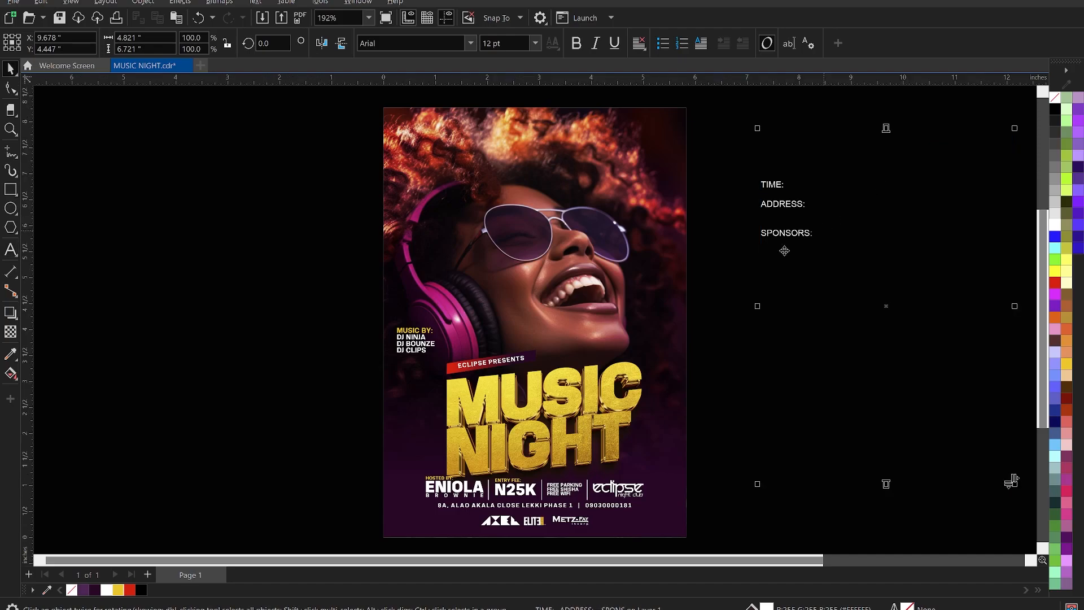
Paste the time and date onto the poster, drop 'DATE:', and split into 8PM and NOV. 18TH lines.
{"action": "key", "text": "F8"}
{"action": "scroll", "coordinate": [649, 260], "scroll_direction": "up", "scroll_amount": 2}
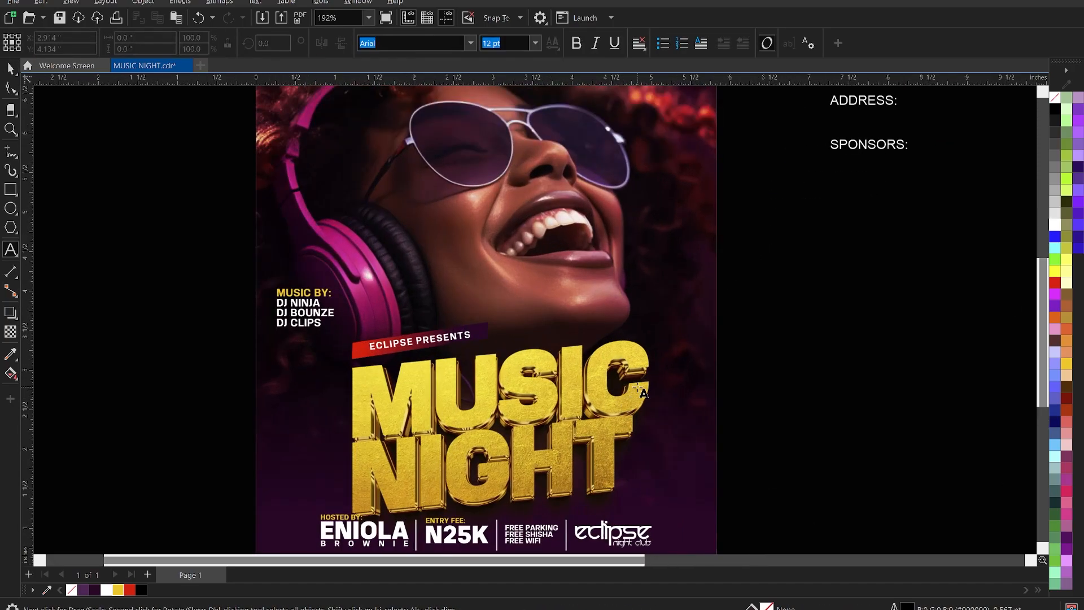
{"action": "left_click", "coordinate": [666, 254]}
{"action": "key", "text": "ctrl+v"}
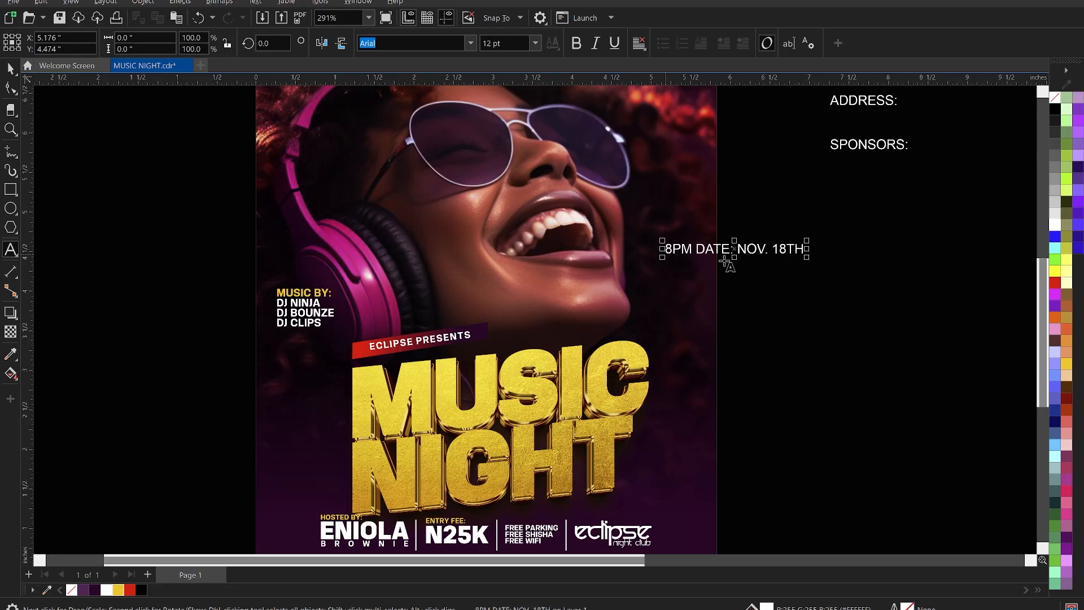
{"action": "left_click", "coordinate": [740, 249]}
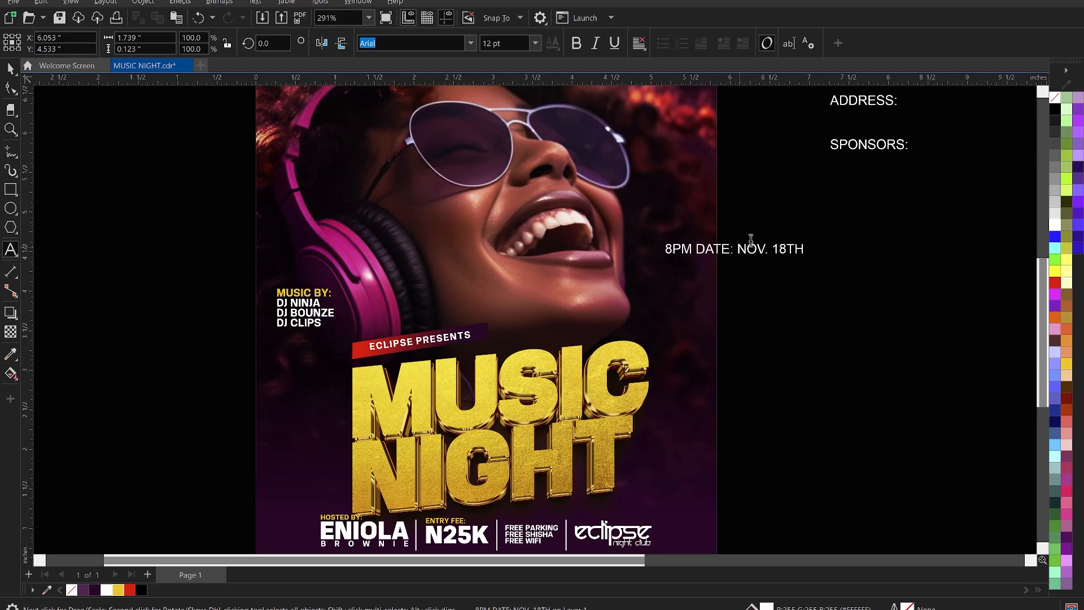
{"action": "key", "text": "BackSpace"}
{"action": "key", "text": "BackSpace"}
{"action": "key", "text": "BackSpace"}
{"action": "key", "text": "BackSpace"}
{"action": "key", "text": "BackSpace"}
{"action": "key", "text": "BackSpace"}
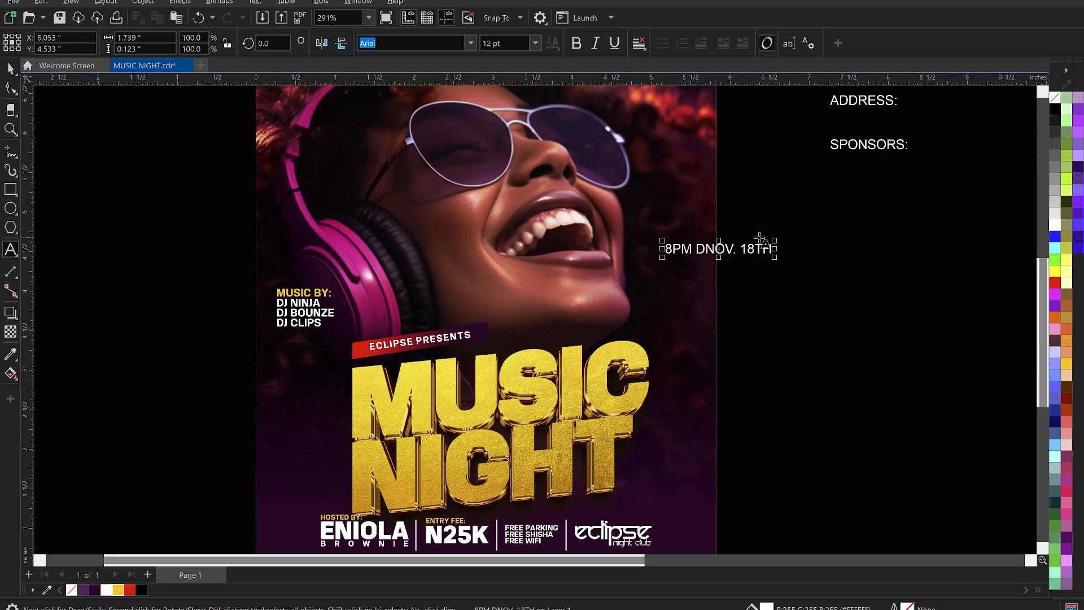
{"action": "key", "text": "Return"}
{"action": "key", "text": "ctrl+space"}
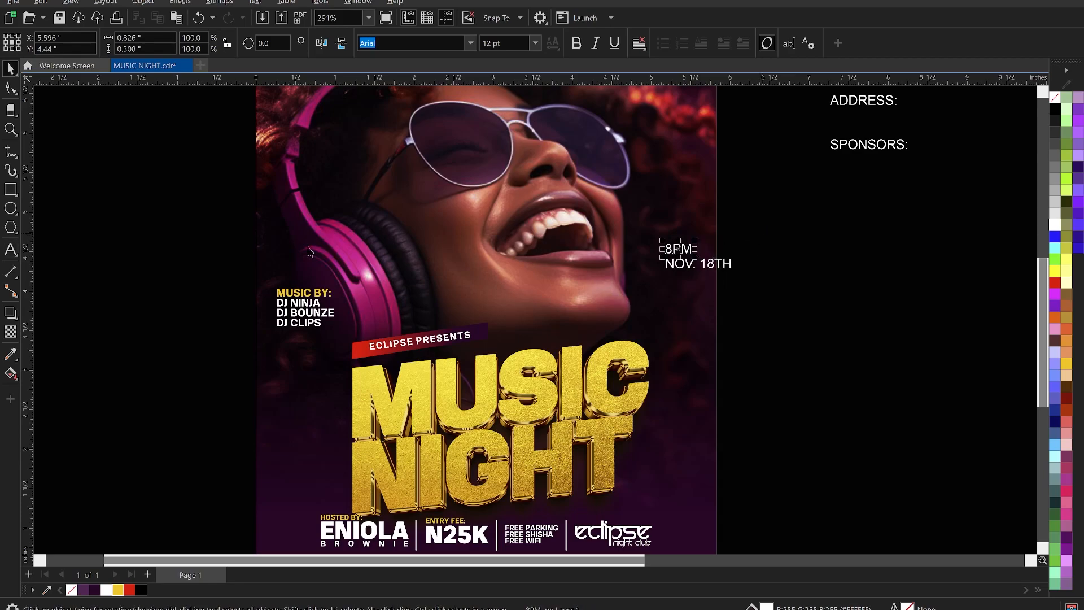
Draw a small rectangle below the date text and break the date text apart.
{"action": "left_click", "coordinate": [10, 190]}
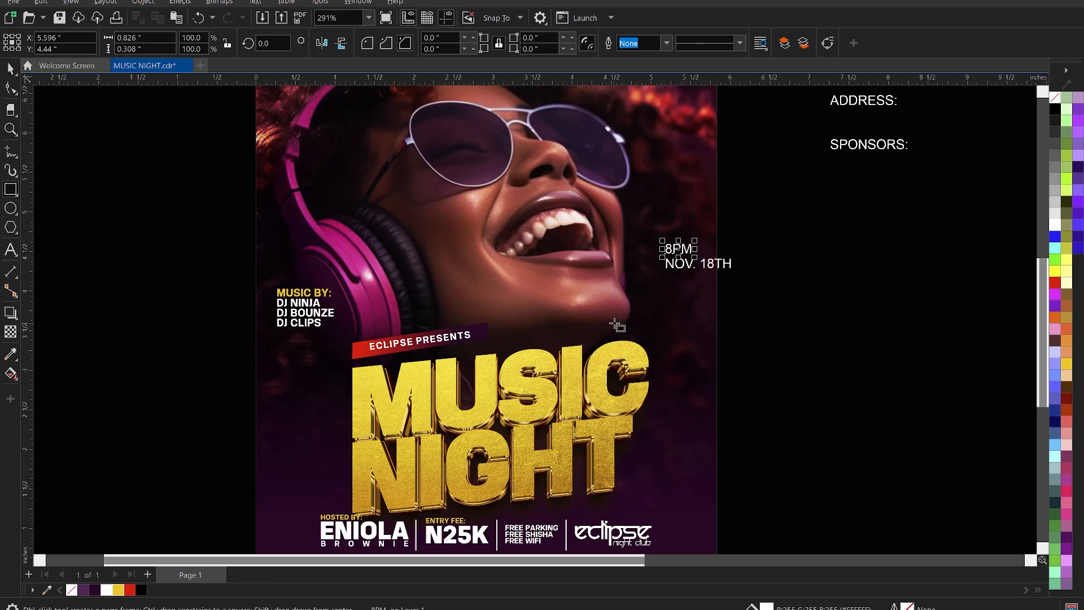
{"action": "left_click_drag", "start_coordinate": [662, 286], "coordinate": [685, 298]}
{"action": "left_click", "coordinate": [714, 266]}
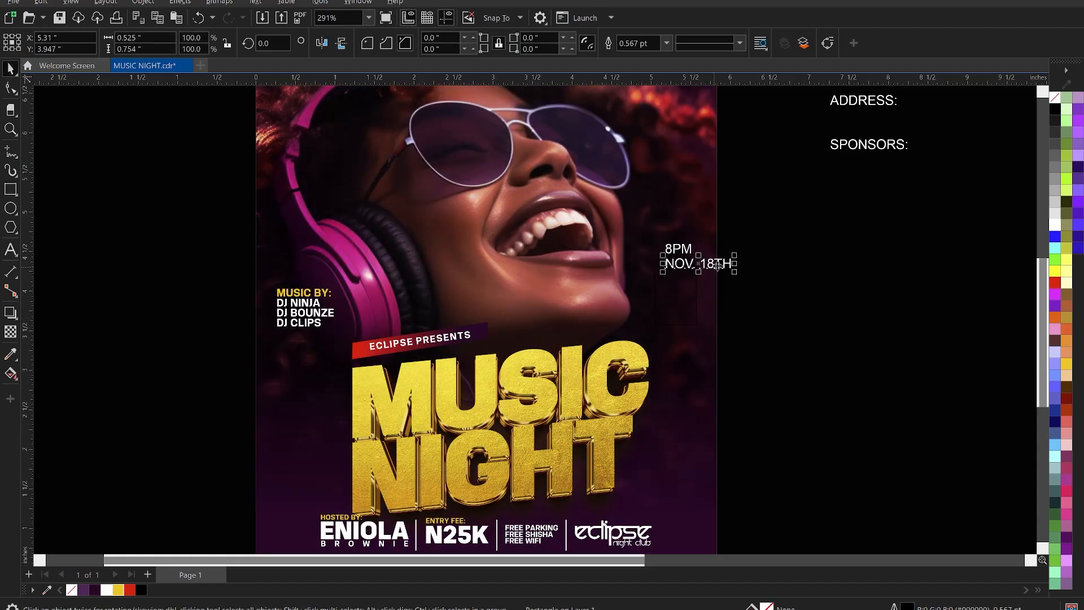
{"action": "key", "text": "ctrl+k"}
Give the rectangle a white outline with a thicker outline width.
{"action": "left_click", "coordinate": [688, 305]}
{"action": "right_click", "coordinate": [106, 590]}
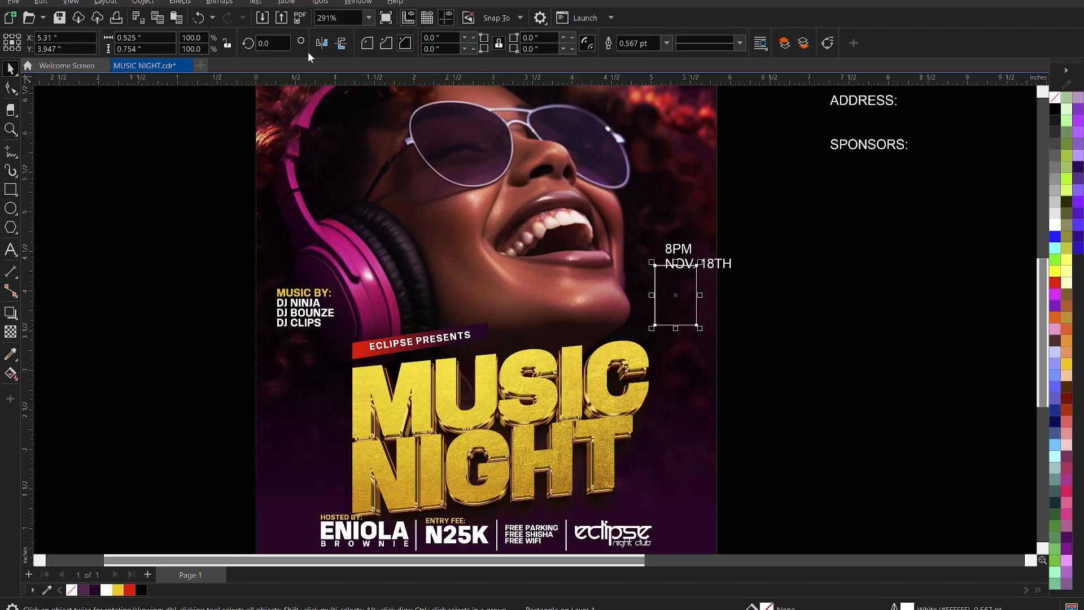
{"action": "left_click", "coordinate": [665, 44]}
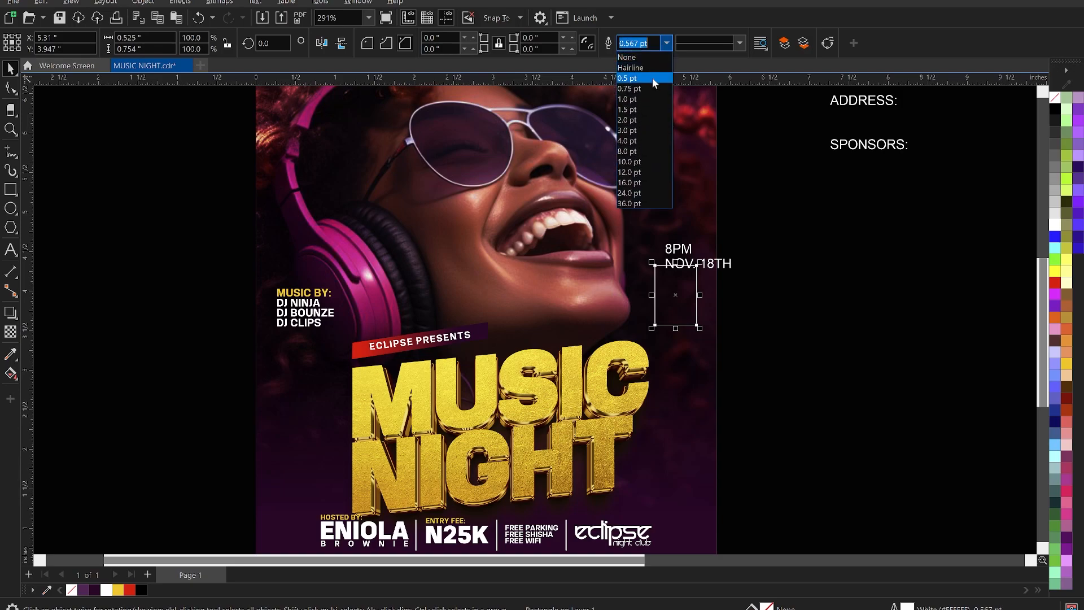
{"action": "left_click", "coordinate": [632, 111]}
{"action": "left_click", "coordinate": [753, 289]}
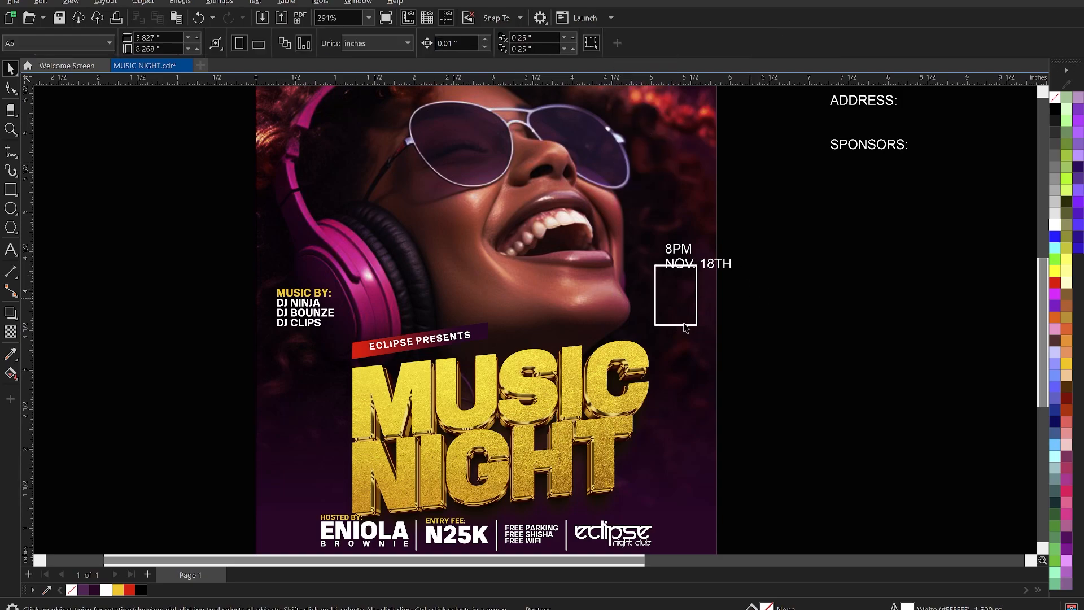
{"action": "scroll", "coordinate": [706, 294], "scroll_direction": "up", "scroll_amount": 2}
Make NOV. 18TH its own text object with 18TH on a second line.
{"action": "left_click", "coordinate": [734, 184]}
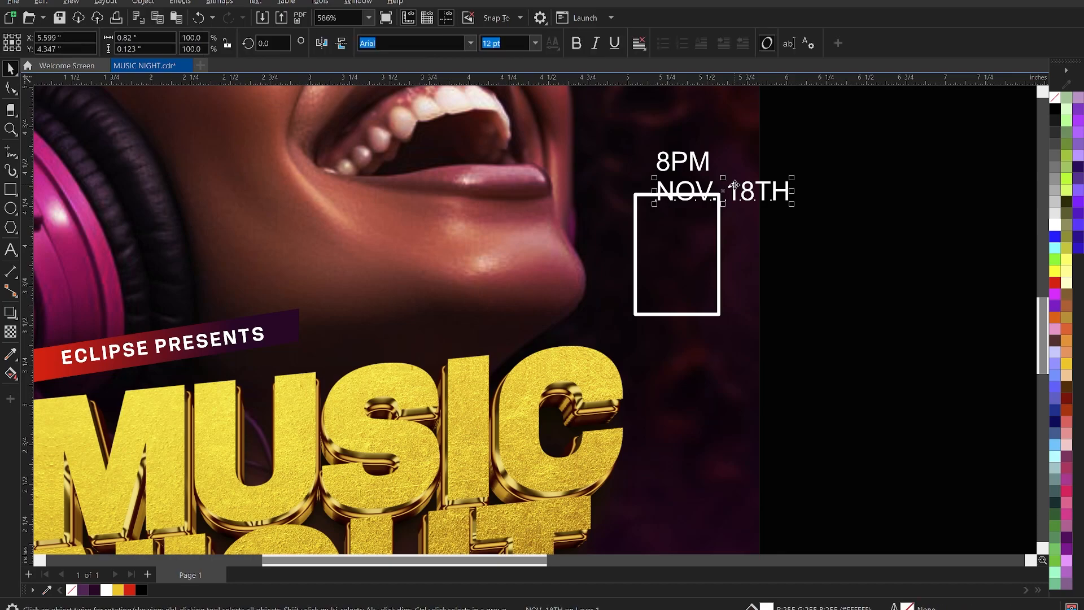
{"action": "key", "text": "ctrl+x"}
{"action": "key", "text": "ctrl+v"}
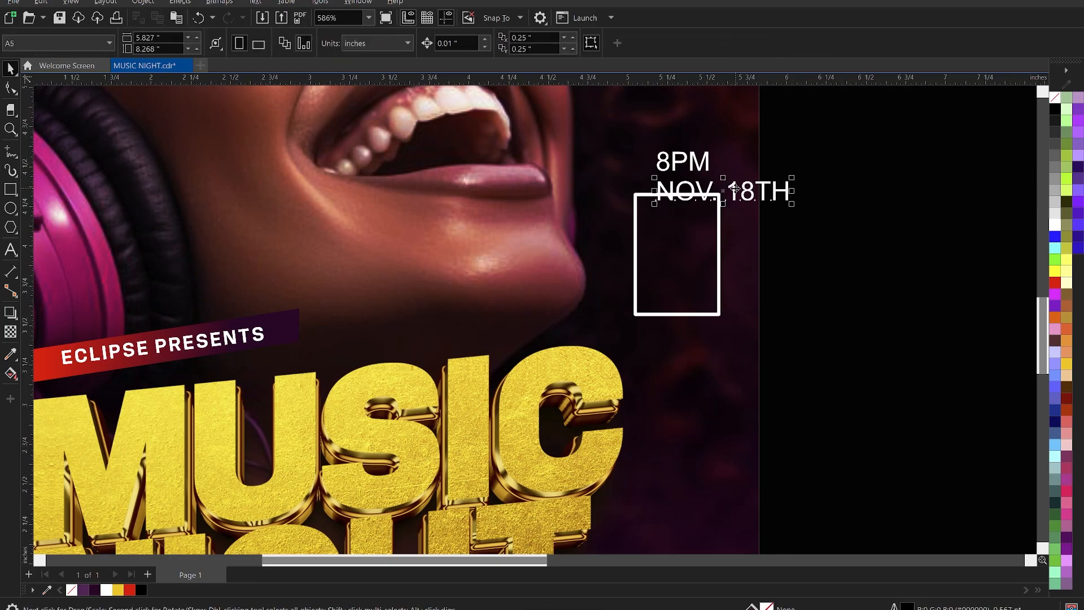
{"action": "double_click", "coordinate": [728, 187]}
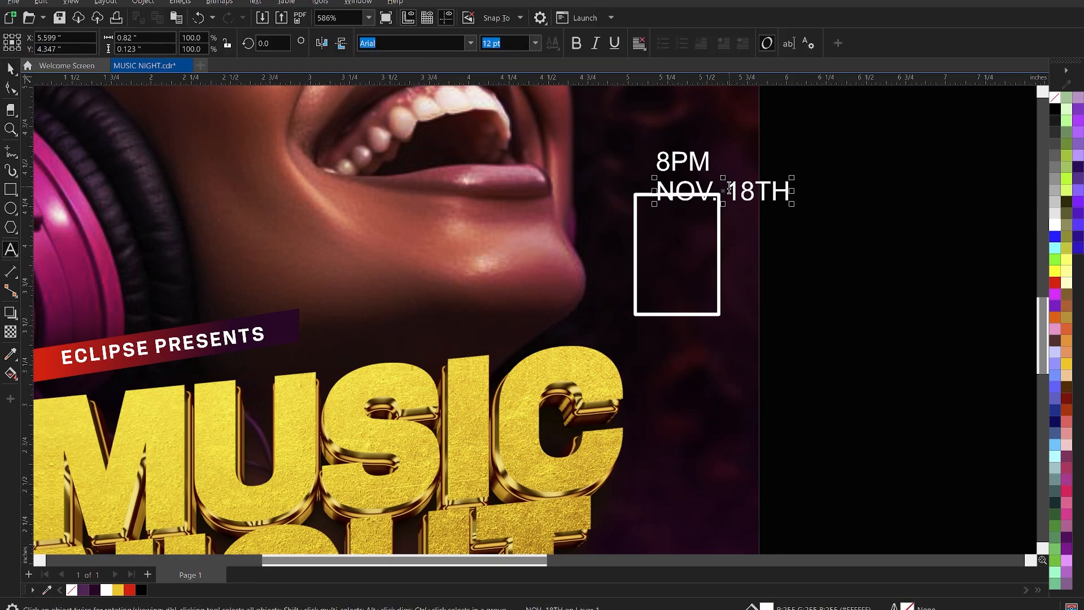
{"action": "key", "text": "Return"}
{"action": "key", "text": "ctrl+space"}
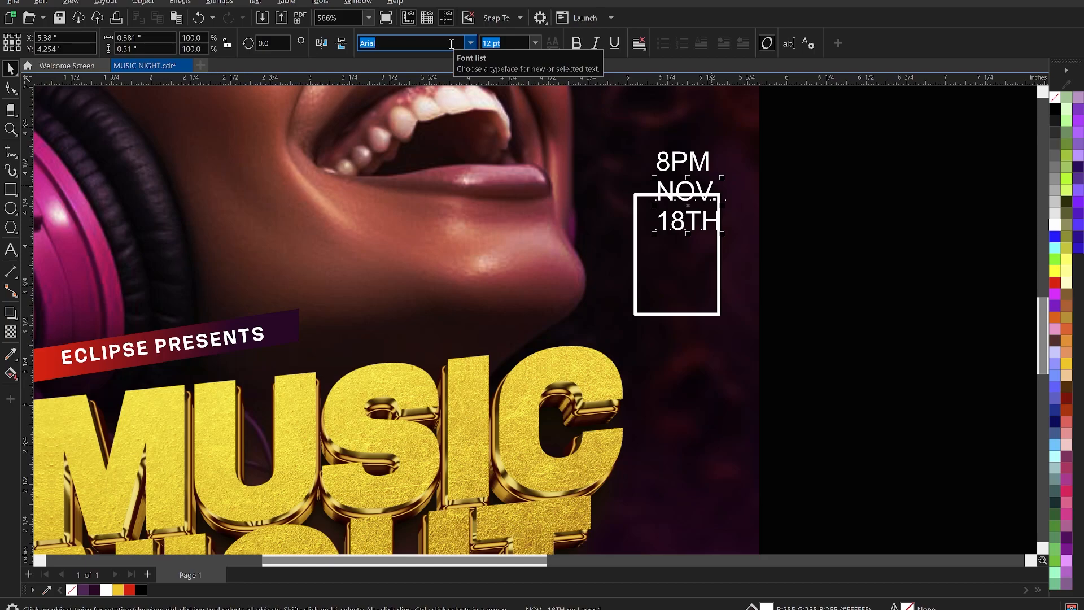
Set the date in Neilvard Three, enlarge it and centre it inside the white box.
{"action": "type", "text": "Neilvard Three"}
{"action": "key", "text": "Return"}
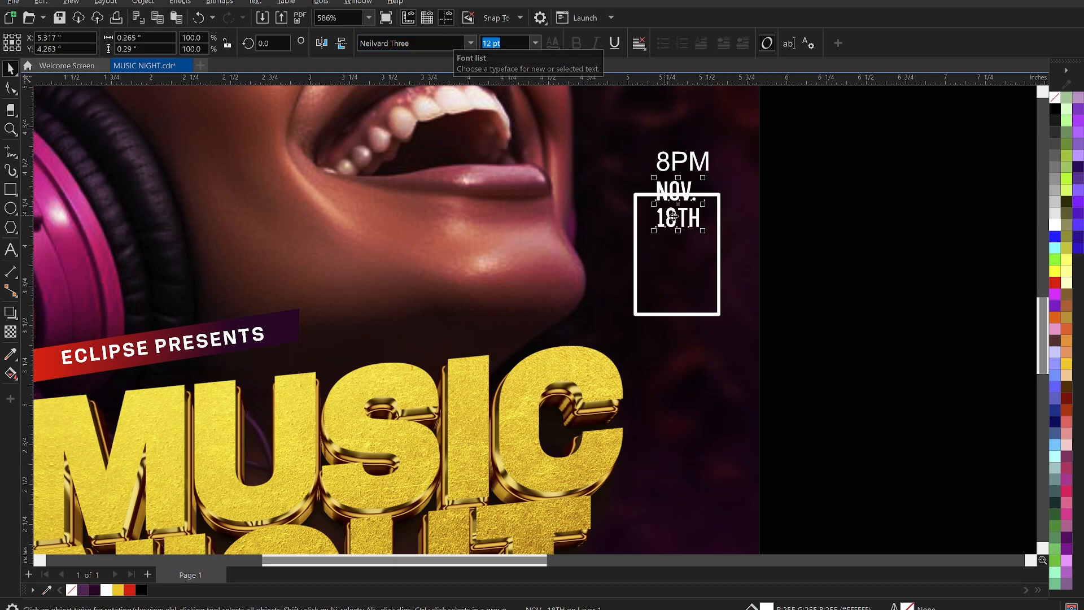
{"action": "left_click_drag", "start_coordinate": [682, 220], "coordinate": [719, 289]}
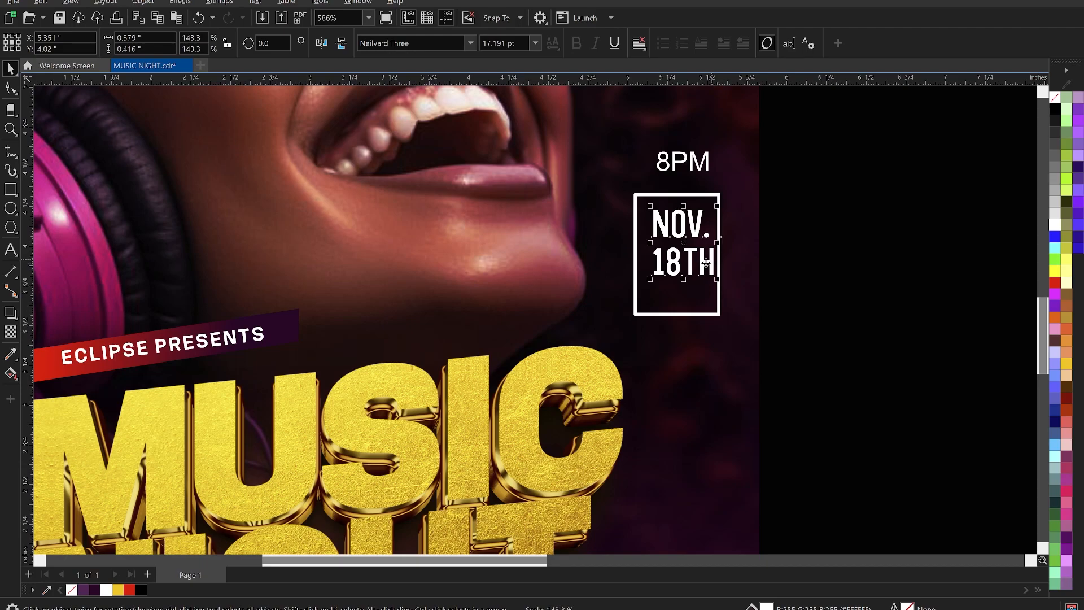
{"action": "left_click_drag", "start_coordinate": [700, 262], "coordinate": [696, 260]}
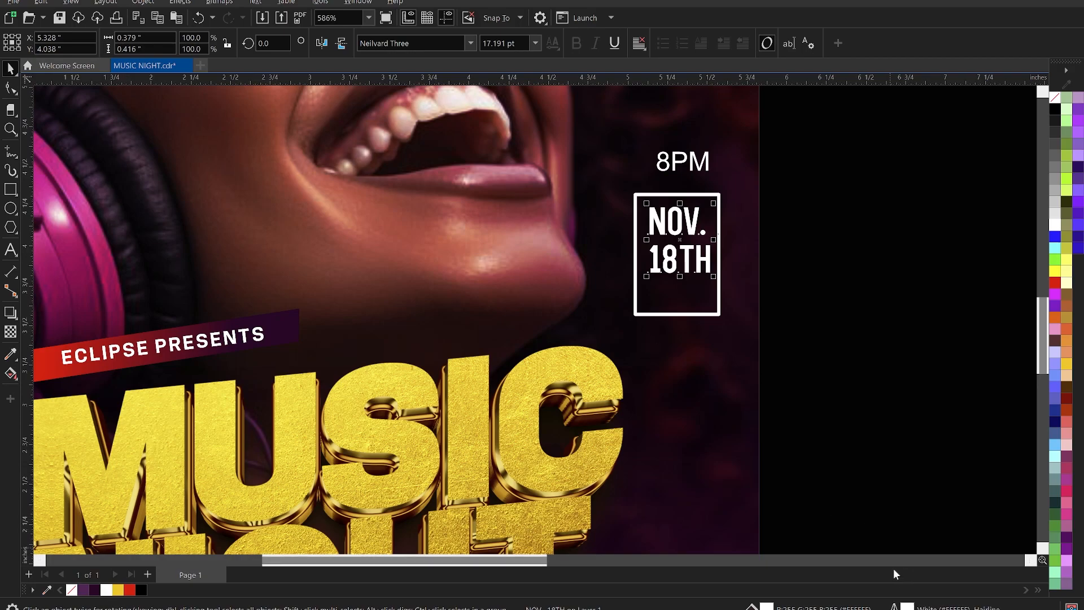
Give the NOV. 18TH text a 1.0 pt outline.
{"action": "double_click", "coordinate": [906, 606]}
{"action": "left_click_drag", "start_coordinate": [605, 167], "coordinate": [434, 158]}
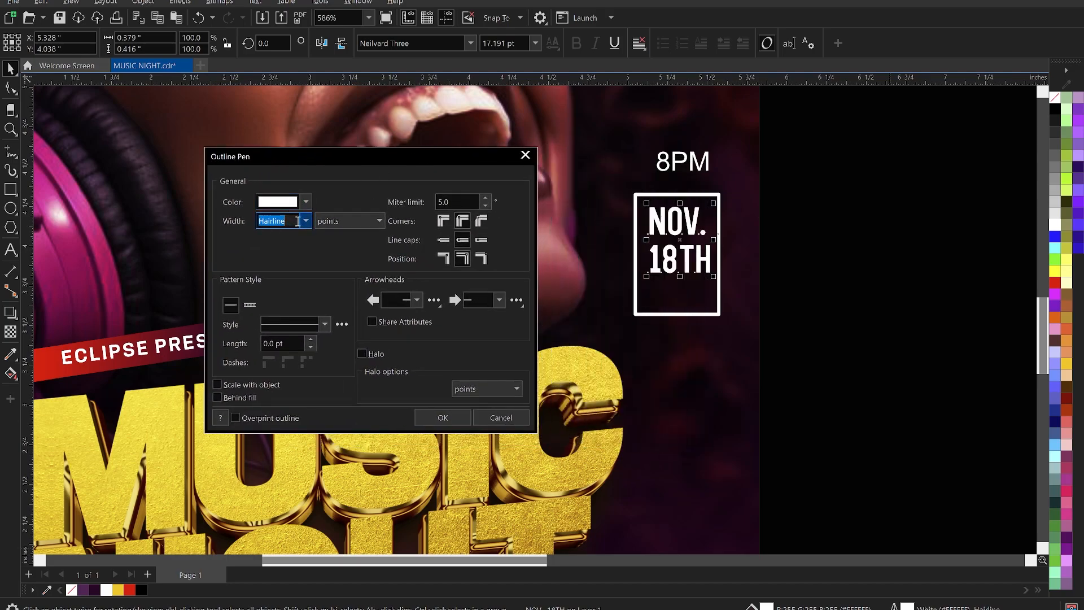
{"action": "left_click", "coordinate": [306, 220]}
{"action": "left_click", "coordinate": [287, 260]}
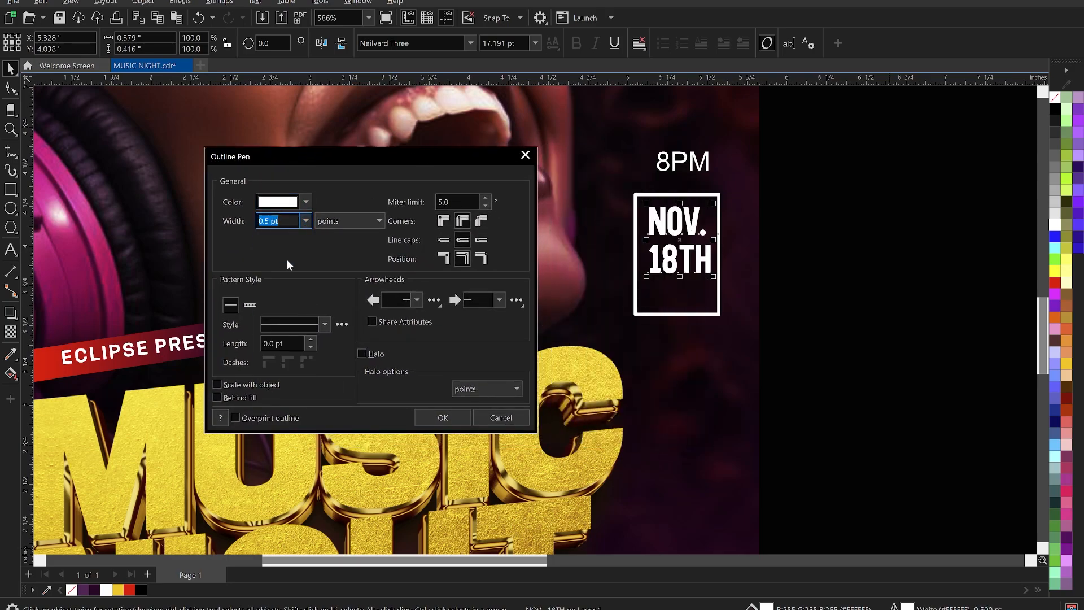
{"action": "left_click", "coordinate": [304, 224]}
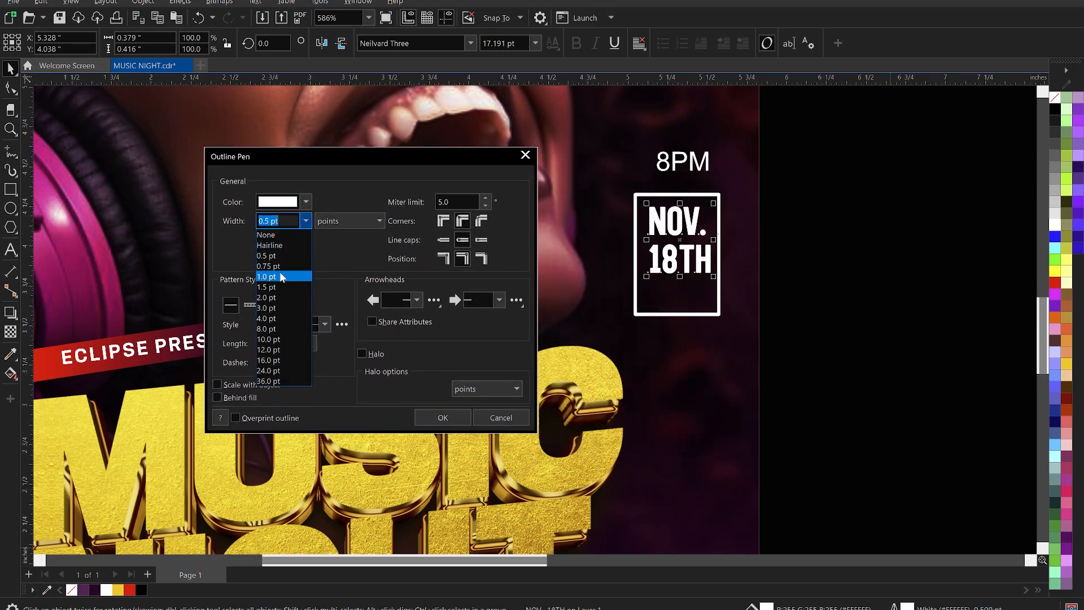
{"action": "left_click", "coordinate": [279, 276]}
{"action": "left_click", "coordinate": [457, 418]}
Reduce the date's line spacing so 18TH sits closer under NOV.
{"action": "scroll", "coordinate": [702, 280], "scroll_direction": "up", "scroll_amount": 1}
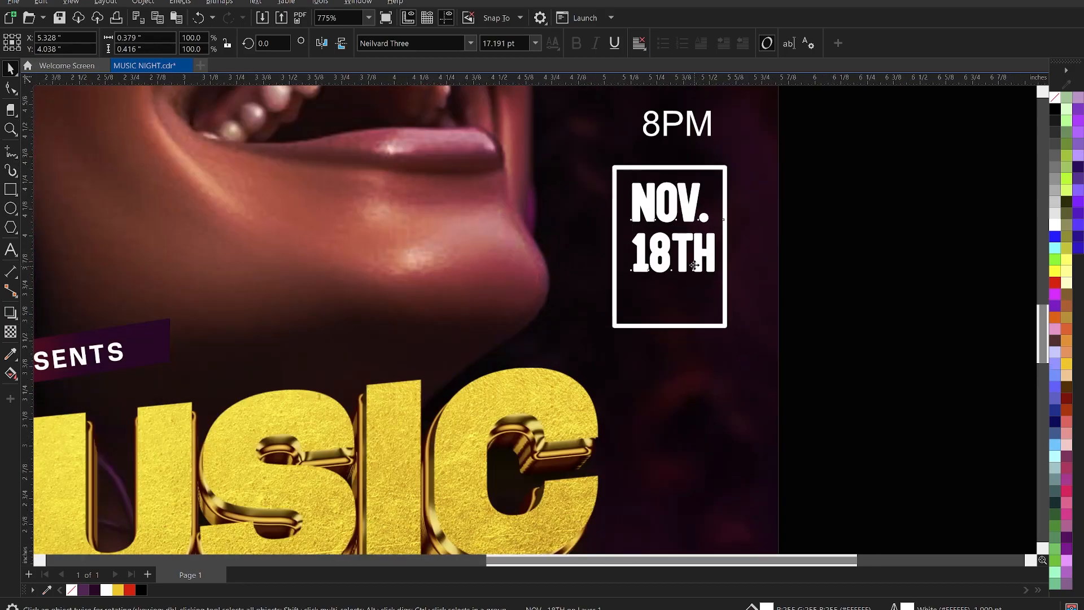
{"action": "scroll", "coordinate": [695, 265], "scroll_direction": "up", "scroll_amount": 1}
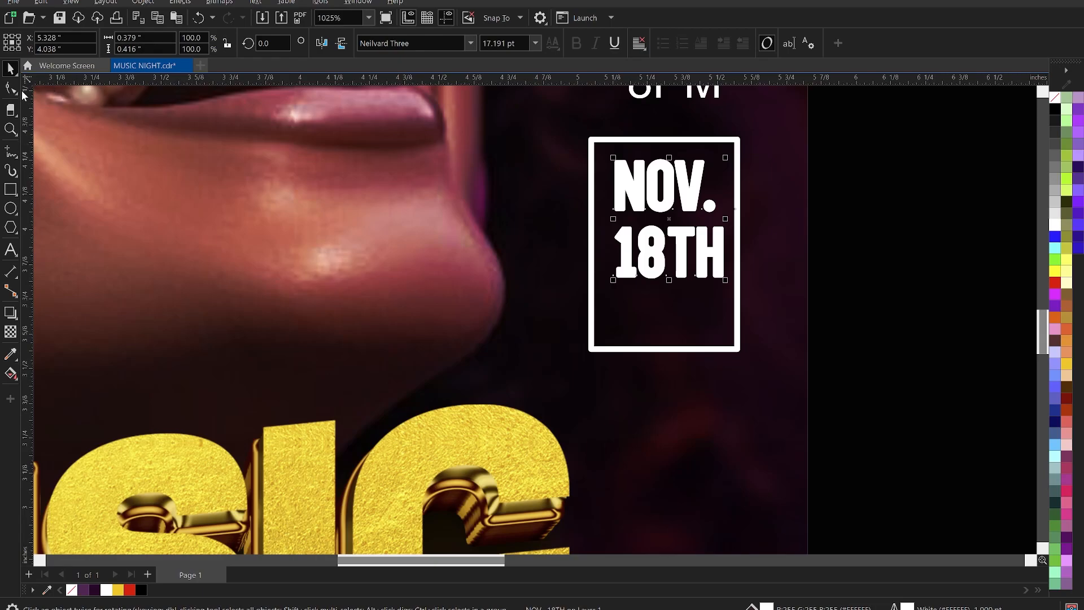
{"action": "left_click", "coordinate": [10, 89]}
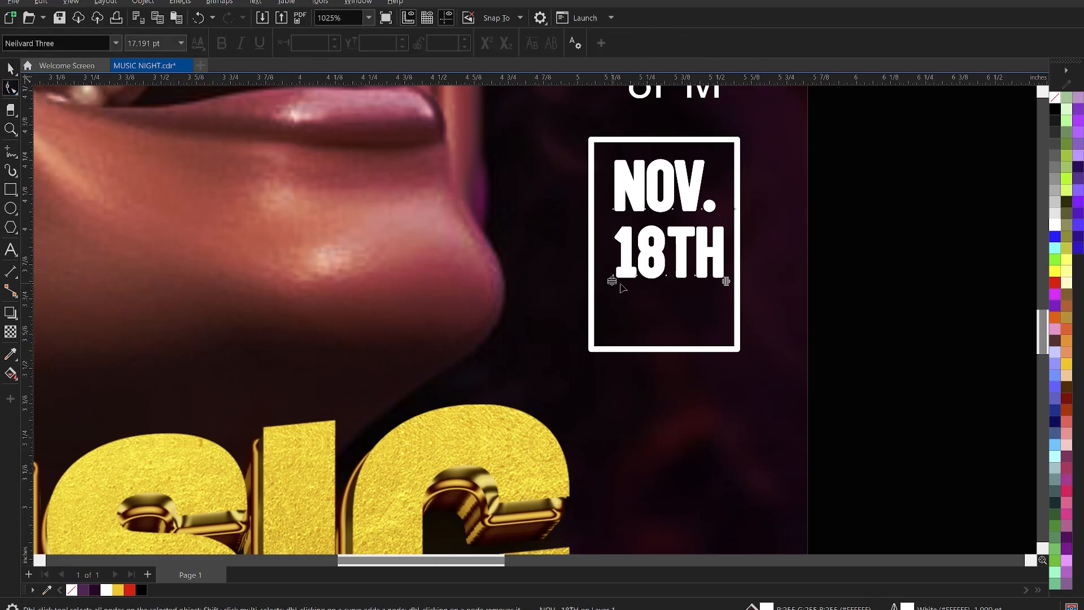
{"action": "left_click_drag", "start_coordinate": [612, 281], "coordinate": [622, 251]}
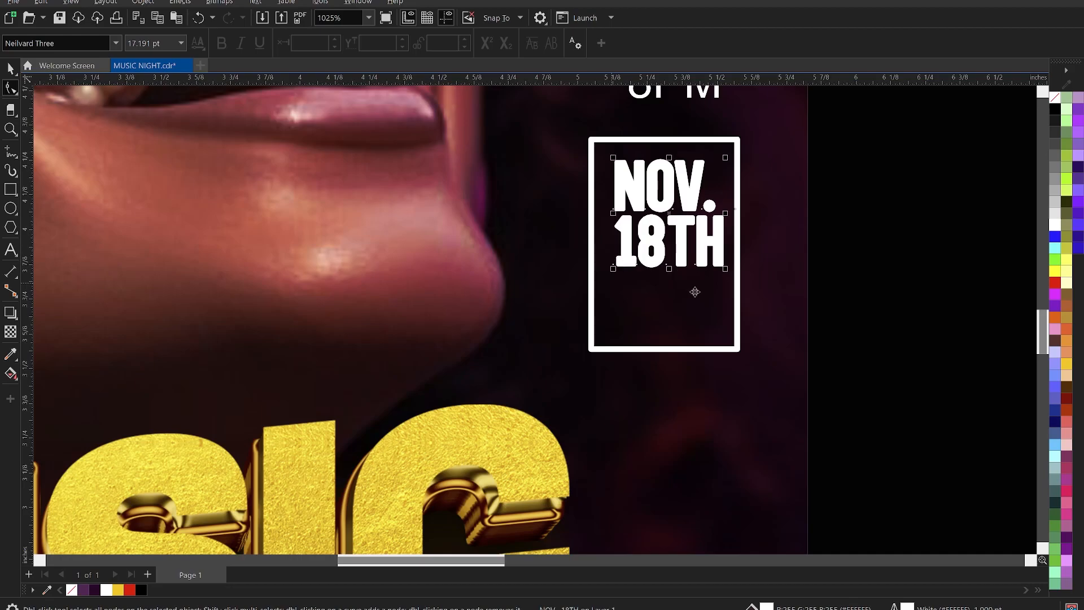
{"action": "key", "text": "space"}
{"action": "left_click", "coordinate": [872, 317]}
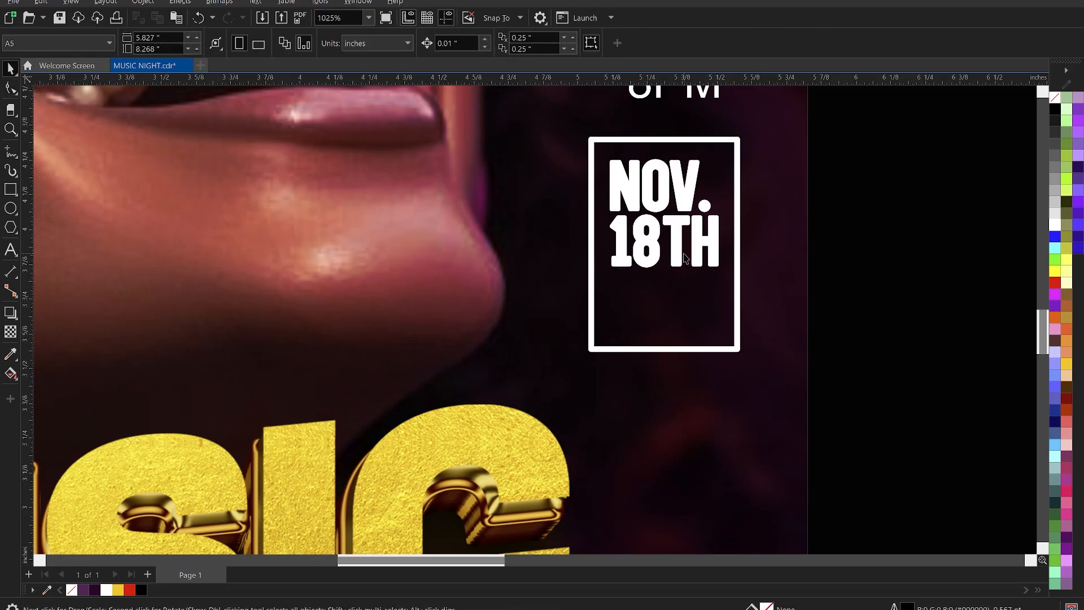
Move 8PM down into the date box below 18TH.
{"action": "left_click", "coordinate": [692, 299]}
{"action": "scroll", "coordinate": [692, 302], "scroll_direction": "down", "scroll_amount": 1}
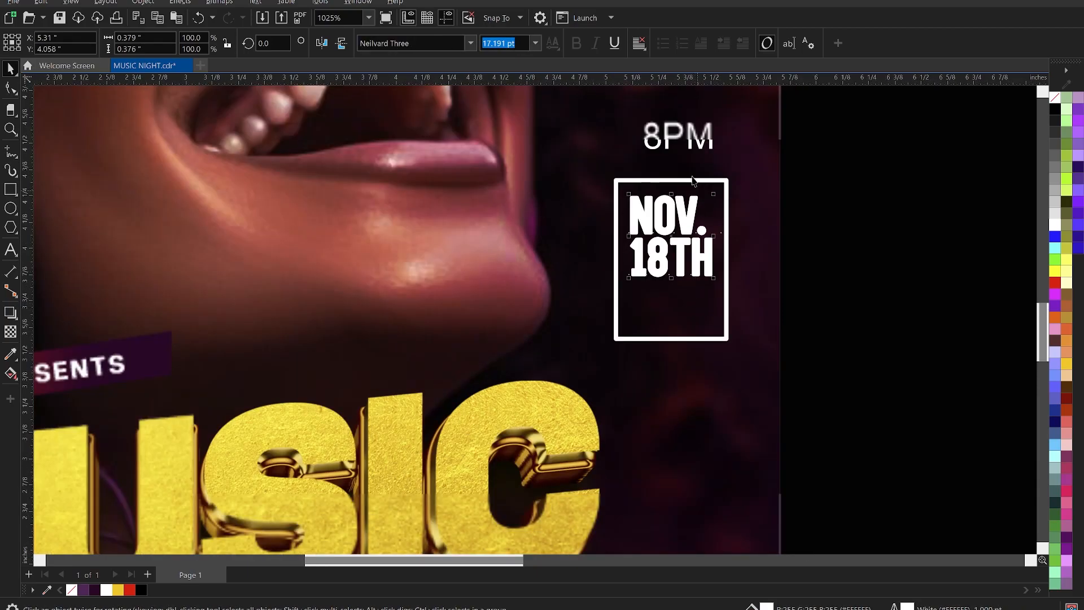
{"action": "left_click", "coordinate": [694, 139]}
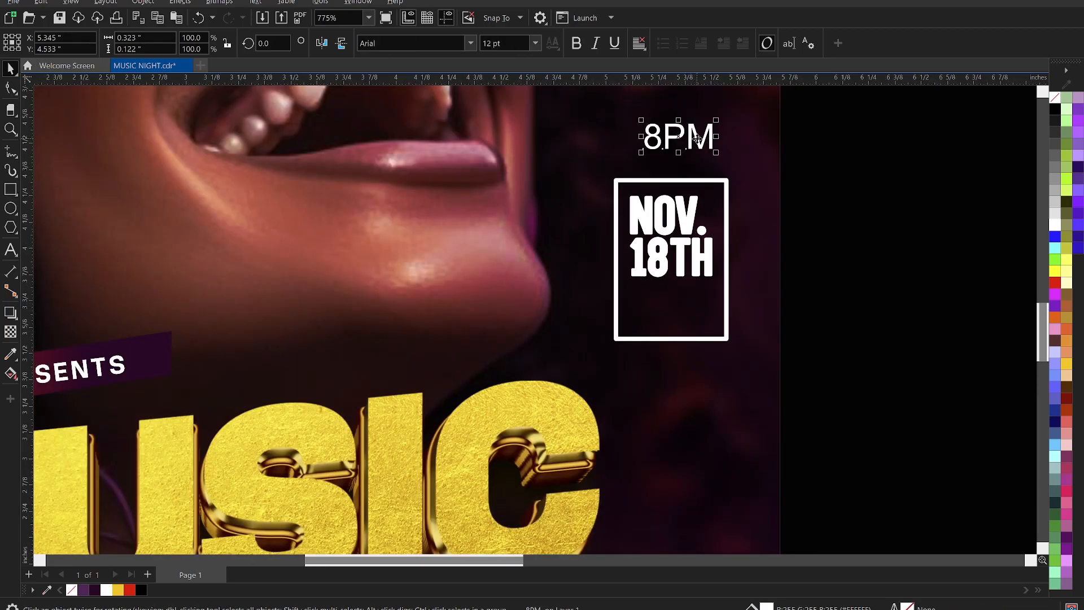
{"action": "left_click_drag", "start_coordinate": [697, 138], "coordinate": [692, 318]}
{"action": "scroll", "coordinate": [691, 319], "scroll_direction": "up", "scroll_amount": 1}
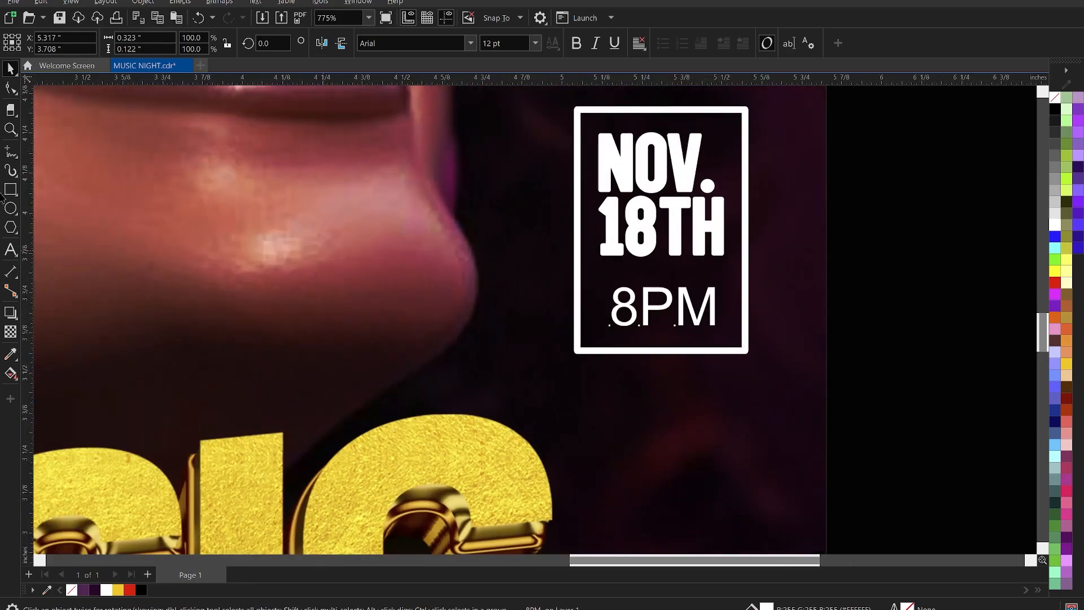
Draw a 1.5 pt deep yellow divider line between 18TH and 8PM.
{"action": "left_click", "coordinate": [10, 151]}
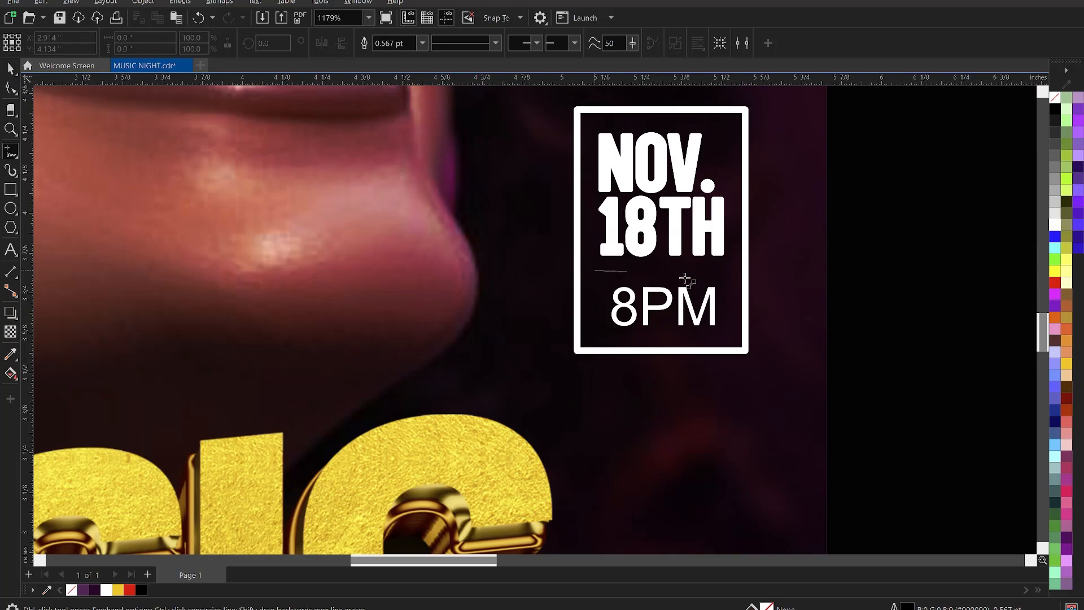
{"action": "left_click", "coordinate": [730, 281]}
{"action": "key", "text": "space"}
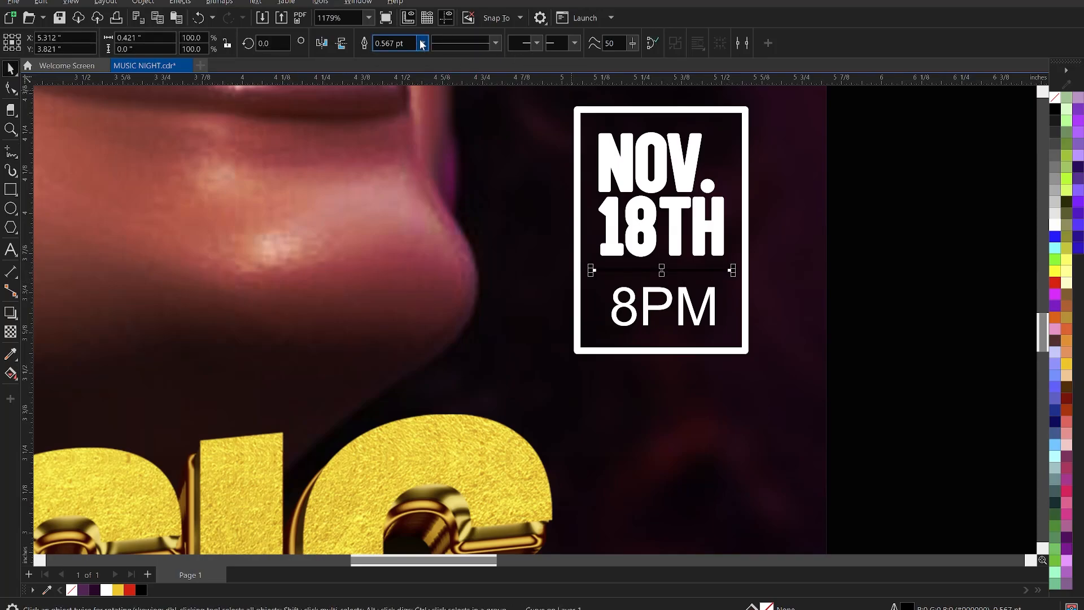
{"action": "left_click", "coordinate": [421, 44]}
{"action": "left_click", "coordinate": [390, 112]}
{"action": "right_click", "coordinate": [118, 589]}
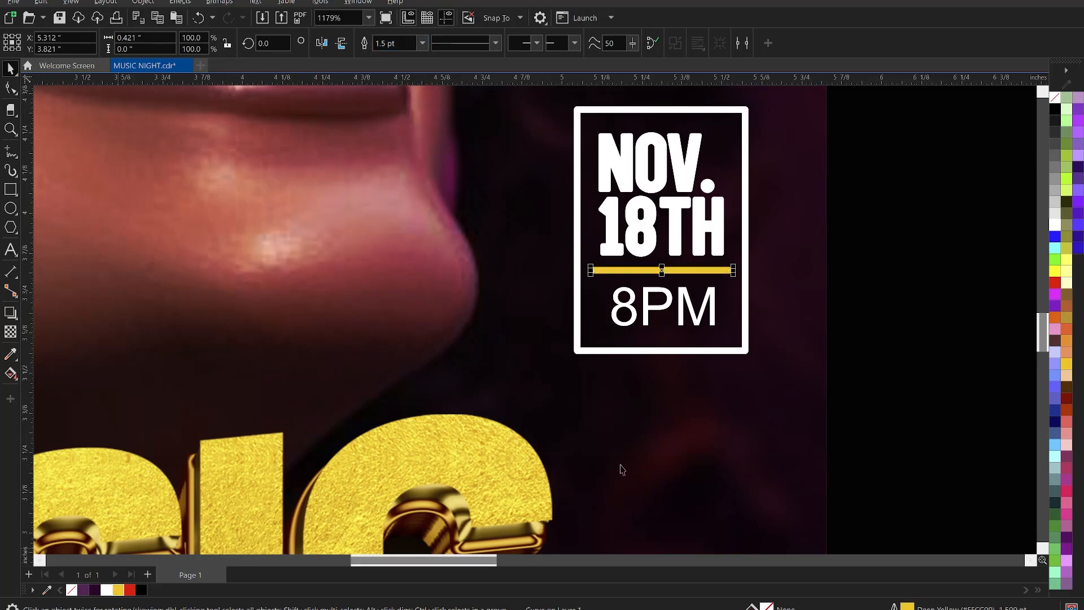
{"action": "left_click", "coordinate": [666, 304]}
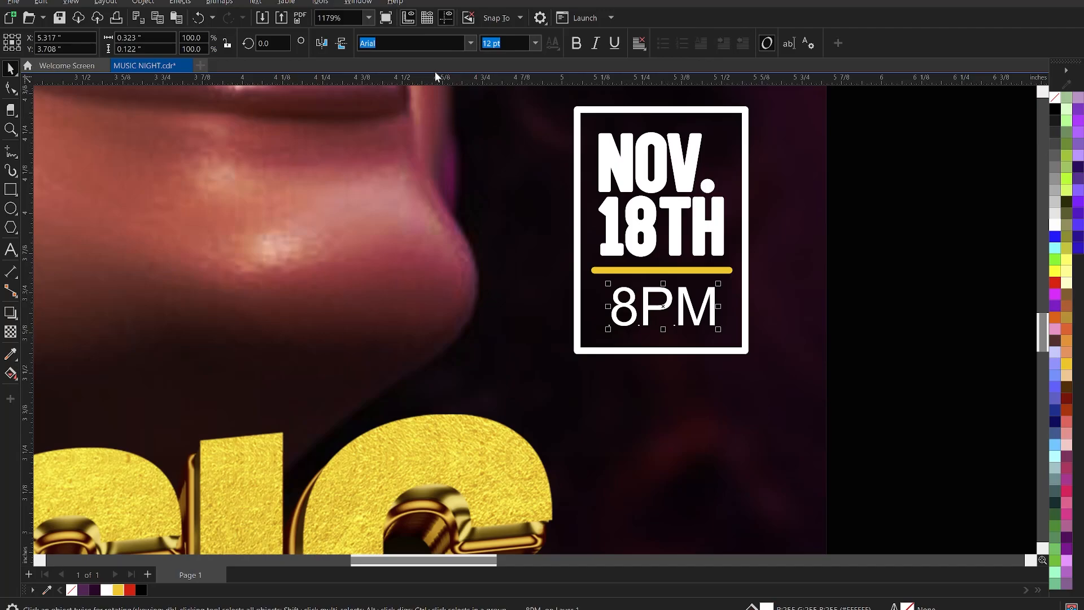
Set 8PM in Neilvard Three and enlarge it to about 15 pt.
{"action": "left_click", "coordinate": [467, 47]}
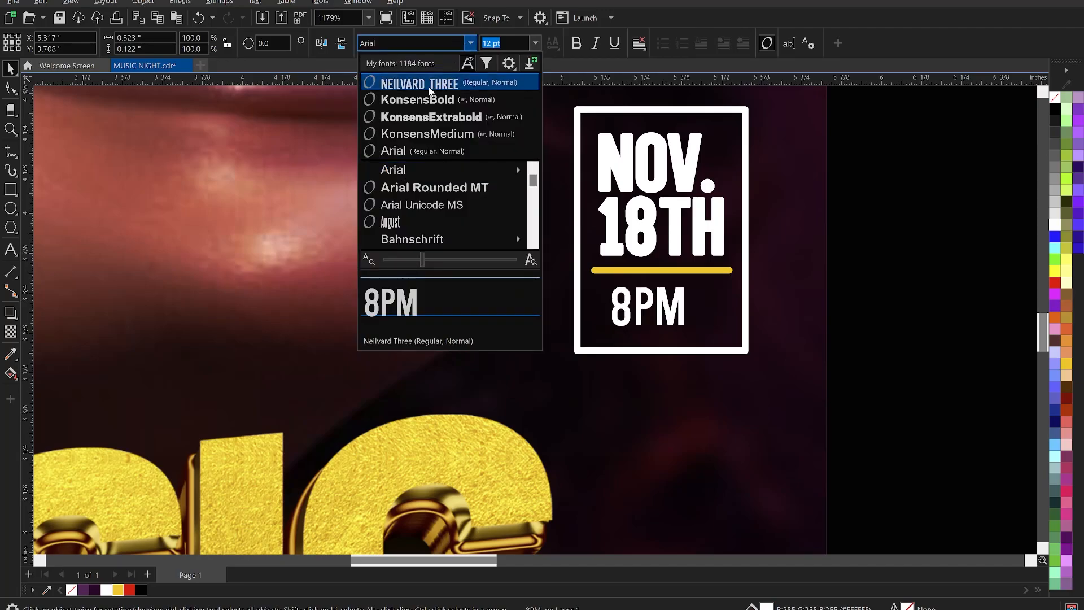
{"action": "left_click", "coordinate": [430, 84]}
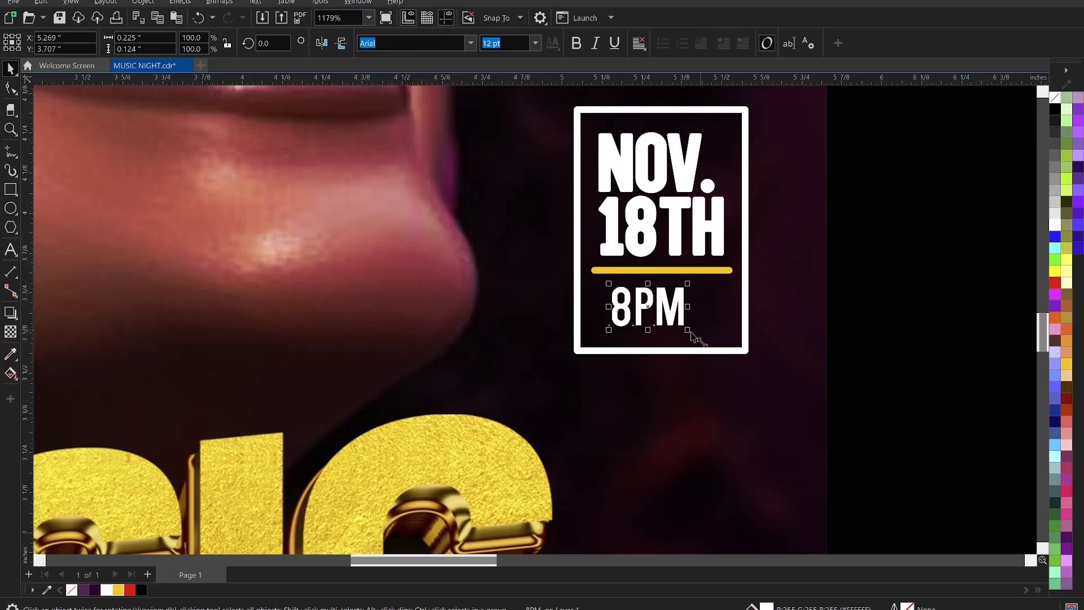
{"action": "mouse_move", "coordinate": [689, 330]}
{"action": "left_mouse_down"}
{"action": "mouse_move", "coordinate": [708, 342]}
{"action": "mouse_move", "coordinate": [702, 319]}
{"action": "left_mouse_up"}
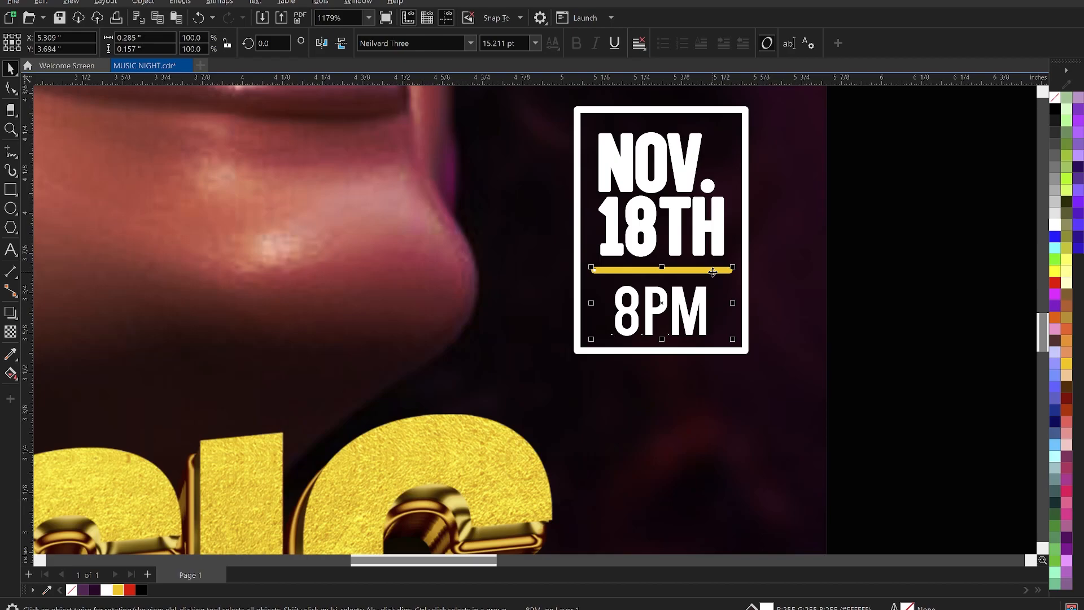
Narrow the white date frame slightly from the right side.
{"action": "left_click", "coordinate": [741, 230], "text": "shift"}
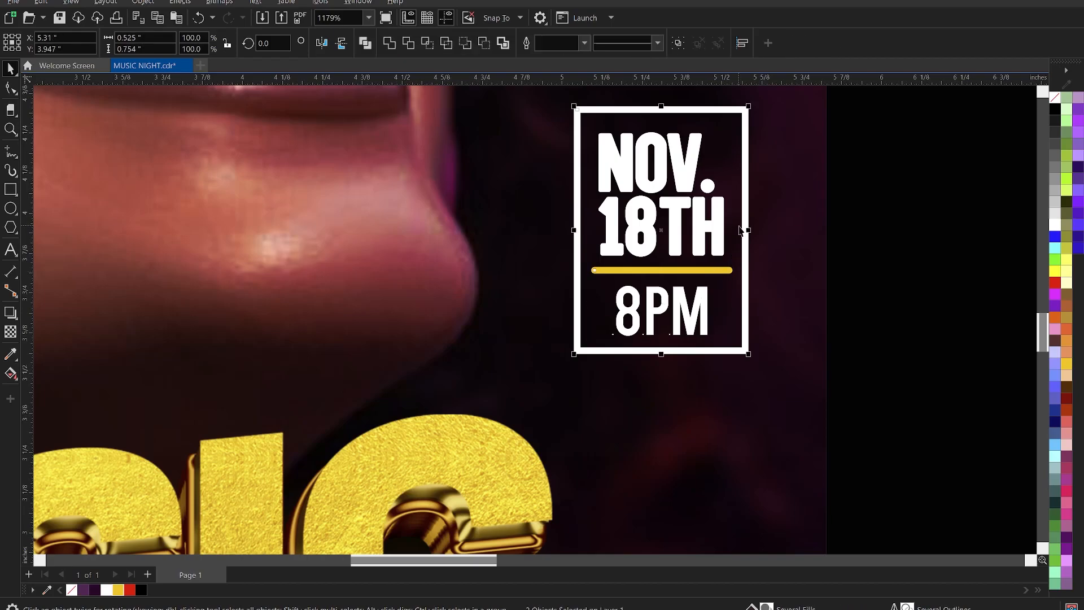
{"action": "left_click", "coordinate": [864, 261]}
{"action": "left_click", "coordinate": [742, 220]}
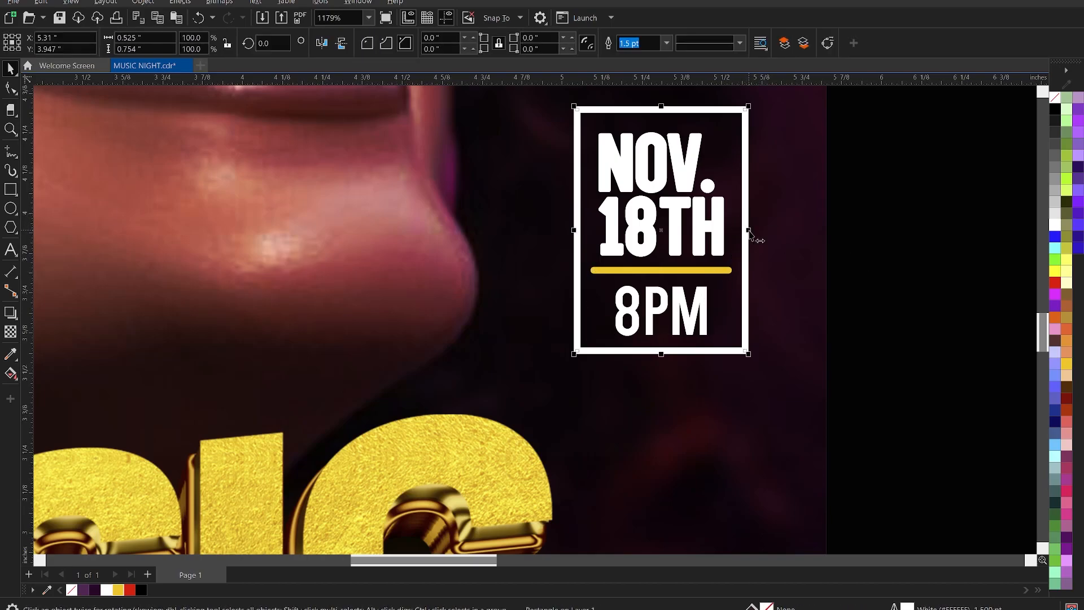
{"action": "left_click_drag", "start_coordinate": [750, 236], "coordinate": [742, 237]}
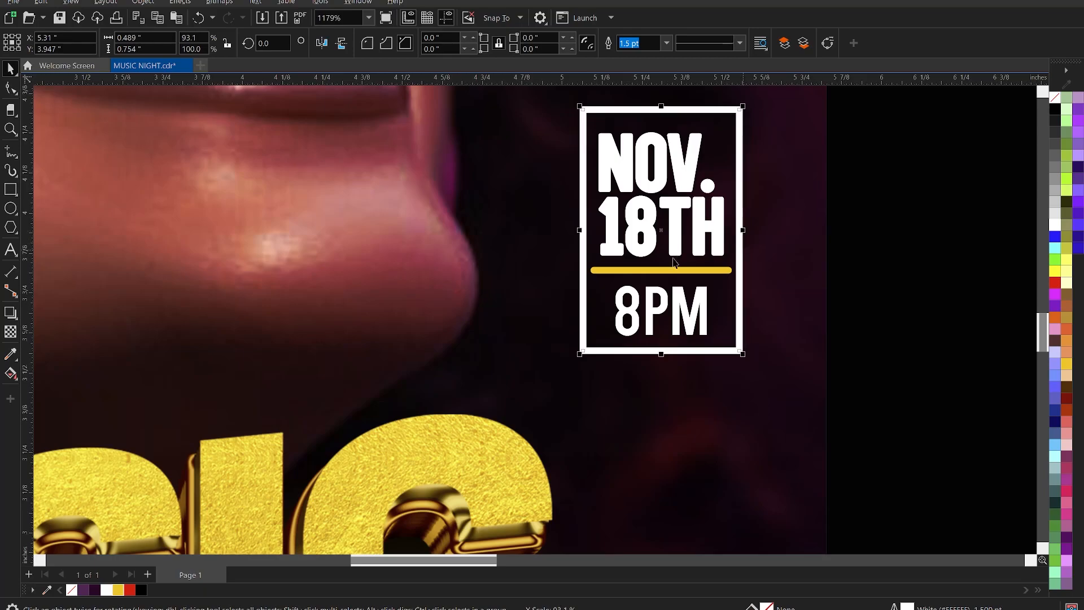
{"action": "scroll", "coordinate": [808, 280], "scroll_direction": "down", "scroll_amount": 5}
Delete the leftover TIME/ADDRESS/SPONSORS notes beside the poster.
{"action": "scroll", "coordinate": [807, 281], "scroll_direction": "down", "scroll_amount": 5}
{"action": "left_click", "coordinate": [818, 273]}
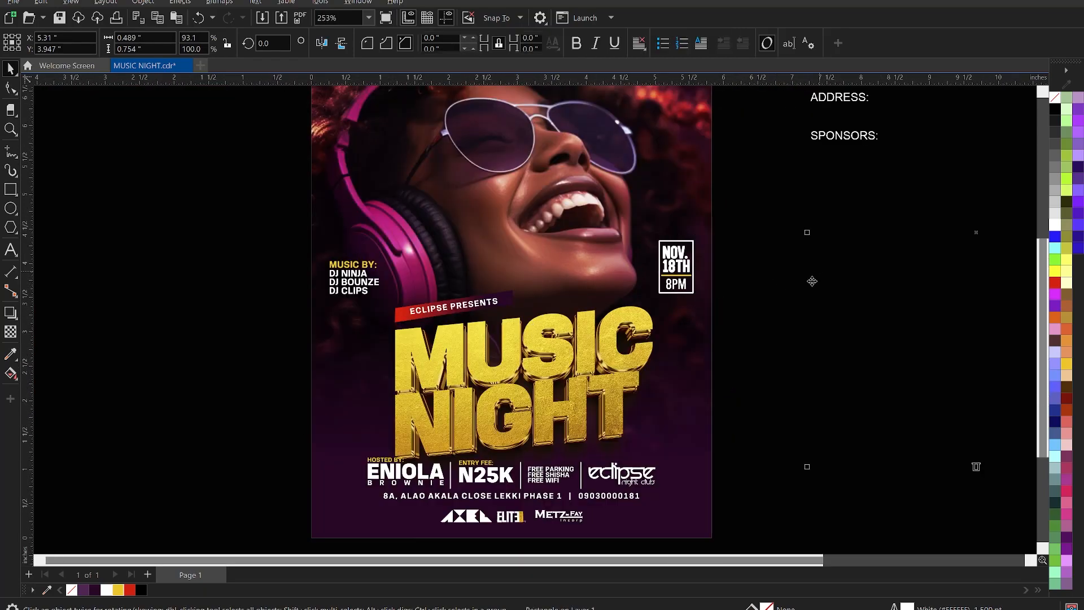
{"action": "scroll", "coordinate": [814, 283], "scroll_direction": "down", "scroll_amount": 3}
{"action": "key", "text": "z"}
{"action": "left_click_drag", "start_coordinate": [549, 114], "coordinate": [774, 423]}
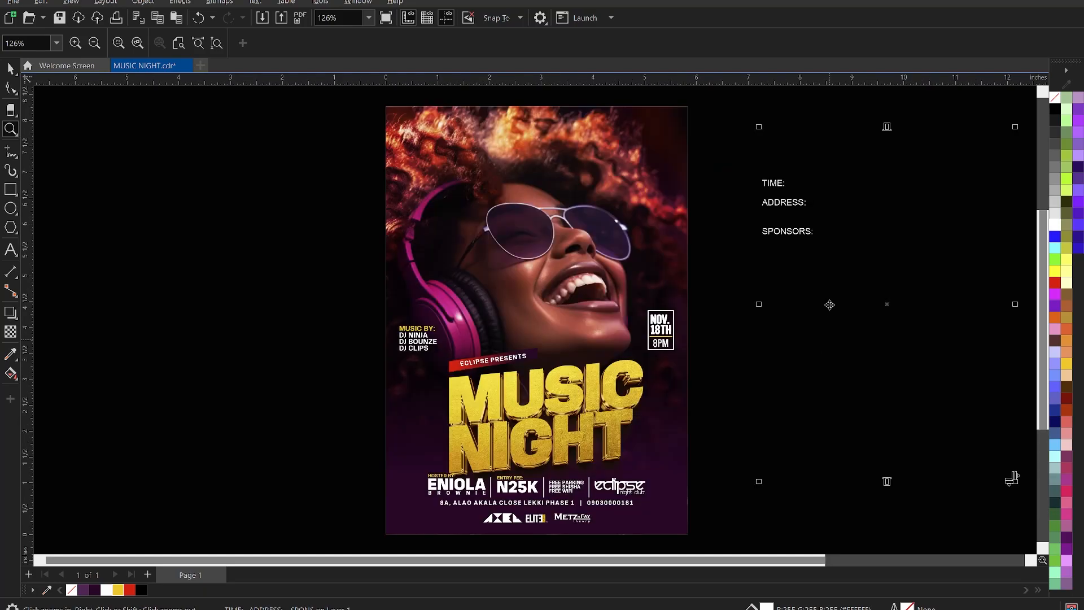
{"action": "key", "text": "space"}
{"action": "key", "text": "Delete"}
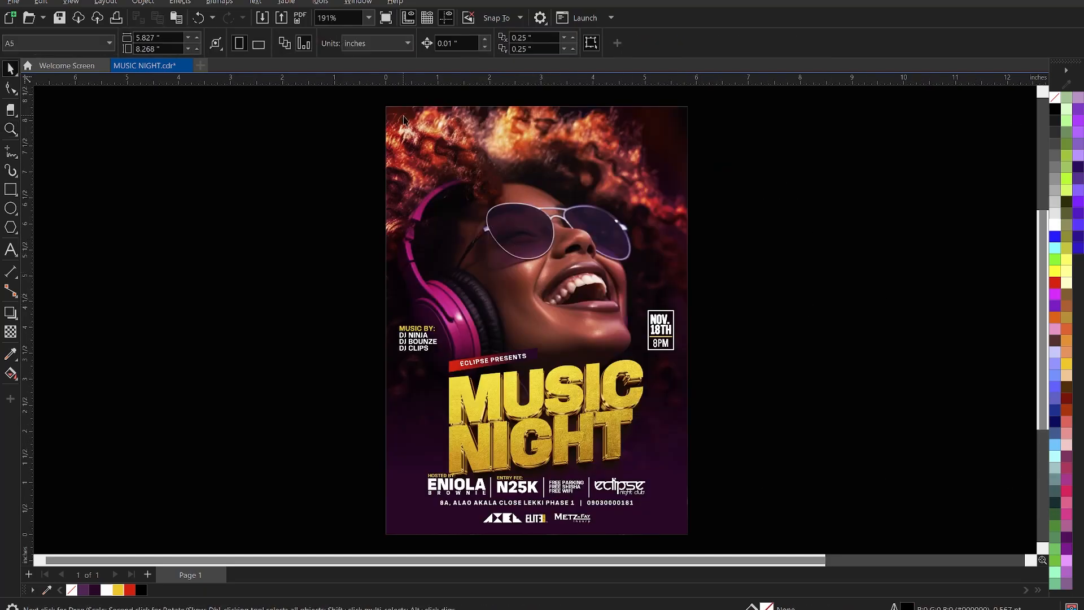
Check the whole poster in Full-screen Preview, then save MUSIC NIGHT.cdr.
{"action": "key", "text": "z"}
{"action": "left_click_drag", "start_coordinate": [455, 184], "coordinate": [697, 537]}
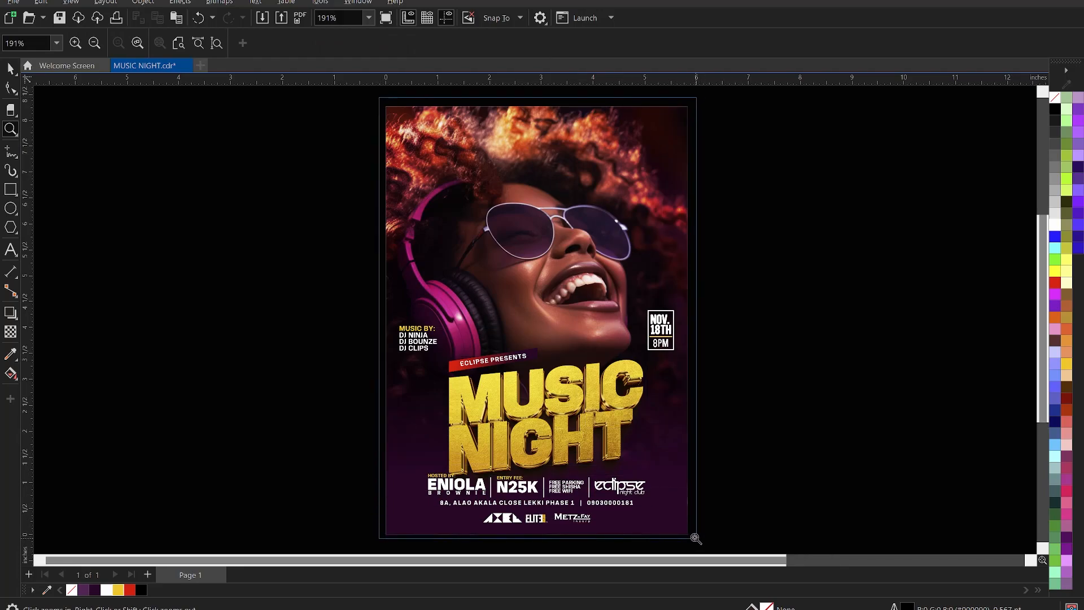
{"action": "key", "text": "space"}
{"action": "right_click", "coordinate": [772, 271]}
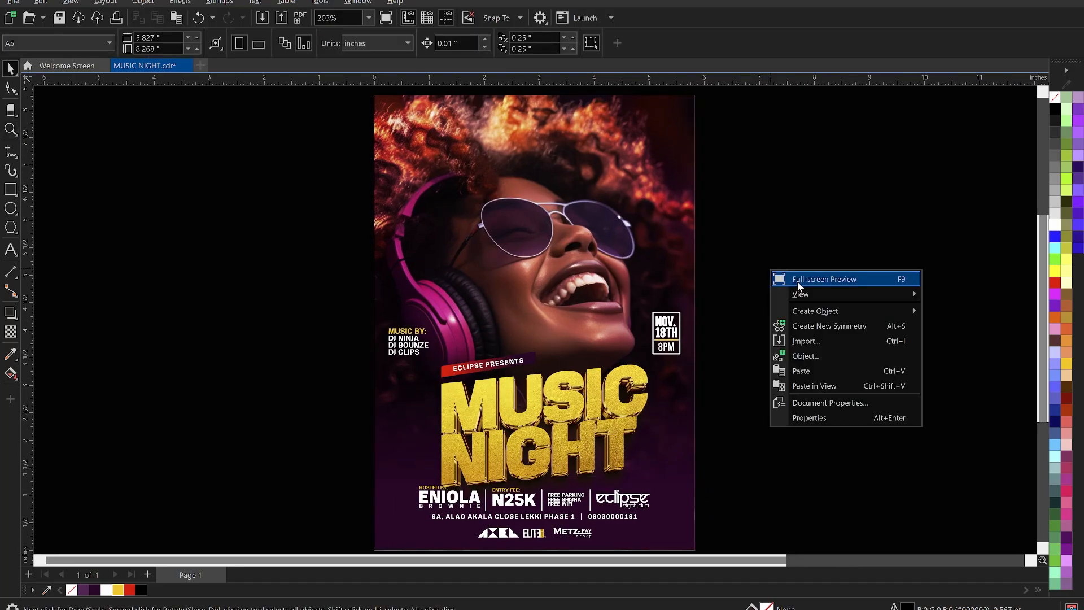
{"action": "left_click", "coordinate": [798, 281]}
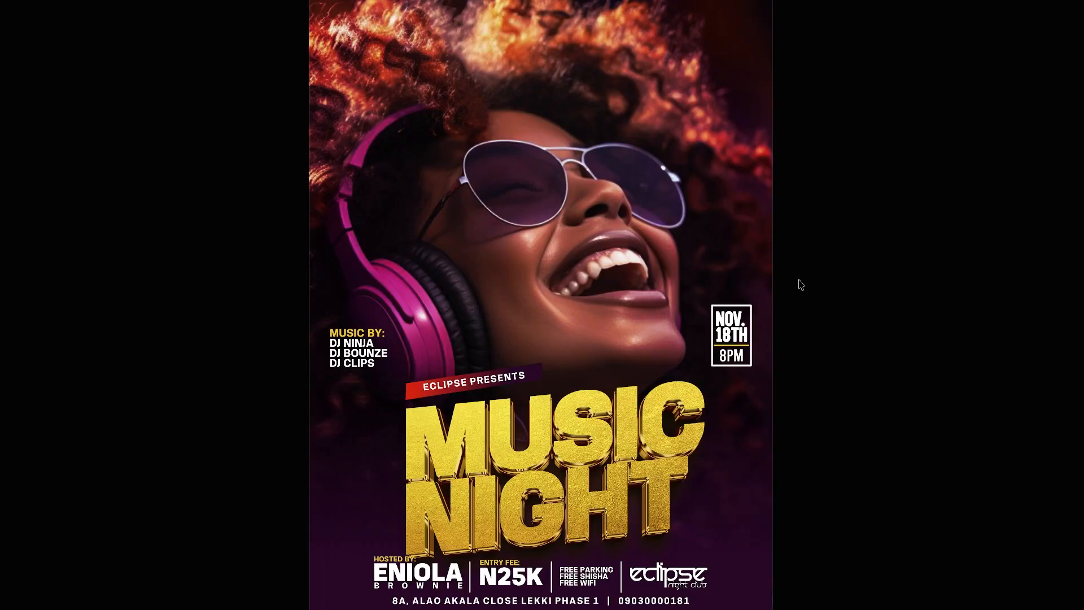
{"action": "key", "text": "Escape"}
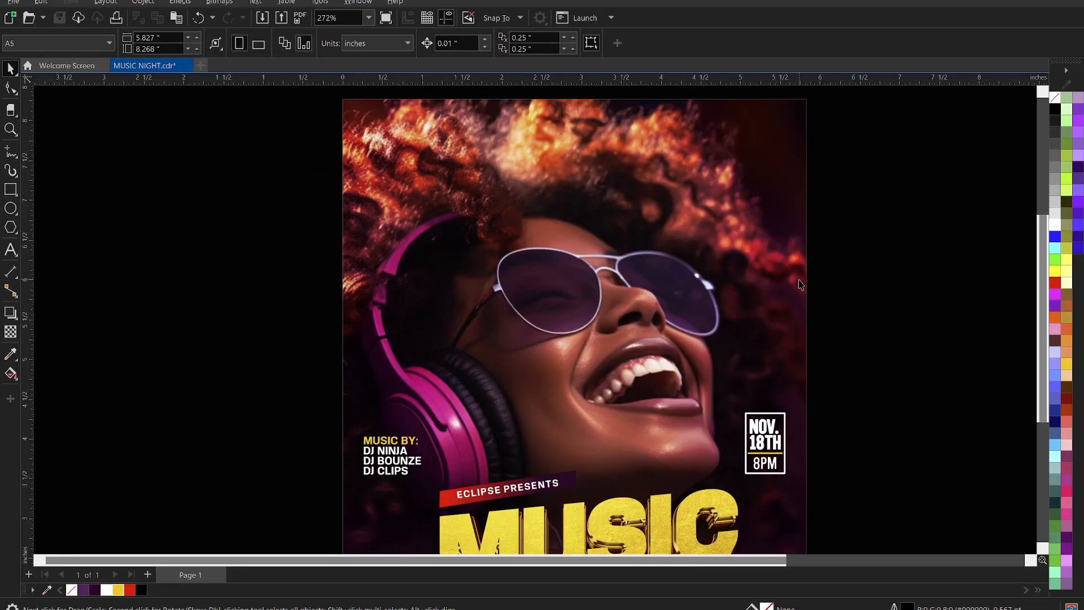
{"action": "key", "text": "ctrl+s"}
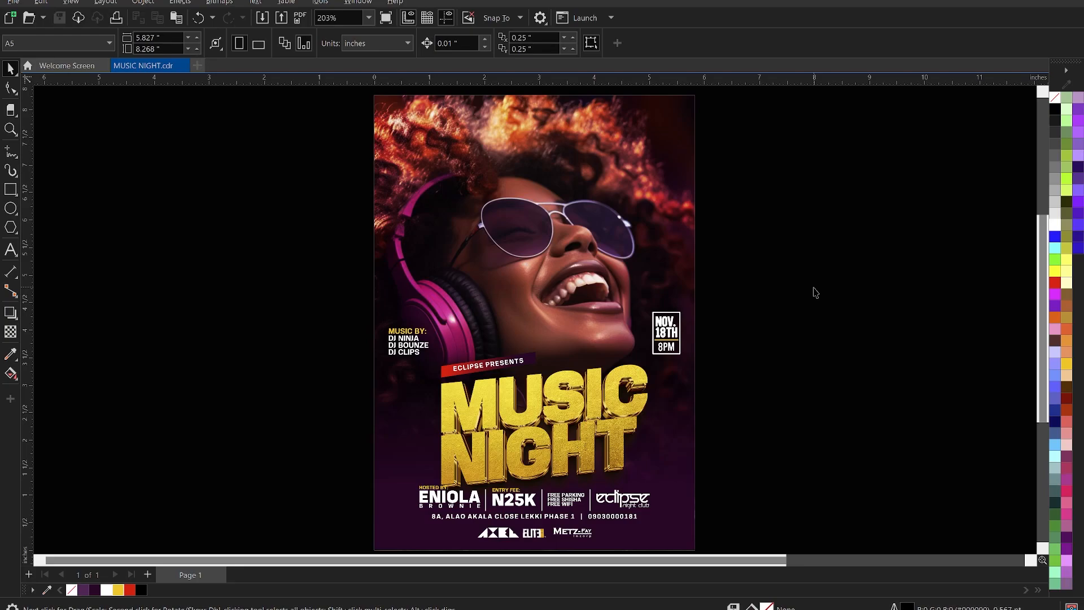